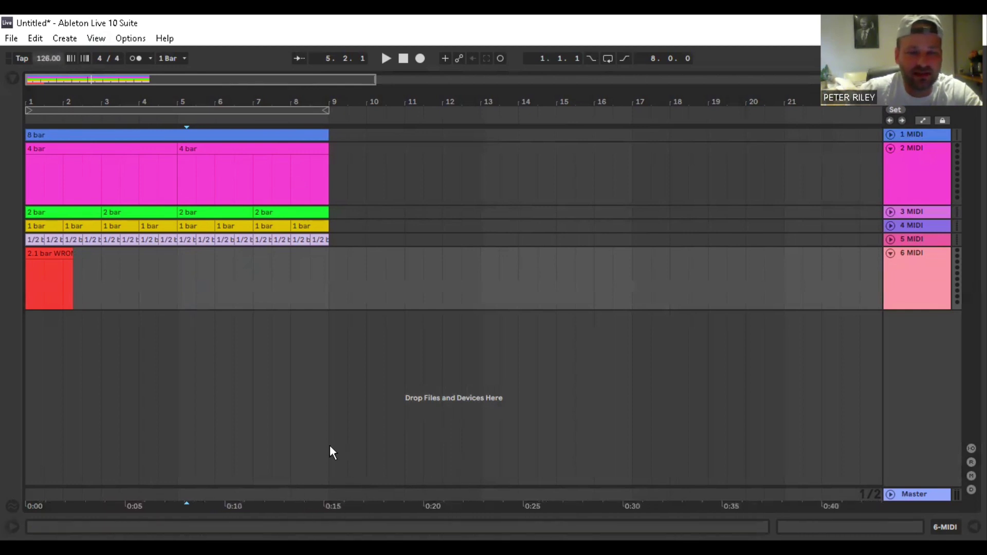
- Select the loop region's time range and view the arrangement's grid options for the 6 MIDI track without changing them
{"action": "left_click", "coordinate": [261, 105]}
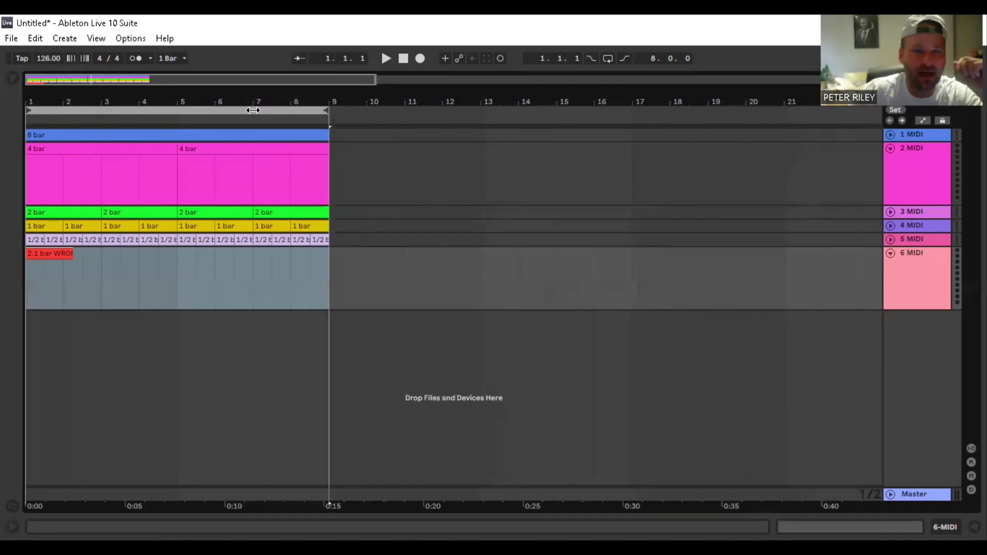
{"action": "left_click", "coordinate": [375, 172]}
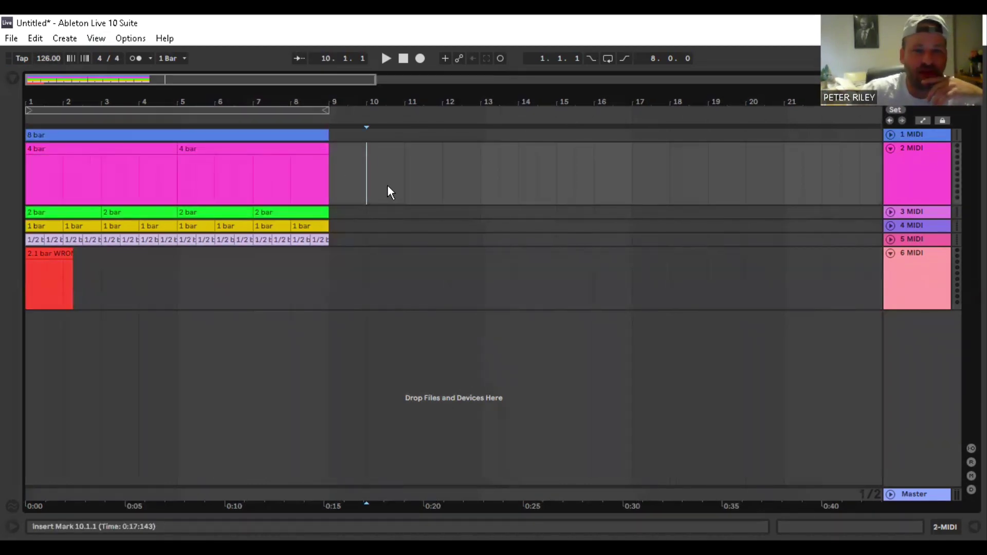
{"action": "left_click", "coordinate": [386, 272]}
{"action": "right_click", "coordinate": [385, 272]}
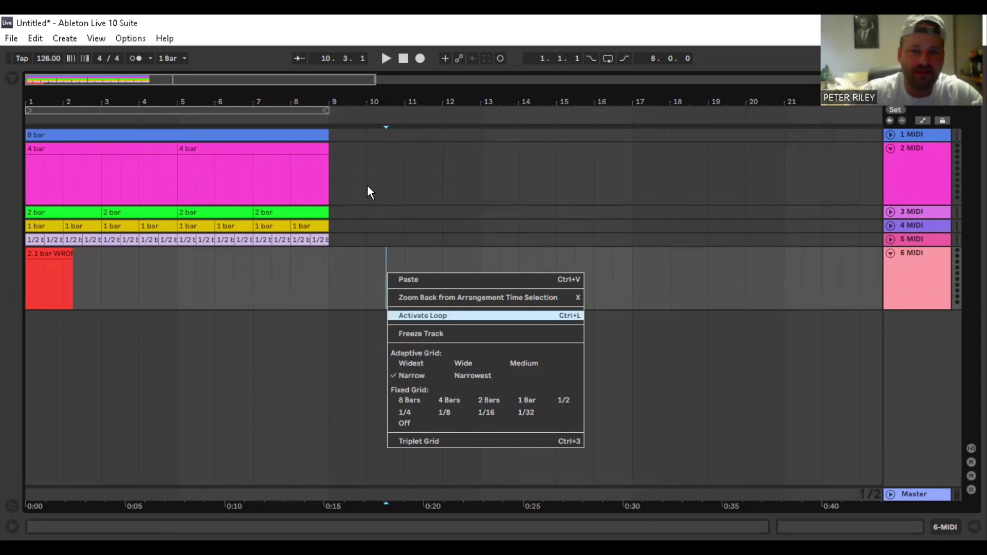
{"action": "left_click", "coordinate": [257, 110]}
{"action": "left_click", "coordinate": [260, 103]}
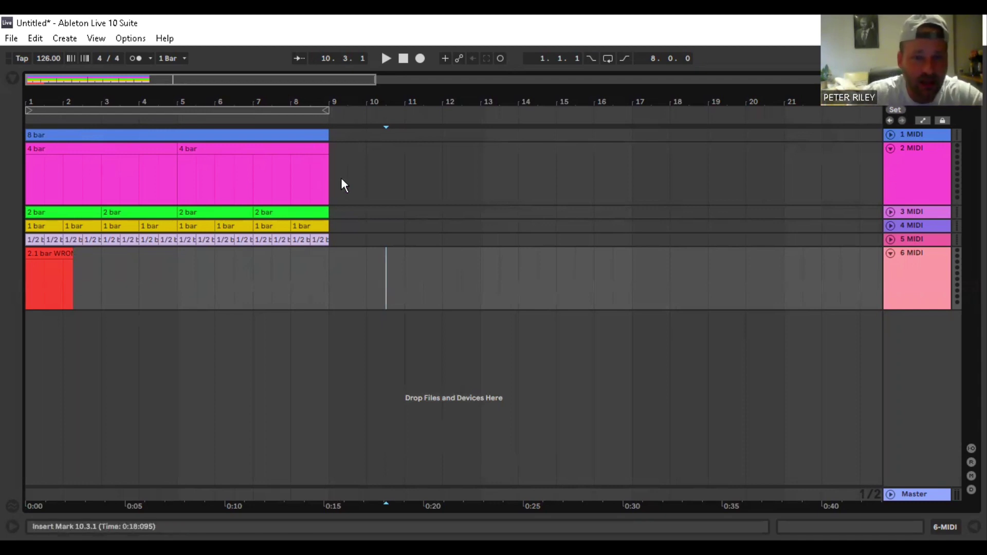
- Compare clip lengths by selecting the 8 bar, 4 bar, 2 bar, 1 bar, 1/2 bar and 2.1 bar WRONG clips in turn
{"action": "left_click_drag", "start_coordinate": [307, 99], "coordinate": [227, 102]}
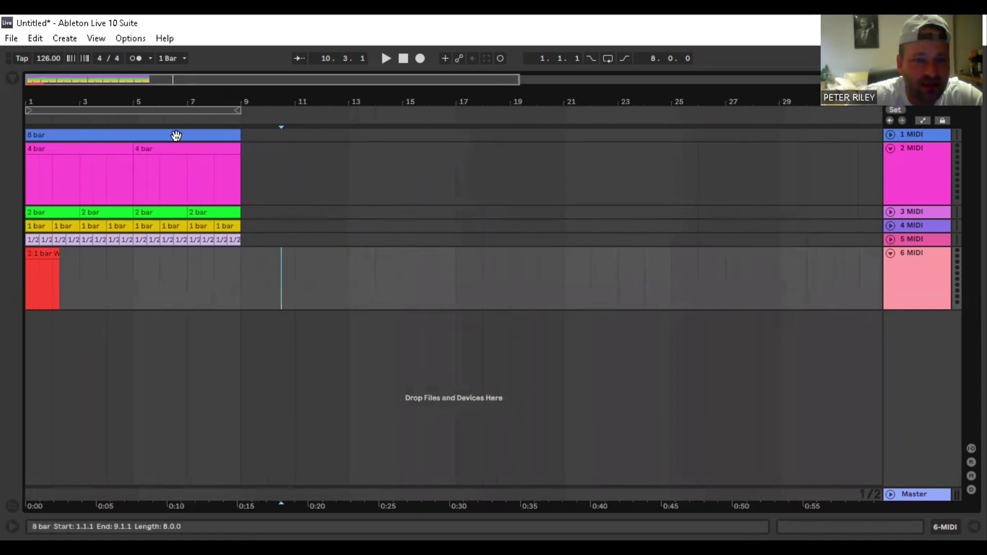
{"action": "left_click", "coordinate": [34, 227]}
{"action": "left_click", "coordinate": [166, 132]}
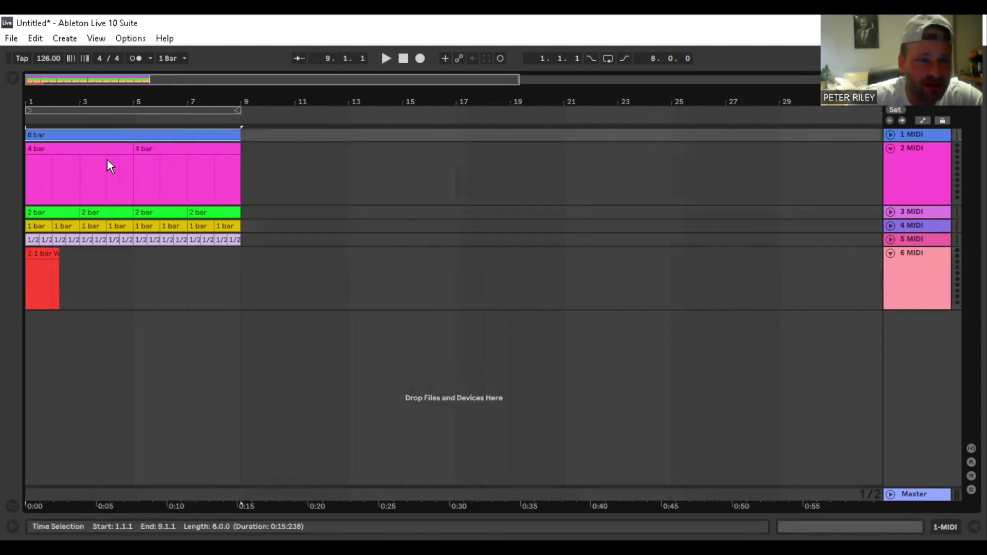
{"action": "left_click", "coordinate": [101, 150]}
{"action": "left_click", "coordinate": [28, 227]}
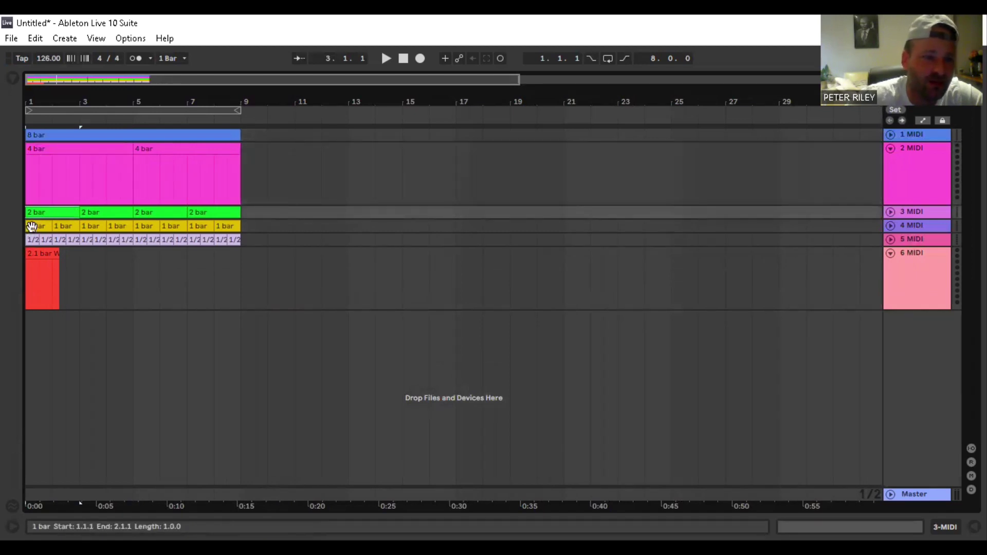
{"action": "left_click", "coordinate": [32, 240]}
{"action": "left_click", "coordinate": [44, 255]}
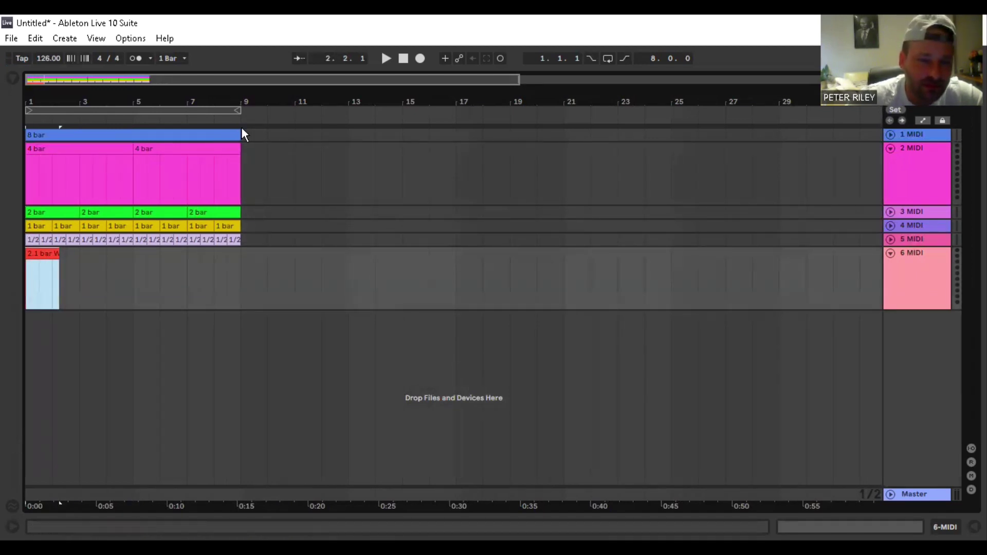
- Select the last 1 bar clip, starting at bar 8, and unfold the 4 MIDI track to inspect its beat divisions
{"action": "left_click", "coordinate": [227, 226]}
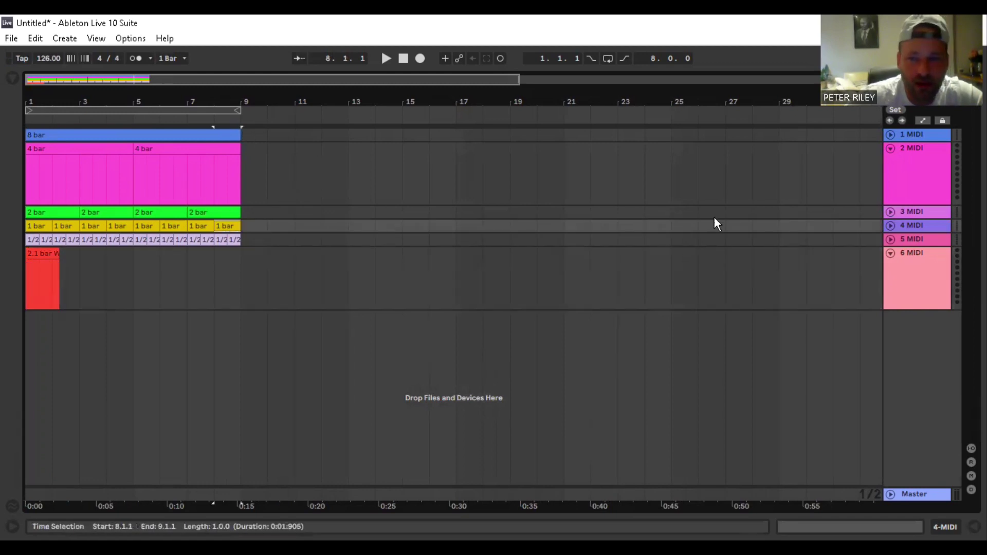
{"action": "left_click", "coordinate": [891, 225]}
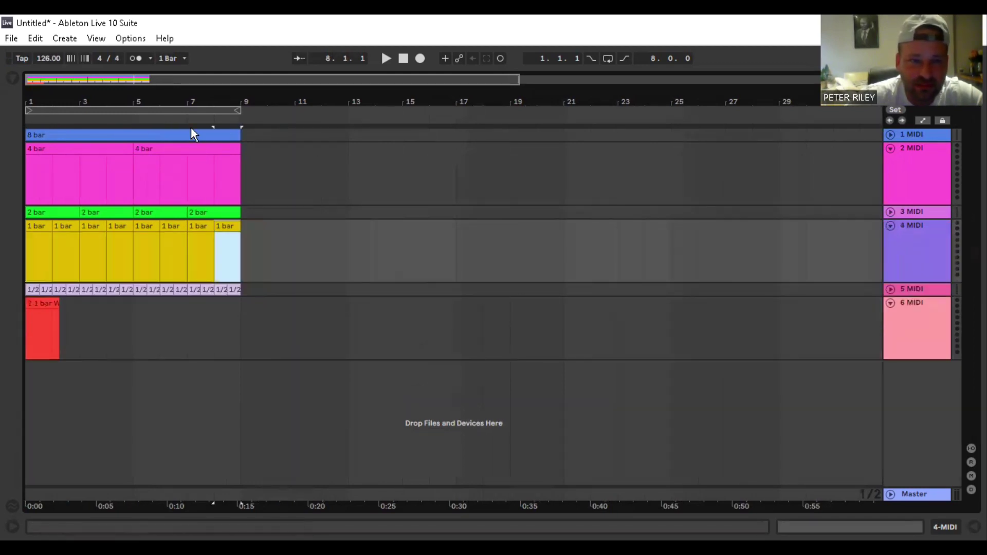
{"action": "mouse_move", "coordinate": [226, 95]}
{"action": "left_mouse_down"}
{"action": "mouse_move", "coordinate": [225, 151]}
{"action": "mouse_move", "coordinate": [234, 92]}
{"action": "left_mouse_up"}
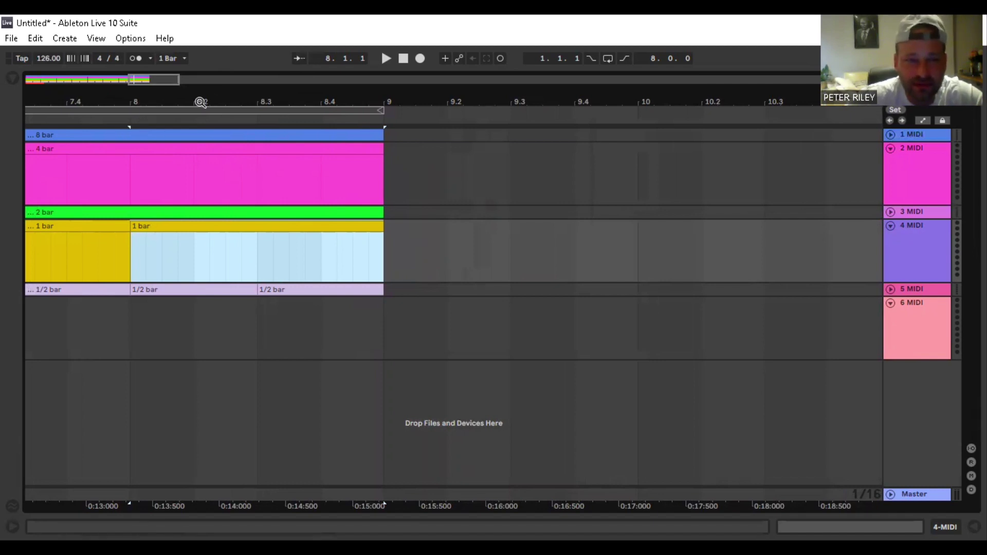
{"action": "left_click_drag", "start_coordinate": [115, 97], "coordinate": [111, 134]}
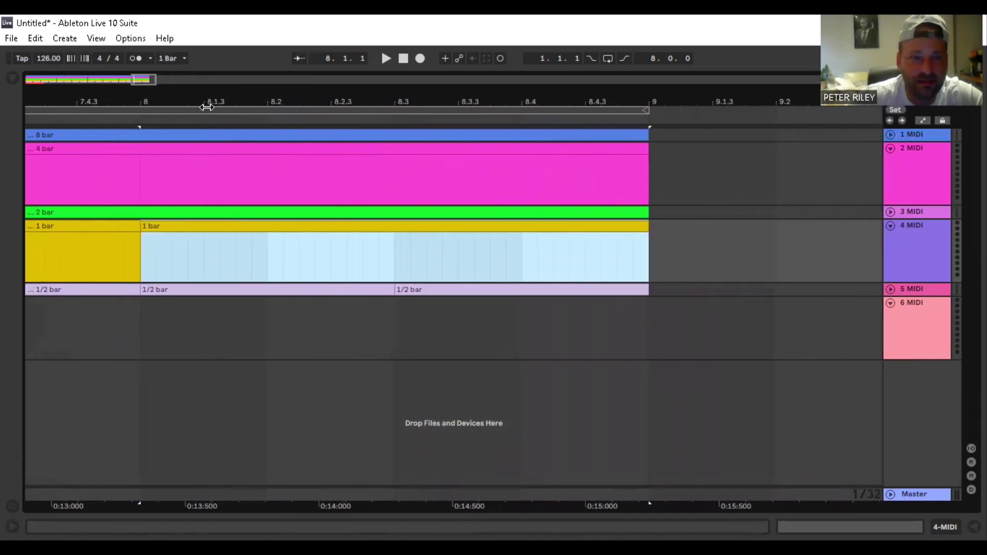
{"action": "left_click_drag", "start_coordinate": [191, 94], "coordinate": [190, 119]}
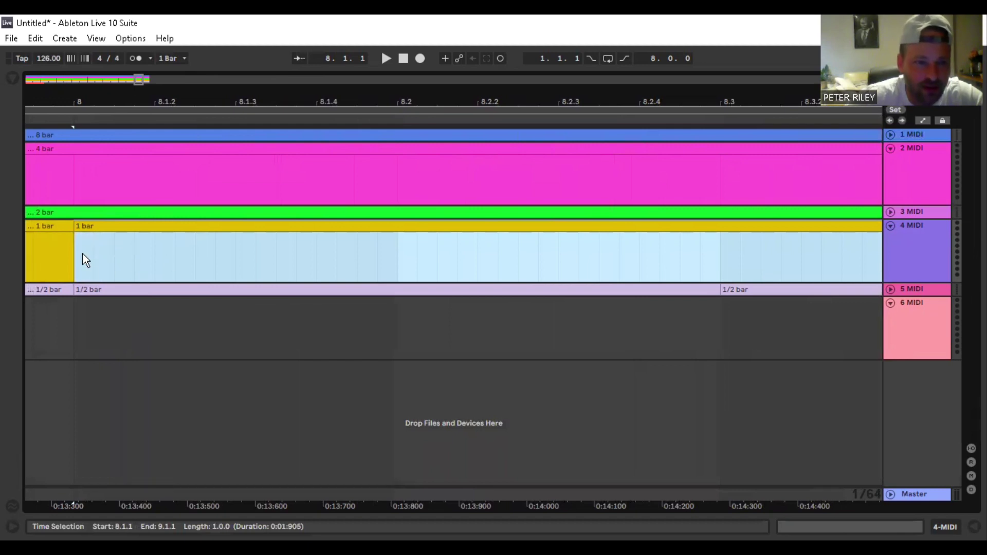
- Examine the subdivisions of the last 1 bar clip by selecting its first beat, 8.1.1 to 8.2.1, and smaller grid divisions within it
{"action": "left_click", "coordinate": [162, 252]}
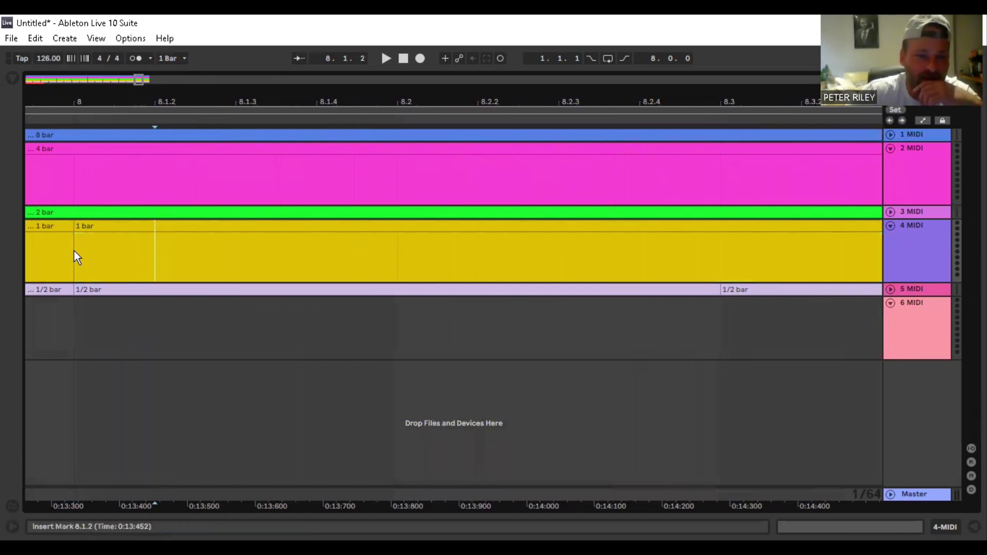
{"action": "left_click_drag", "start_coordinate": [74, 251], "coordinate": [399, 257]}
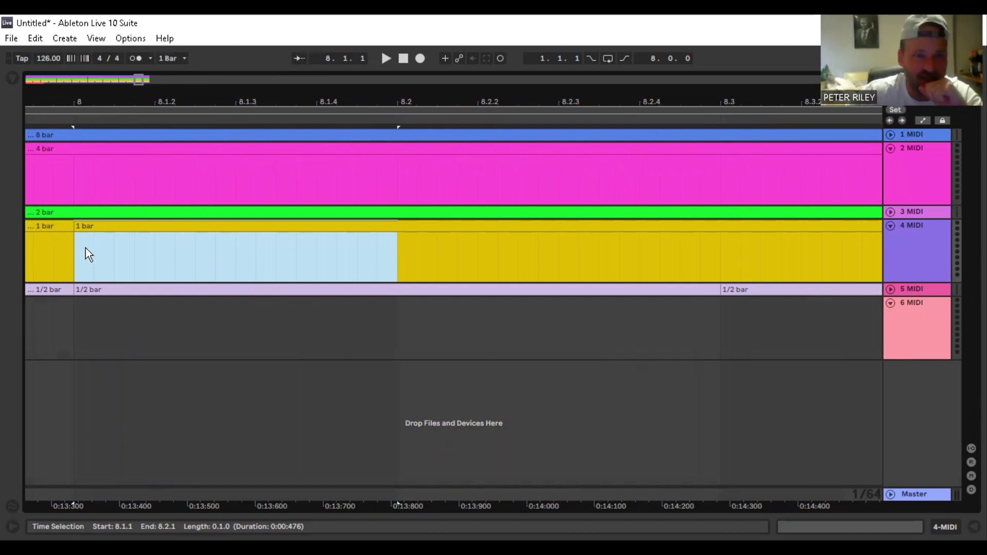
{"action": "left_click_drag", "start_coordinate": [85, 248], "coordinate": [140, 244]}
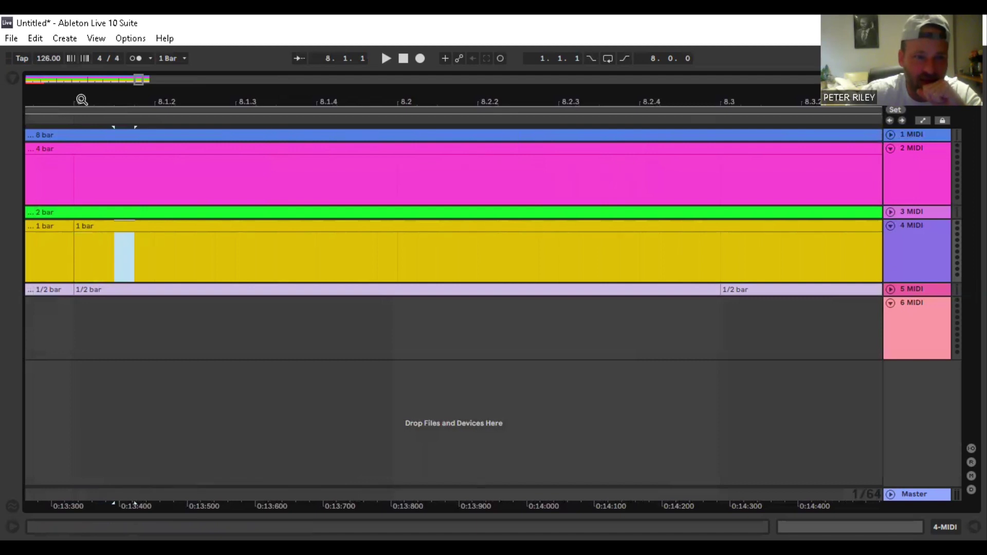
{"action": "left_click_drag", "start_coordinate": [82, 100], "coordinate": [82, 136]}
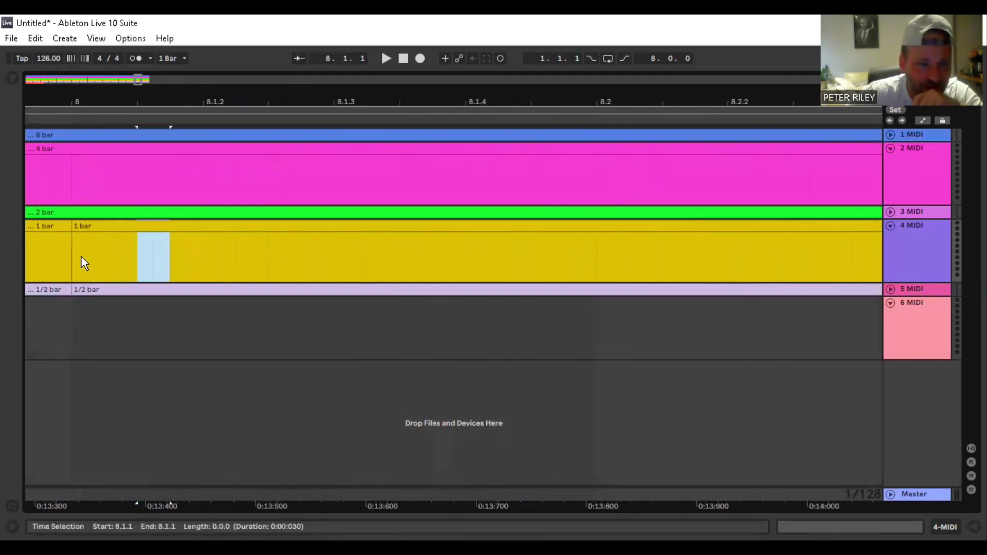
{"action": "left_click_drag", "start_coordinate": [81, 258], "coordinate": [156, 246]}
{"action": "left_click_drag", "start_coordinate": [155, 99], "coordinate": [243, 100]}
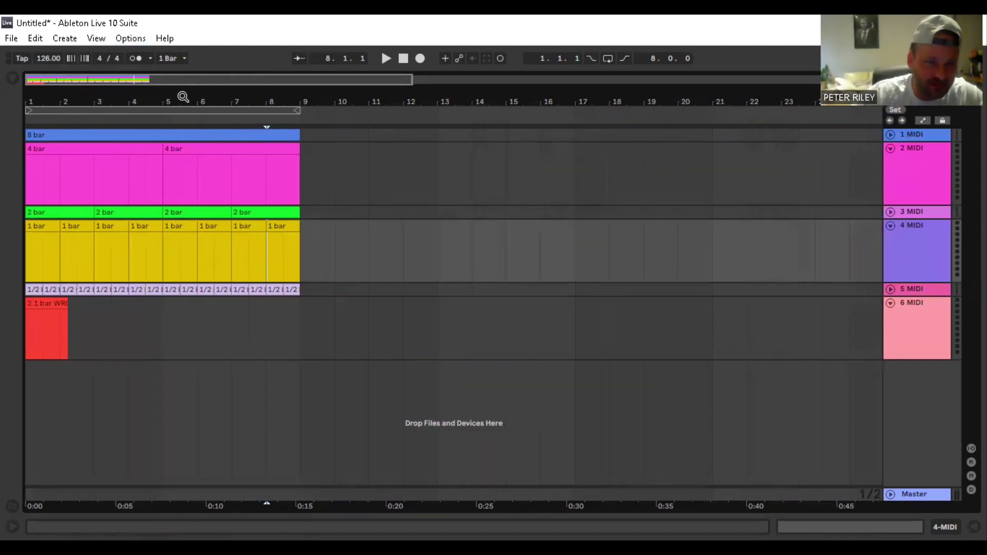
{"action": "left_click_drag", "start_coordinate": [167, 98], "coordinate": [310, 131]}
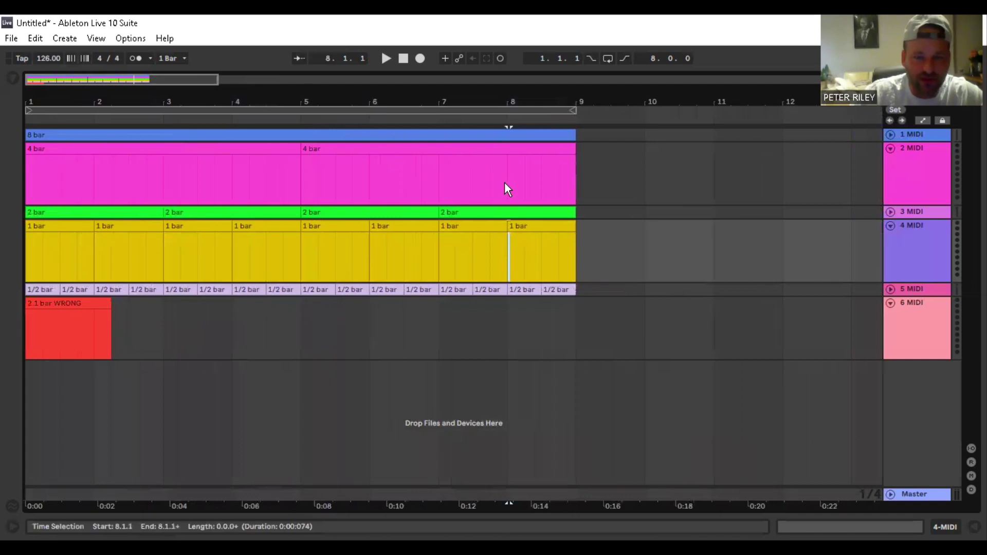
{"action": "left_click", "coordinate": [889, 136]}
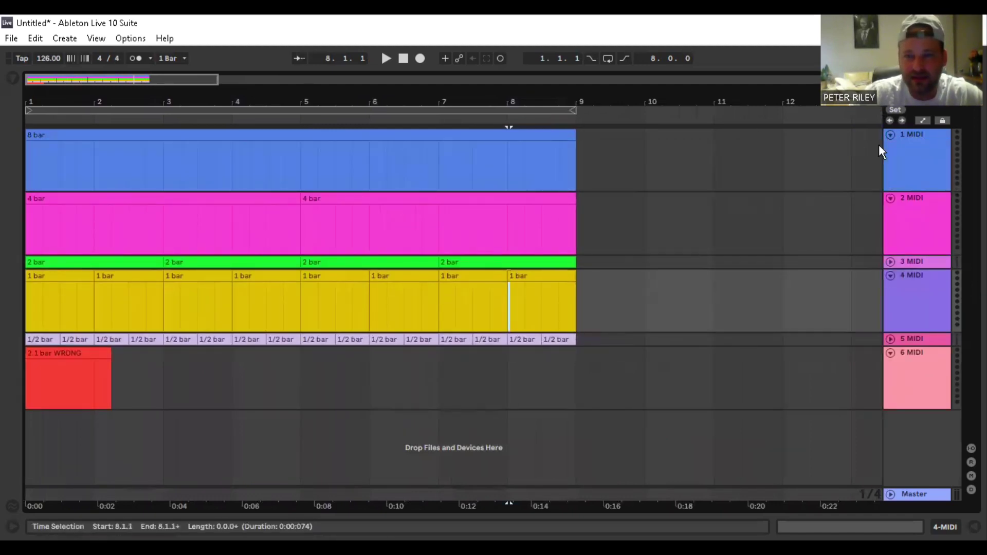
{"action": "left_click", "coordinate": [892, 135]}
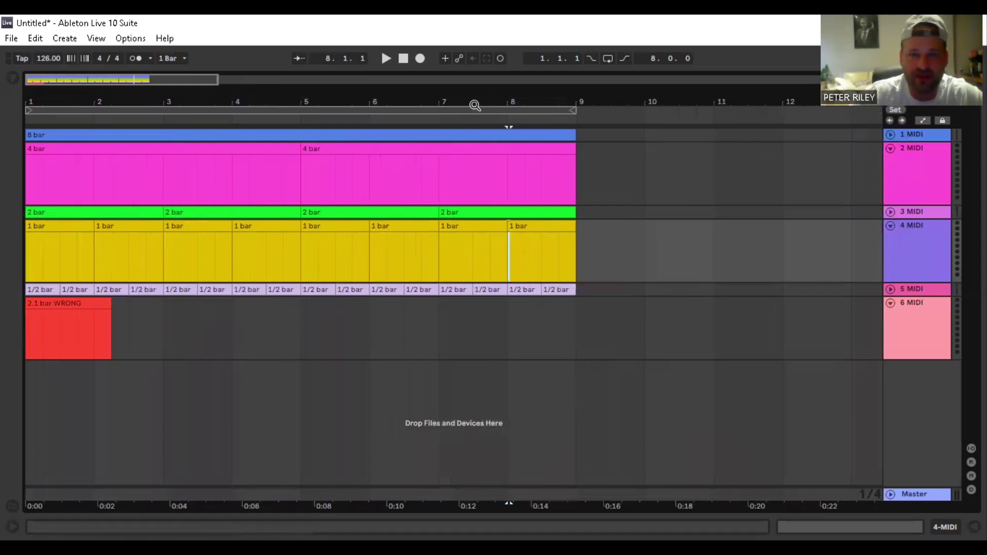
{"action": "left_click_drag", "start_coordinate": [474, 103], "coordinate": [199, 101]}
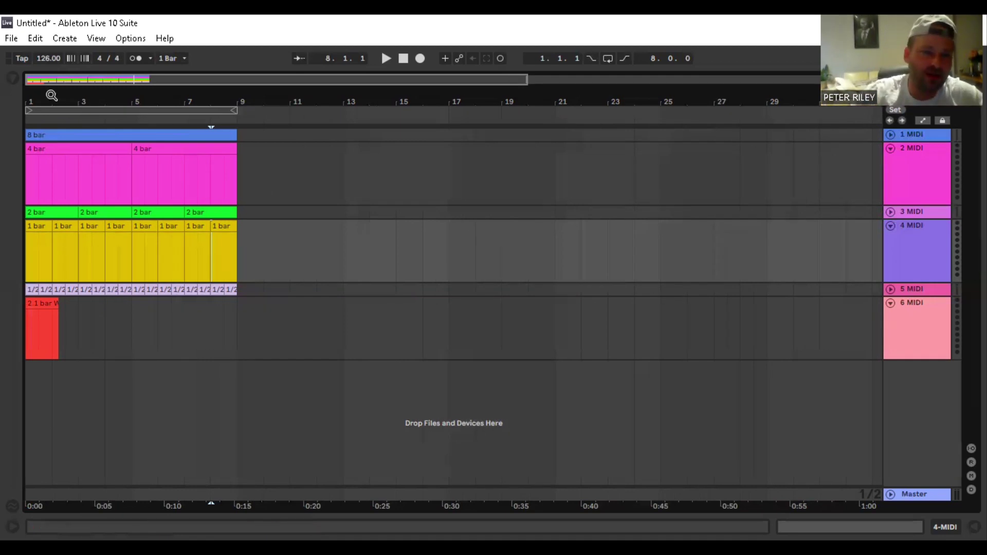
{"action": "mouse_move", "coordinate": [49, 95]}
{"action": "left_mouse_down"}
{"action": "mouse_move", "coordinate": [47, 122]}
{"action": "mouse_move", "coordinate": [56, 122]}
{"action": "mouse_move", "coordinate": [56, 97]}
{"action": "left_mouse_up"}
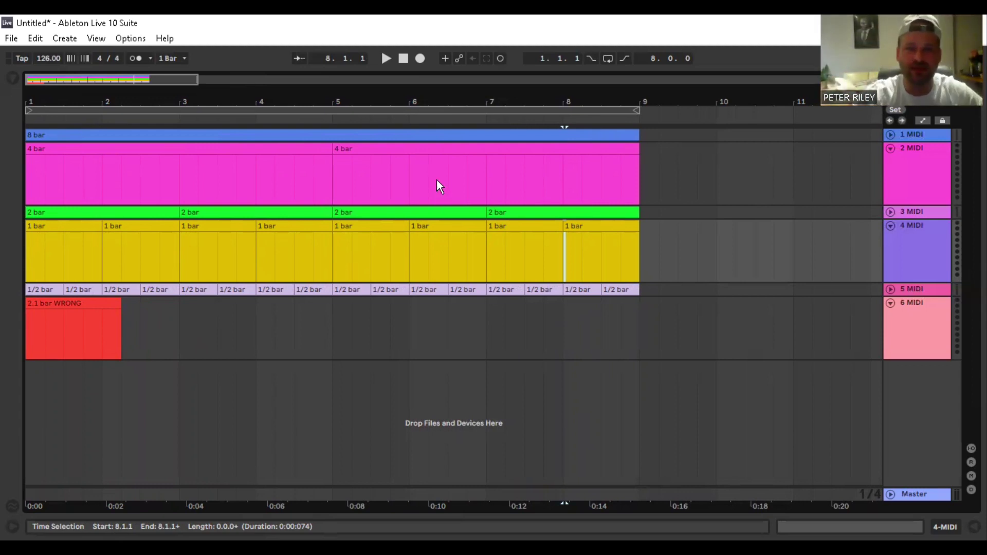
{"action": "double_click", "coordinate": [453, 106]}
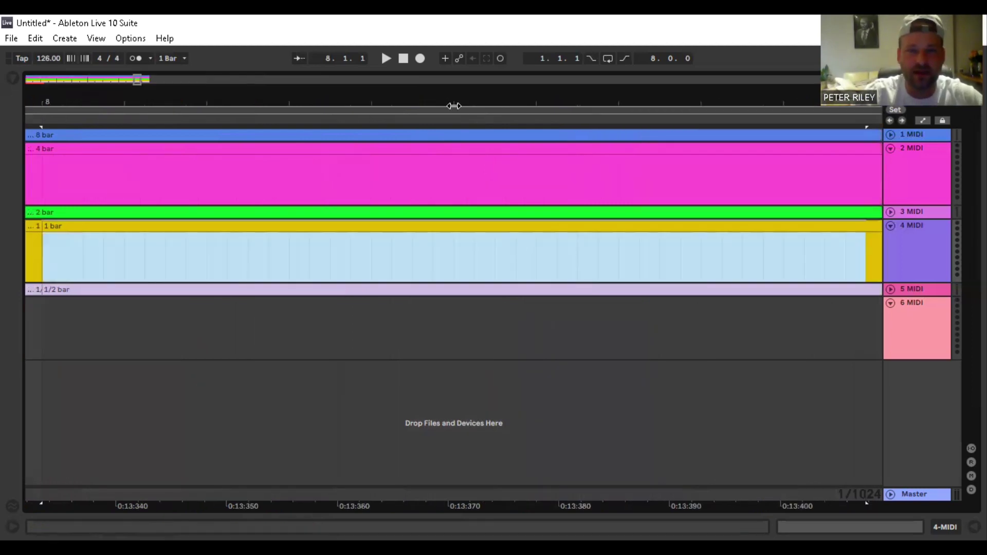
{"action": "left_click_drag", "start_coordinate": [453, 105], "coordinate": [332, 25]}
- Try the loop region at 7 bars from bar 1, 8 bars from bar 9, and 16 bars from bar 17
{"action": "left_click_drag", "start_coordinate": [368, 110], "coordinate": [333, 120]}
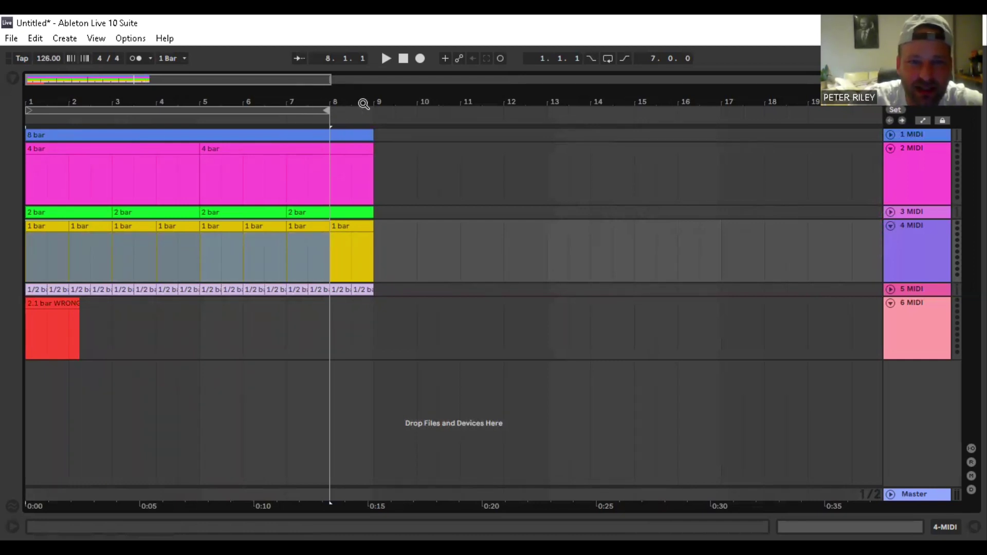
{"action": "left_click_drag", "start_coordinate": [326, 110], "coordinate": [389, 111]}
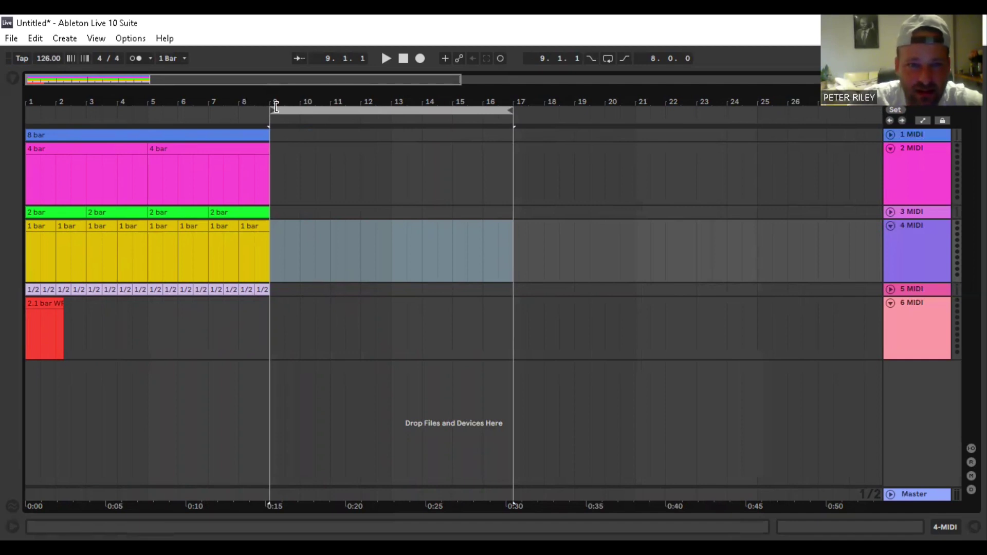
{"action": "left_click_drag", "start_coordinate": [297, 112], "coordinate": [50, 112]}
{"action": "left_click_drag", "start_coordinate": [170, 109], "coordinate": [659, 112]}
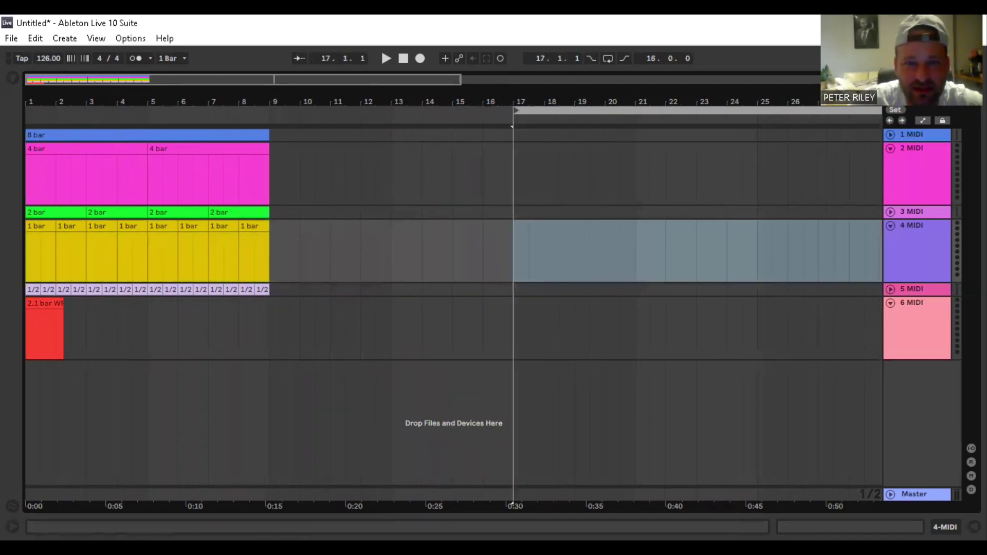
{"action": "left_click_drag", "start_coordinate": [468, 104], "coordinate": [285, 90]}
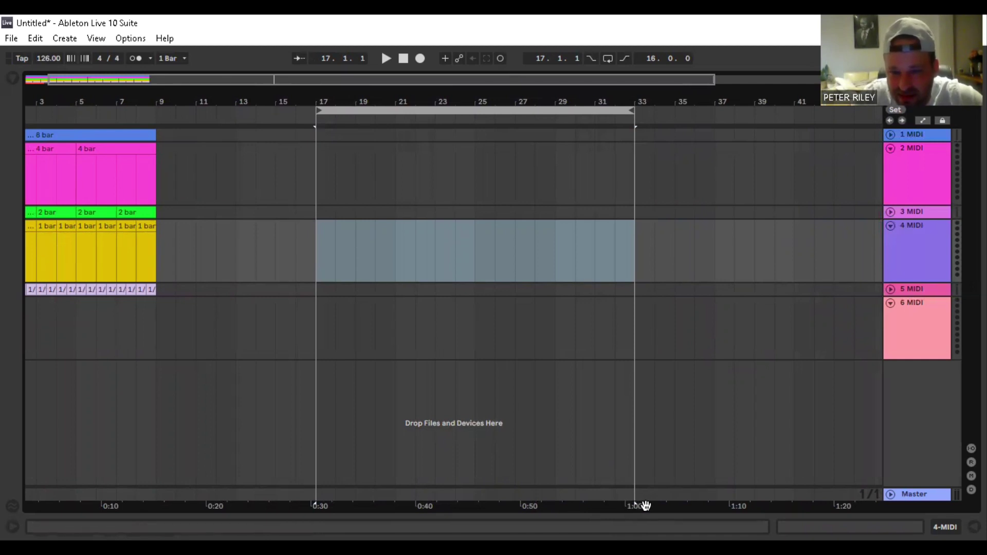
- Try a slightly faster project tempo and restore it to 126.00
{"action": "left_click", "coordinate": [45, 59]}
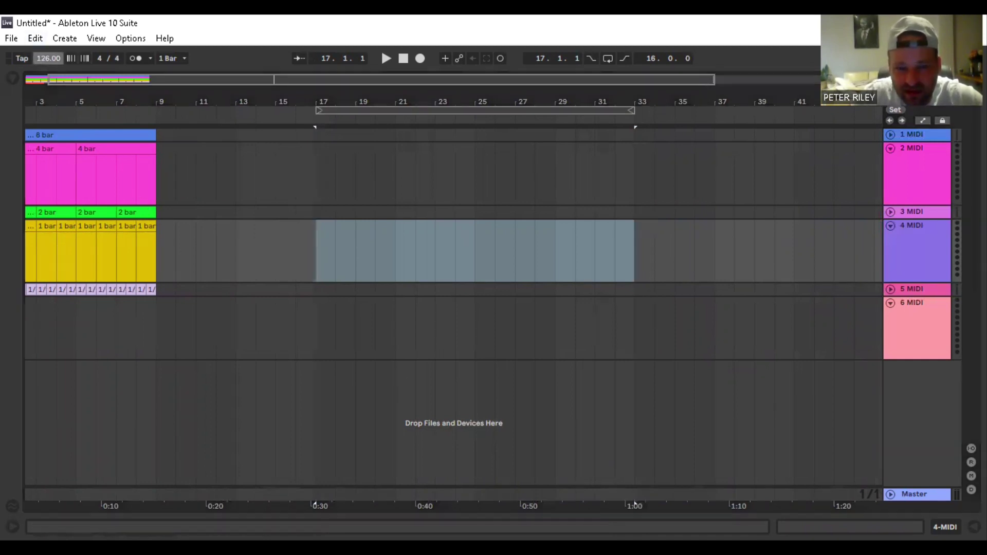
{"action": "left_click_drag", "start_coordinate": [45, 59], "coordinate": [45, 55]}
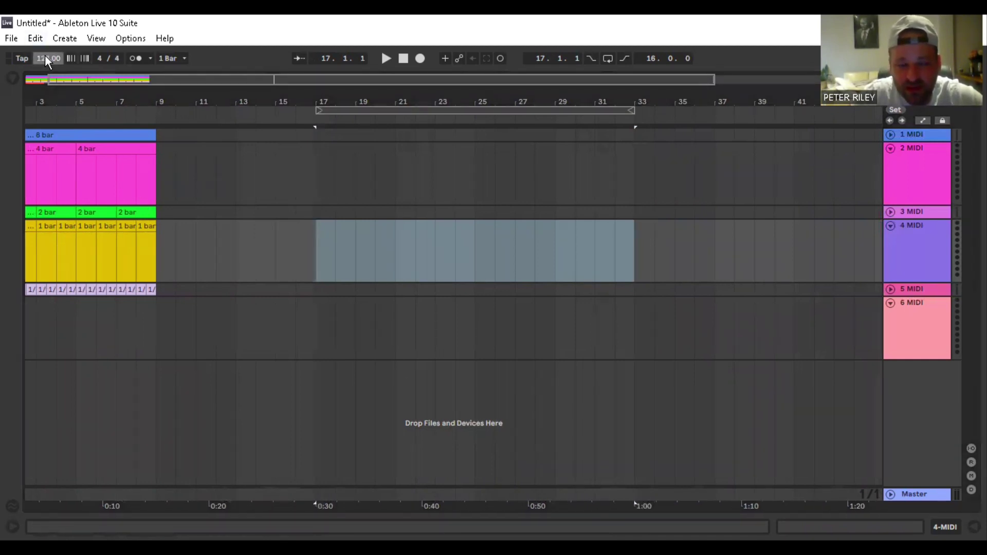
{"action": "left_click_drag", "start_coordinate": [46, 55], "coordinate": [45, 58]}
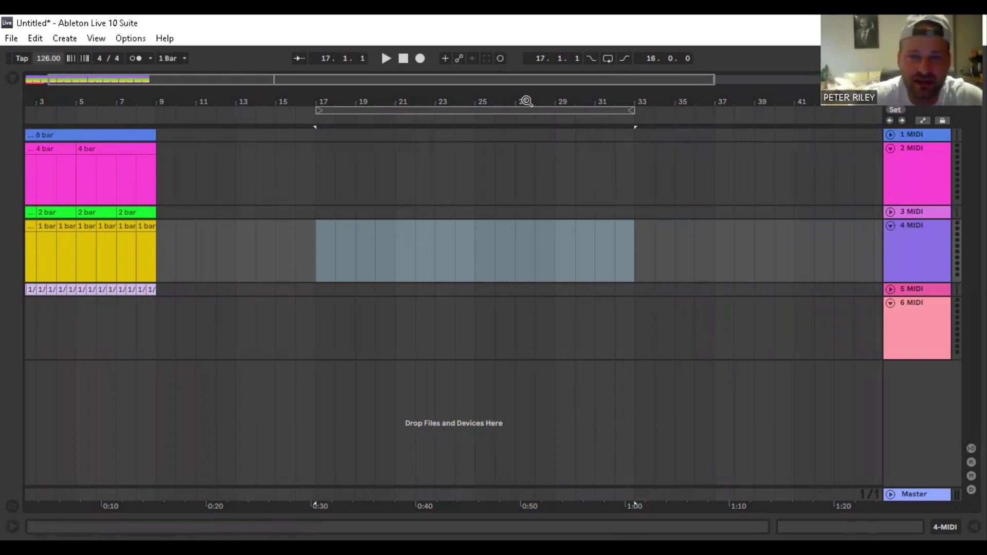
- Move the loop region back to bar 1 with a length of 8 bars, and select the 8 bar clip on the 1 MIDI track
{"action": "left_click_drag", "start_coordinate": [527, 102], "coordinate": [418, 102]}
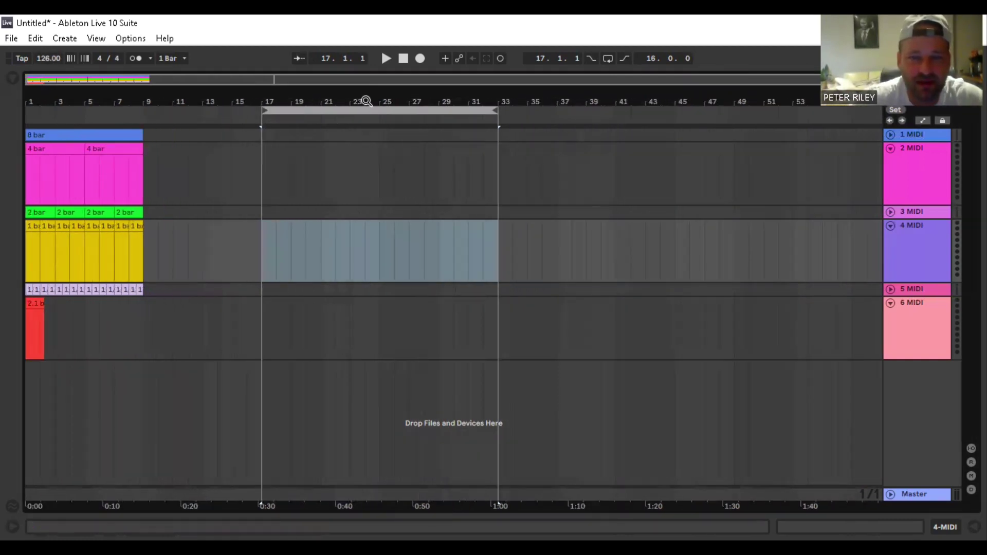
{"action": "left_click_drag", "start_coordinate": [323, 110], "coordinate": [124, 114]}
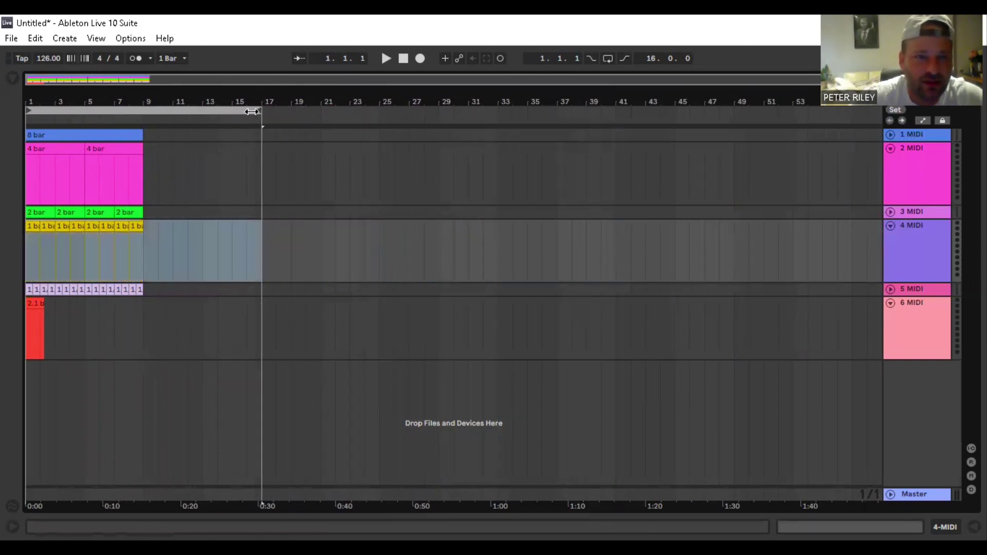
{"action": "left_click_drag", "start_coordinate": [261, 111], "coordinate": [146, 119]}
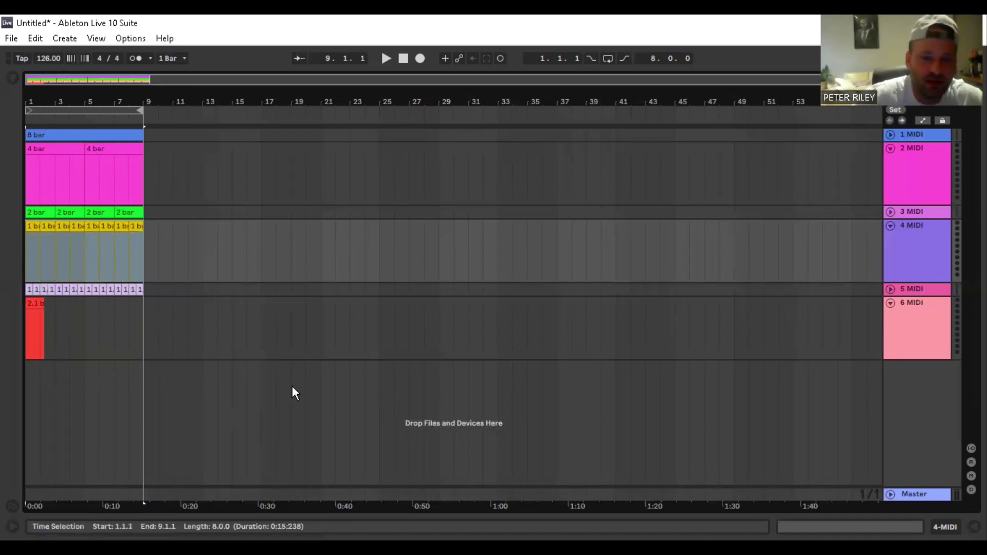
{"action": "left_click_drag", "start_coordinate": [50, 105], "coordinate": [77, 178]}
{"action": "left_click", "coordinate": [137, 135]}
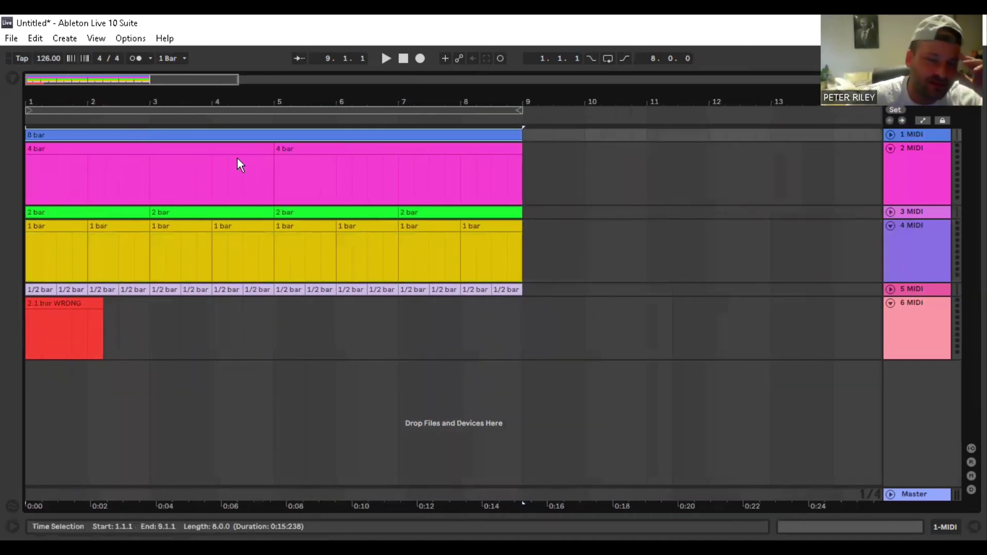
- Compare clip lengths by selecting the first 4 bar, 8 bar, 2 bar, 1 bar and 1/2 bar clips on their tracks
{"action": "left_click", "coordinate": [191, 146]}
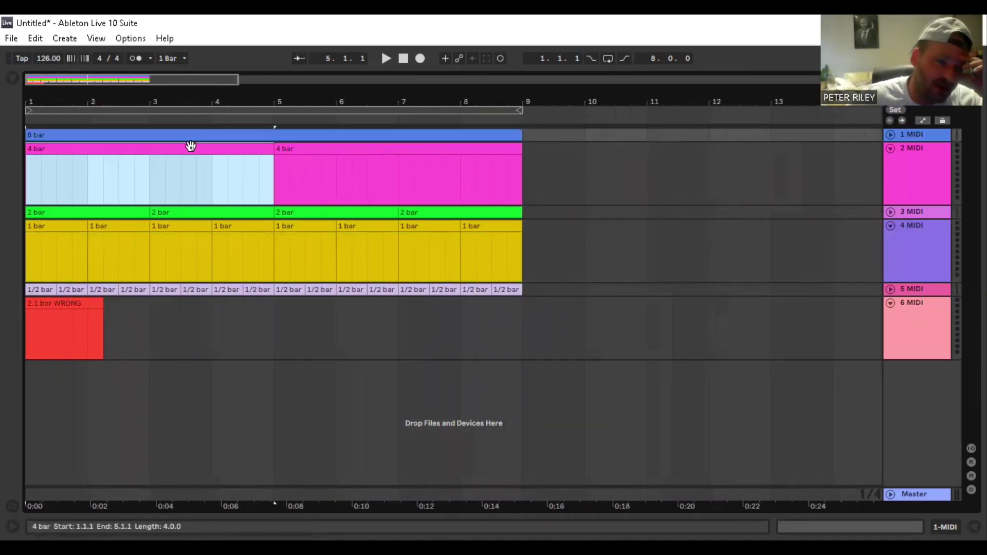
{"action": "left_click", "coordinate": [190, 136]}
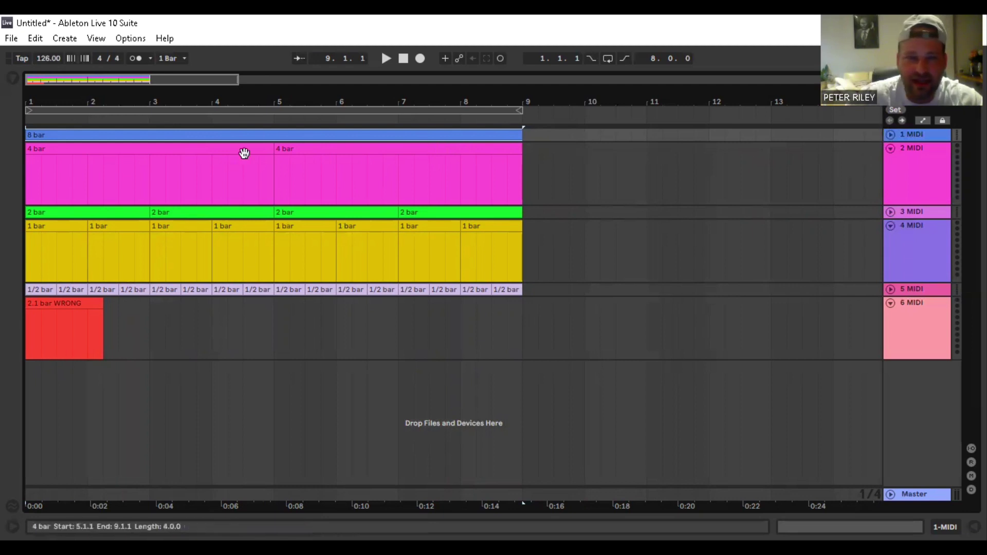
{"action": "left_click", "coordinate": [206, 152]}
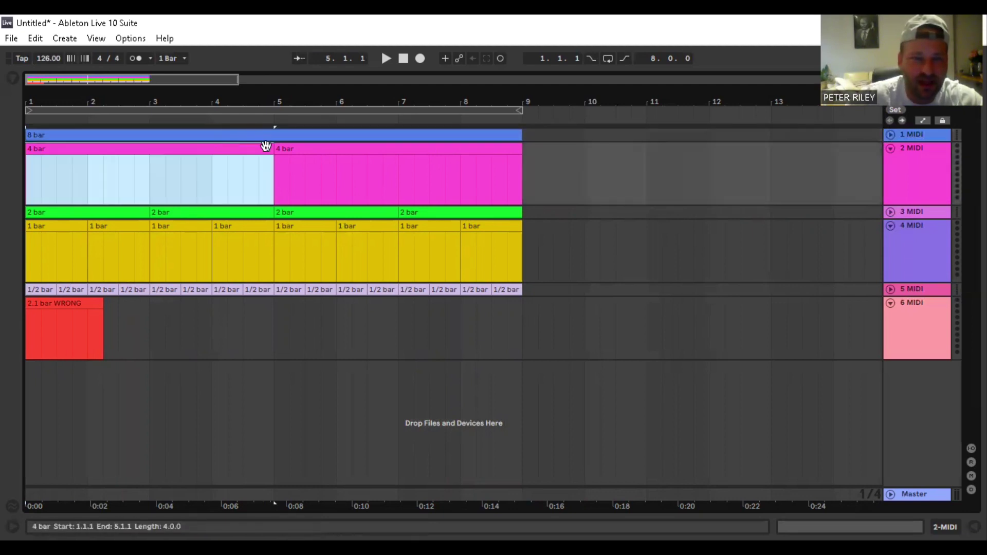
{"action": "left_click", "coordinate": [70, 213]}
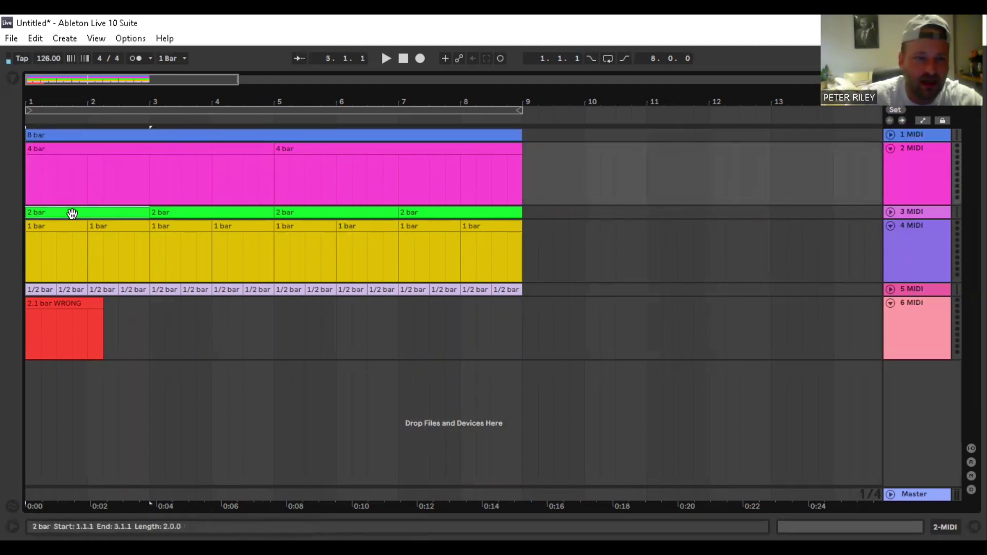
{"action": "left_click", "coordinate": [88, 145]}
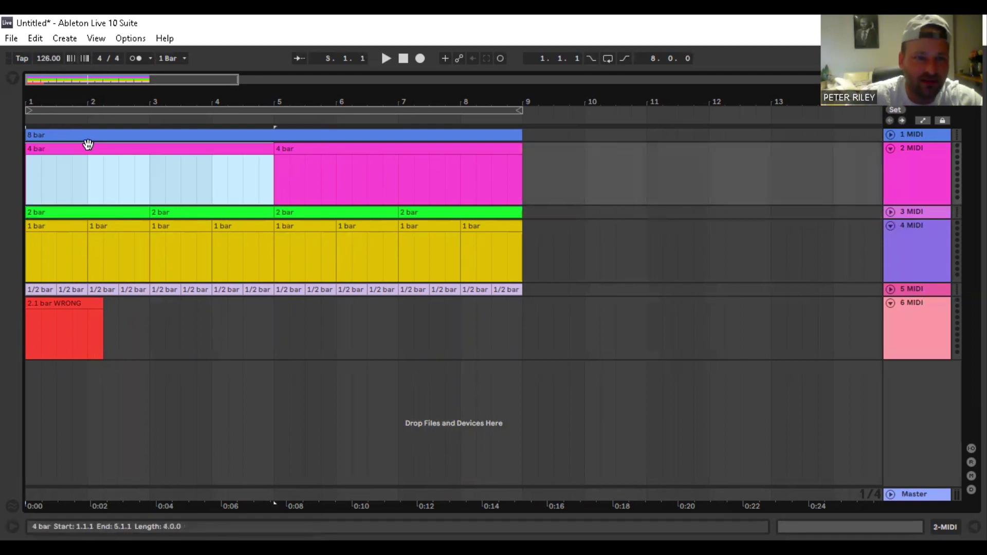
{"action": "left_click", "coordinate": [91, 135]}
{"action": "left_click", "coordinate": [66, 229]}
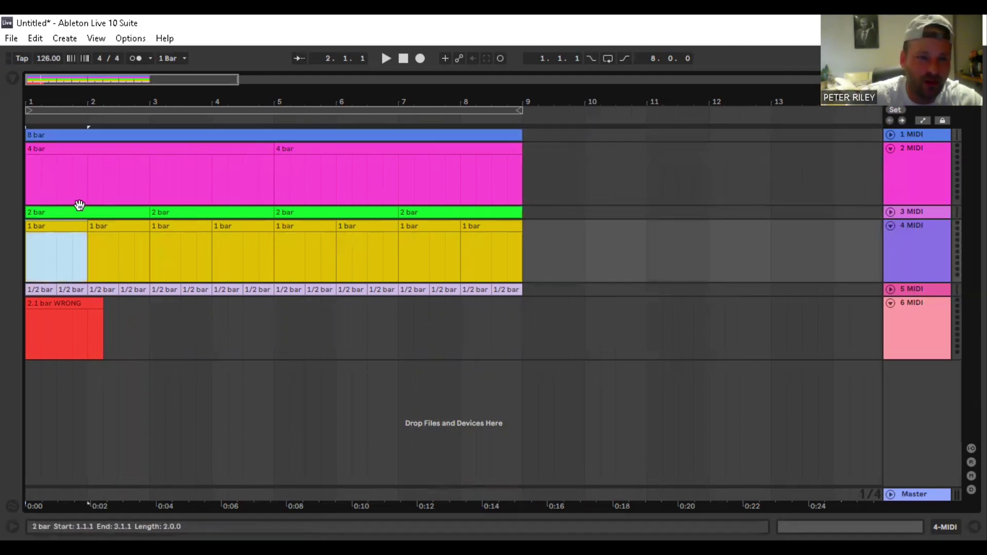
{"action": "left_click", "coordinate": [34, 289]}
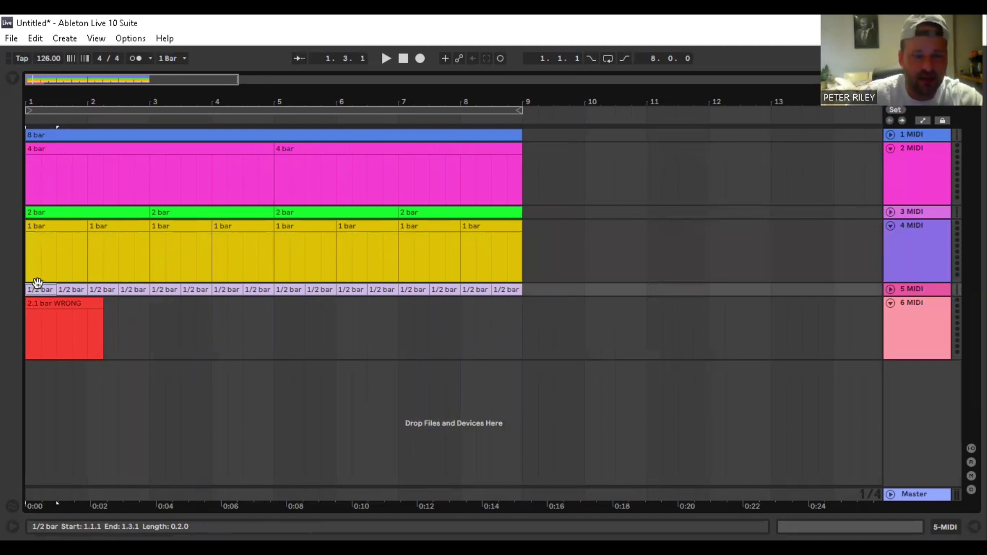
- Examine the length of the 2.1 bar WRONG clip on the 6 MIDI track against the beats of bar 2
{"action": "left_click", "coordinate": [64, 304]}
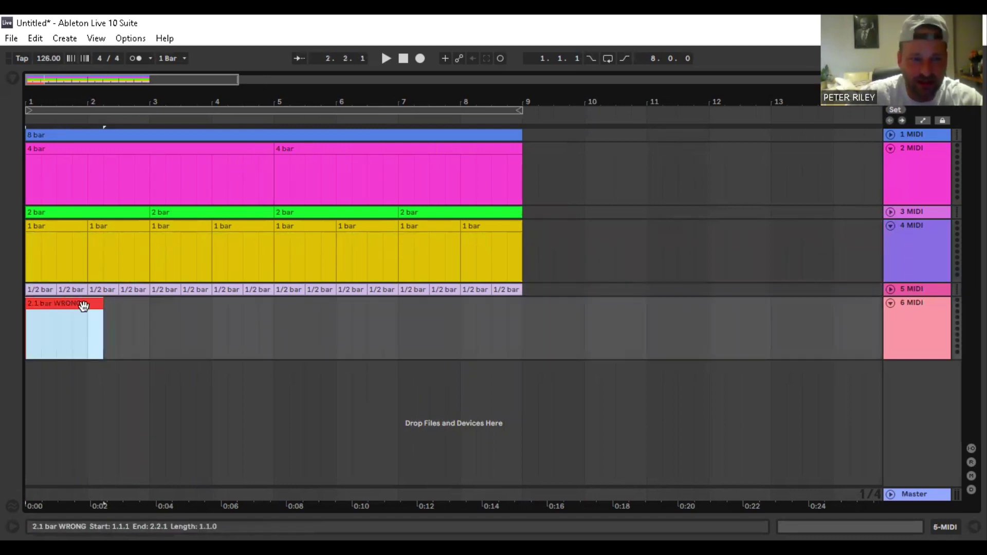
{"action": "double_click", "coordinate": [84, 306]}
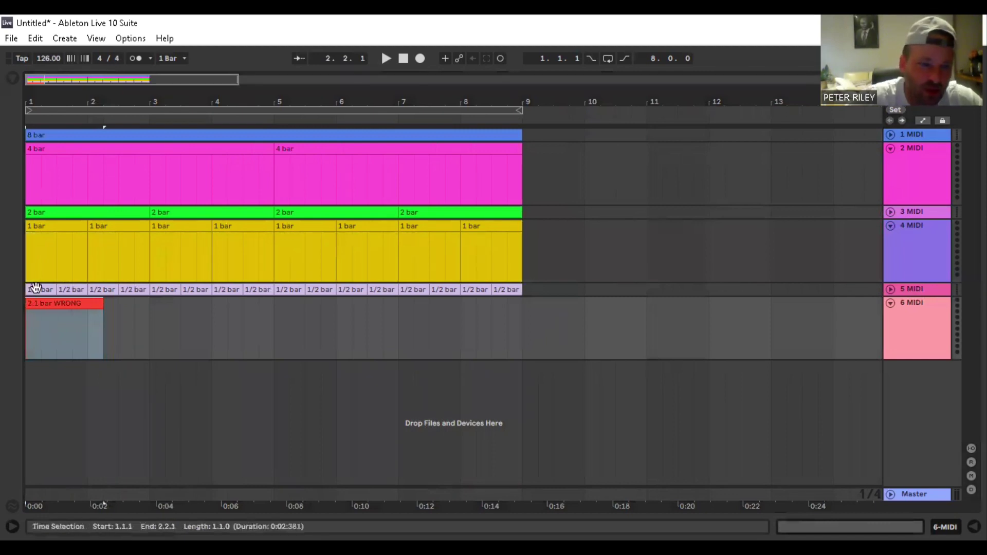
{"action": "left_click", "coordinate": [75, 302]}
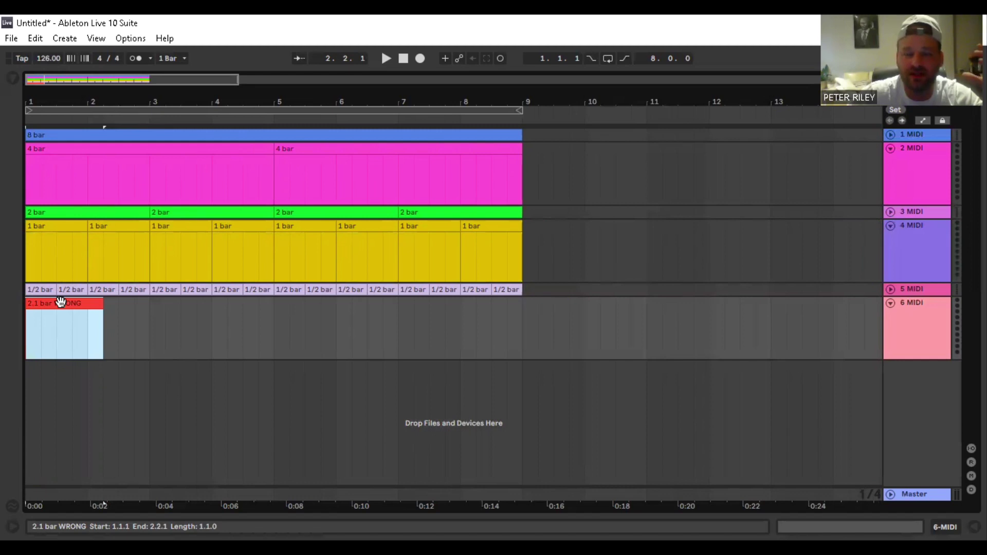
{"action": "left_click", "coordinate": [119, 337]}
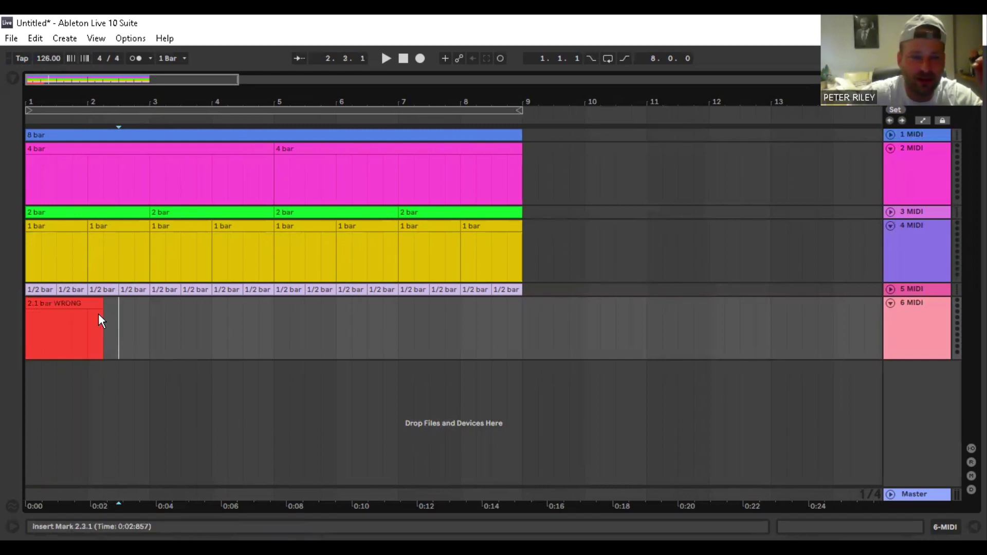
- Duplicate the 2.1 bar WRONG clip six times along the 6 MIDI track and shorten the last copy to end at 9.3.1
{"action": "left_click", "coordinate": [65, 303]}
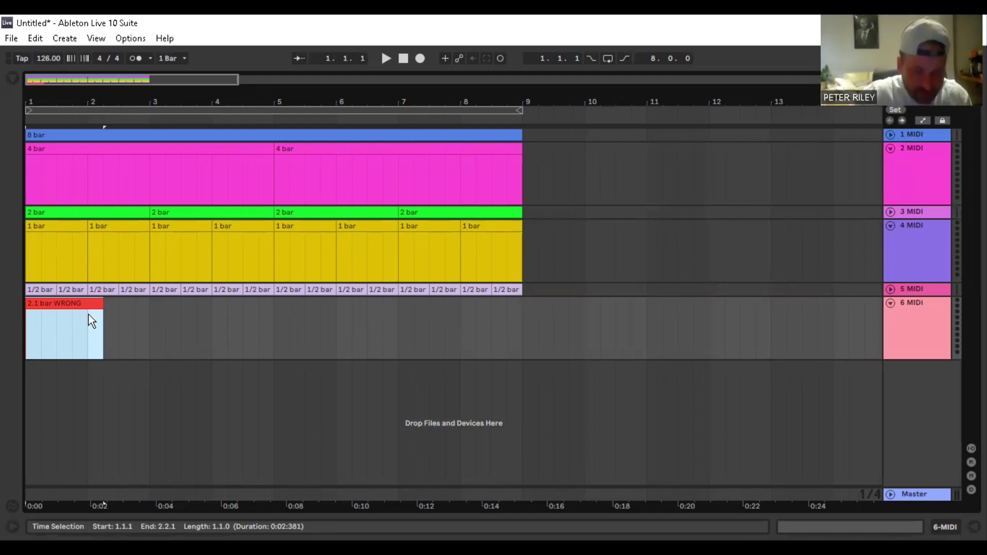
{"action": "key", "text": "ctrl+d"}
{"action": "key", "text": "ctrl+d"}
{"action": "key", "text": "ctrl+d"}
{"action": "key", "text": "ctrl+d"}
{"action": "key", "text": "ctrl+d"}
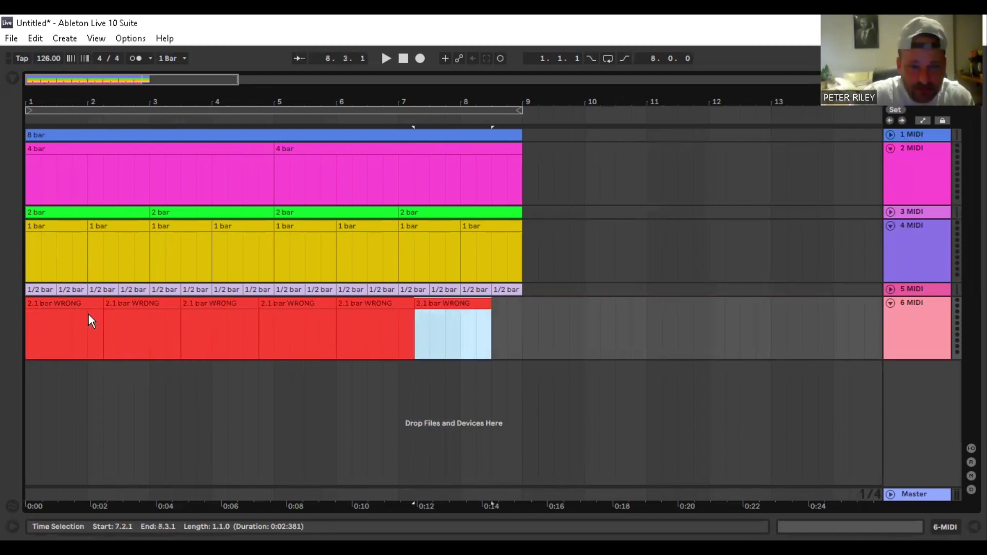
{"action": "key", "text": "ctrl+d"}
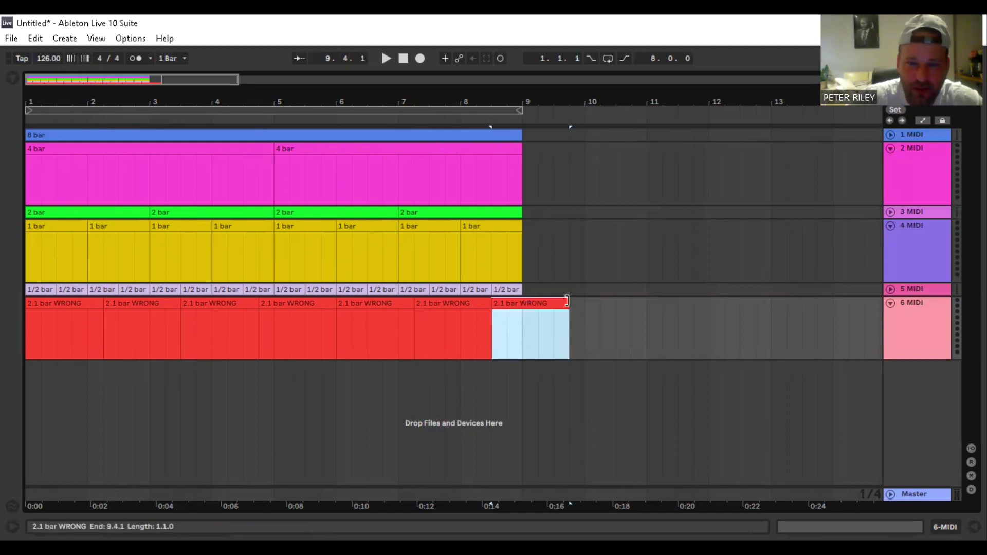
{"action": "mouse_move", "coordinate": [568, 302]}
{"action": "left_mouse_down"}
{"action": "mouse_move", "coordinate": [523, 305]}
{"action": "mouse_move", "coordinate": [563, 307]}
{"action": "mouse_move", "coordinate": [553, 305]}
{"action": "left_mouse_up"}
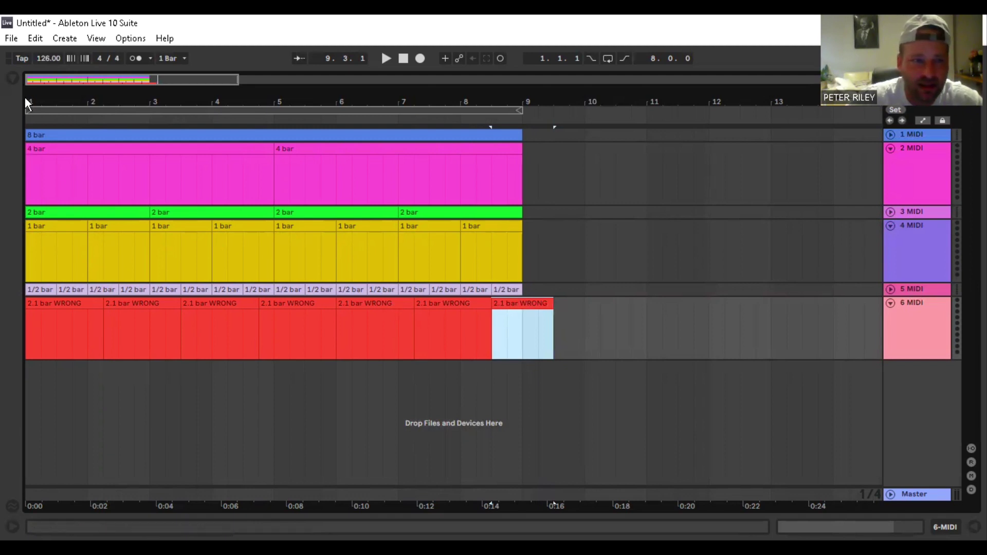
- Compare the repeated 2.1 bar WRONG clips with the bar lines by selecting 1.1.1 to 6.1.1 on the 6 MIDI track
{"action": "left_click_drag", "start_coordinate": [33, 95], "coordinate": [32, 132]}
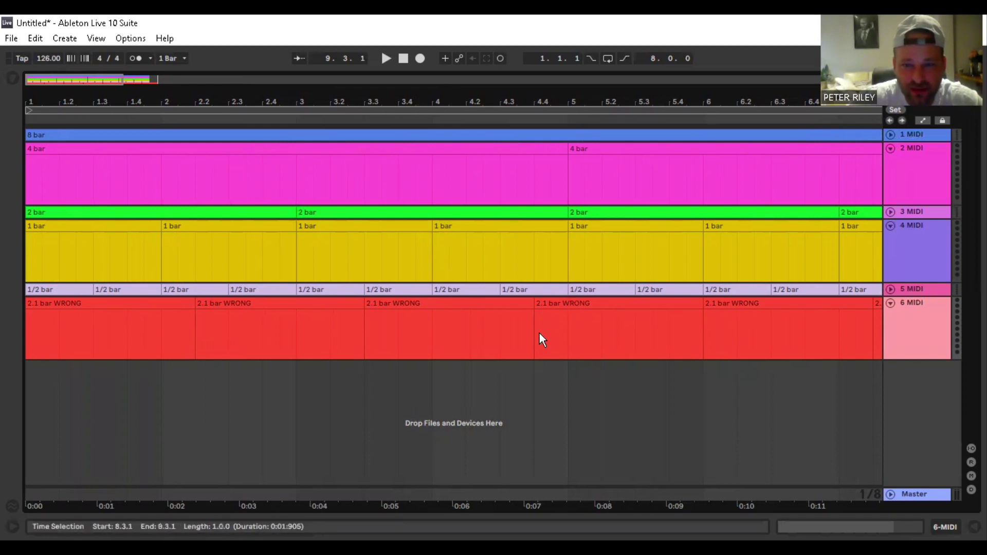
{"action": "left_click_drag", "start_coordinate": [668, 89], "coordinate": [399, 116]}
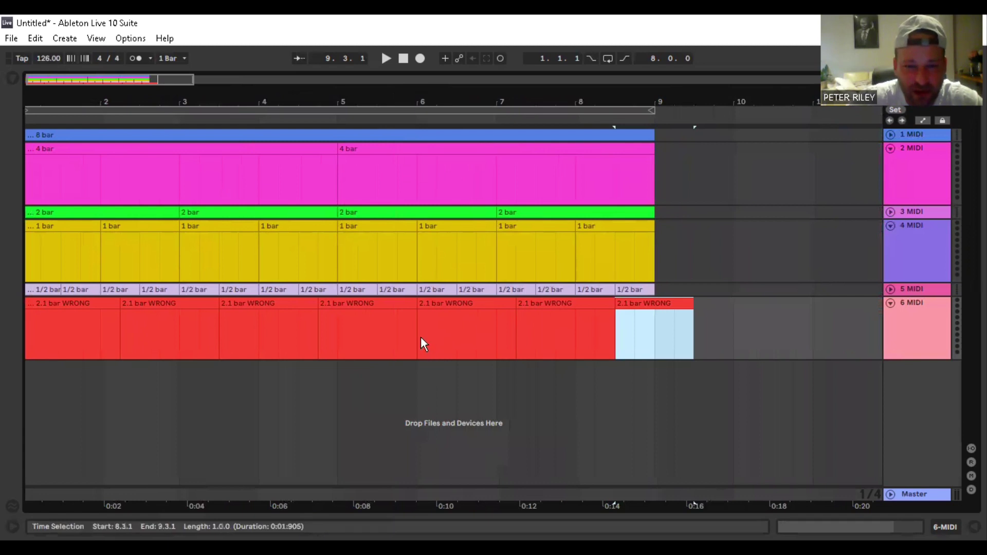
{"action": "left_click_drag", "start_coordinate": [417, 335], "coordinate": [27, 307]}
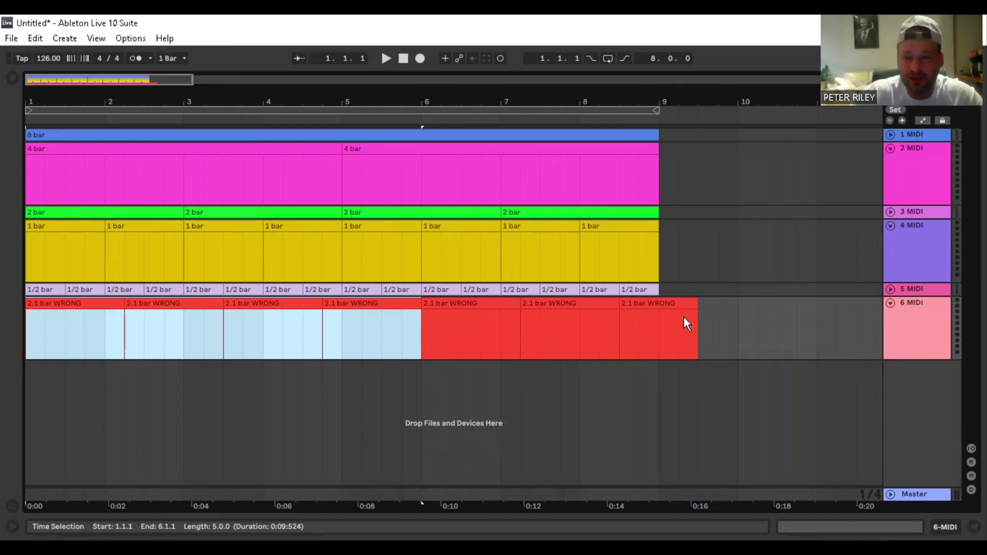
{"action": "left_click_drag", "start_coordinate": [419, 105], "coordinate": [358, 101]}
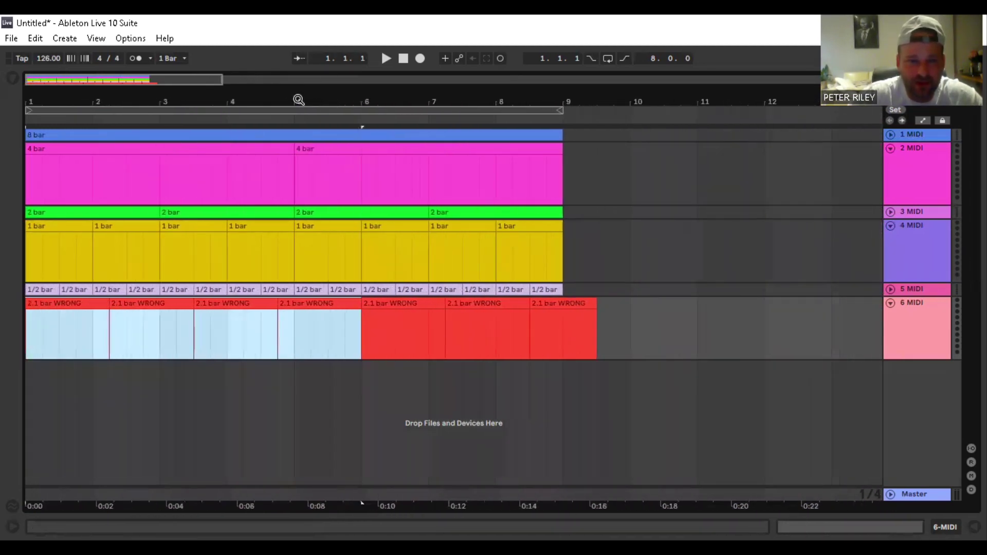
- Rearrange and shorten the 2.1 bar WRONG clips into seven back-to-back 1 bar clips from bar 1 to bar 8
{"action": "left_click_drag", "start_coordinate": [108, 304], "coordinate": [161, 302]}
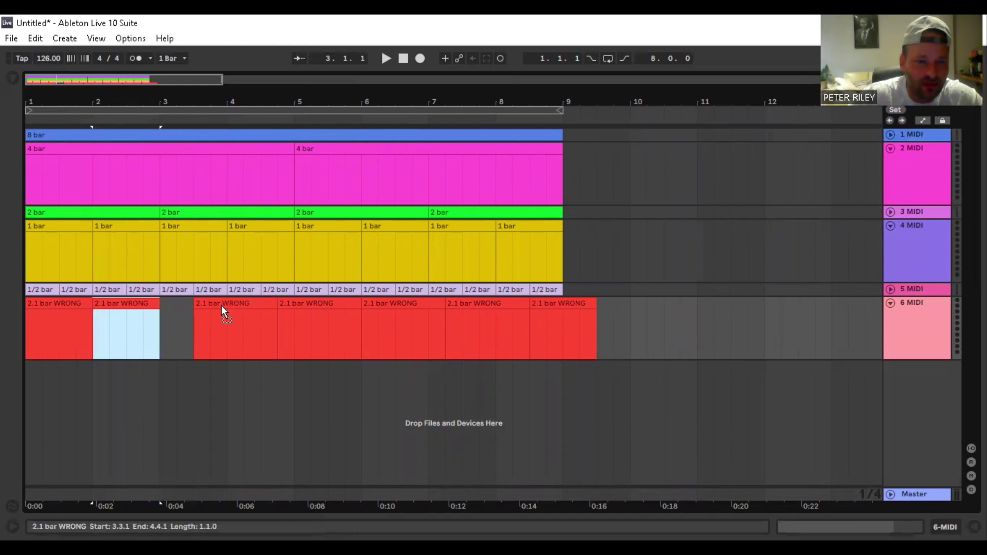
{"action": "mouse_move", "coordinate": [225, 306]}
{"action": "left_mouse_down"}
{"action": "mouse_move", "coordinate": [196, 308]}
{"action": "mouse_move", "coordinate": [235, 304]}
{"action": "mouse_move", "coordinate": [226, 306]}
{"action": "left_mouse_up"}
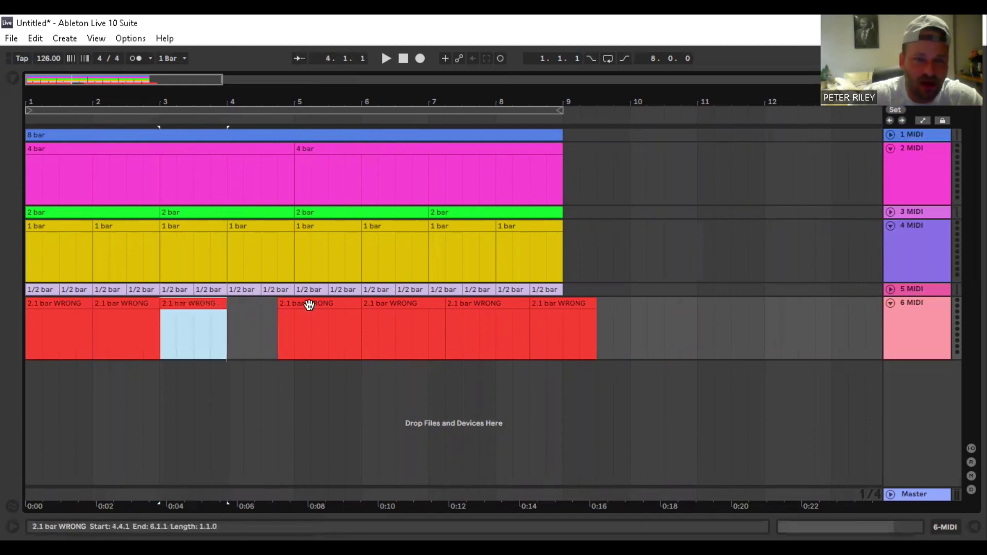
{"action": "mouse_move", "coordinate": [308, 304]}
{"action": "left_mouse_down"}
{"action": "mouse_move", "coordinate": [265, 315]}
{"action": "mouse_move", "coordinate": [294, 304]}
{"action": "left_mouse_up"}
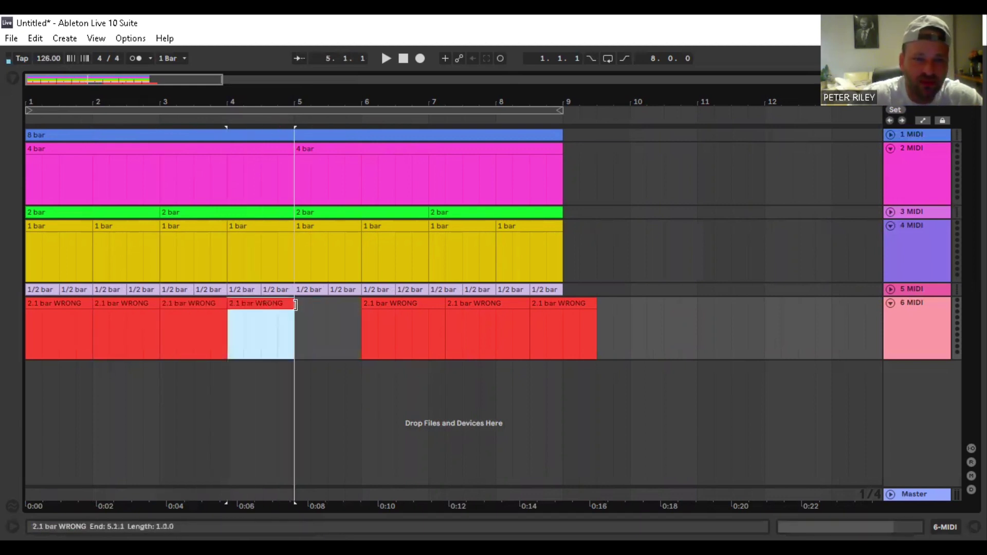
{"action": "left_click_drag", "start_coordinate": [392, 302], "coordinate": [362, 307]}
{"action": "left_click_drag", "start_coordinate": [470, 303], "coordinate": [429, 307]}
{"action": "left_click_drag", "start_coordinate": [534, 304], "coordinate": [473, 305]}
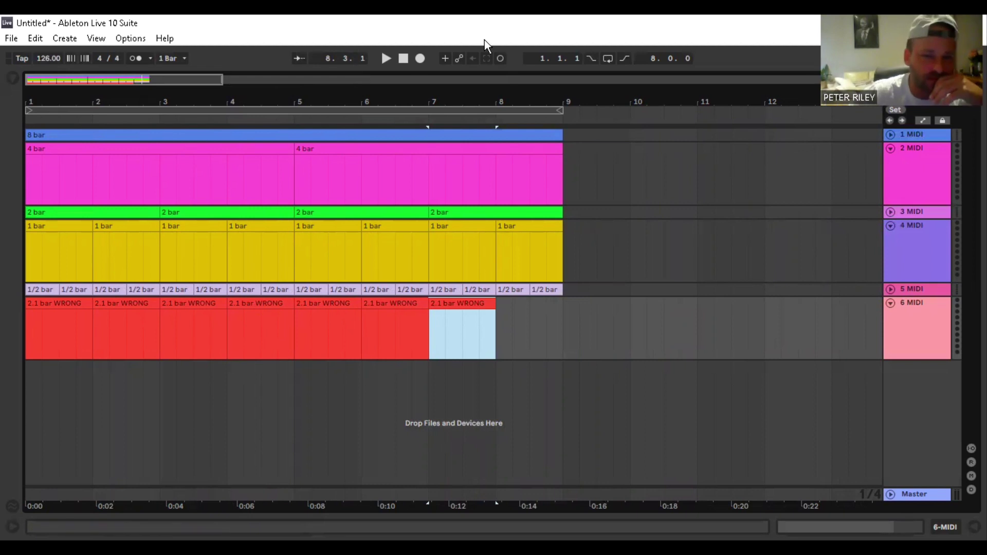
- Delete all the 2.1 bar WRONG clips from the 6 MIDI track
{"action": "left_click_drag", "start_coordinate": [531, 324], "coordinate": [7, 316]}
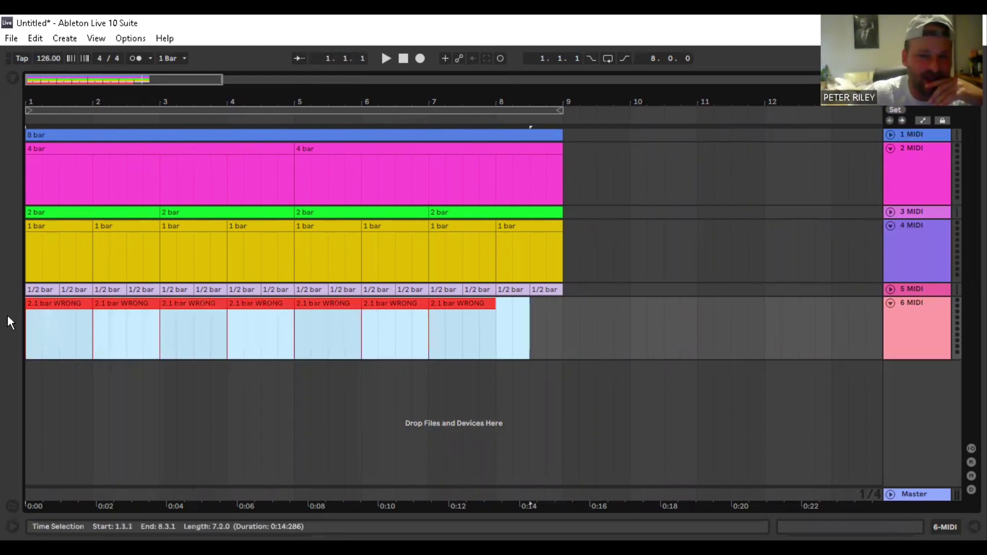
{"action": "left_click", "coordinate": [531, 331]}
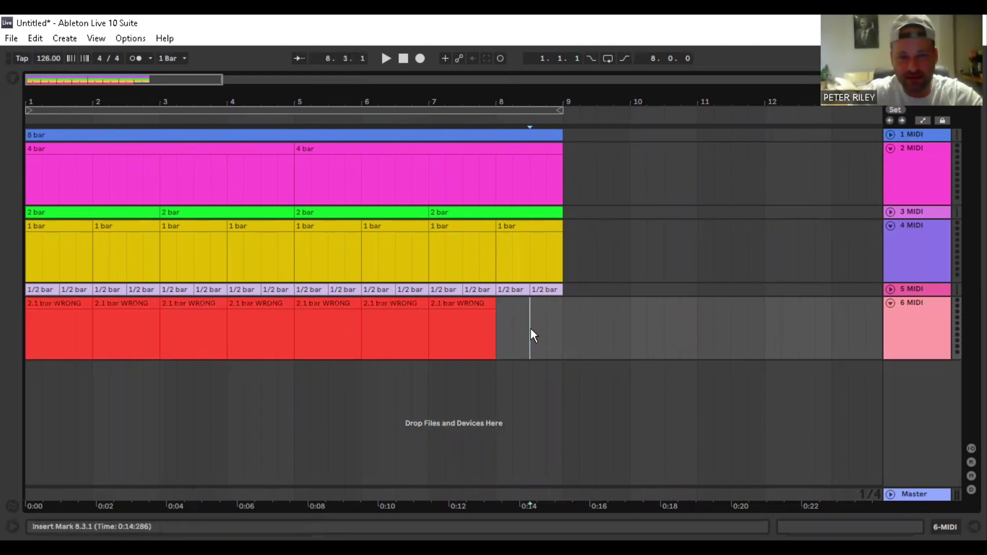
{"action": "left_click_drag", "start_coordinate": [511, 323], "coordinate": [7, 319]}
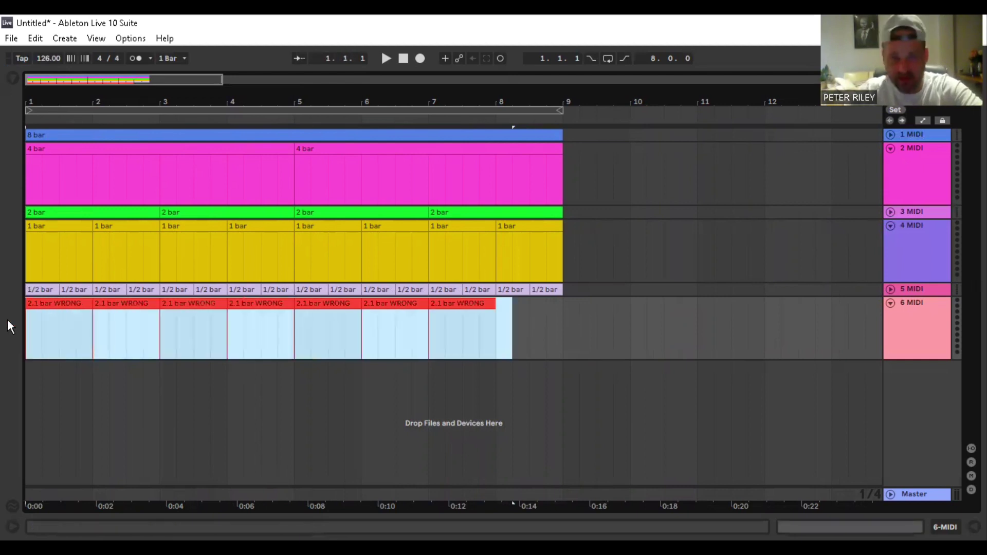
{"action": "key", "text": "Delete"}
- Duplicate the 8 bar section across all MIDI tracks five times and delete the last copy from 41.1.1 to 49.1.1
{"action": "left_click_drag", "start_coordinate": [379, 97], "coordinate": [379, 57]}
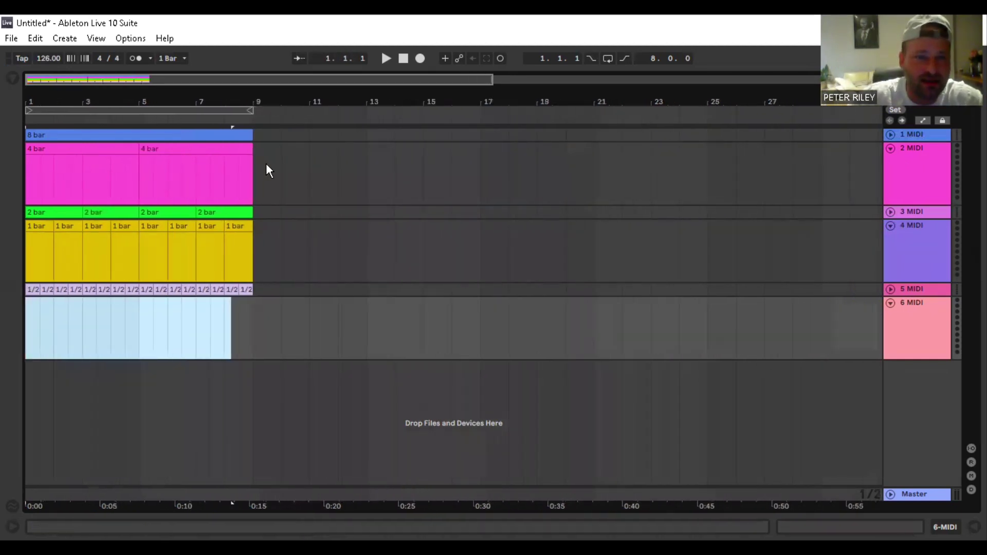
{"action": "left_click", "coordinate": [194, 110]}
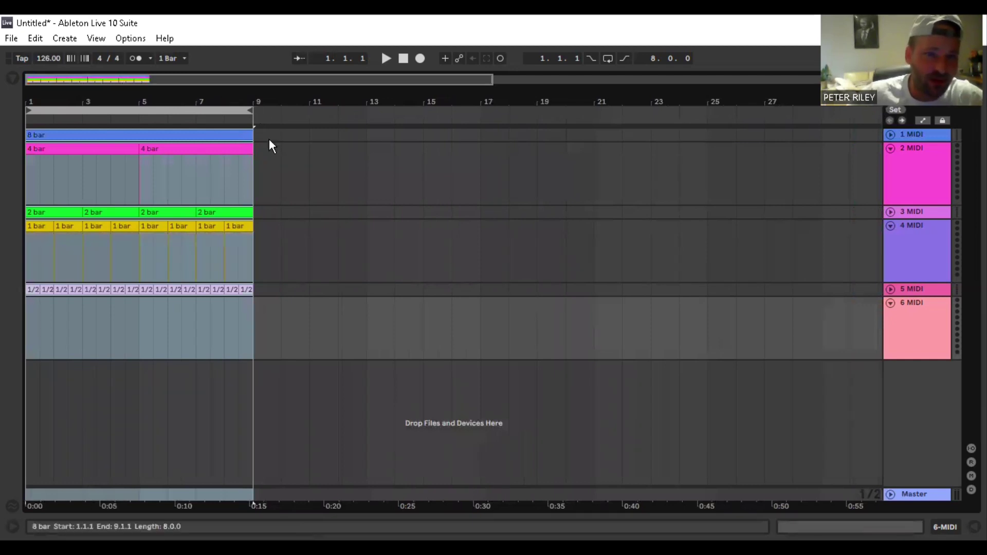
{"action": "left_click", "coordinate": [239, 331]}
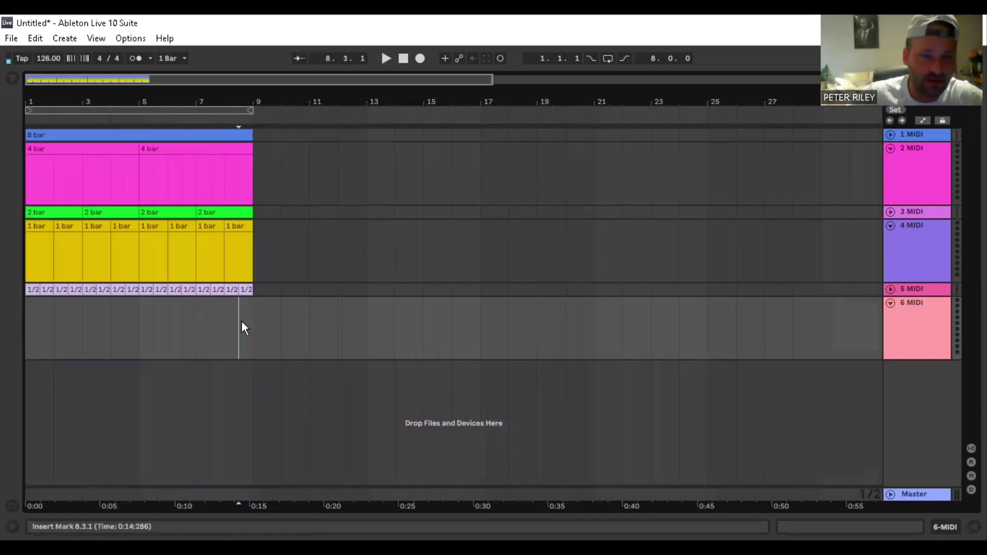
{"action": "mouse_move", "coordinate": [252, 319]}
{"action": "left_mouse_down"}
{"action": "mouse_move", "coordinate": [67, 146]}
{"action": "mouse_move", "coordinate": [8, 112]}
{"action": "left_mouse_up"}
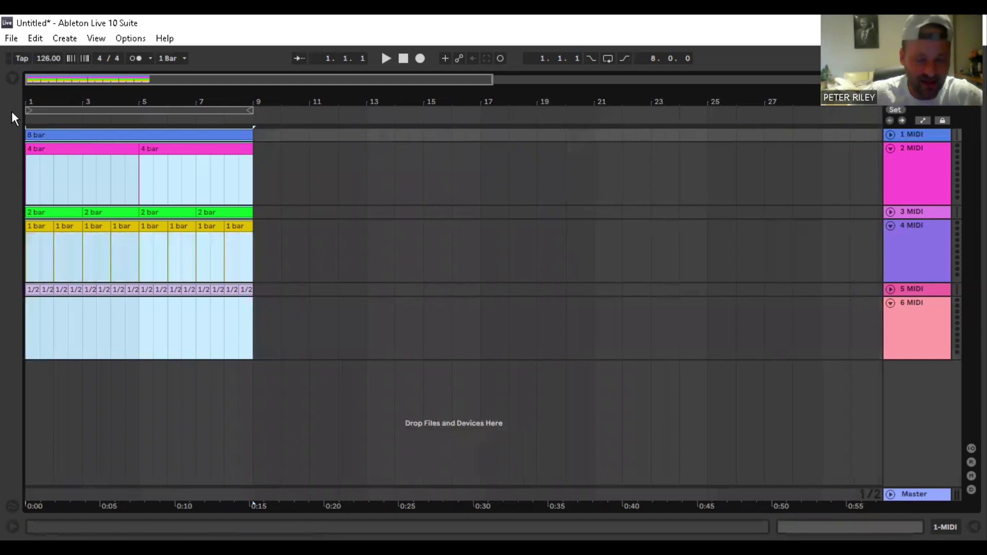
{"action": "key", "text": "ctrl+d"}
{"action": "key", "text": "ctrl+d"}
{"action": "key", "text": "ctrl+d"}
{"action": "key", "text": "ctrl+d"}
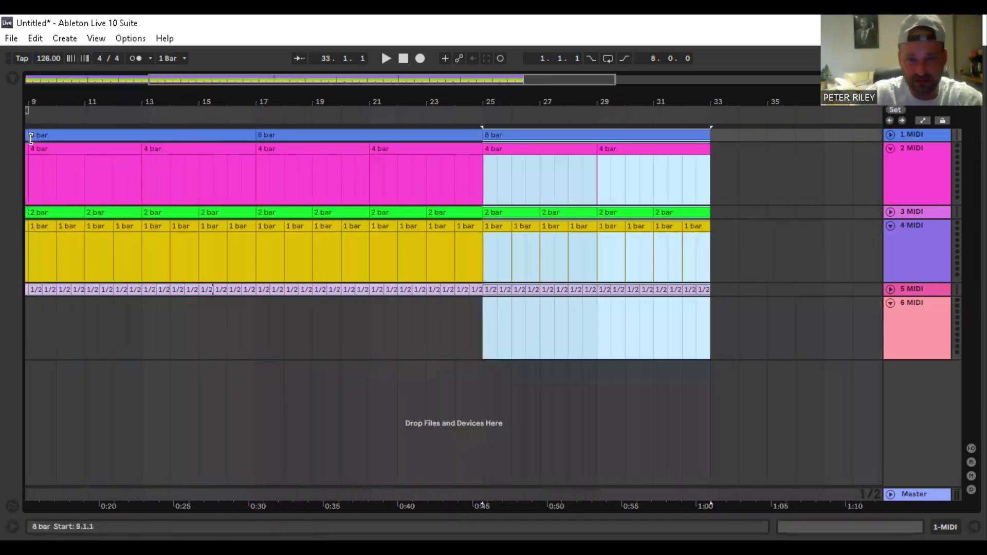
{"action": "key", "text": "ctrl+d"}
{"action": "left_click_drag", "start_coordinate": [403, 103], "coordinate": [575, 104]}
{"action": "key", "text": "Delete"}
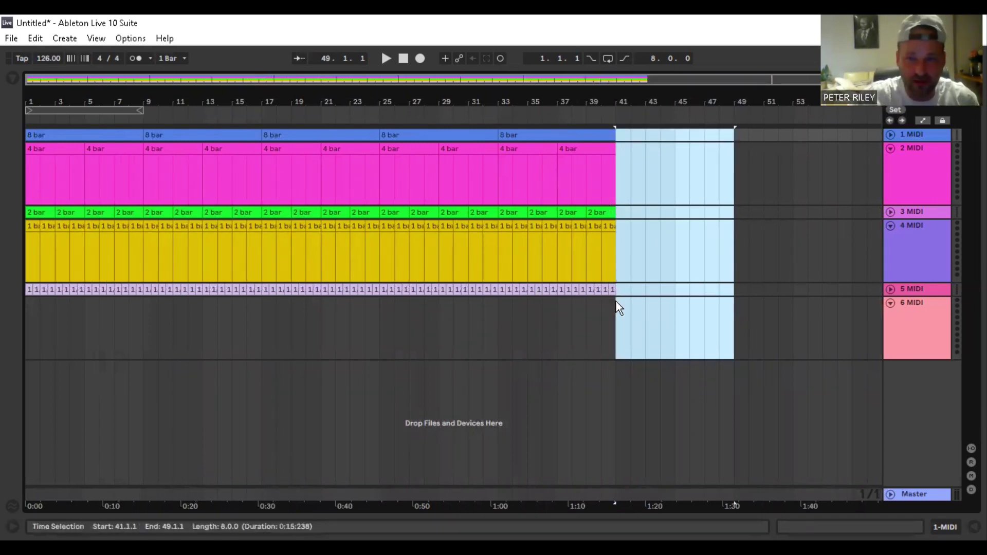
- Delete the clips from 9.1.1 to 41.1.1 on all MIDI tracks
{"action": "left_click_drag", "start_coordinate": [616, 315], "coordinate": [140, 124]}
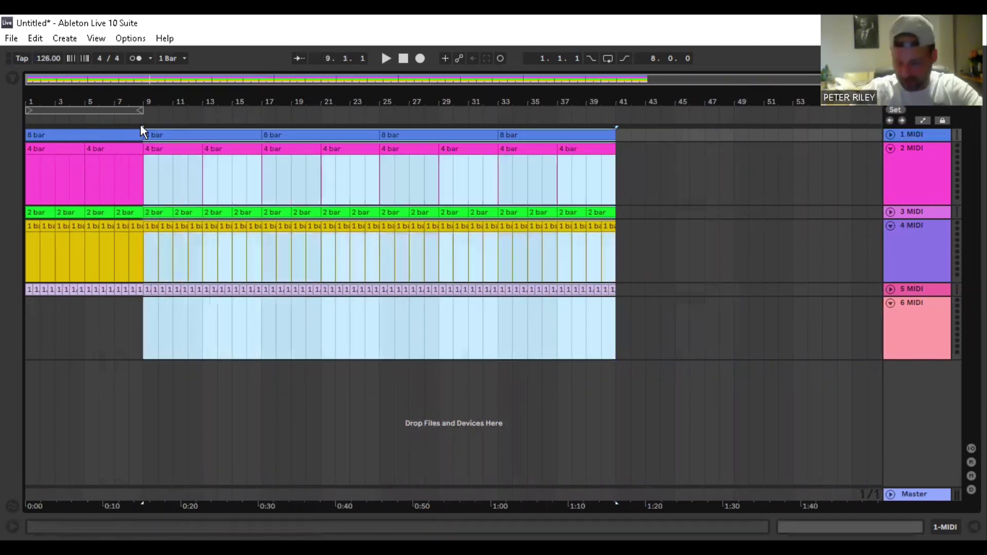
{"action": "key", "text": "Delete"}
- Shorten the 8 bar clip on the 1 MIDI track to end at 8.4.1, and select 8.4.1 to 9.1.1 on the 6 MIDI track
{"action": "left_click_drag", "start_coordinate": [71, 95], "coordinate": [189, 75]}
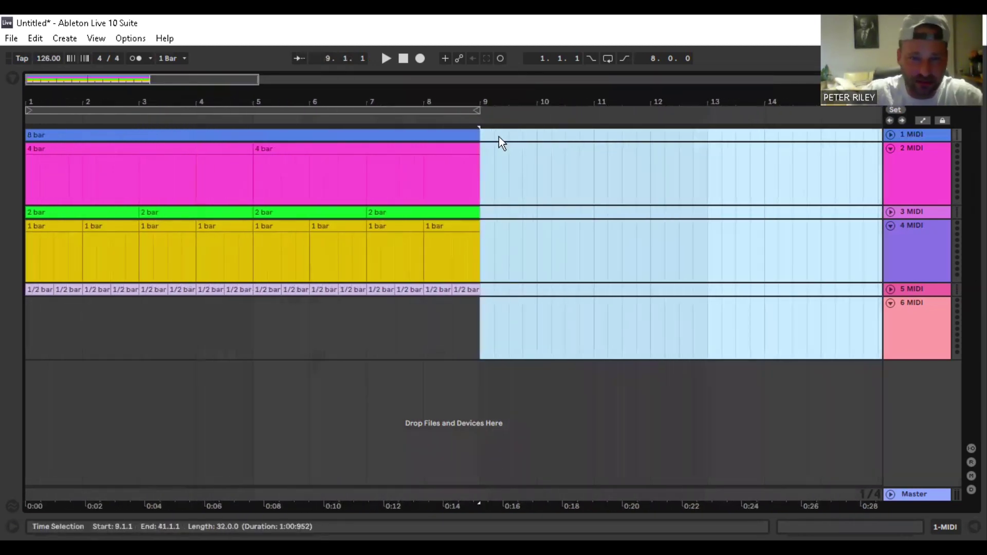
{"action": "mouse_move", "coordinate": [478, 132]}
{"action": "left_mouse_down"}
{"action": "mouse_move", "coordinate": [453, 132]}
{"action": "mouse_move", "coordinate": [465, 132]}
{"action": "left_mouse_up"}
{"action": "left_click", "coordinate": [468, 316]}
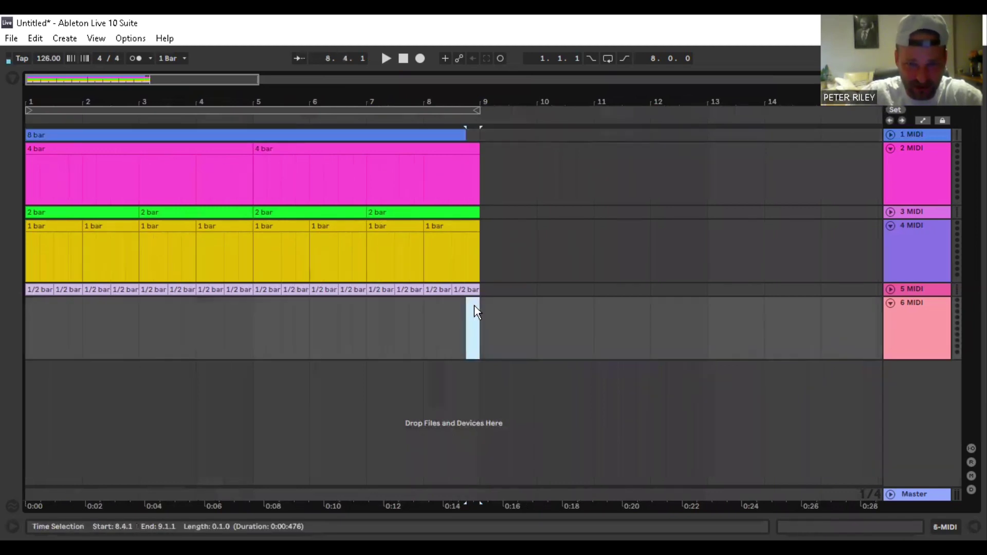
- Insert an empty MIDI clip from 8.4.1 to 9.1.1 on the 6 MIDI track and close its clip view
{"action": "right_click", "coordinate": [472, 315]}
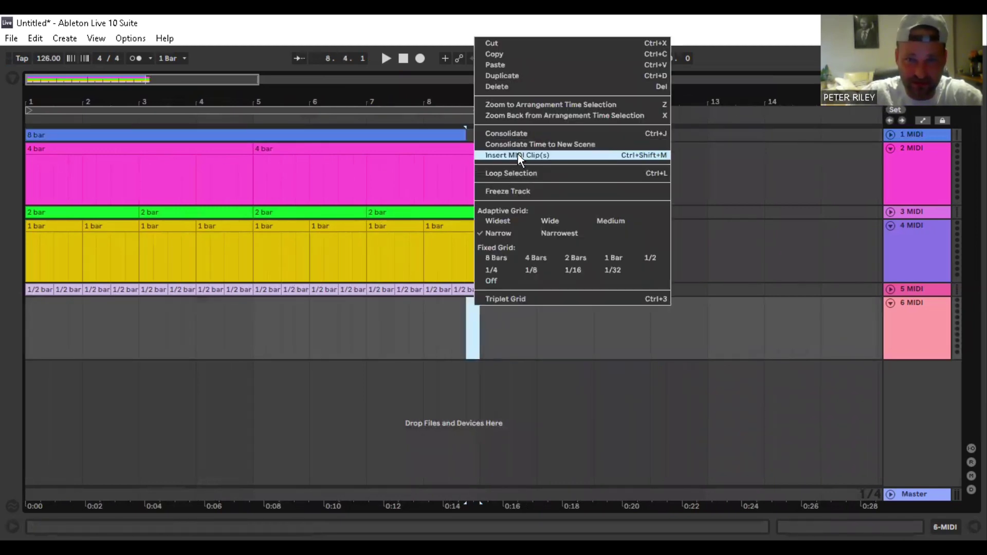
{"action": "left_click", "coordinate": [517, 154]}
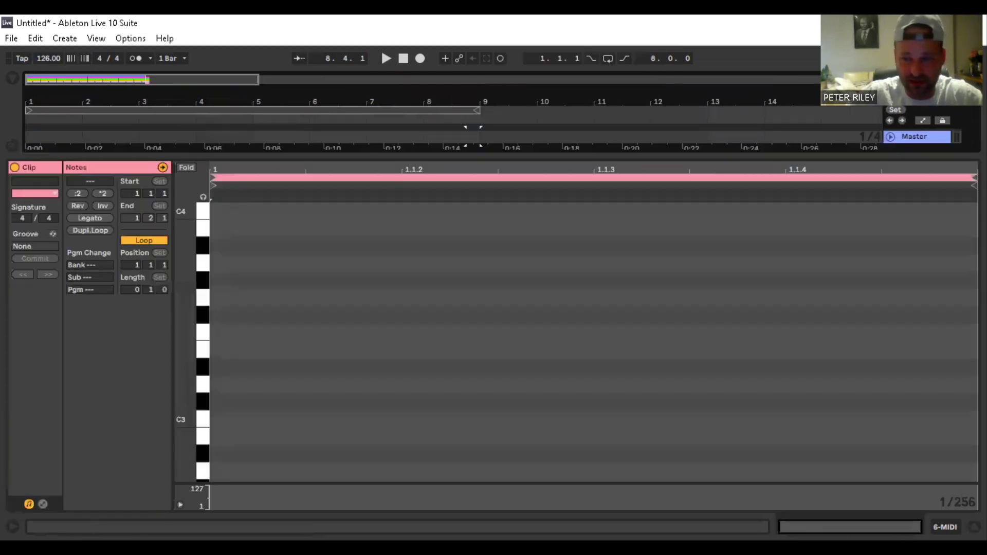
{"action": "left_click", "coordinate": [974, 527]}
{"action": "left_click", "coordinate": [377, 290]}
{"action": "left_click", "coordinate": [394, 329]}
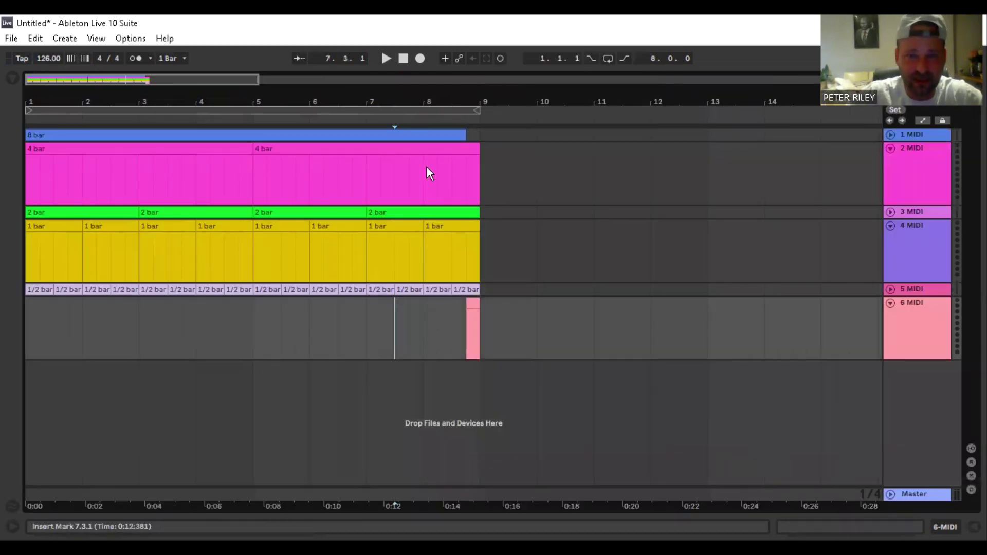
- Highlight the 8 bar section across all tracks, the 8 bar clip on 1 MIDI, and the two 4 bar clips on 2 MIDI
{"action": "mouse_move", "coordinate": [399, 98]}
{"action": "left_mouse_down"}
{"action": "mouse_move", "coordinate": [170, 97]}
{"action": "mouse_move", "coordinate": [186, 100]}
{"action": "left_mouse_up"}
{"action": "left_click", "coordinate": [199, 329]}
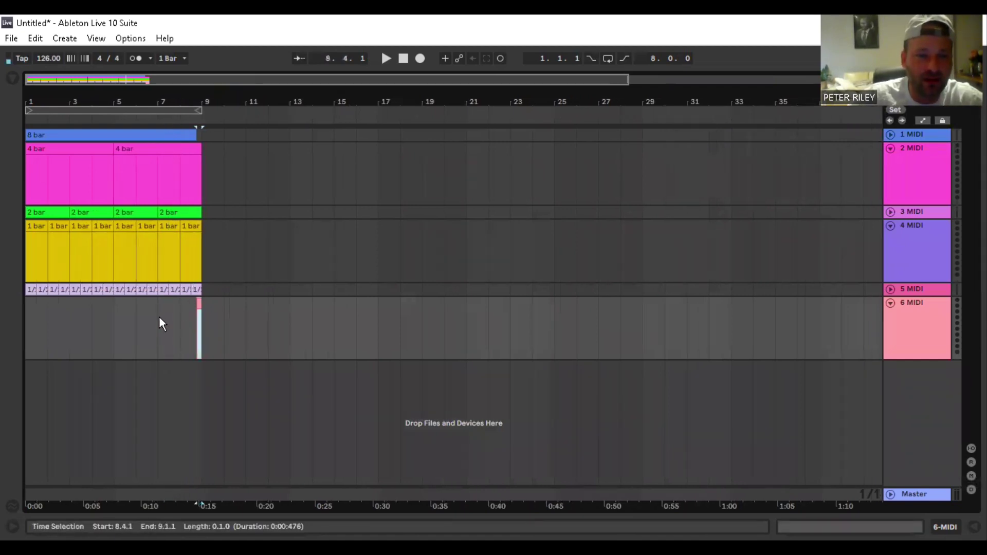
{"action": "left_click_drag", "start_coordinate": [159, 323], "coordinate": [10, 136]}
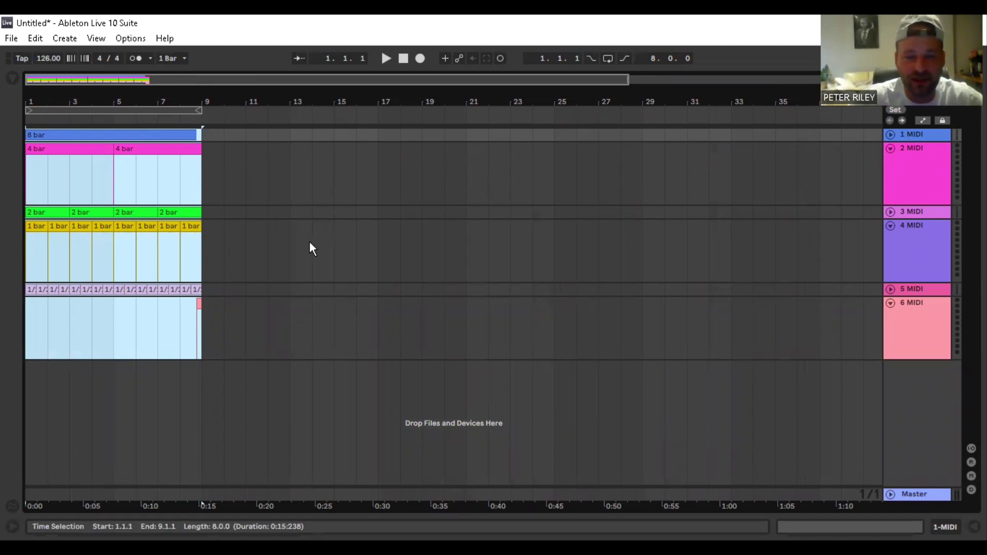
{"action": "left_click", "coordinate": [165, 332]}
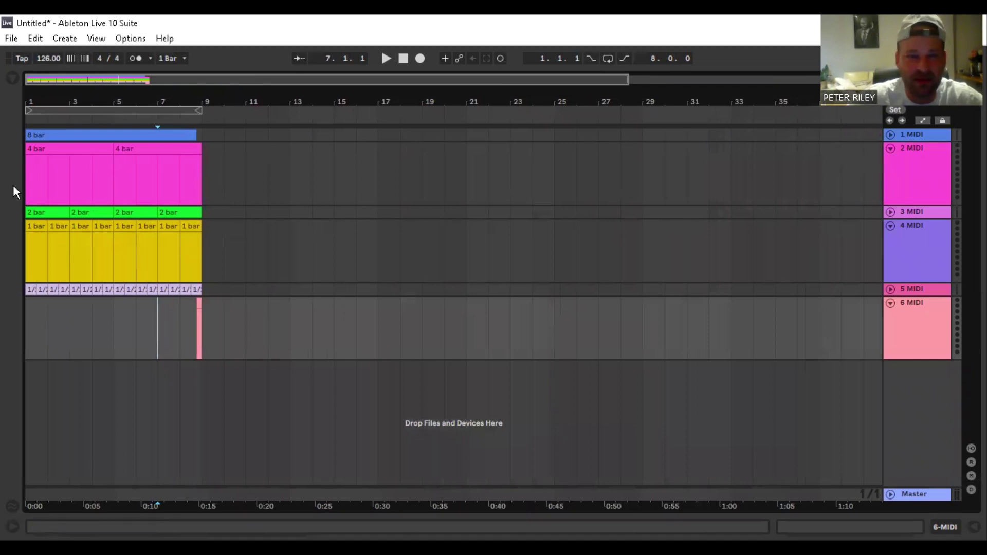
{"action": "left_click", "coordinate": [180, 135]}
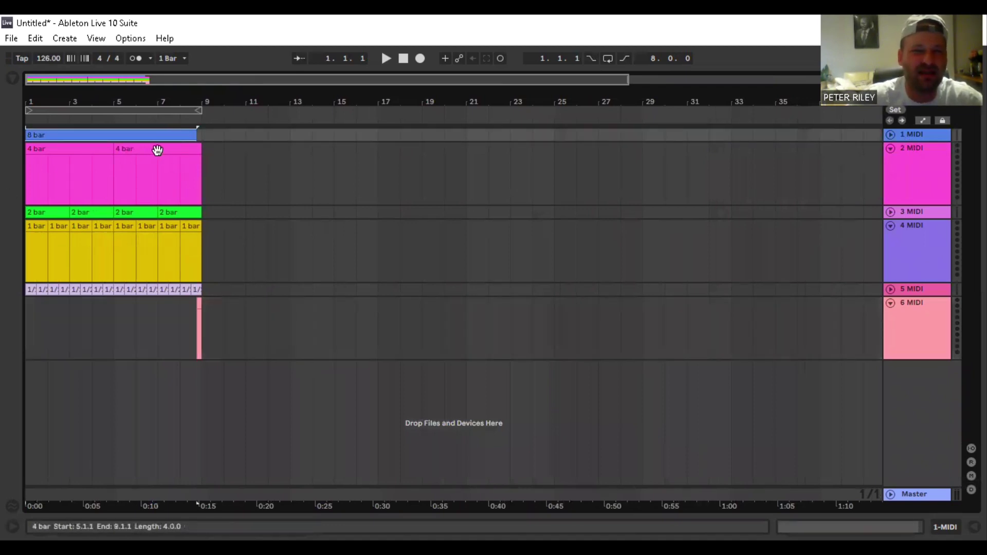
{"action": "left_click_drag", "start_coordinate": [201, 174], "coordinate": [8, 152]}
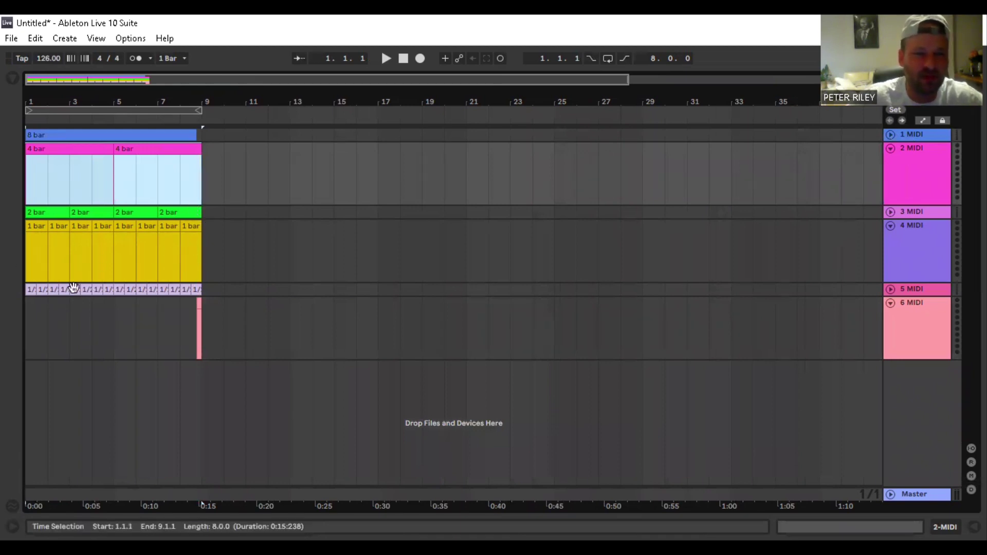
{"action": "left_click", "coordinate": [180, 340]}
- Select 1.1.1 to 9.1.1 across all six MIDI tracks and duplicate the section three times
{"action": "left_click_drag", "start_coordinate": [200, 340], "coordinate": [22, 117]}
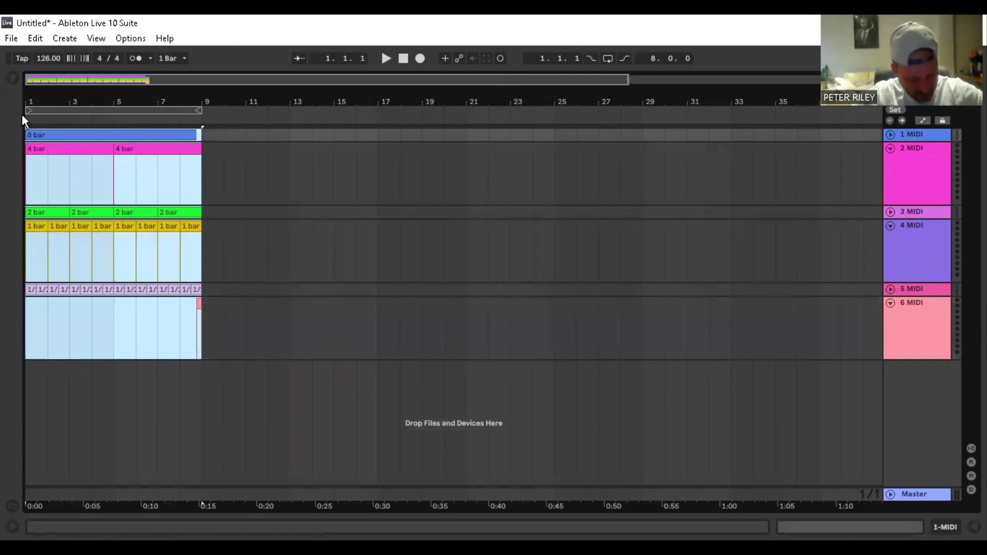
{"action": "key", "text": "ctrl+d"}
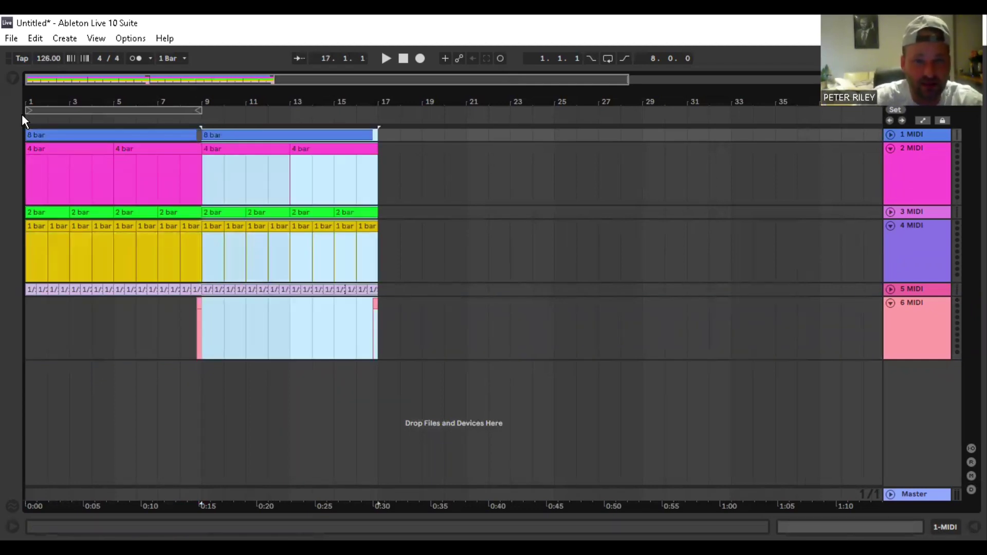
{"action": "key", "text": "ctrl+d"}
{"action": "key", "text": "ctrl+d"}
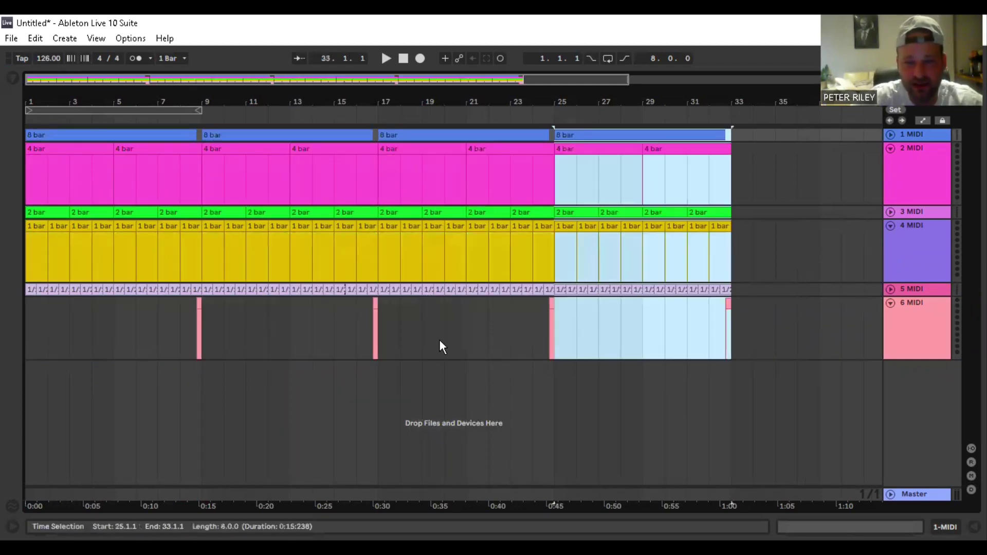
- Extend the loop region from 1.1.1 to 32 bars, and shorten it to 16 bars
{"action": "left_click", "coordinate": [488, 350]}
{"action": "left_click_drag", "start_coordinate": [430, 101], "coordinate": [295, 99]}
{"action": "left_click_drag", "start_coordinate": [138, 109], "coordinate": [492, 120]}
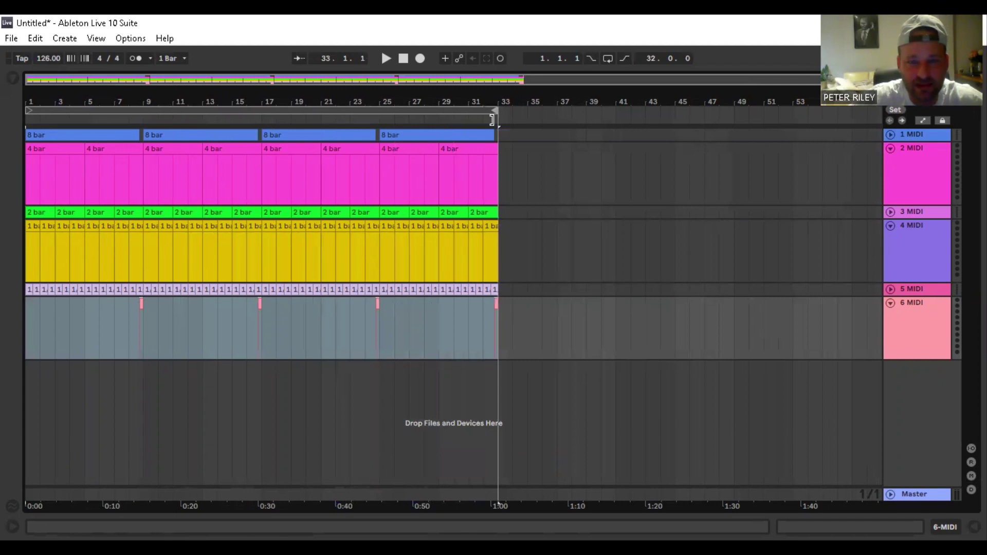
{"action": "left_click", "coordinate": [295, 342]}
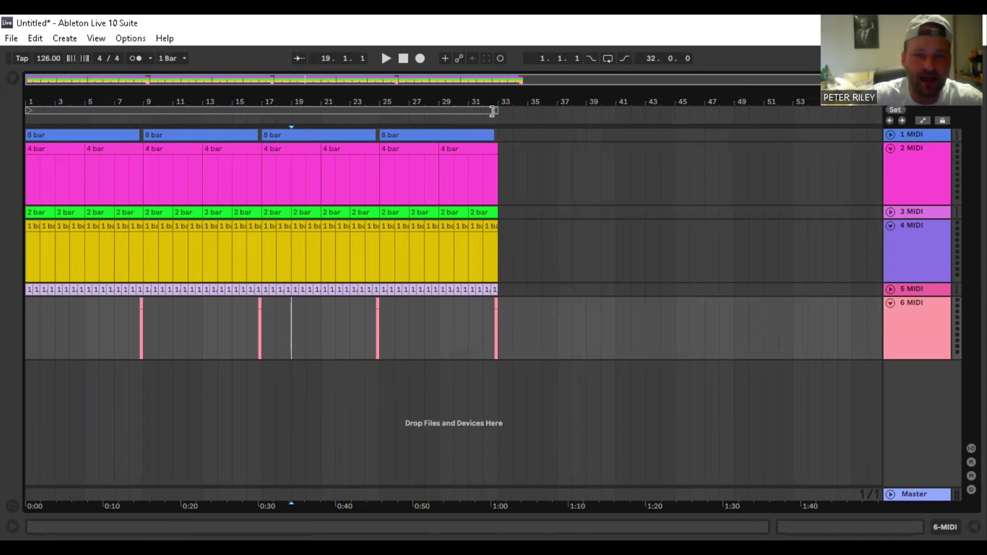
{"action": "left_click_drag", "start_coordinate": [494, 110], "coordinate": [260, 111]}
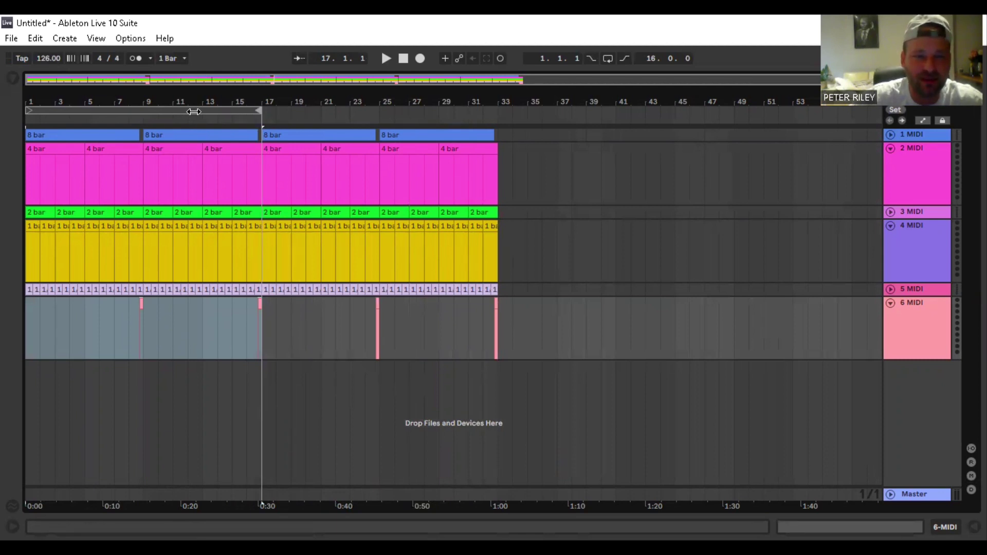
- Select 17.1.1 to 24.4.1 on the 6 MIDI track, and insert a new MIDI track below it
{"action": "left_click", "coordinate": [273, 360]}
{"action": "left_click_drag", "start_coordinate": [261, 358], "coordinate": [379, 358]}
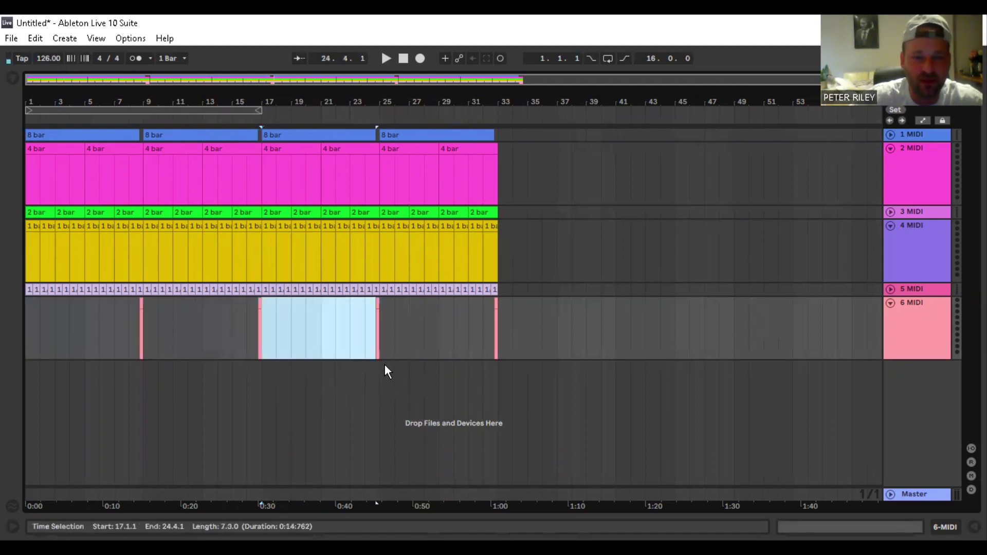
{"action": "left_click", "coordinate": [926, 306]}
{"action": "right_click", "coordinate": [926, 306]}
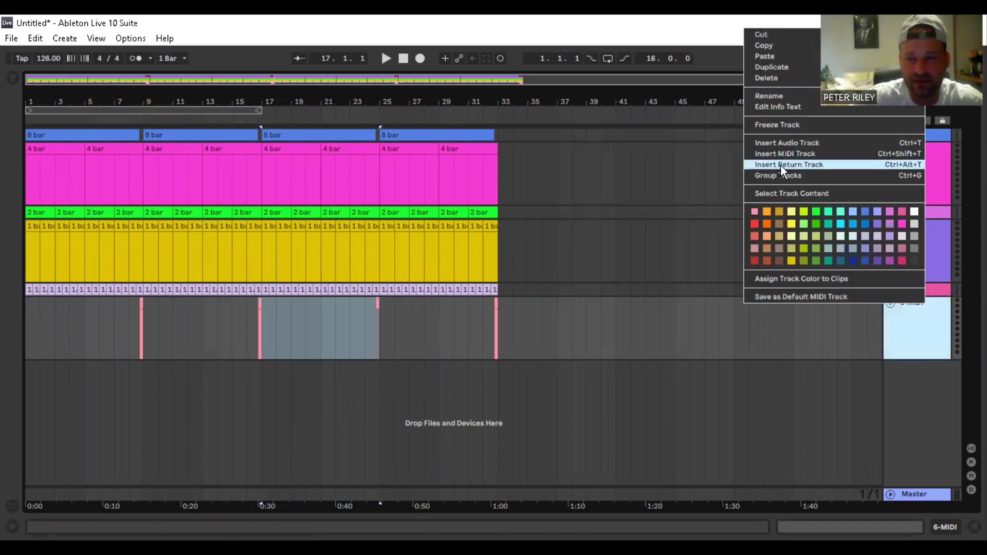
{"action": "left_click", "coordinate": [780, 155]}
- Insert a 16 bar MIDI clip from 17.1.1 to 33.1.1 on the 7 MIDI track and close its clip view
{"action": "left_click_drag", "start_coordinate": [260, 369], "coordinate": [493, 364]}
{"action": "right_click", "coordinate": [462, 369]}
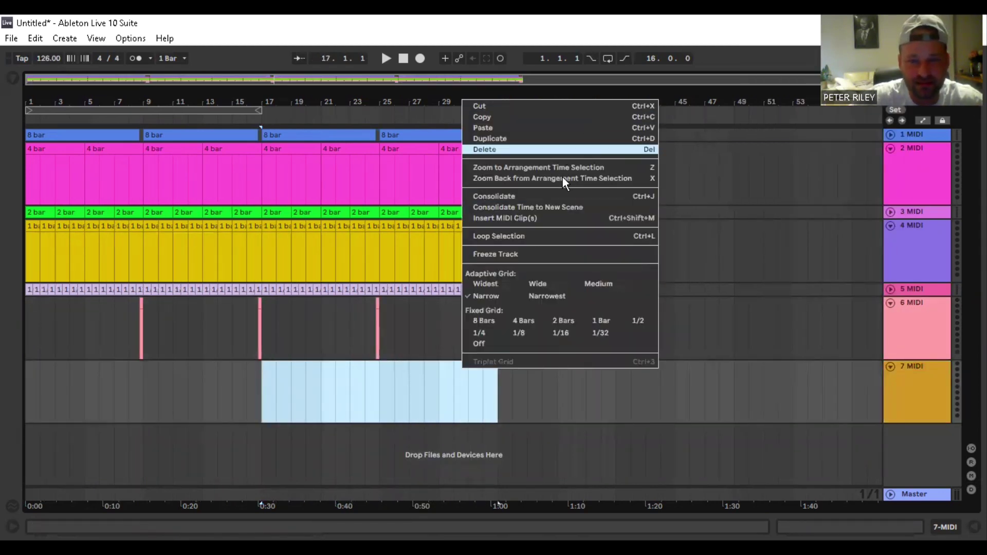
{"action": "left_click", "coordinate": [533, 217]}
{"action": "left_click_drag", "start_coordinate": [656, 329], "coordinate": [654, 484]}
{"action": "left_click", "coordinate": [542, 408]}
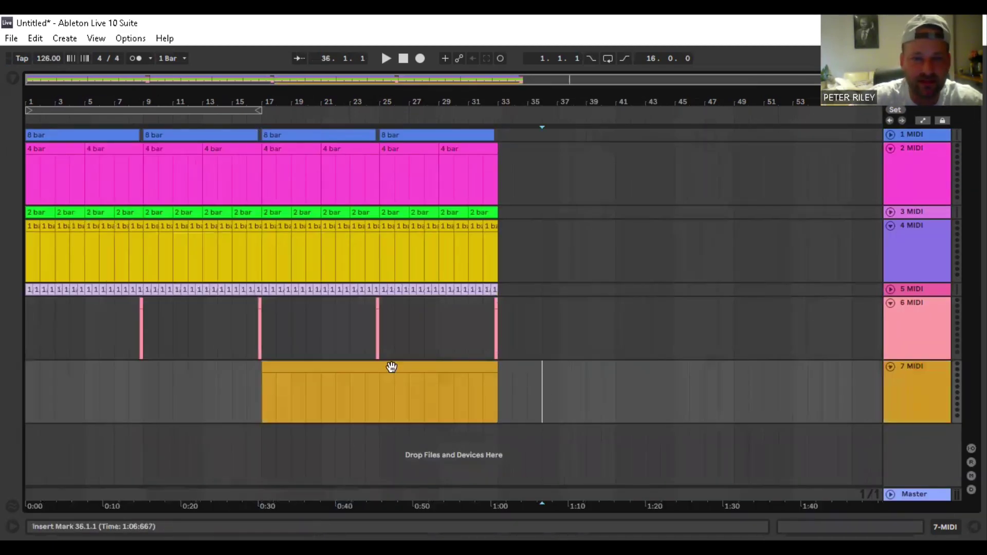
- Move the 16 bar loop region to start at 17.1.1, and move it on to start at 33.1.1
{"action": "left_click", "coordinate": [391, 367]}
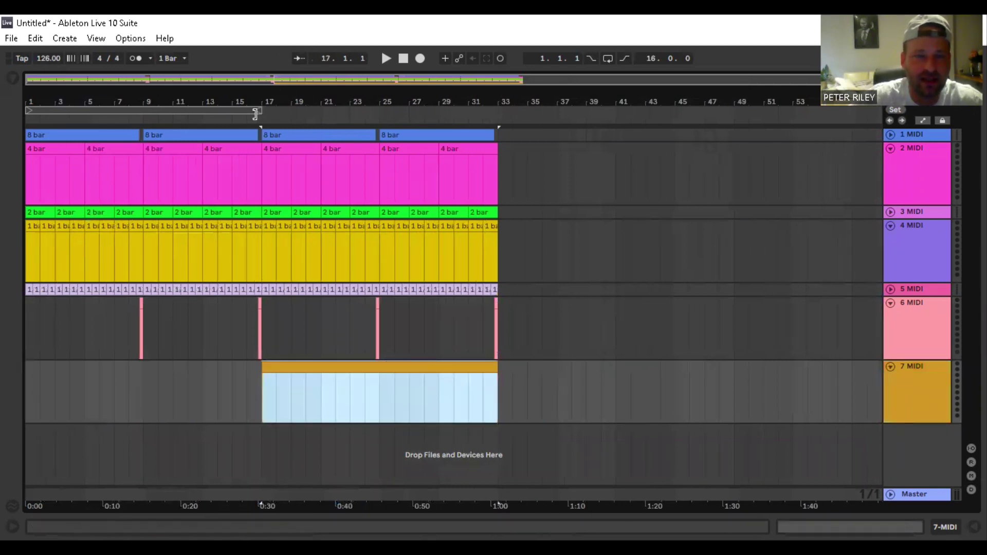
{"action": "mouse_move", "coordinate": [260, 110]}
{"action": "left_mouse_down"}
{"action": "mouse_move", "coordinate": [76, 121]}
{"action": "mouse_move", "coordinate": [261, 110]}
{"action": "left_mouse_up"}
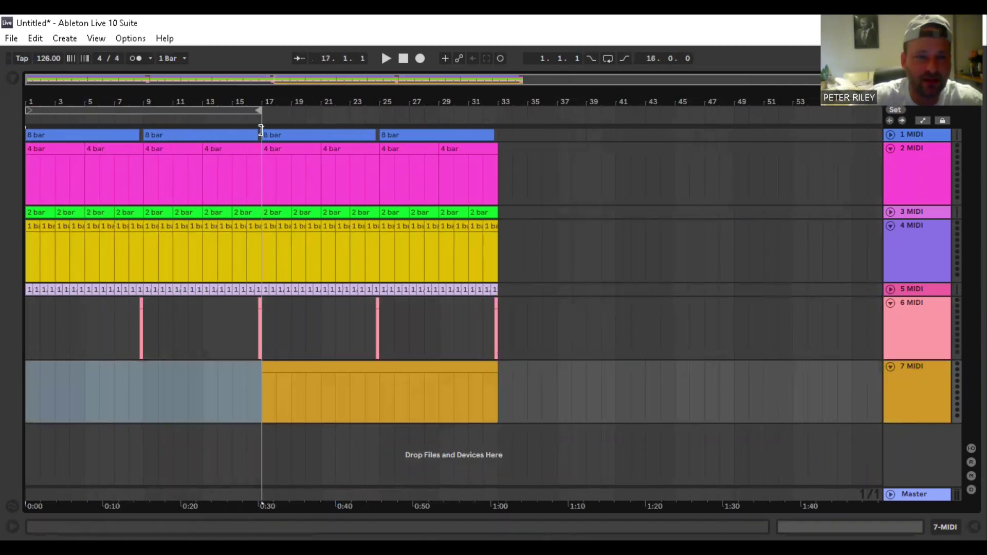
{"action": "left_click_drag", "start_coordinate": [148, 110], "coordinate": [391, 142]}
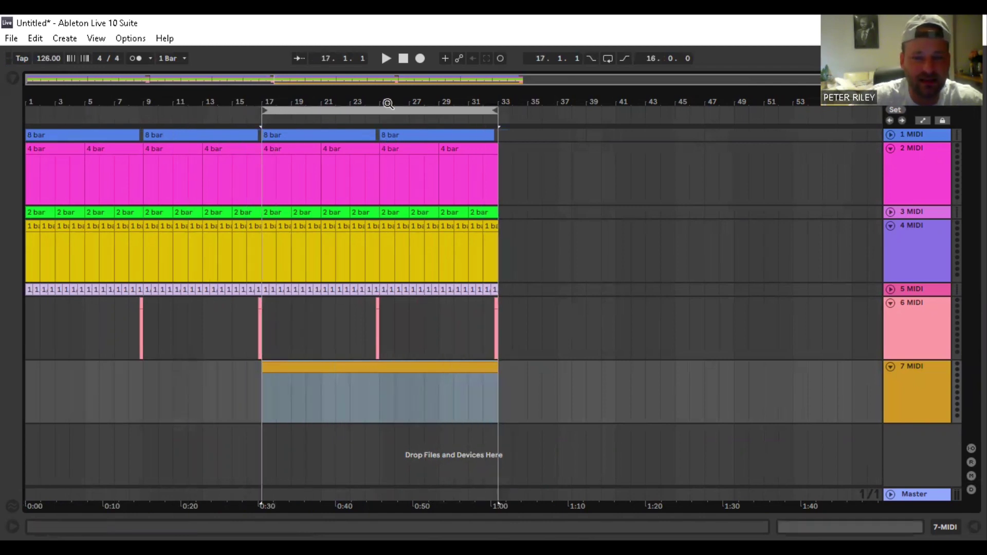
{"action": "left_click_drag", "start_coordinate": [363, 110], "coordinate": [600, 121]}
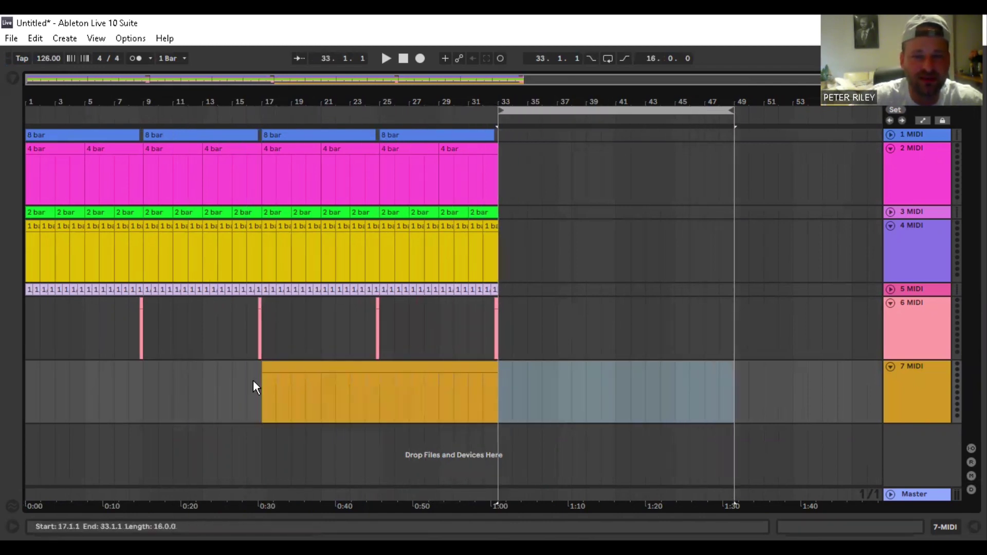
- Delete the 16 bar clip from the 7 MIDI track and set the loop region to 32 bars starting at 1.1.1
{"action": "left_click_drag", "start_coordinate": [261, 382], "coordinate": [497, 127]}
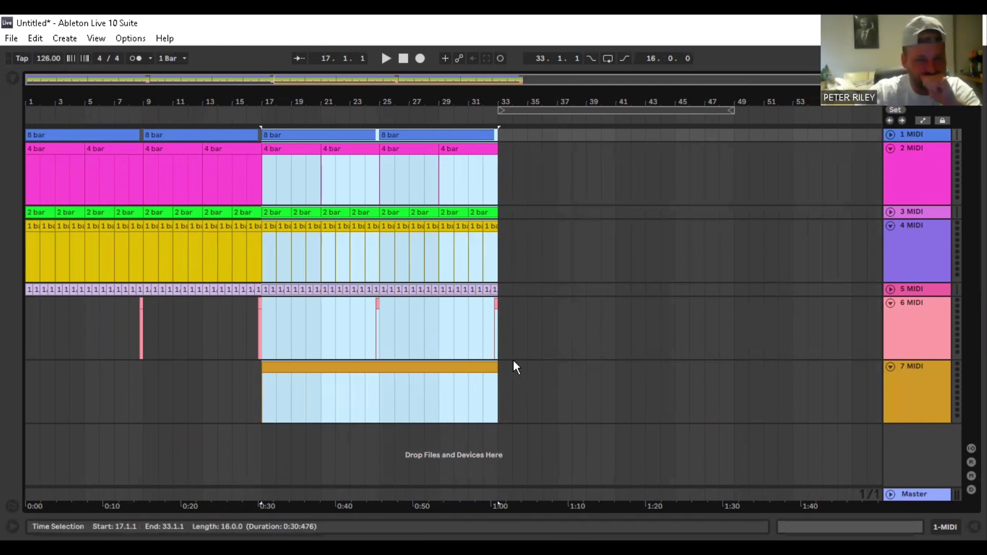
{"action": "left_click", "coordinate": [423, 368]}
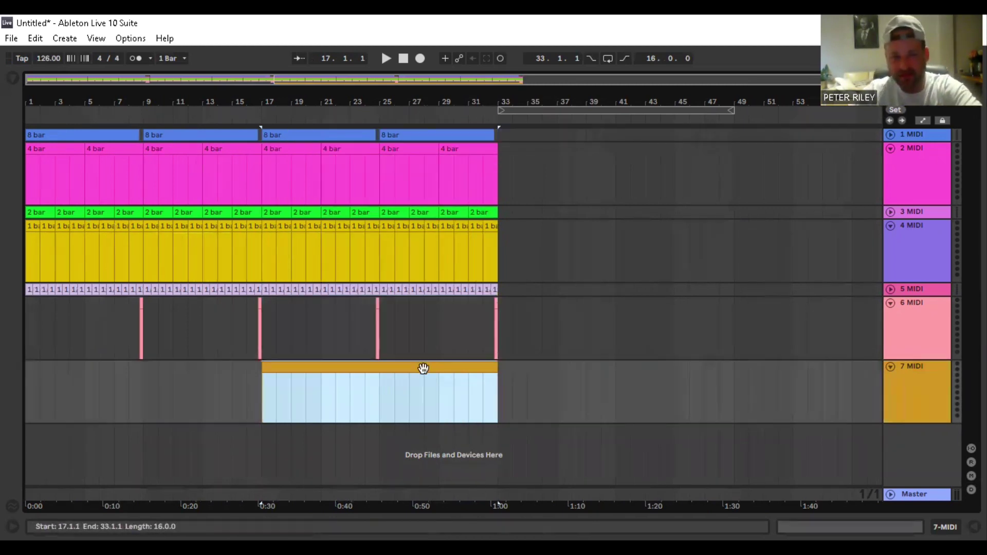
{"action": "key", "text": "Delete"}
{"action": "left_click_drag", "start_coordinate": [571, 119], "coordinate": [127, 105]}
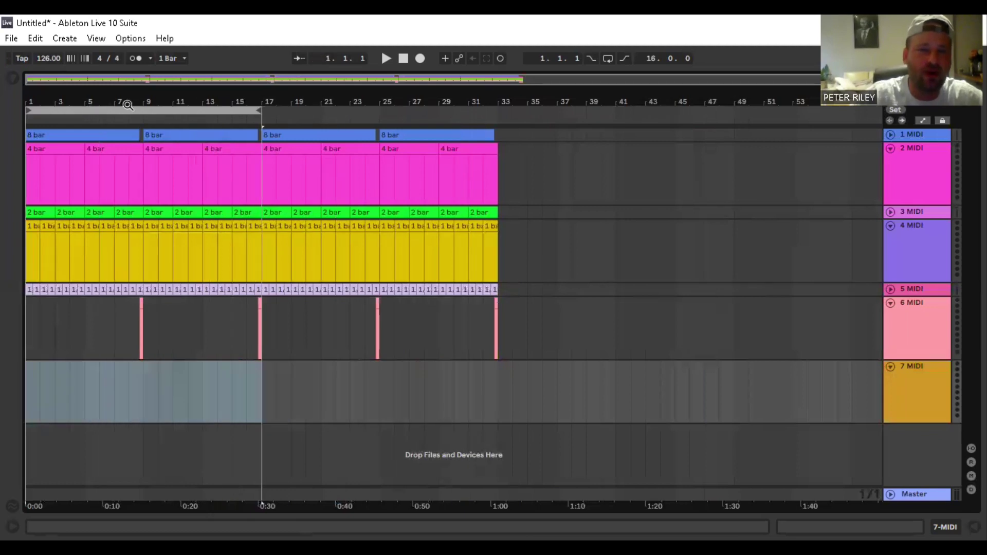
{"action": "left_click_drag", "start_coordinate": [258, 110], "coordinate": [499, 135]}
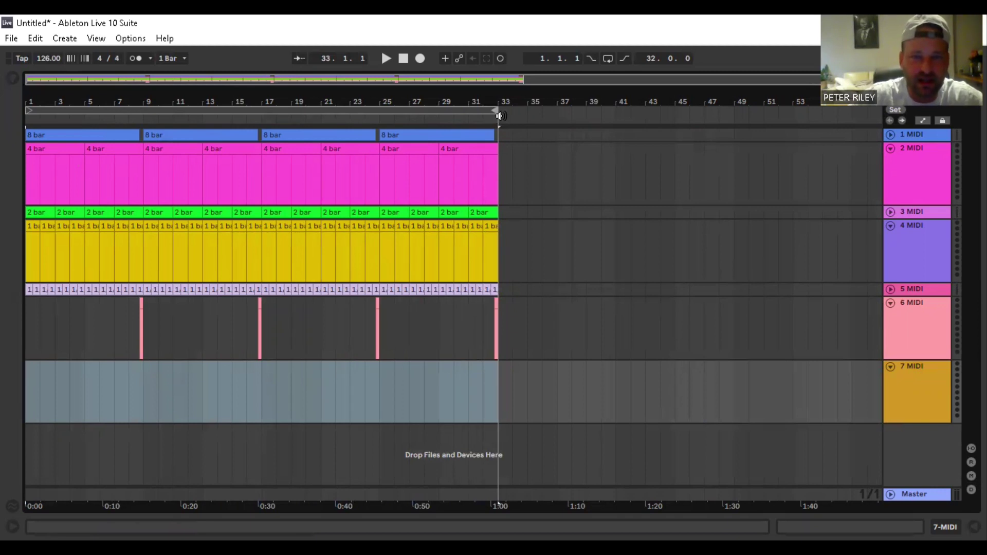
- Add a locator at 33.1.1 and name it drop
{"action": "left_click", "coordinate": [500, 116]}
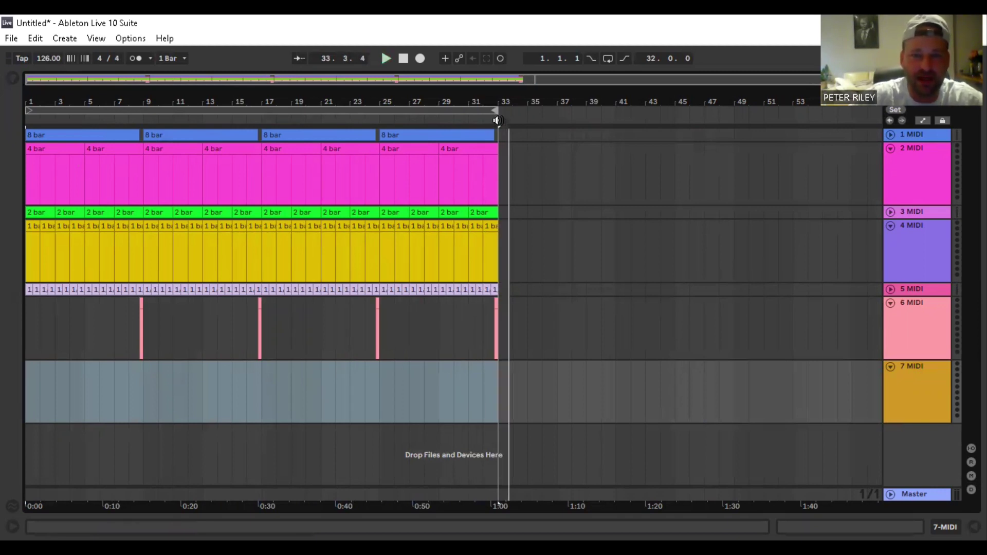
{"action": "right_click", "coordinate": [499, 120]}
{"action": "left_click", "coordinate": [521, 156]}
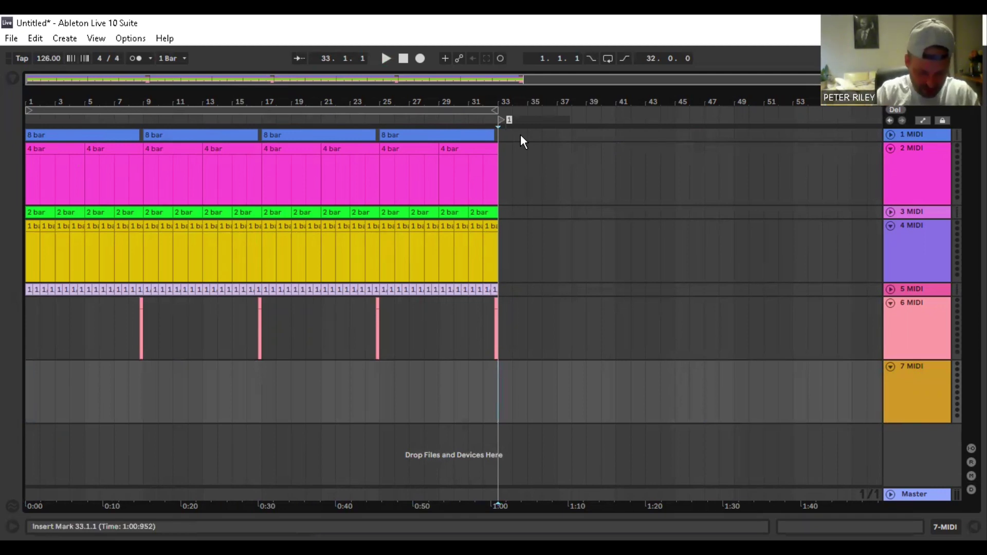
{"action": "key", "text": "Return"}
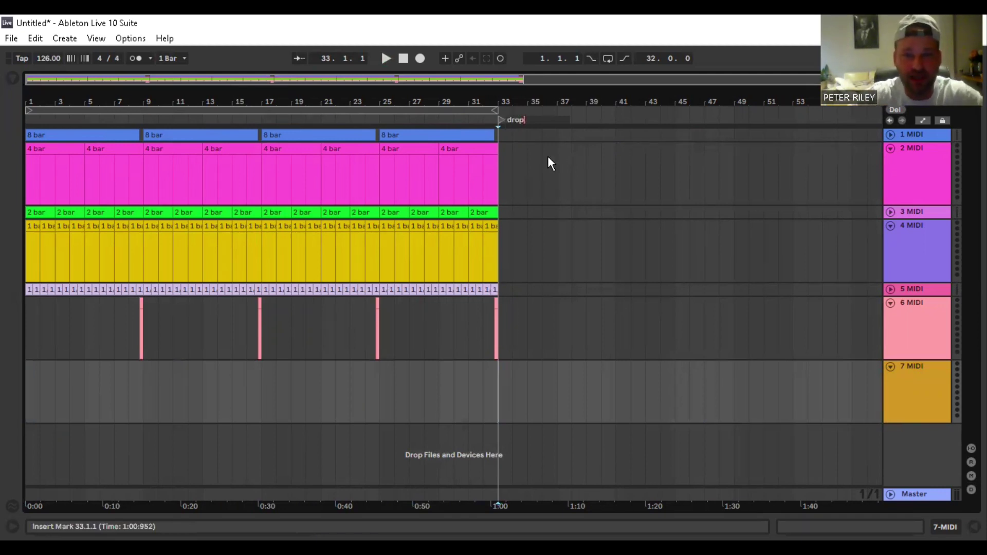
{"action": "left_click", "coordinate": [543, 157]}
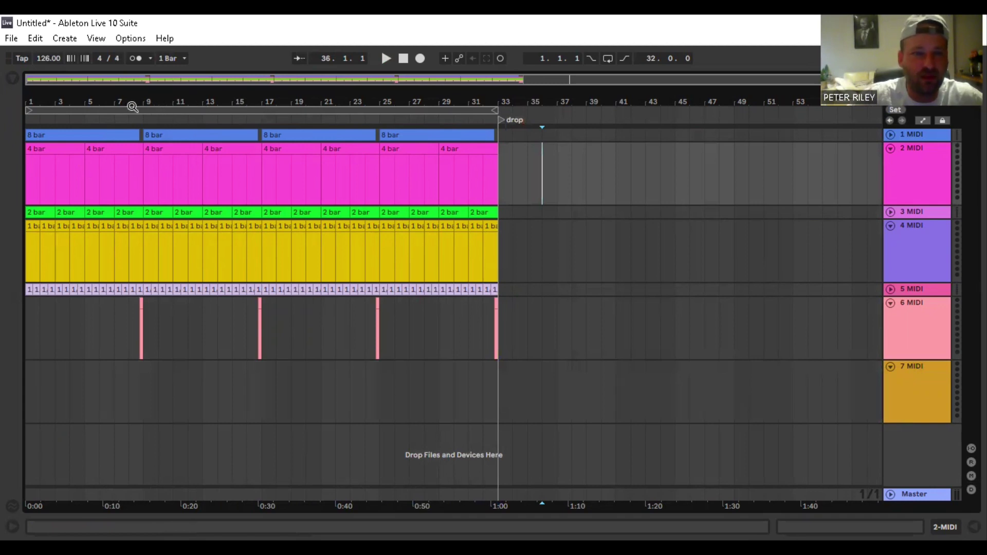
- Move the 32 bar loop region to start at the drop locator, covering 33.1.1 to 65.1.1
{"action": "left_click_drag", "start_coordinate": [129, 109], "coordinate": [599, 133]}
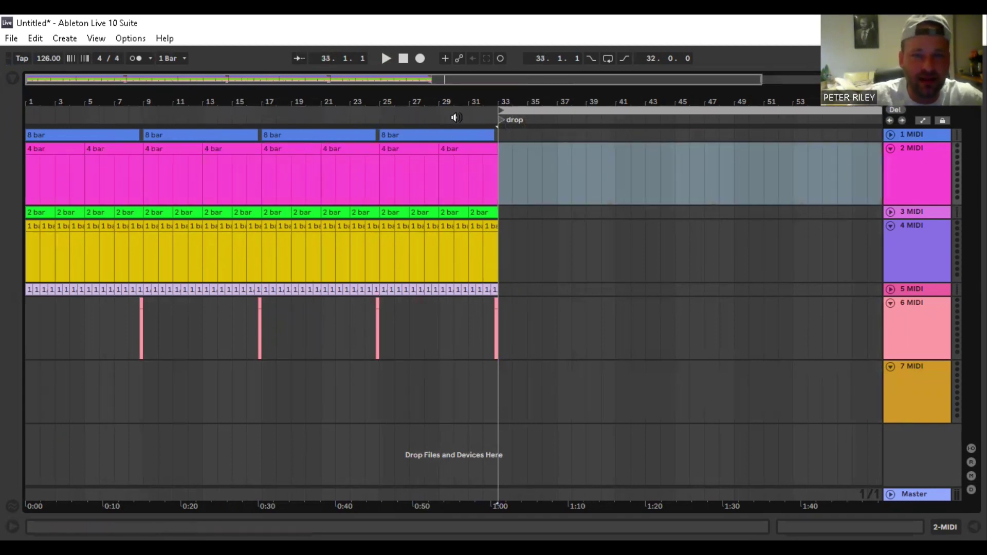
{"action": "left_click_drag", "start_coordinate": [431, 101], "coordinate": [431, 82]}
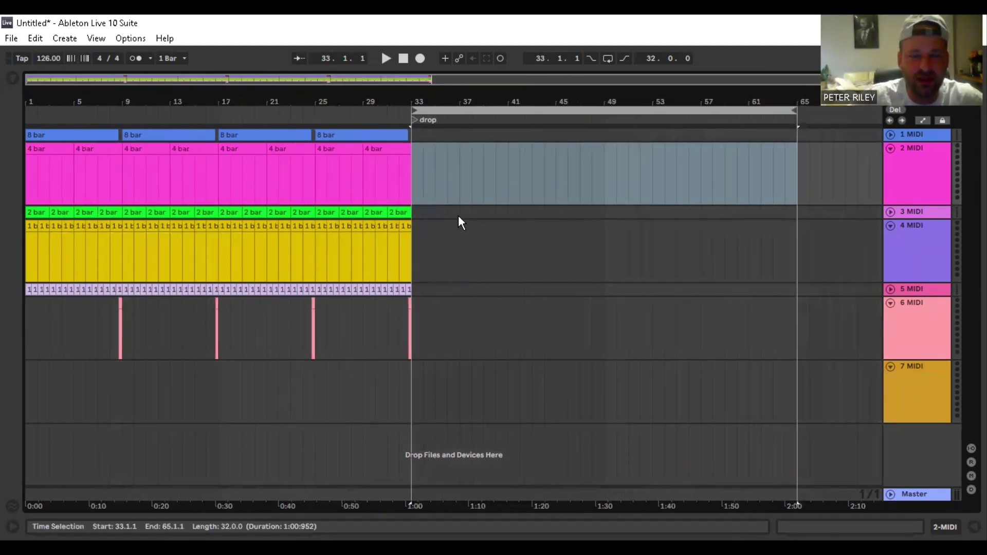
{"action": "left_click", "coordinate": [446, 252]}
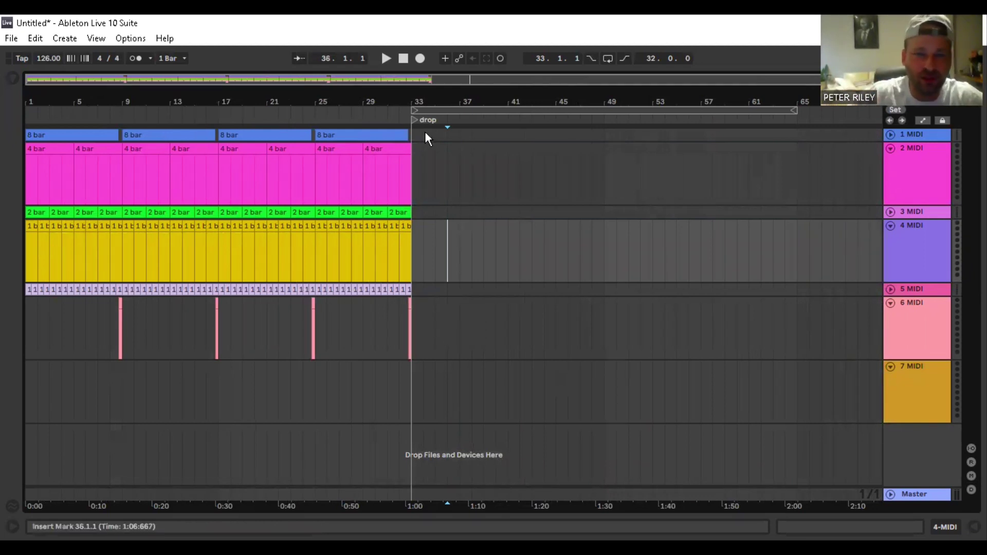
- Shorten the last 8 bar clip before the drop on 1 MIDI to end at 31.4.1, and select 31.1.1 to 33.1.1 on 6 MIDI
{"action": "left_click_drag", "start_coordinate": [384, 99], "coordinate": [400, 135]}
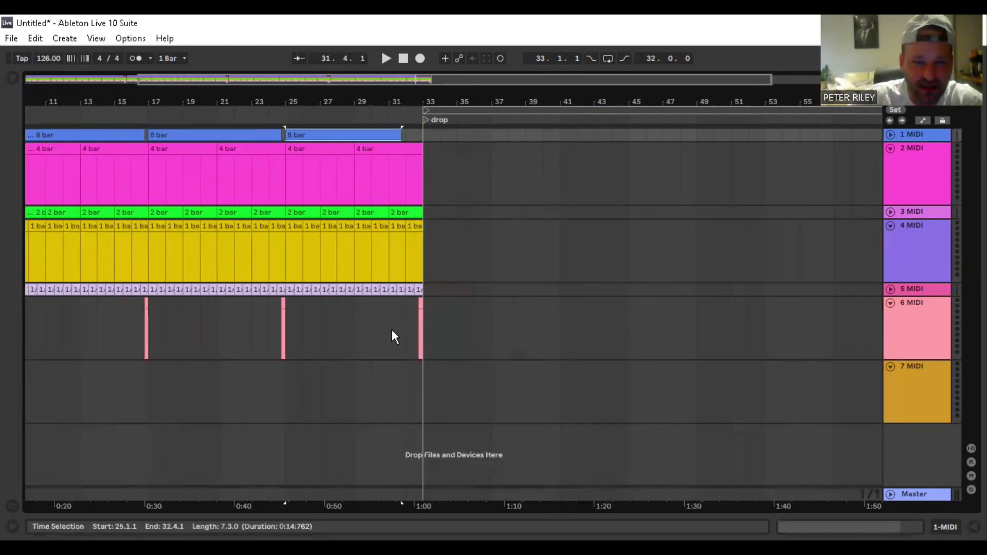
{"action": "left_click_drag", "start_coordinate": [392, 329], "coordinate": [424, 314]}
{"action": "right_click", "coordinate": [415, 312]}
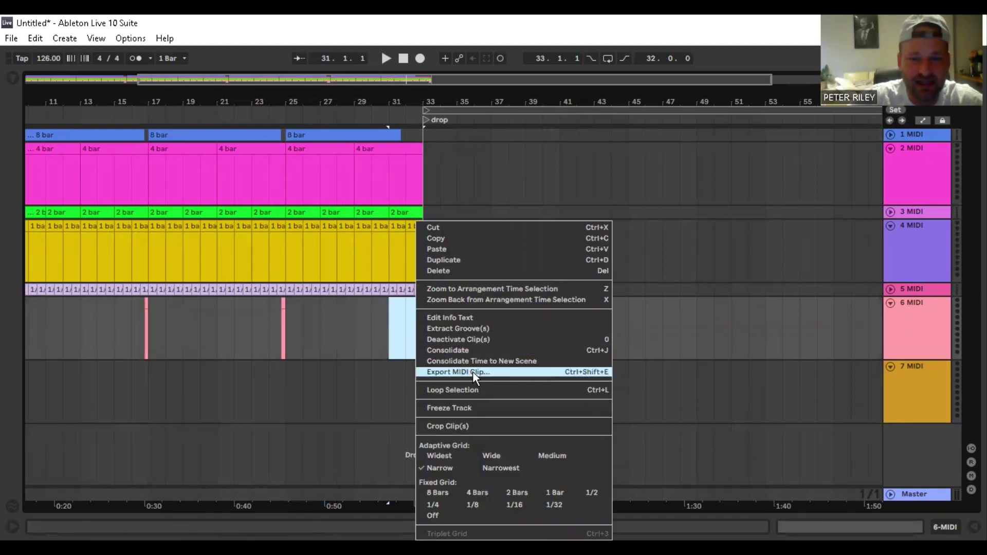
{"action": "left_click", "coordinate": [406, 317]}
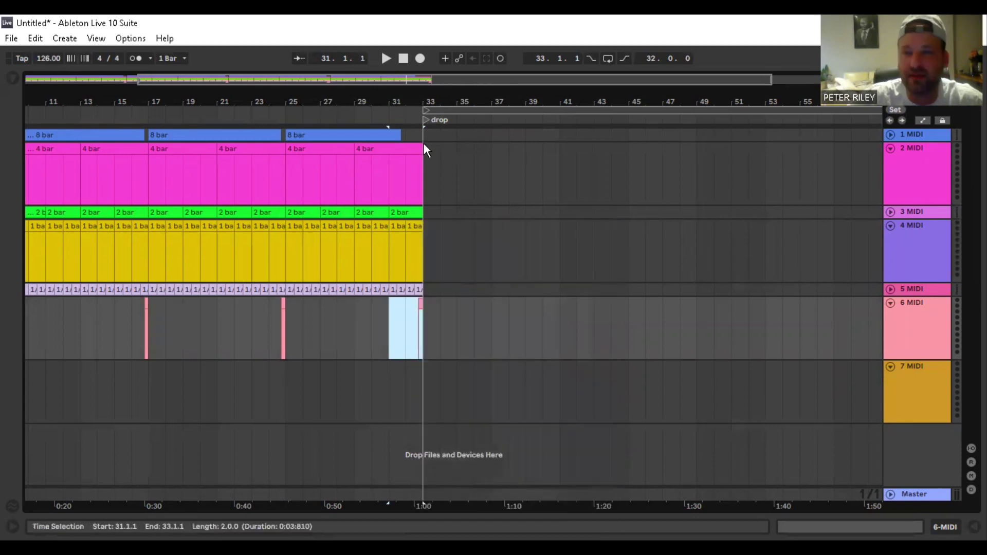
{"action": "mouse_move", "coordinate": [404, 103]}
{"action": "left_mouse_down"}
{"action": "mouse_move", "coordinate": [429, 99]}
{"action": "mouse_move", "coordinate": [396, 94]}
{"action": "left_mouse_up"}
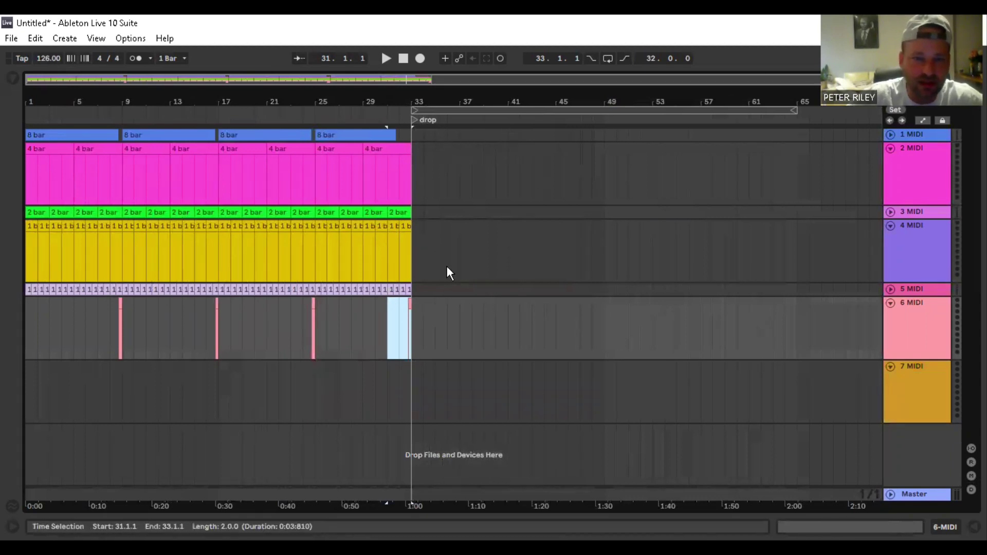
- Insert a 16 bar MIDI clip on the 7 MIDI track from 33.1.1 to 49.1.1
{"action": "left_click_drag", "start_coordinate": [416, 376], "coordinate": [607, 368]}
{"action": "right_click", "coordinate": [539, 369]}
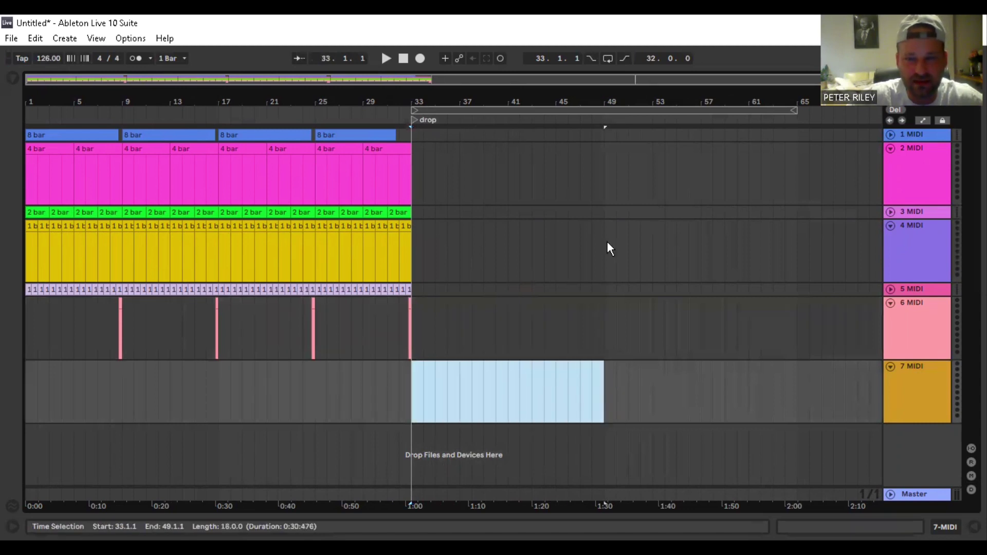
{"action": "left_click", "coordinate": [607, 218]}
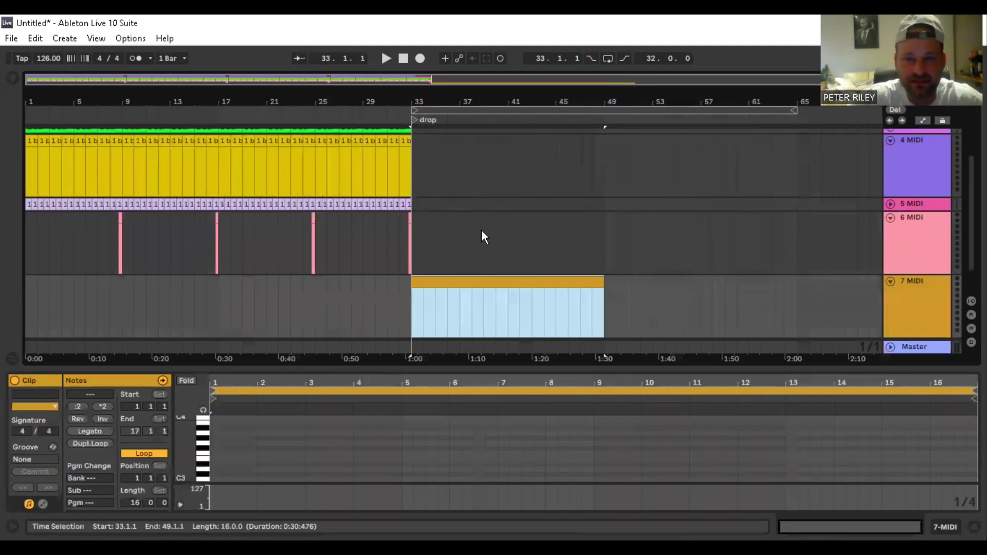
{"action": "left_click", "coordinate": [975, 527]}
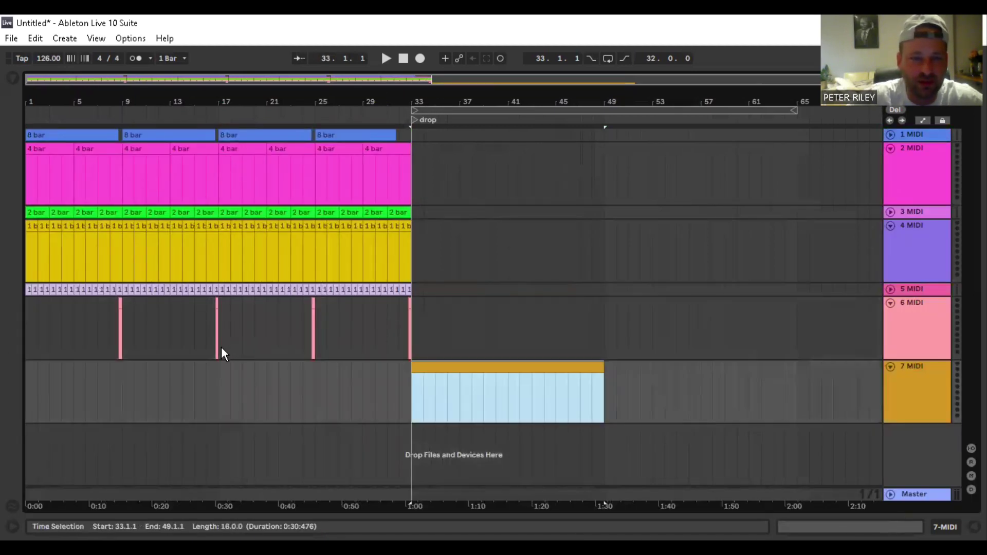
- Duplicate the clips between 17.1.1 and 33.1.1 on tracks 1 to 6 so the copies start at the drop locator
{"action": "left_click_drag", "start_coordinate": [222, 346], "coordinate": [402, 119]}
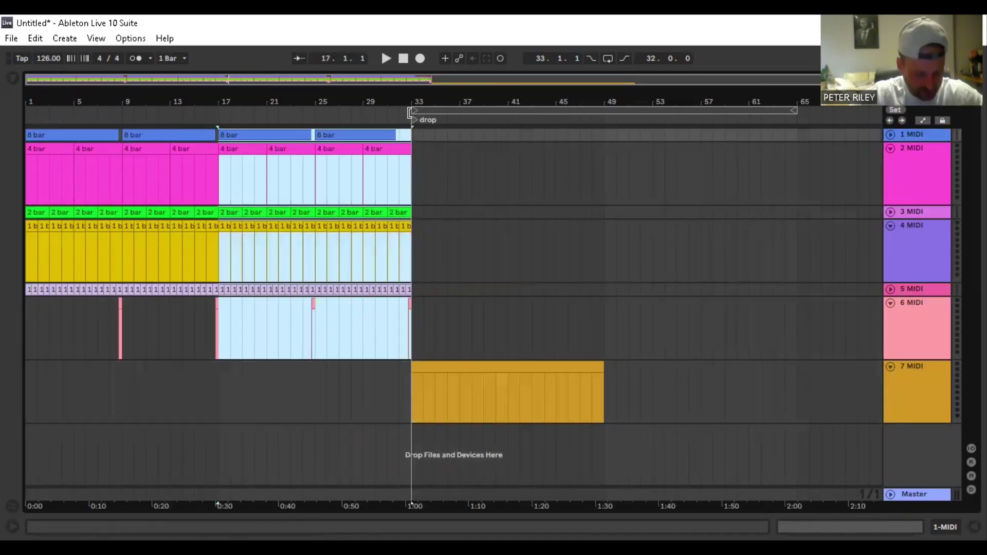
{"action": "key", "text": "ctrl+d"}
{"action": "left_click", "coordinate": [372, 360]}
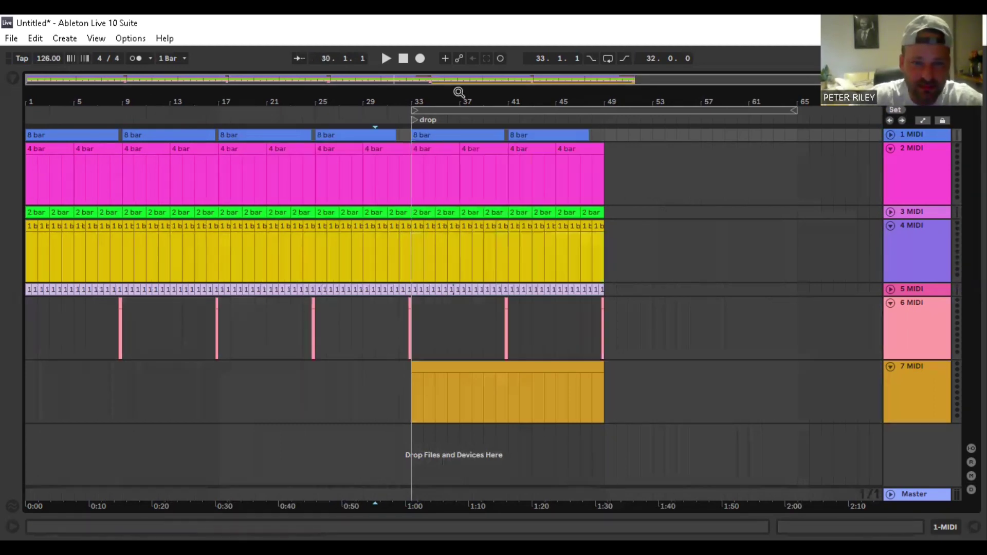
- Move the 32 bar loop region to 1.1.1 and back to 33.1.1, and shorten it to 16 bars ending at 49.1.1
{"action": "left_click_drag", "start_coordinate": [476, 111], "coordinate": [21, 116]}
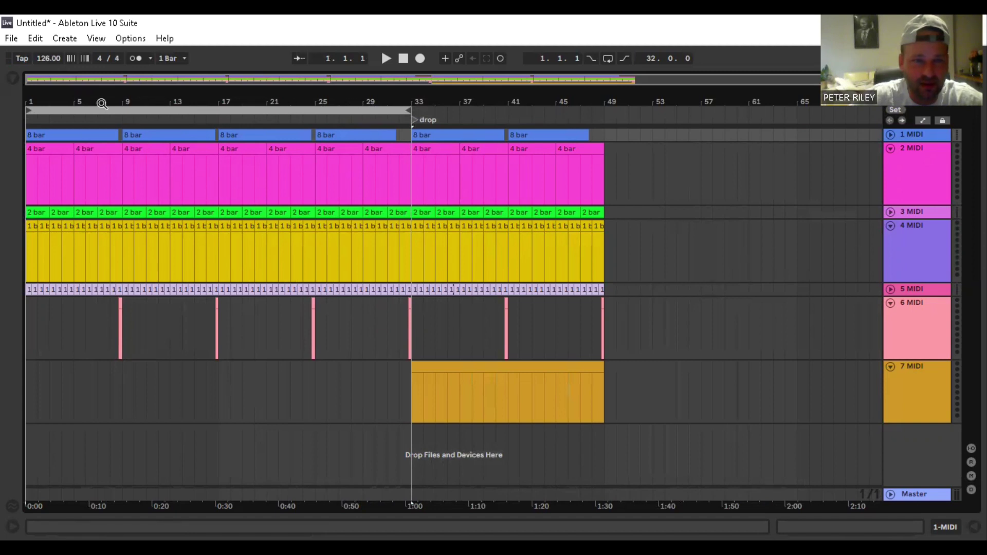
{"action": "left_click_drag", "start_coordinate": [71, 110], "coordinate": [530, 119]}
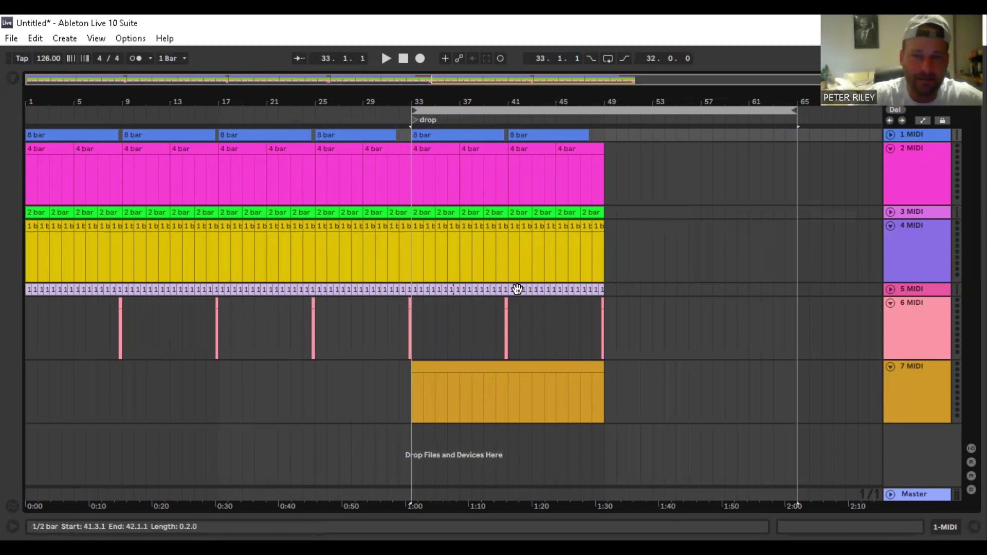
{"action": "left_click_drag", "start_coordinate": [796, 118], "coordinate": [605, 117]}
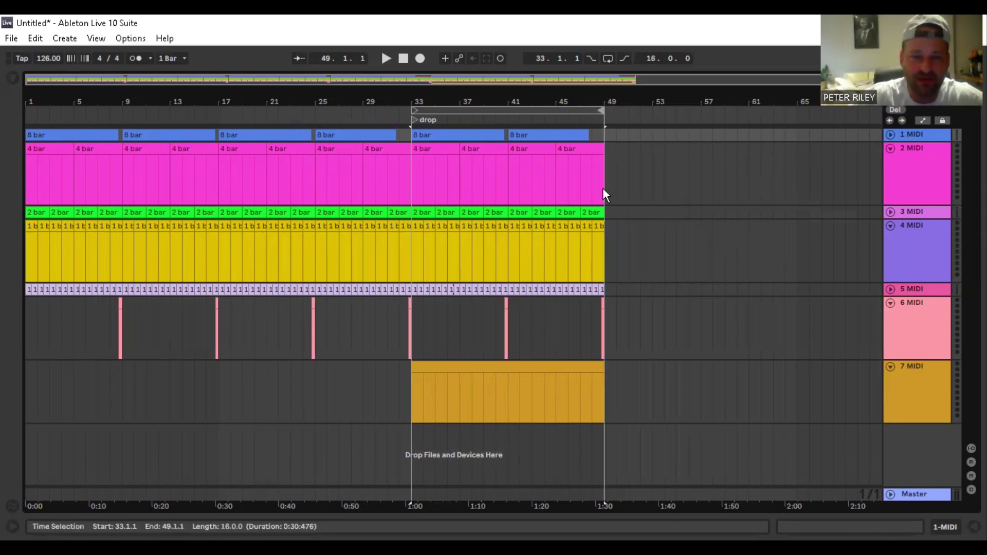
- Duplicate the 16 bar drop section on all tracks and extend the loop region to 32 bars, ending at 65.1.1
{"action": "left_click_drag", "start_coordinate": [598, 431], "coordinate": [410, 128]}
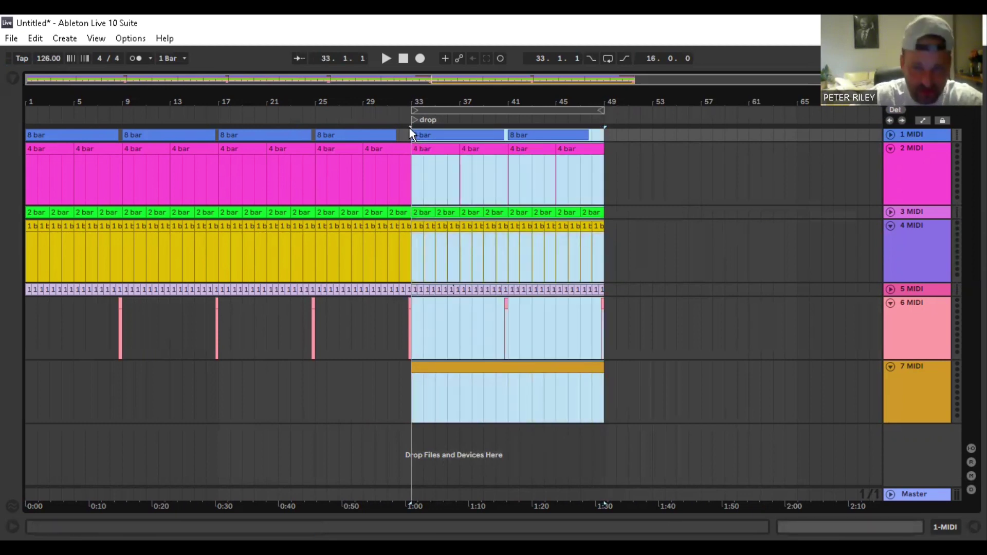
{"action": "key", "text": "ctrl+d"}
{"action": "left_click_drag", "start_coordinate": [603, 107], "coordinate": [797, 107]}
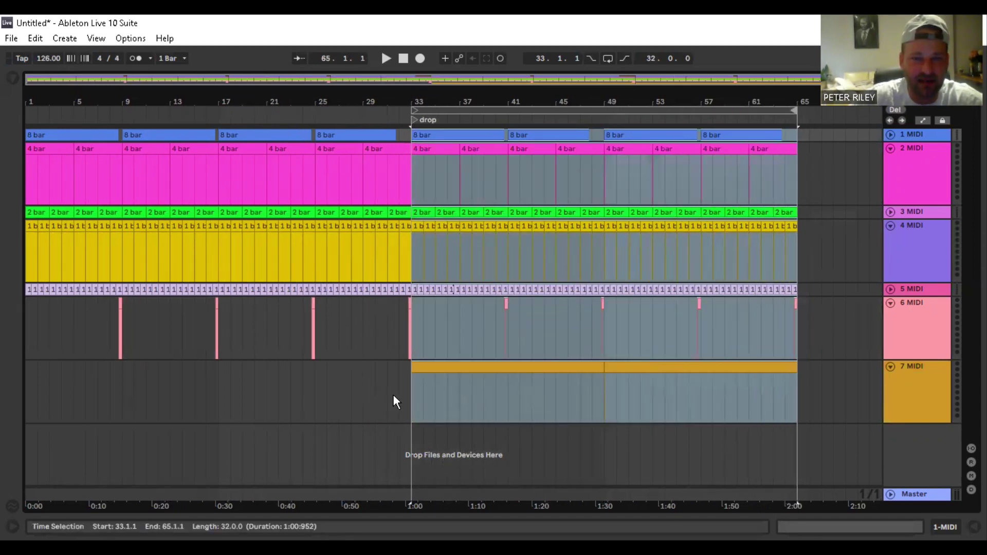
{"action": "left_click_drag", "start_coordinate": [406, 394], "coordinate": [12, 91]}
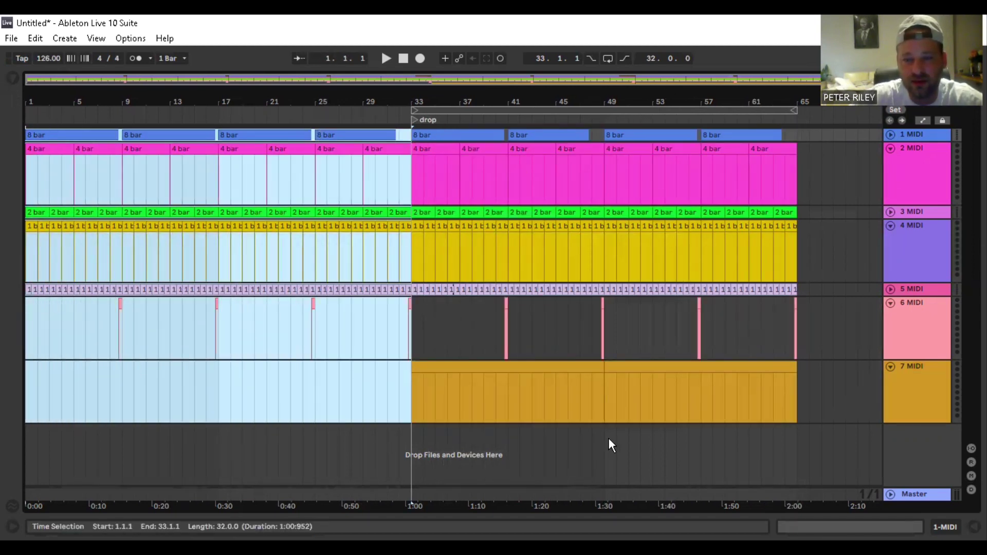
- Delete the clips on all tracks from 49.1.1 to 65.1.1
{"action": "left_click_drag", "start_coordinate": [608, 437], "coordinate": [800, 119]}
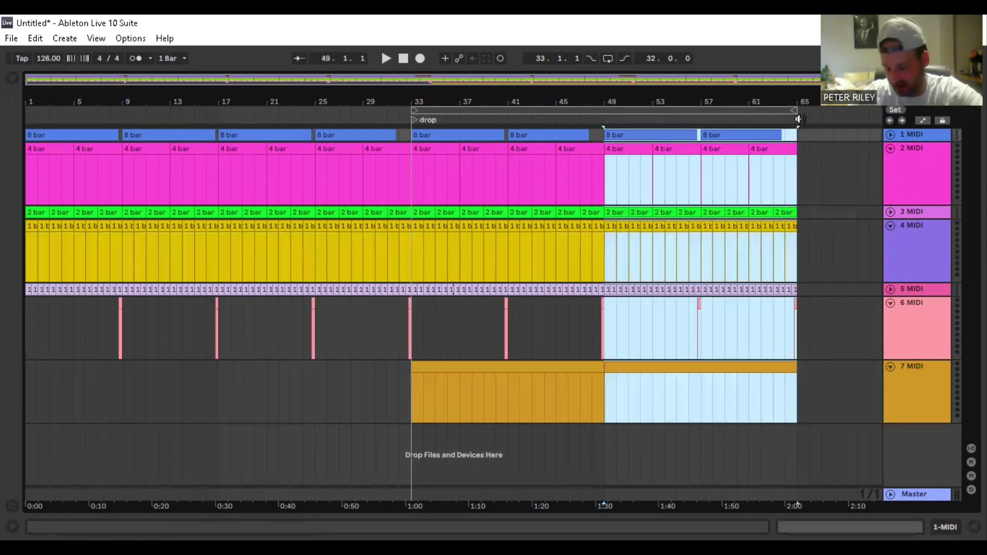
{"action": "key", "text": "Delete"}
{"action": "left_click", "coordinate": [604, 137]}
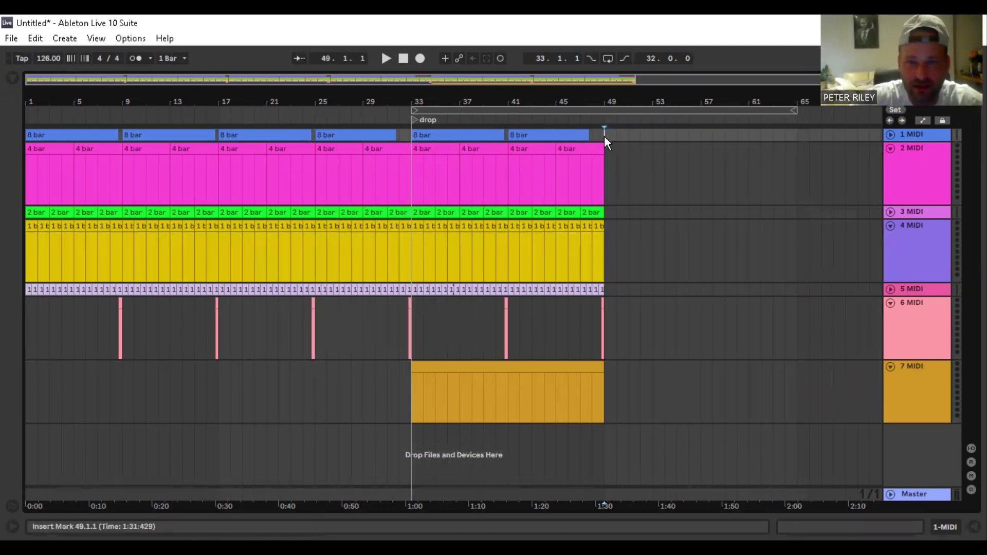
- Add a locator at 49.1.1 and name it breakdown 1
{"action": "left_click", "coordinate": [603, 136]}
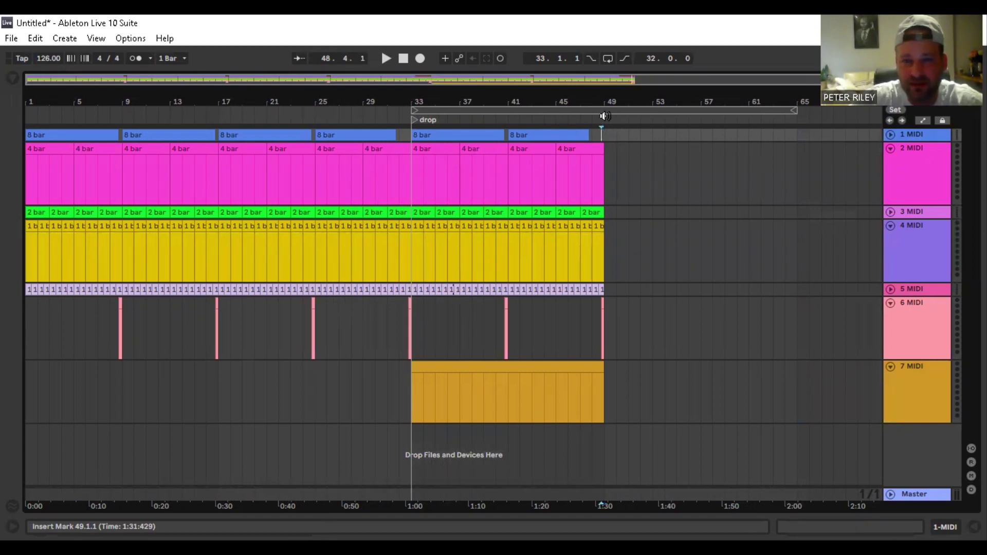
{"action": "right_click", "coordinate": [604, 117]}
{"action": "left_click", "coordinate": [625, 152]}
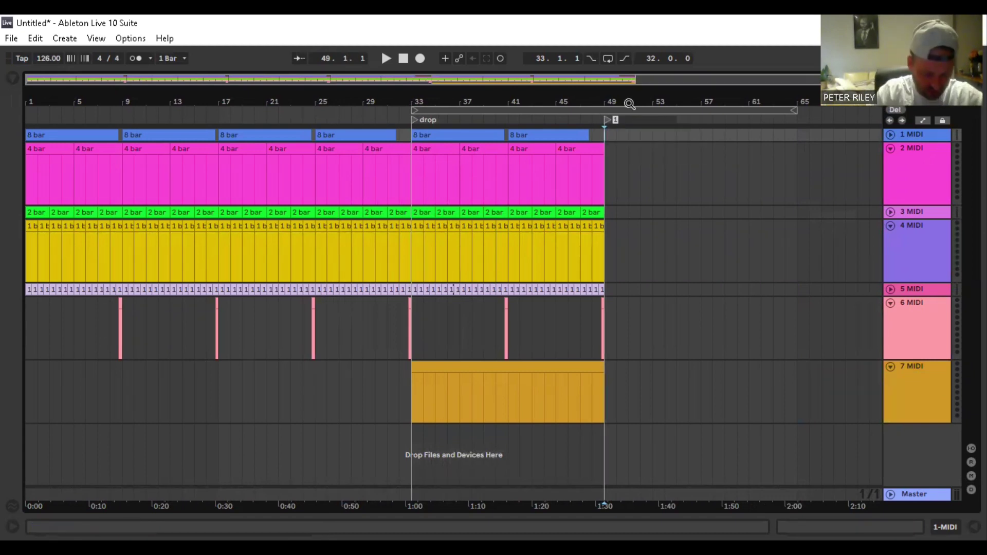
{"action": "type", "text": "breakdown"}
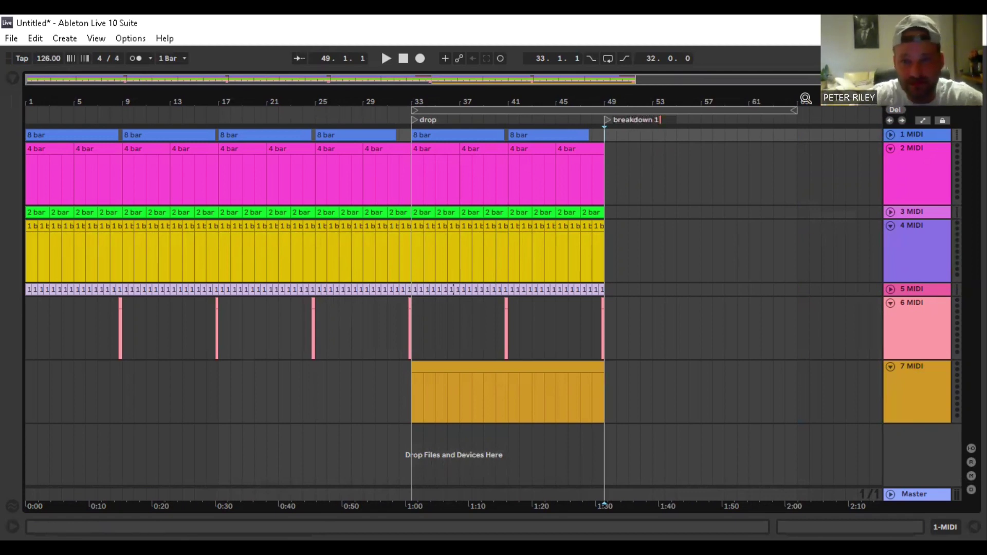
{"action": "left_click", "coordinate": [759, 163]}
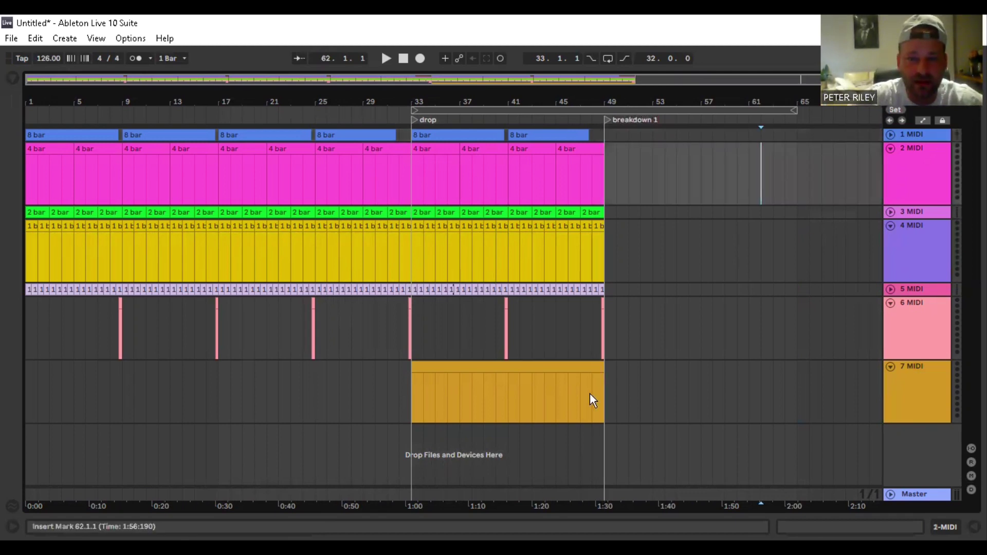
- Duplicate the drop section from 33.1.1 to 49.1.1 on all seven tracks into the 16 bars after the breakdown 1 locator
{"action": "left_click_drag", "start_coordinate": [603, 400], "coordinate": [410, 129]}
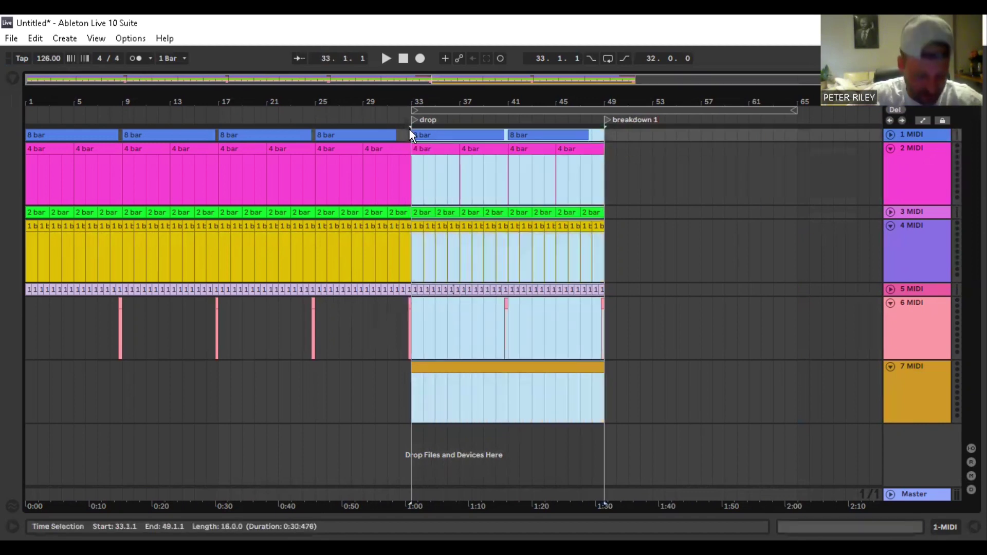
{"action": "key", "text": "ctrl+d"}
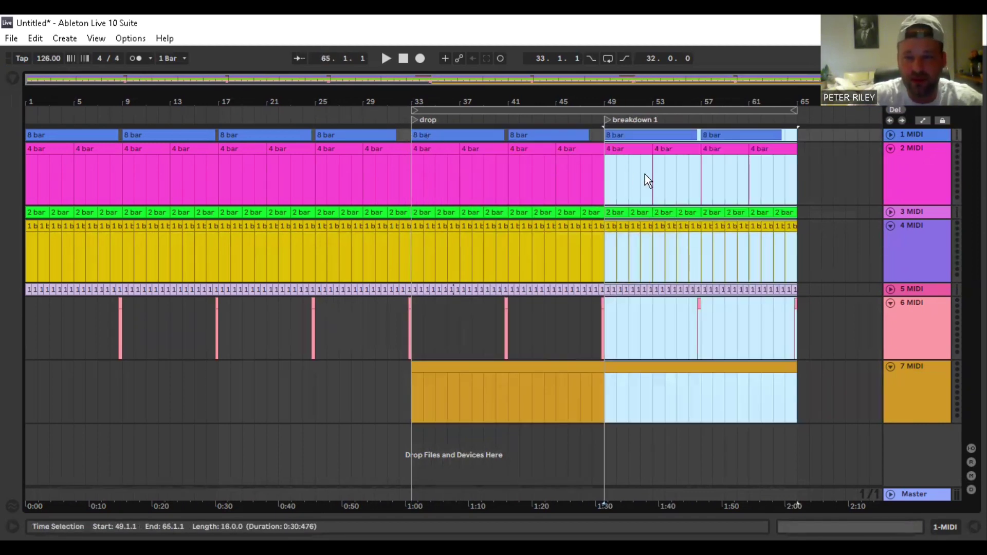
{"action": "left_click", "coordinate": [821, 290]}
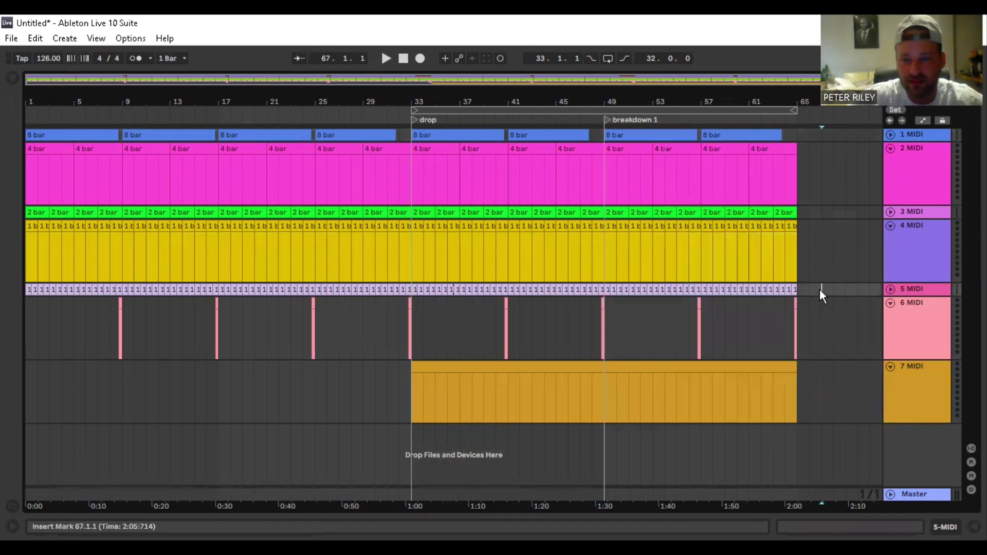
- Delete the breakdown clips on tracks 3 to 6 from 49.1.1 to 65.1.1
{"action": "left_click_drag", "start_coordinate": [802, 313], "coordinate": [606, 208]}
{"action": "key", "text": "Delete"}
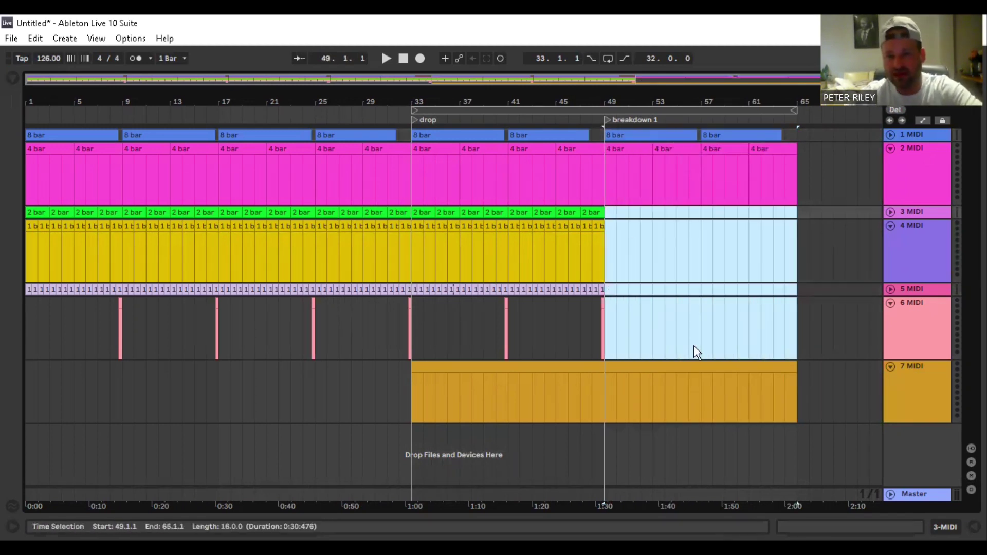
{"action": "left_click", "coordinate": [798, 246]}
{"action": "left_click", "coordinate": [703, 212]}
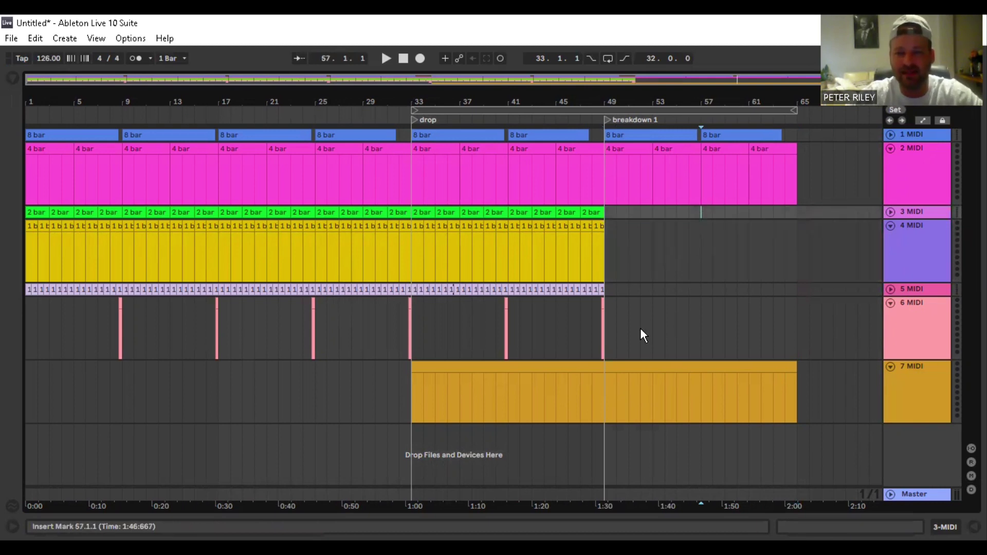
- Insert a 16 bar MIDI clip on the 6 MIDI track from 49.1.1 to 65.1.1
{"action": "left_click_drag", "start_coordinate": [612, 311], "coordinate": [794, 304]}
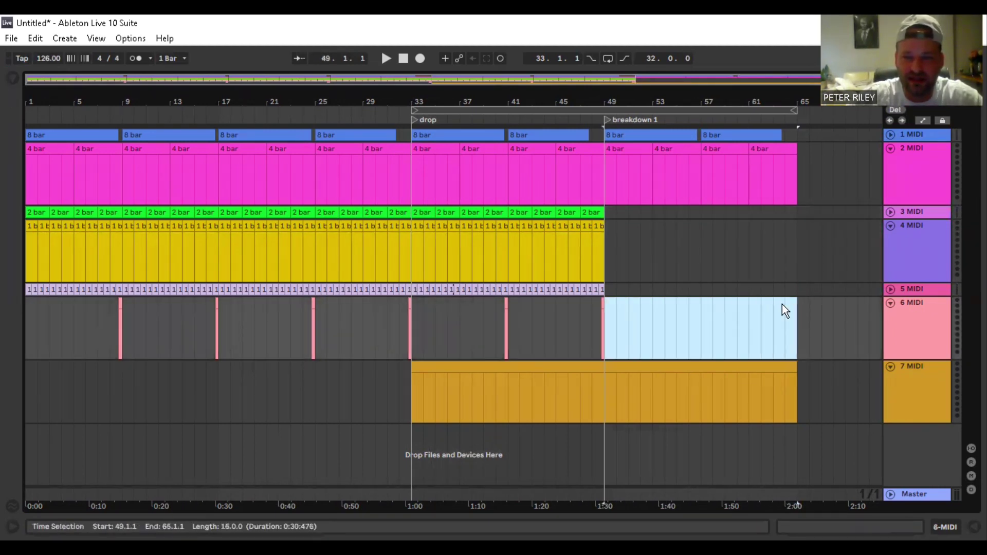
{"action": "right_click", "coordinate": [739, 326]}
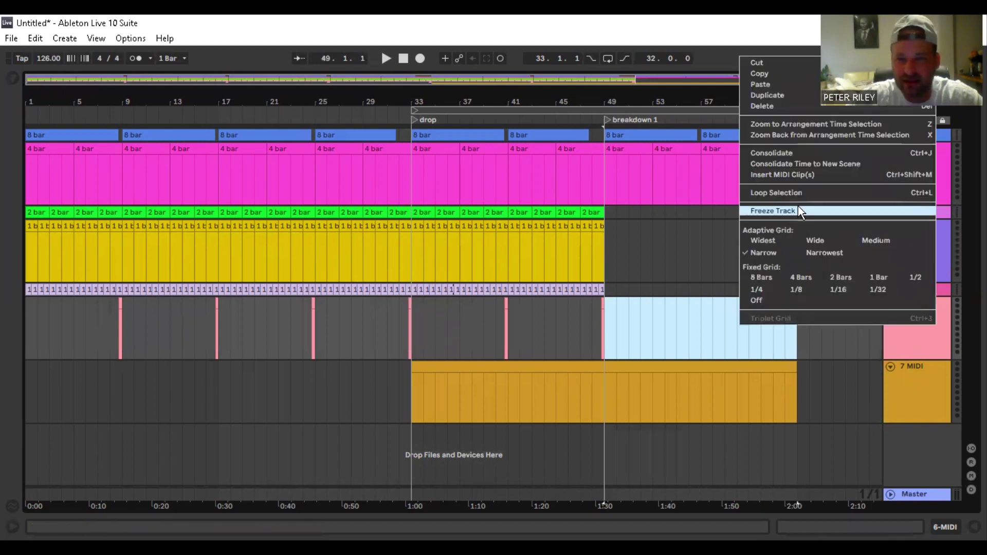
{"action": "left_click", "coordinate": [779, 175]}
- Insert an 8 bar MIDI clip on the 4 MIDI track from 57.1.1 to 65.1.1 and hide the clip details
{"action": "left_click_drag", "start_coordinate": [703, 218], "coordinate": [797, 207]}
{"action": "right_click", "coordinate": [758, 212]}
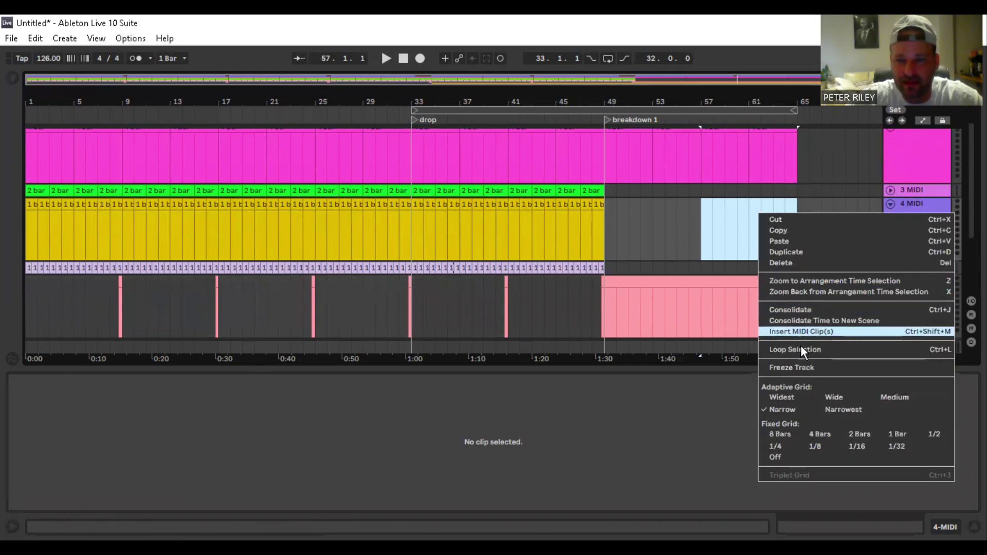
{"action": "left_click", "coordinate": [804, 329]}
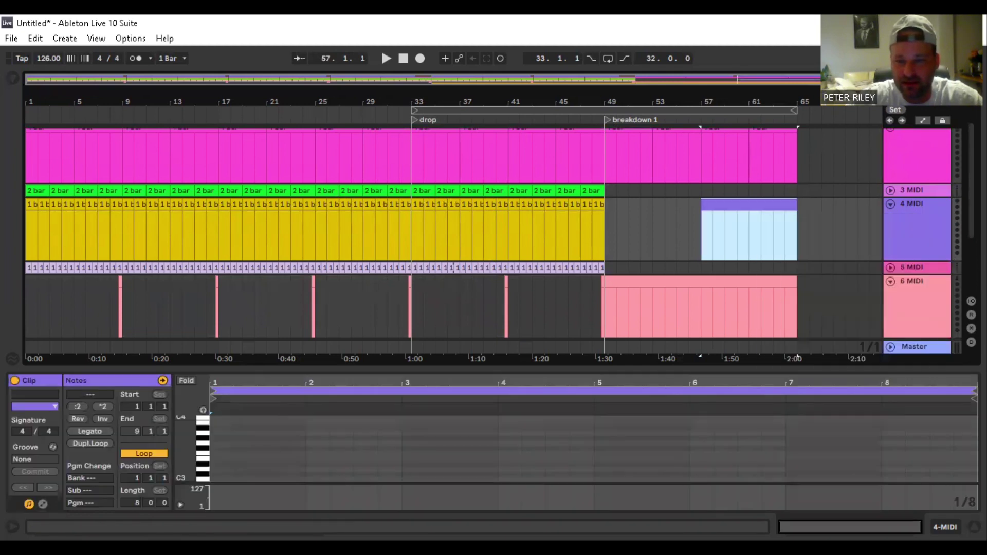
{"action": "key", "text": "ctrl+alt+l"}
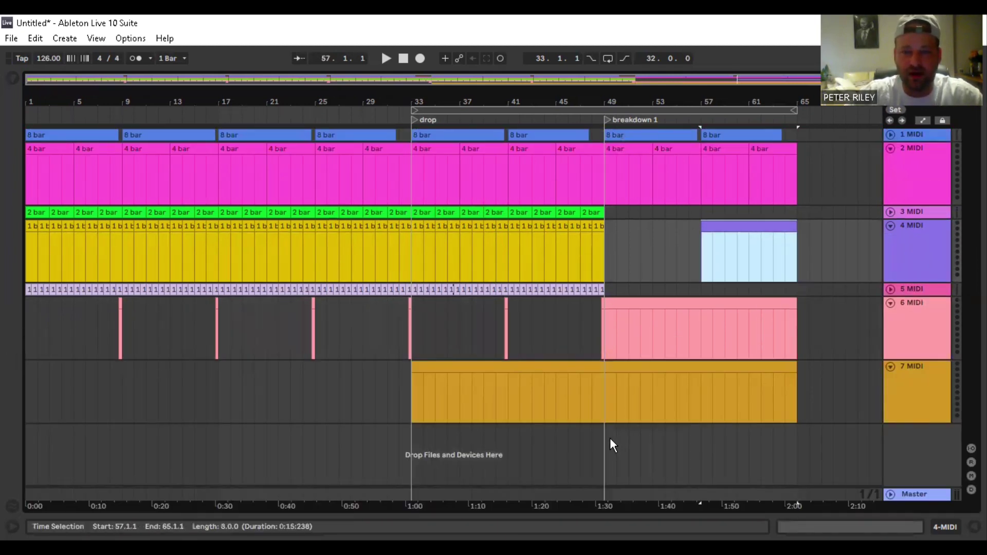
- Recolor all the clips in the breakdown section from 49.1.1 to 65.1.1 reddish brown
{"action": "left_click_drag", "start_coordinate": [606, 411], "coordinate": [798, 134]}
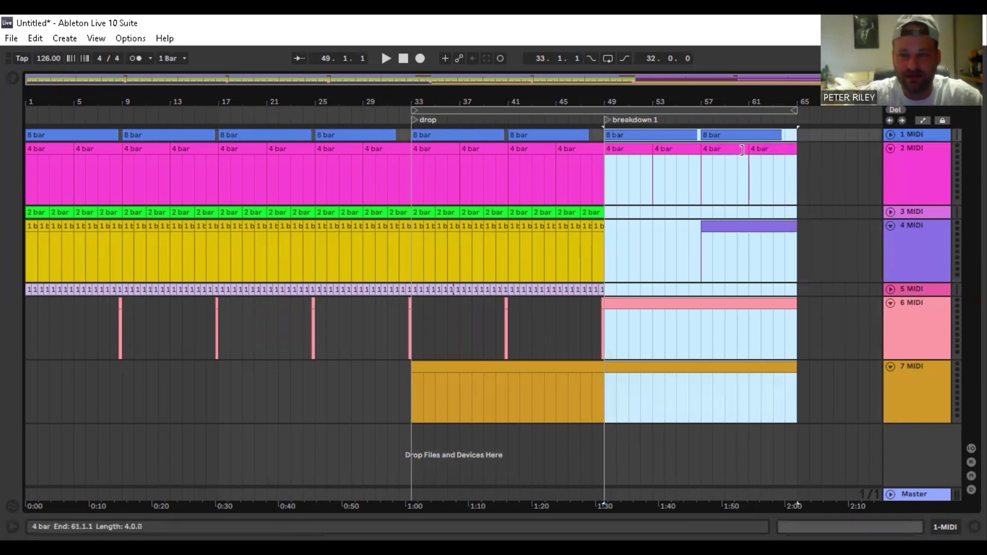
{"action": "right_click", "coordinate": [742, 150]}
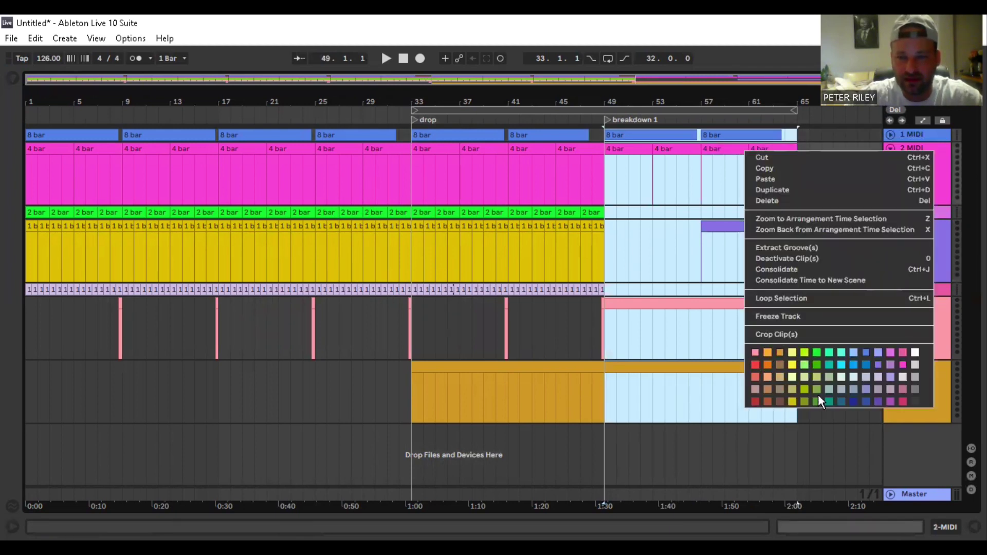
{"action": "left_click", "coordinate": [768, 401]}
{"action": "left_click", "coordinate": [713, 416]}
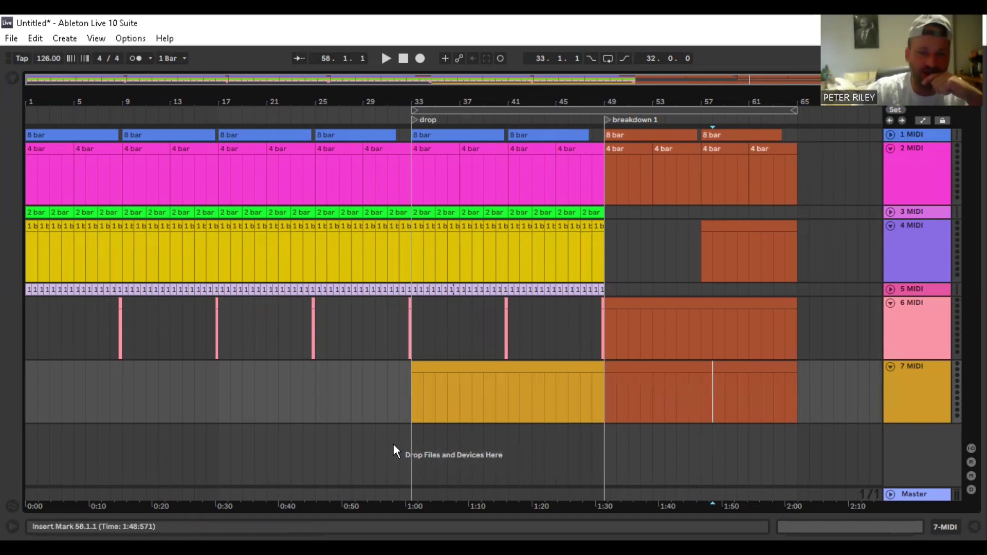
- Select the 16 bar drop section from 33.1.1 to 49.1.1 across all seven tracks
{"action": "left_click_drag", "start_coordinate": [410, 435], "coordinate": [602, 125]}
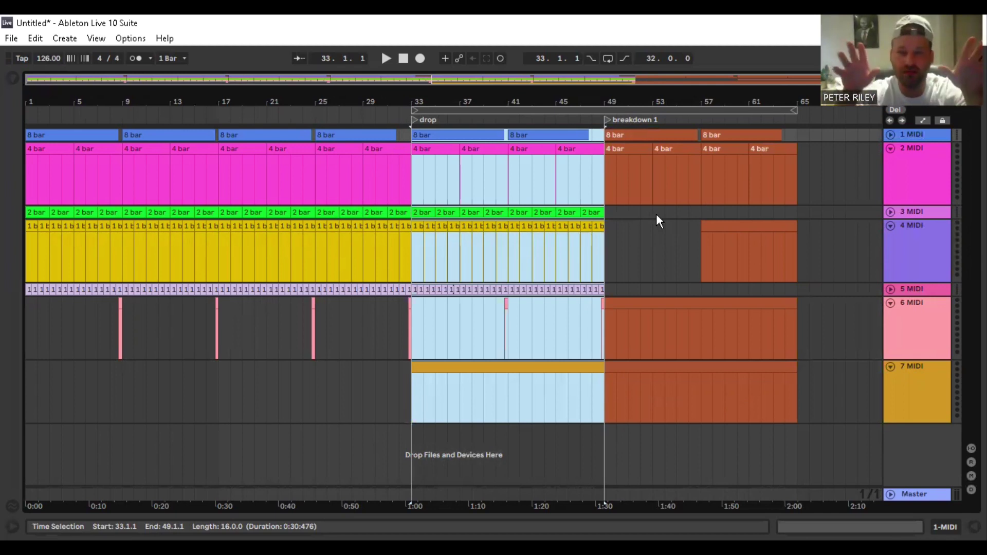
- Add a locator named 1ntro at 1.3.1 near the start of the arrangement
{"action": "right_click", "coordinate": [29, 114]}
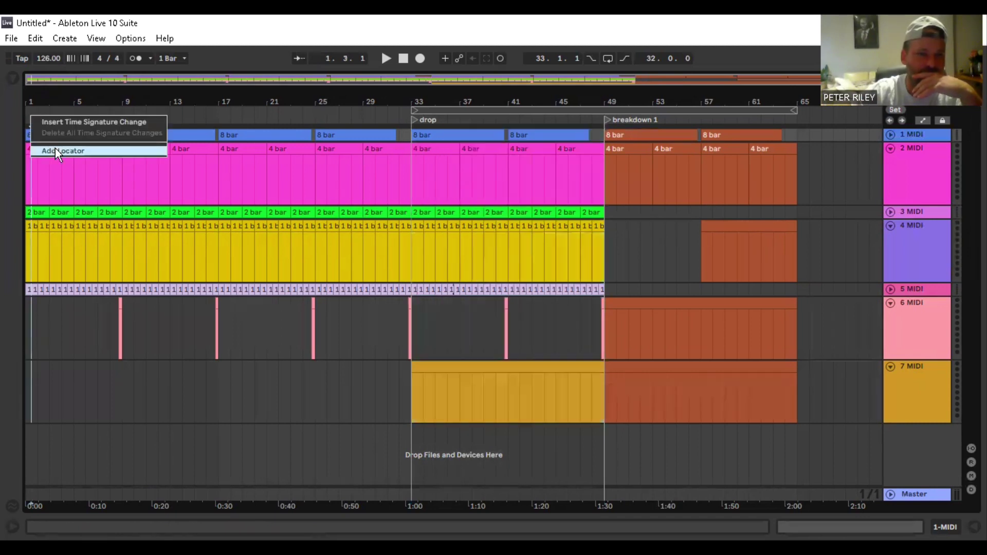
{"action": "left_click", "coordinate": [55, 148]}
{"action": "type", "text": "Intro"}
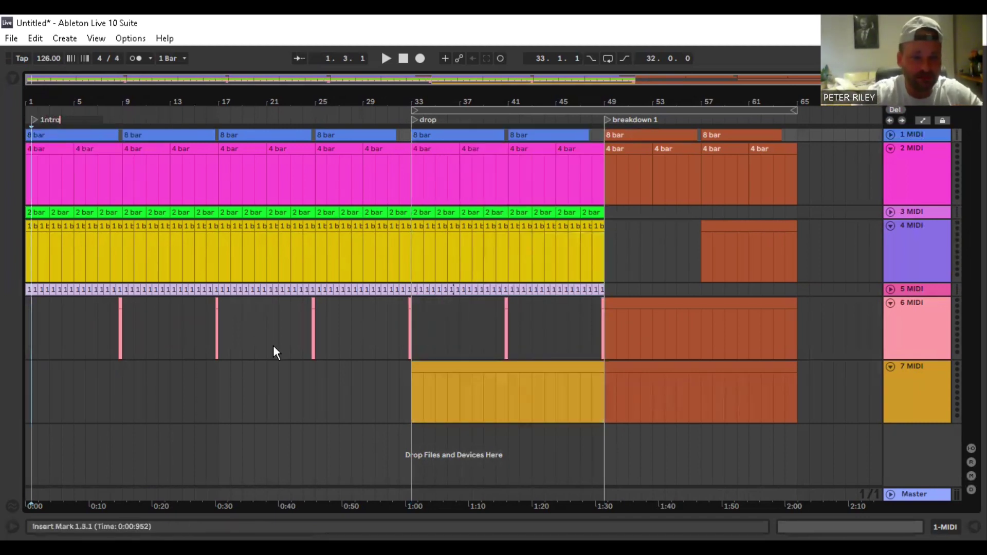
{"action": "left_click", "coordinate": [230, 367]}
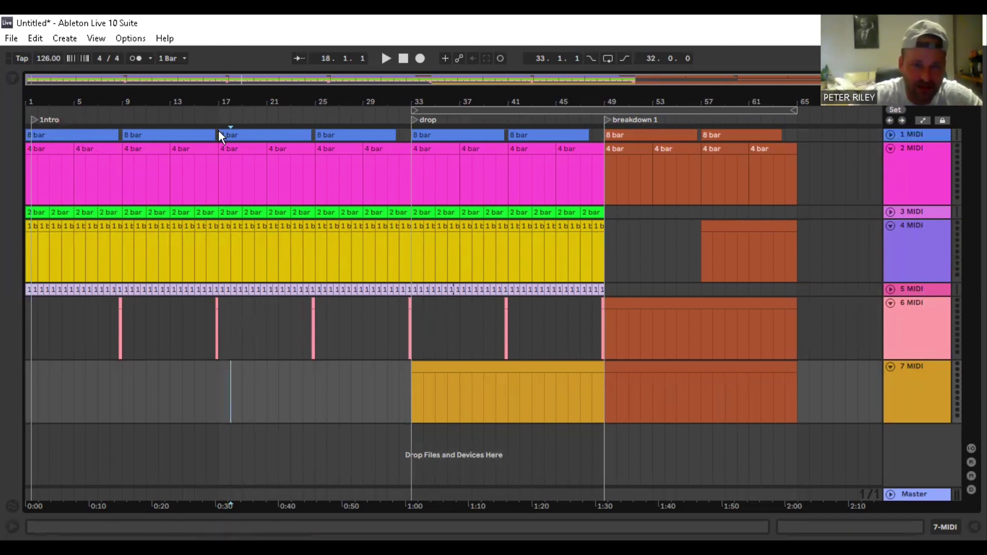
- Highlight the first 16 bars from 1.1.1 to 17.1.1 across all seven tracks, and the looped 32 bars from 33.1.1 to 65.1.1
{"action": "left_click_drag", "start_coordinate": [208, 380], "coordinate": [26, 330]}
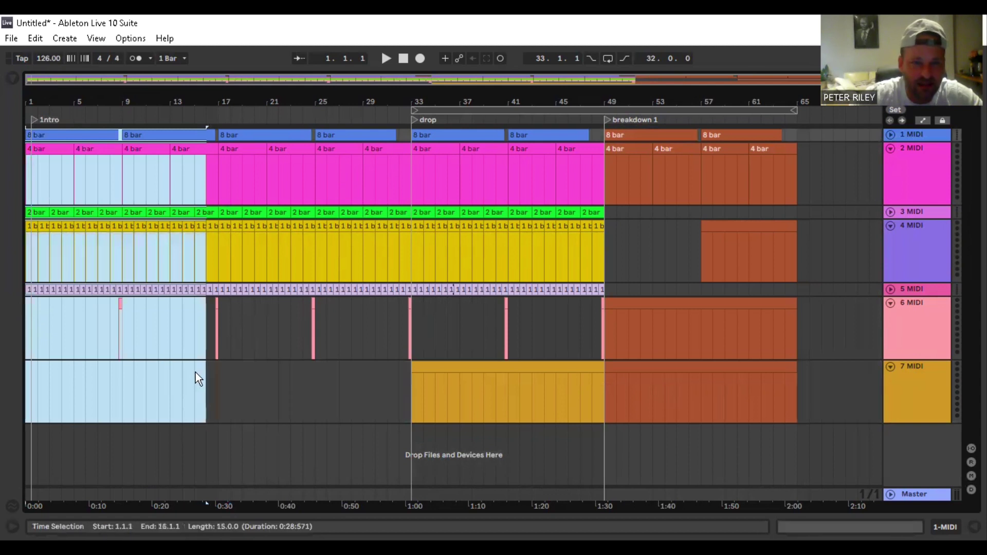
{"action": "left_click", "coordinate": [215, 393], "text": "shift"}
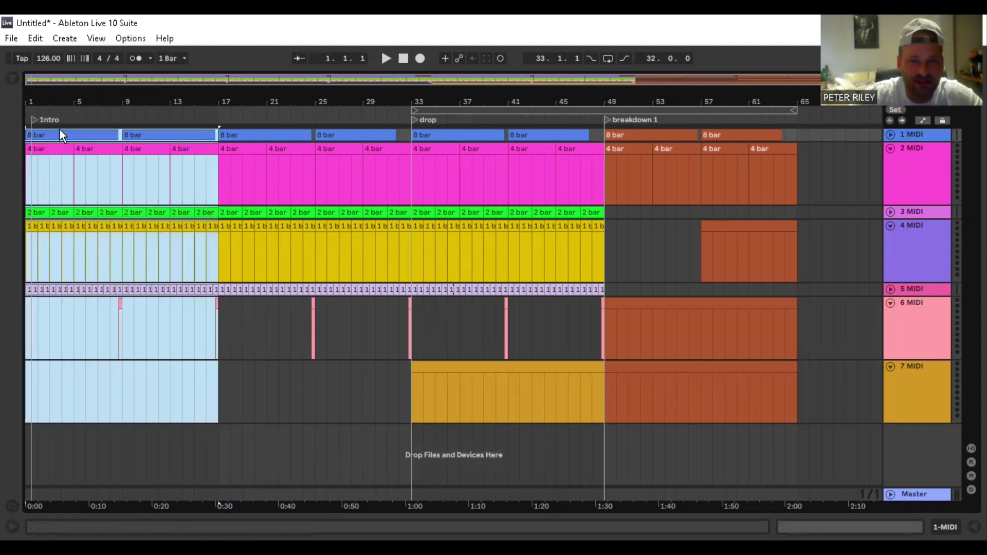
{"action": "left_click", "coordinate": [478, 112]}
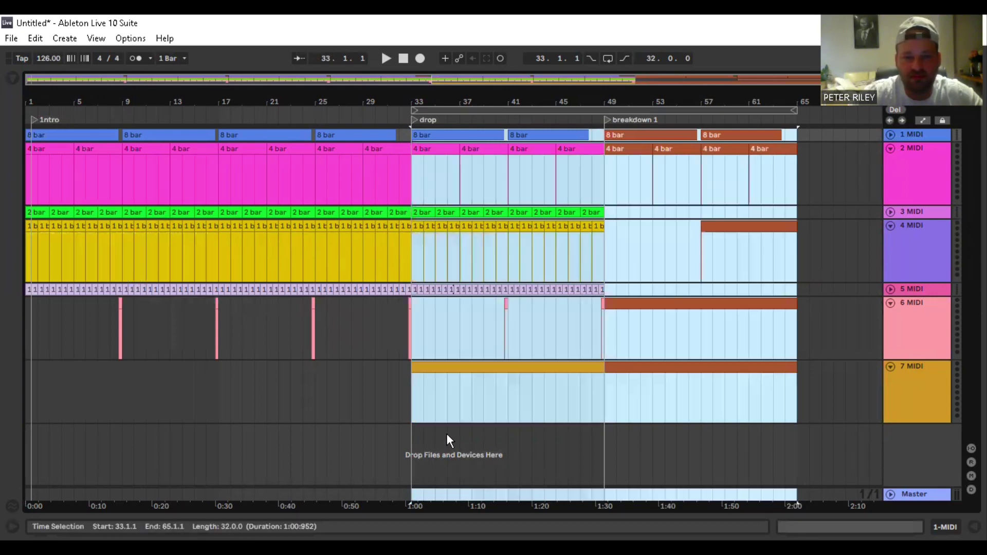
{"action": "left_click", "coordinate": [597, 127], "text": "shift"}
{"action": "left_click", "coordinate": [606, 446]}
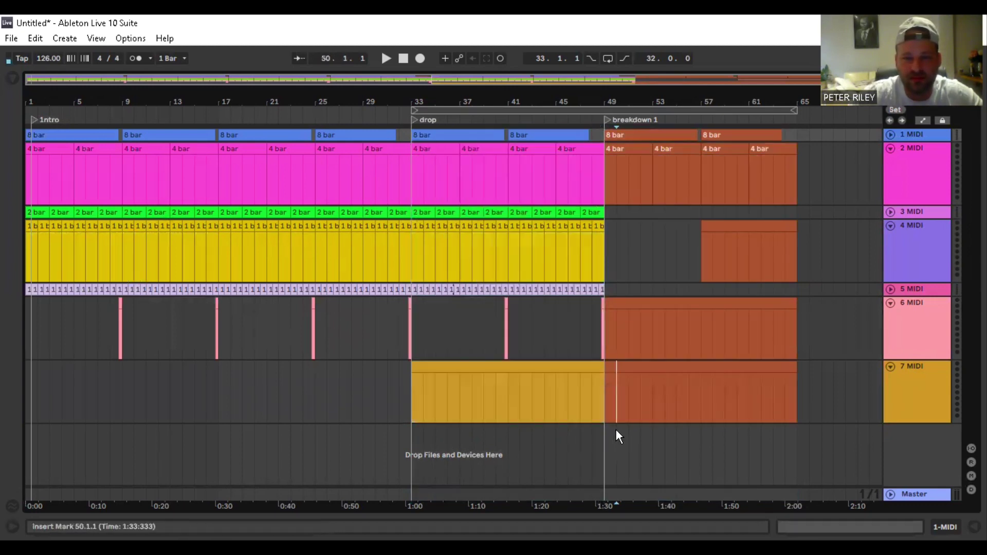
- Highlight the breakdown section from 49.1.1 to 65.1.1 across all tracks, and its 8 bar clip on the 4 MIDI track
{"action": "left_click_drag", "start_coordinate": [605, 419], "coordinate": [798, 95]}
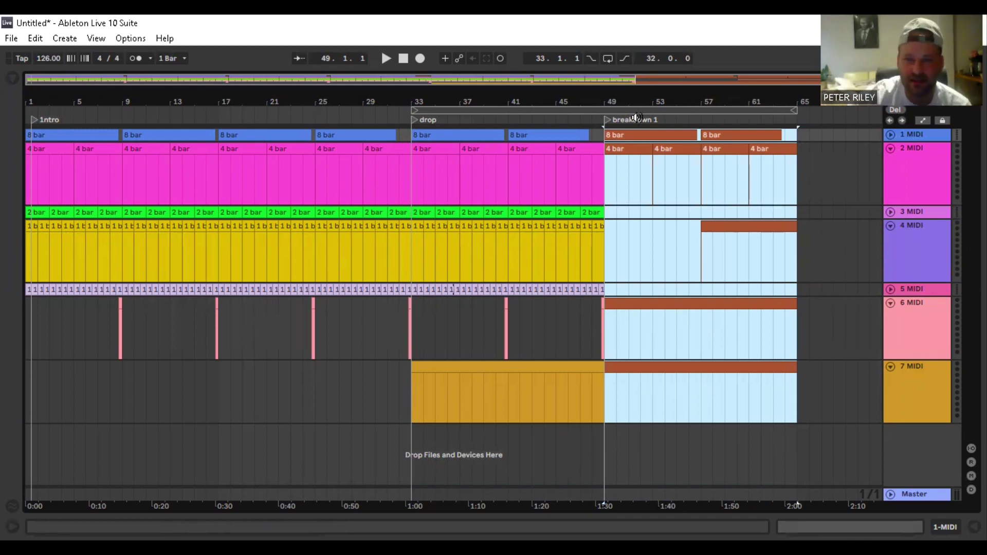
{"action": "left_click", "coordinate": [720, 248]}
{"action": "left_click_drag", "start_coordinate": [700, 234], "coordinate": [791, 216]}
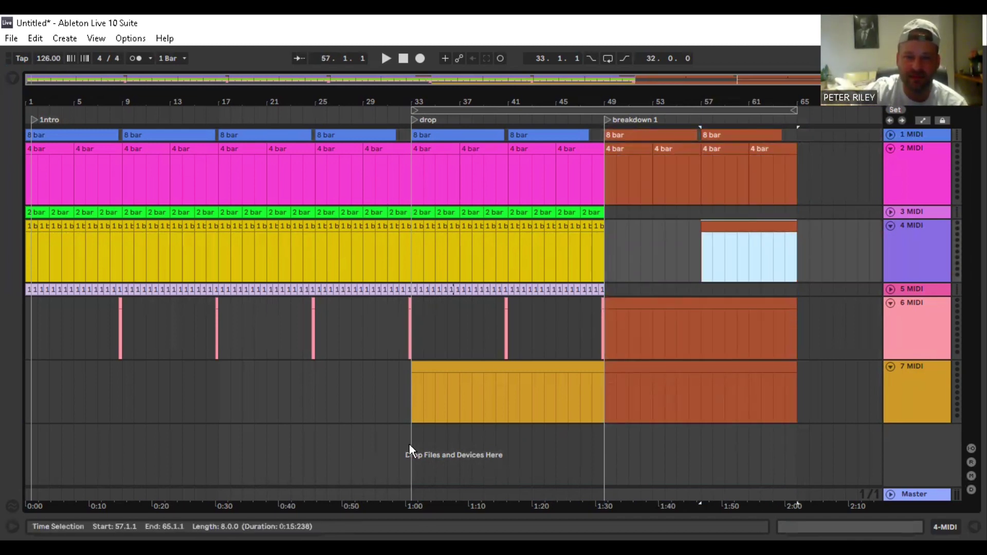
- Copy the 16 bar drop section from 33.1.1 to 49.1.1 on all seven tracks to 65.1.1, after the breakdown
{"action": "left_click_drag", "start_coordinate": [414, 421], "coordinate": [605, 113]}
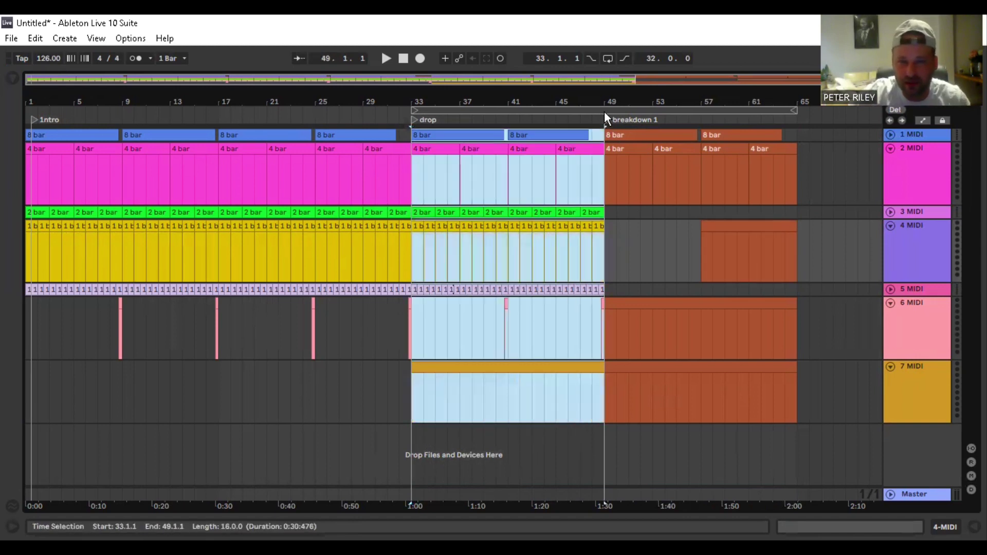
{"action": "left_click_drag", "start_coordinate": [436, 132], "coordinate": [823, 135], "text": "ctrl"}
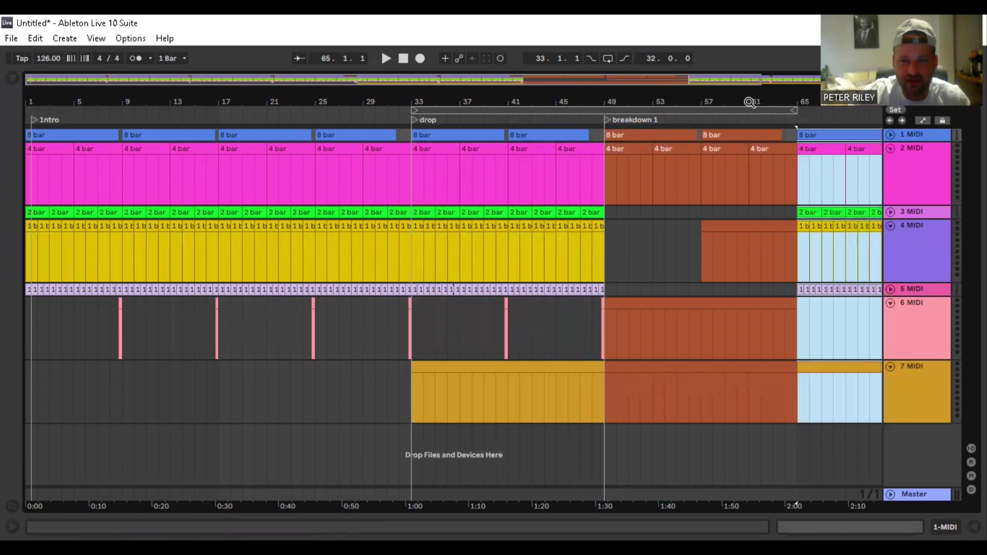
{"action": "left_click_drag", "start_coordinate": [752, 94], "coordinate": [552, 92]}
{"action": "key", "text": "space"}
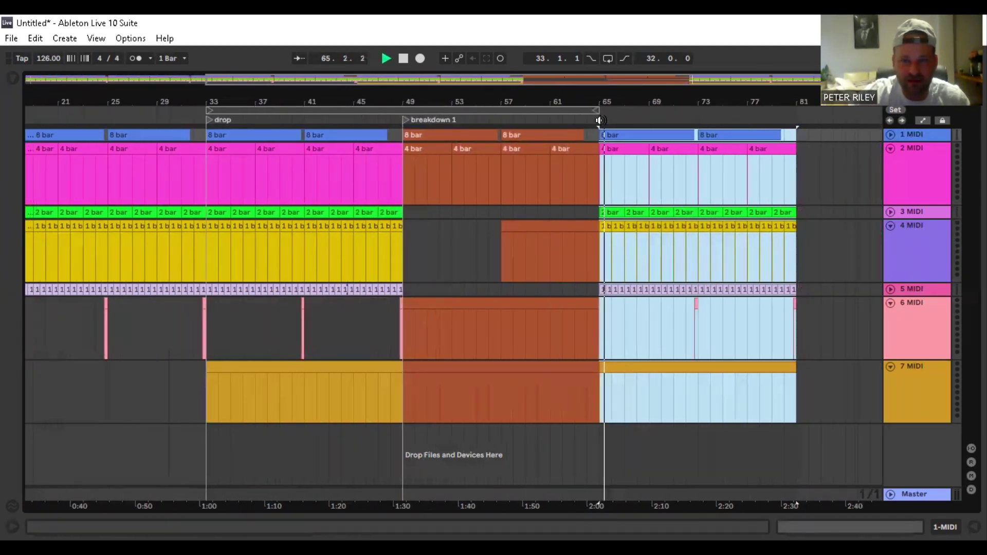
- Add a locator named Drop2 at 65.1.1, where the copied drop section starts
{"action": "right_click", "coordinate": [600, 117]}
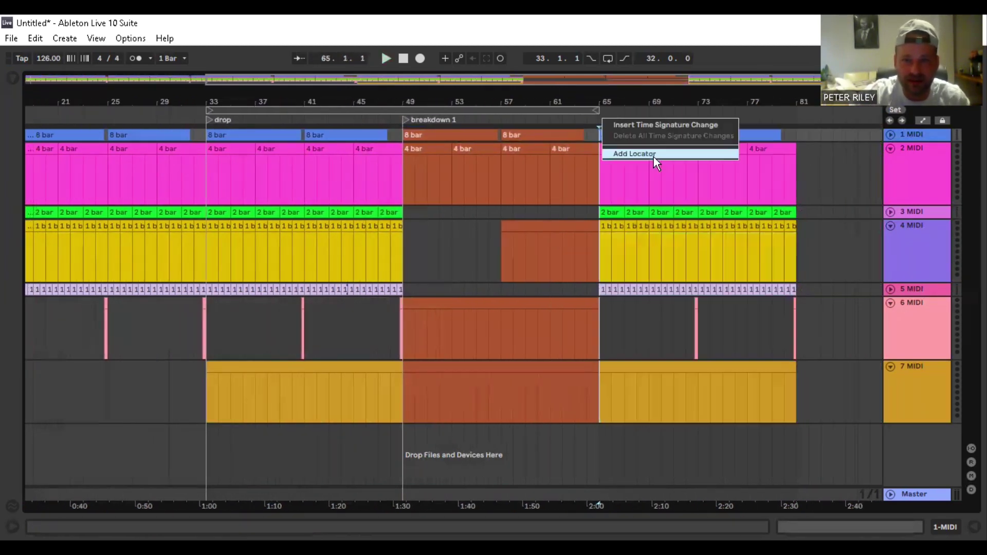
{"action": "left_click", "coordinate": [653, 154]}
{"action": "key", "text": "ctrl+r"}
{"action": "type", "text": "Dr"}
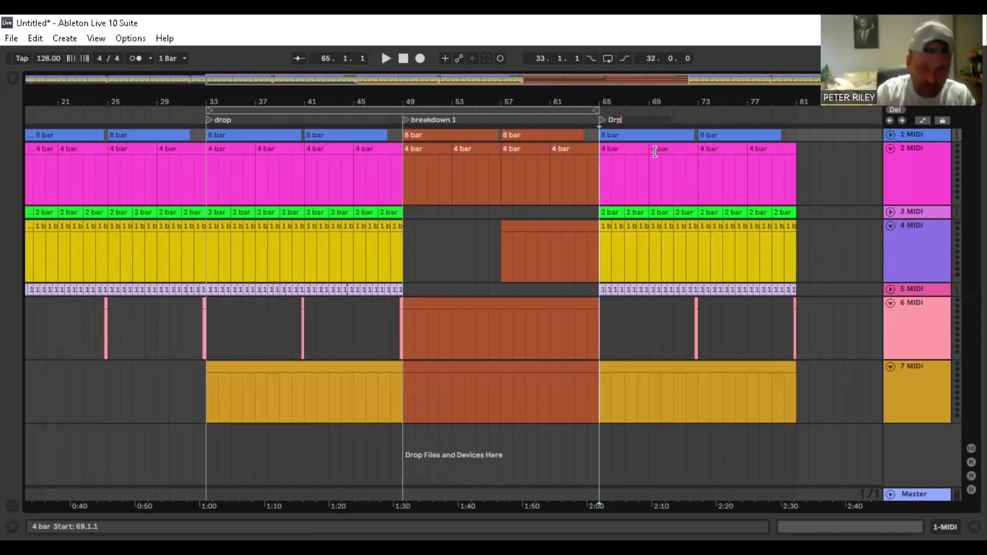
{"action": "type", "text": "op2"}
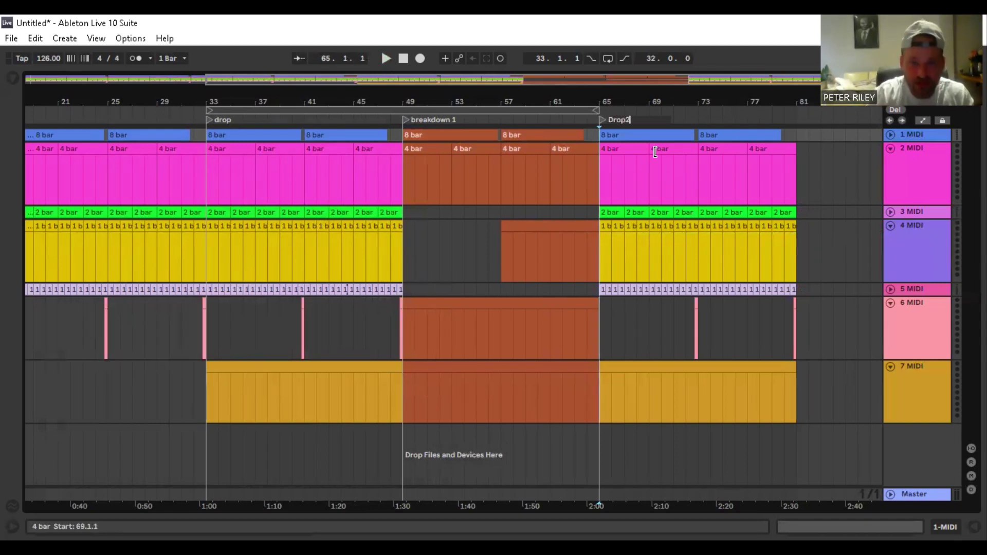
{"action": "left_click", "coordinate": [654, 452]}
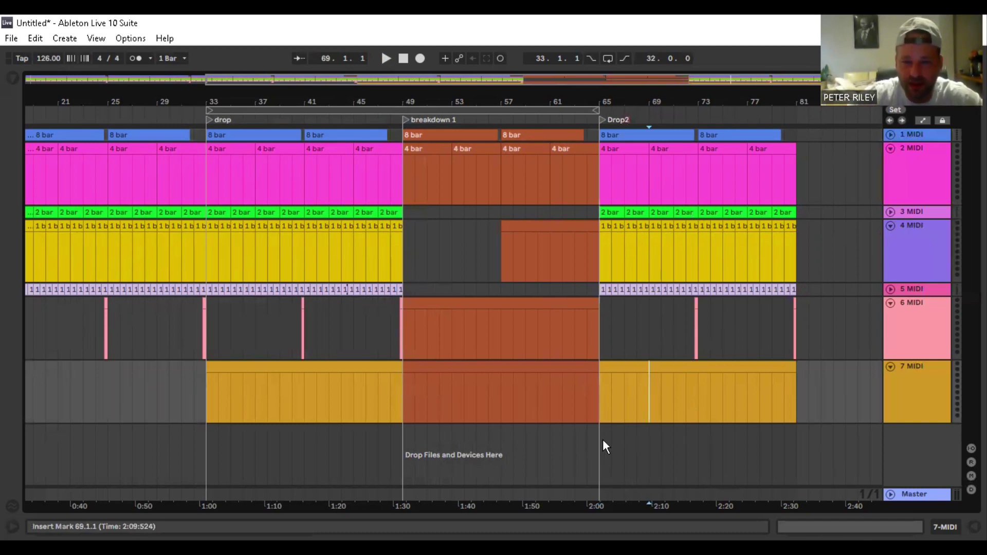
- Insert a new MIDI track below the 7 MIDI track
{"action": "left_click_drag", "start_coordinate": [604, 440], "coordinate": [807, 430]}
{"action": "left_click", "coordinate": [917, 372]}
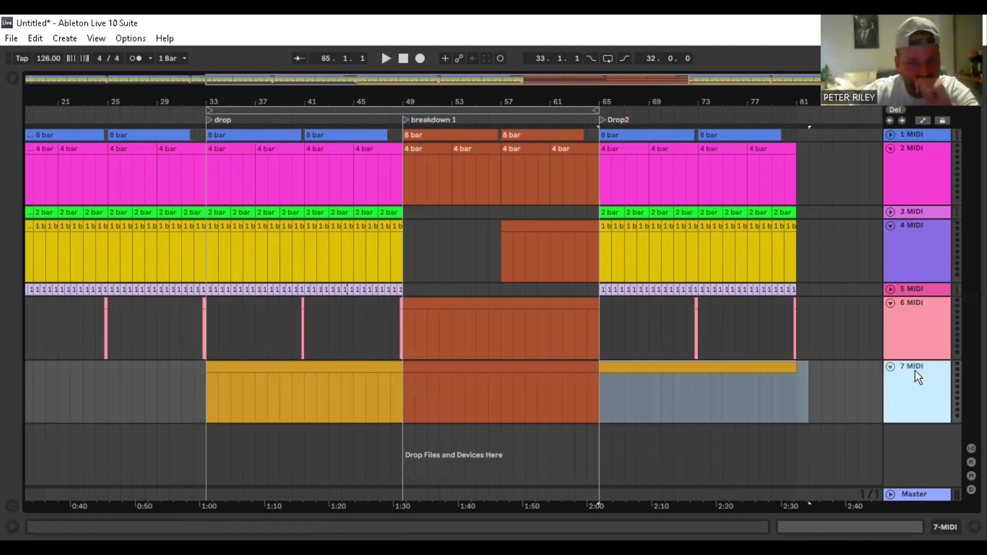
{"action": "right_click", "coordinate": [912, 372]}
{"action": "left_click", "coordinate": [787, 215]}
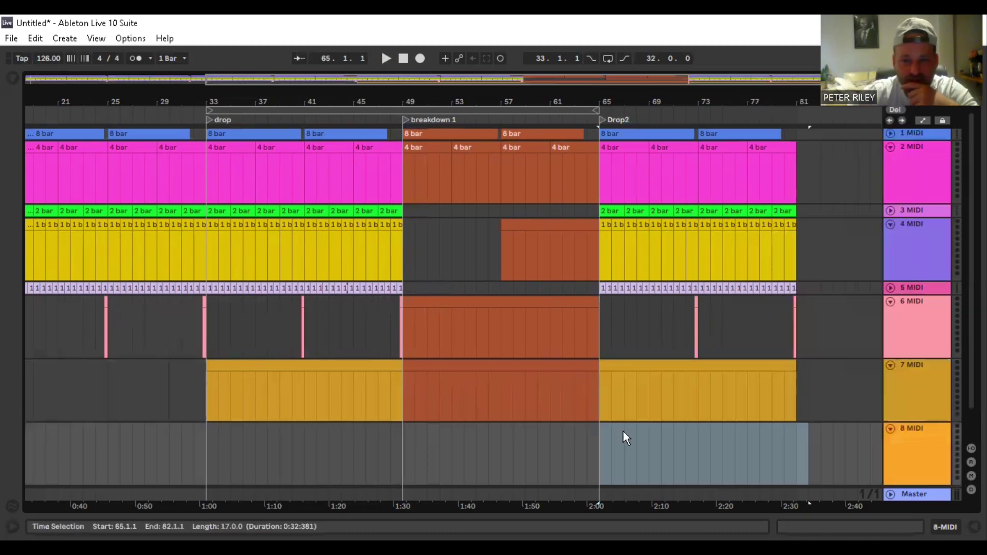
- Insert a 16 bar MIDI clip on the 8 MIDI track from 65.1.1 to 81.1.1 and hide the clip details
{"action": "left_click_drag", "start_coordinate": [609, 433], "coordinate": [794, 429]}
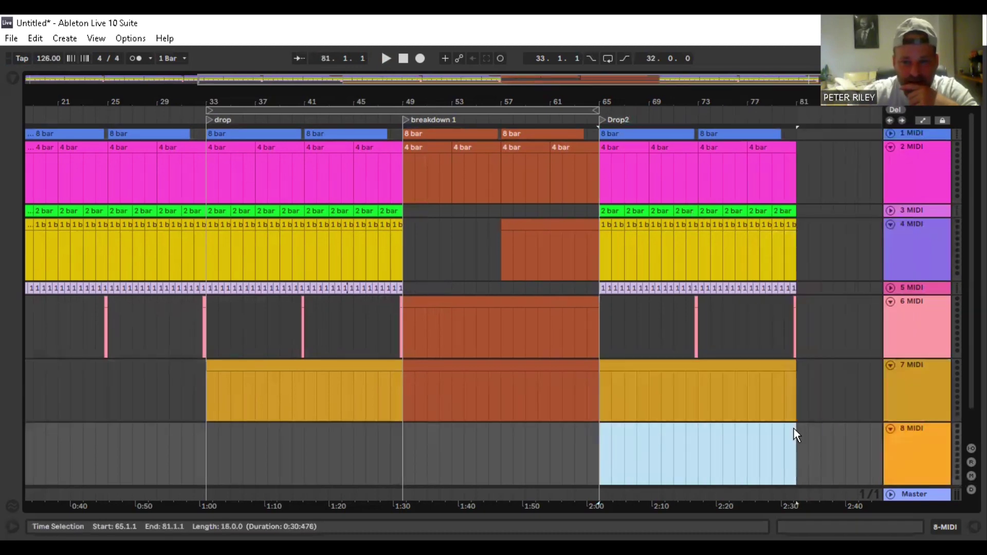
{"action": "right_click", "coordinate": [789, 427]}
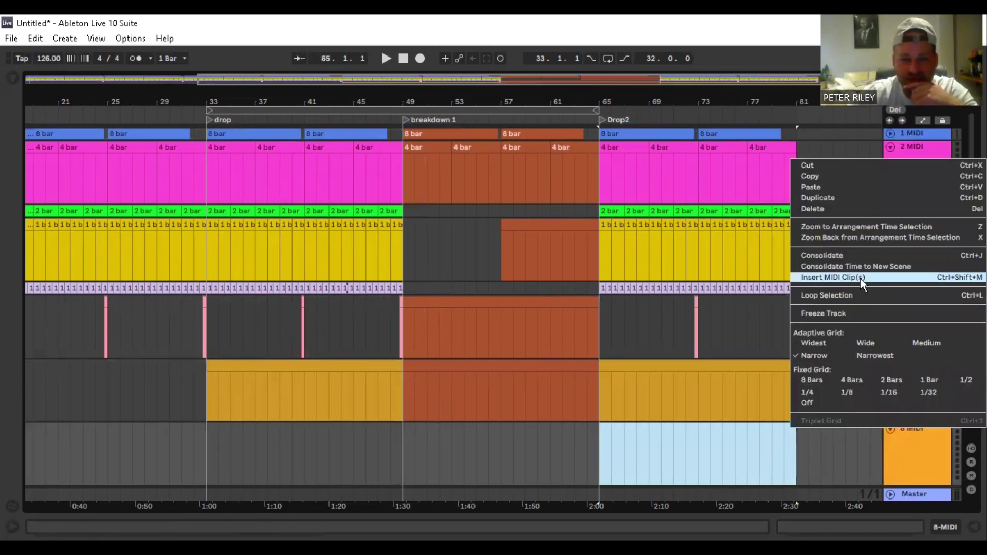
{"action": "left_click", "coordinate": [860, 279]}
{"action": "key", "text": "ctrl+alt+l"}
{"action": "left_click", "coordinate": [546, 409]}
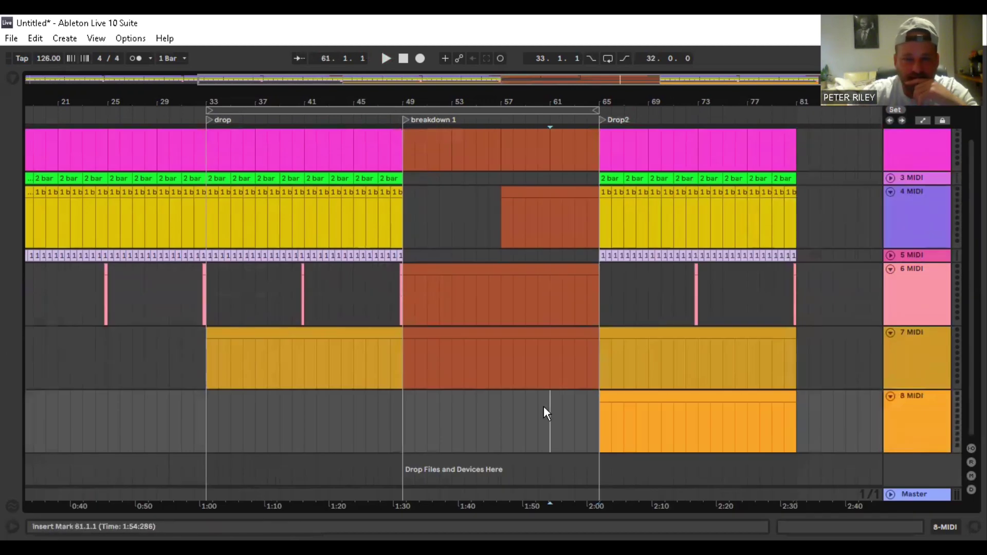
- Extend the loop to 64 bars, ending at 97.1.1, and select the Drop2 section from 65.1.1 to 81.1.1 across all eight tracks
{"action": "left_click_drag", "start_coordinate": [524, 102], "coordinate": [705, 172]}
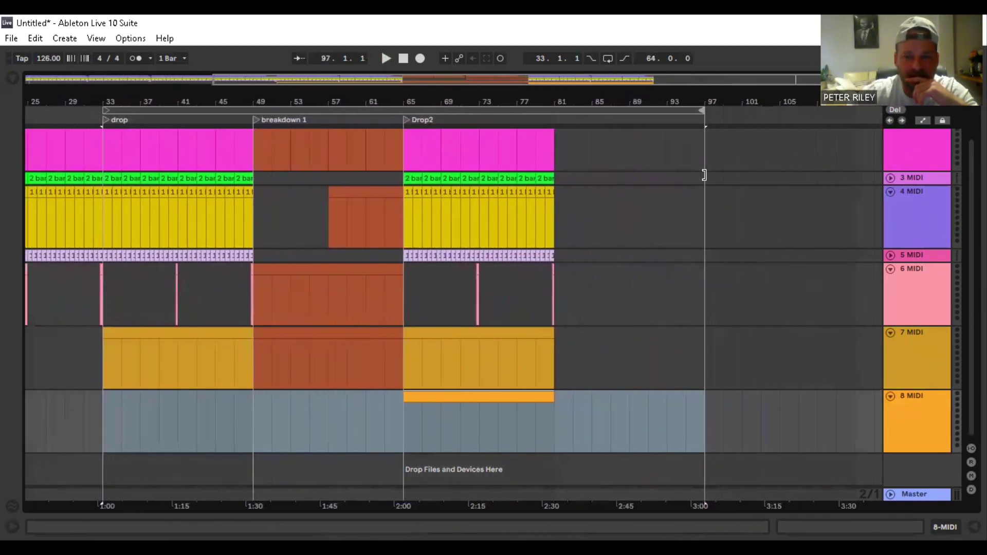
{"action": "left_click", "coordinate": [548, 415]}
{"action": "left_click_drag", "start_coordinate": [558, 418], "coordinate": [401, 115]}
{"action": "left_click", "coordinate": [414, 130]}
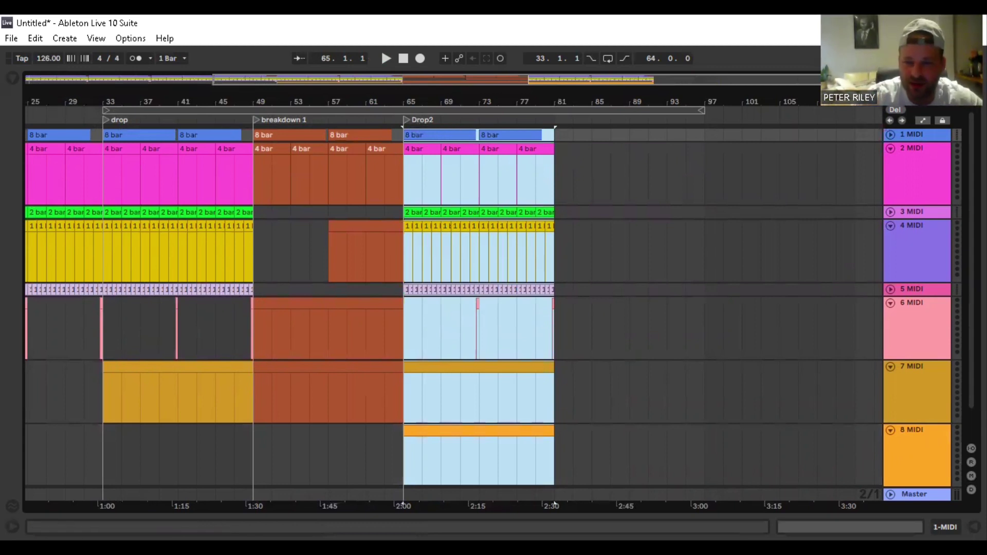
- Duplicate the 16 bar Drop2 section on all eight tracks directly after itself, filling 81.1.1 to 97.1.1
{"action": "scroll", "coordinate": [669, 278], "scroll_direction": "down", "scroll_amount": 1}
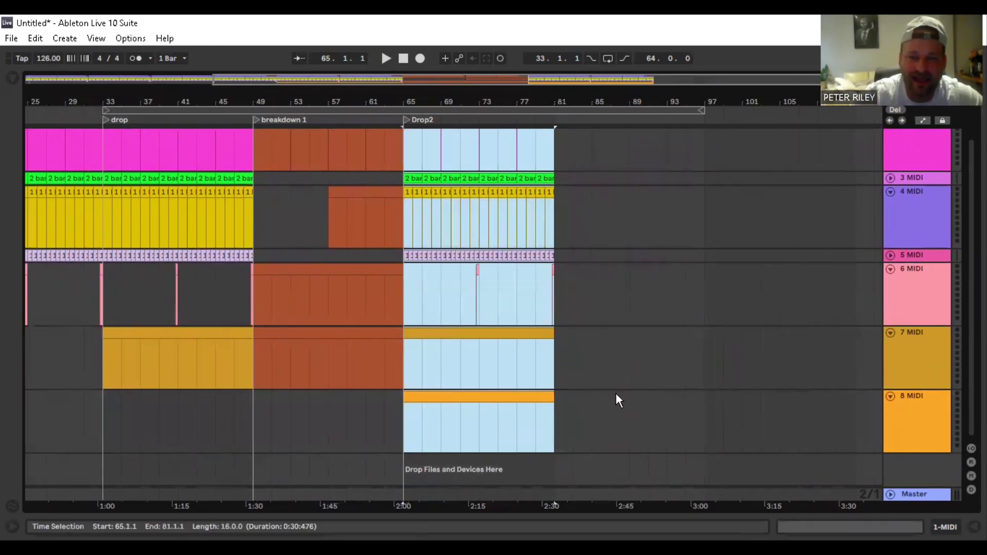
{"action": "left_click", "coordinate": [476, 400]}
{"action": "left_click_drag", "start_coordinate": [554, 425], "coordinate": [400, 57]}
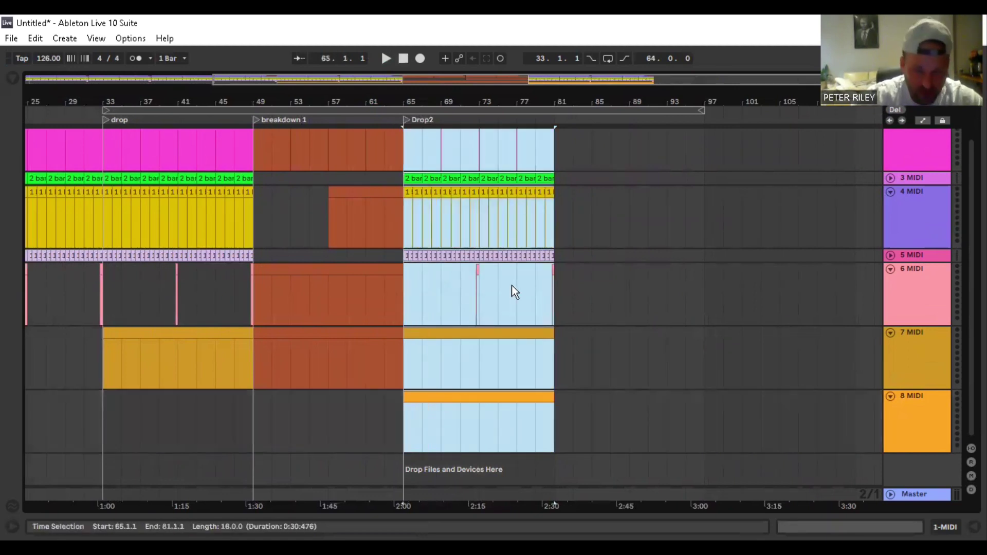
{"action": "key", "text": "ctrl+d"}
{"action": "left_click", "coordinate": [780, 409]}
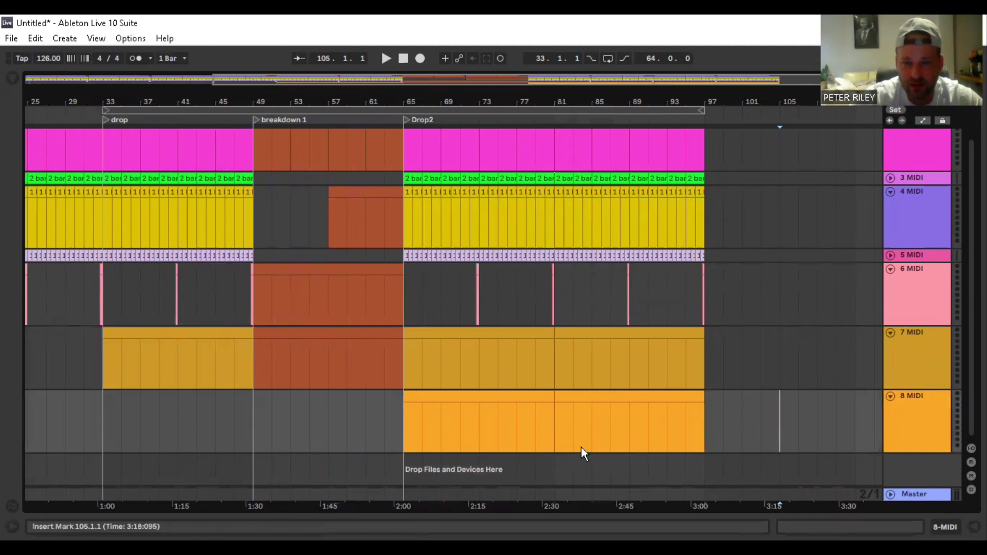
- Highlight the 1 MIDI and 2 MIDI clips from 65.1.1 to 81.1.1, and the 8 MIDI clip from 81.1.1 to 95.1.1
{"action": "left_click_drag", "start_coordinate": [406, 141], "coordinate": [552, 131]}
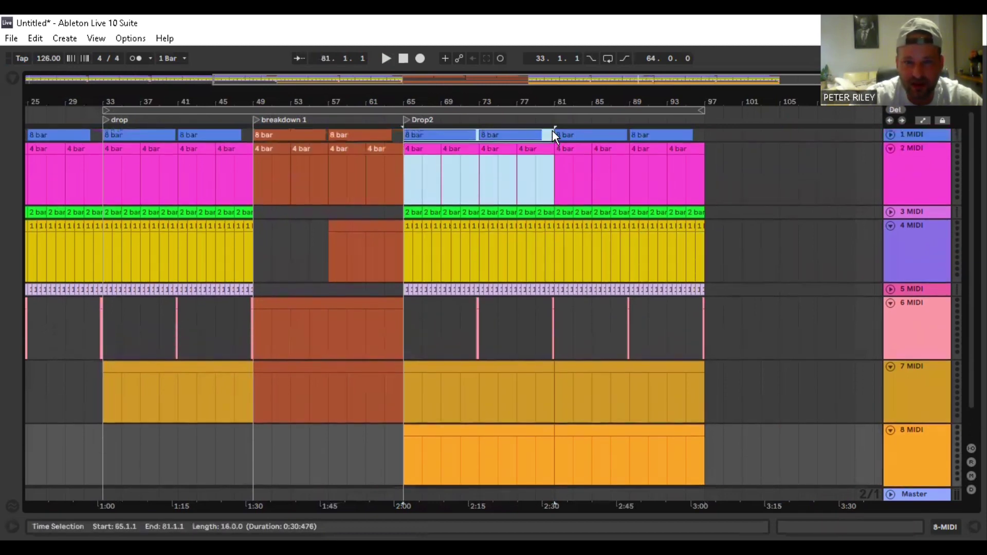
{"action": "scroll", "coordinate": [647, 442], "scroll_direction": "down", "scroll_amount": 2}
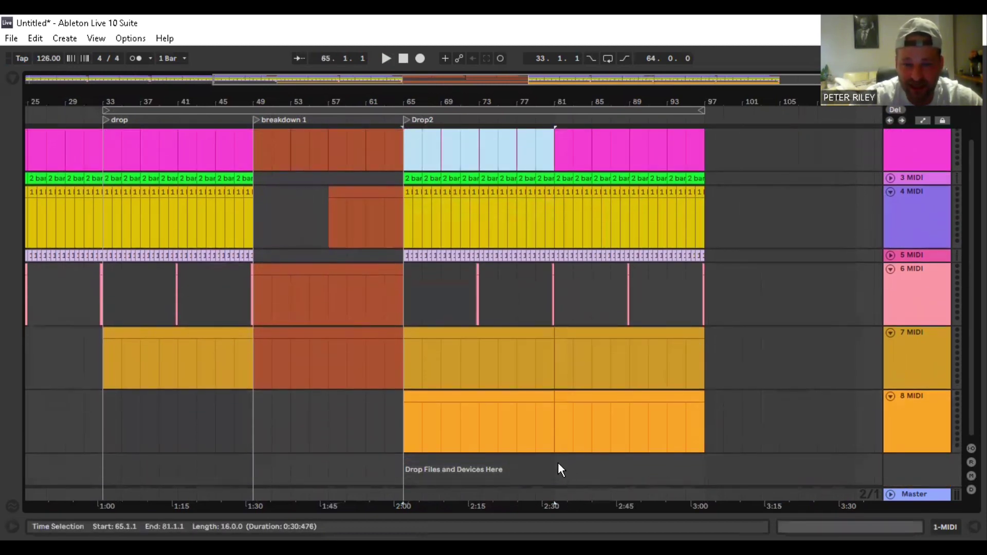
{"action": "left_click_drag", "start_coordinate": [556, 448], "coordinate": [688, 461]}
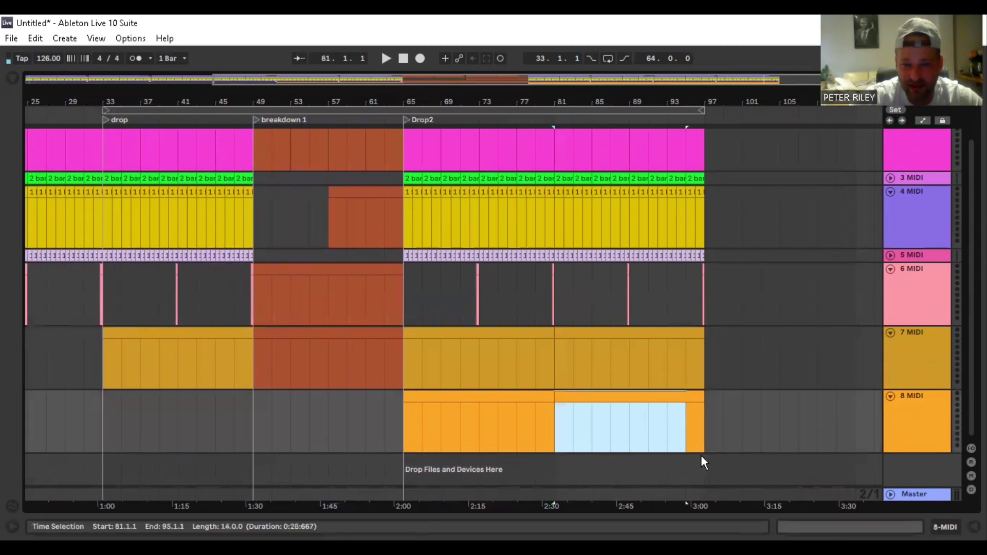
- Fold the 8 MIDI track and insert a new MIDI track below it
{"action": "left_click", "coordinate": [892, 396]}
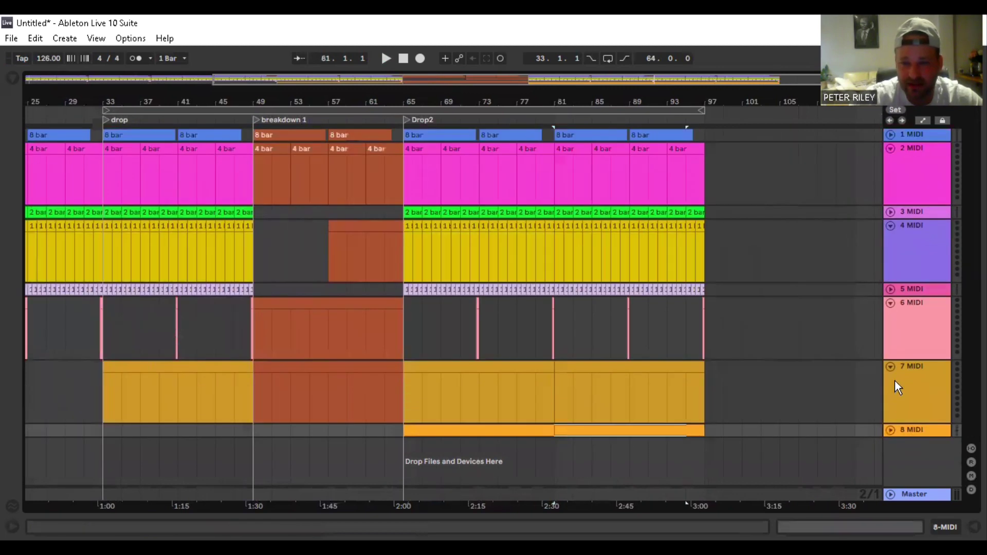
{"action": "right_click", "coordinate": [904, 430]}
{"action": "left_click", "coordinate": [770, 283]}
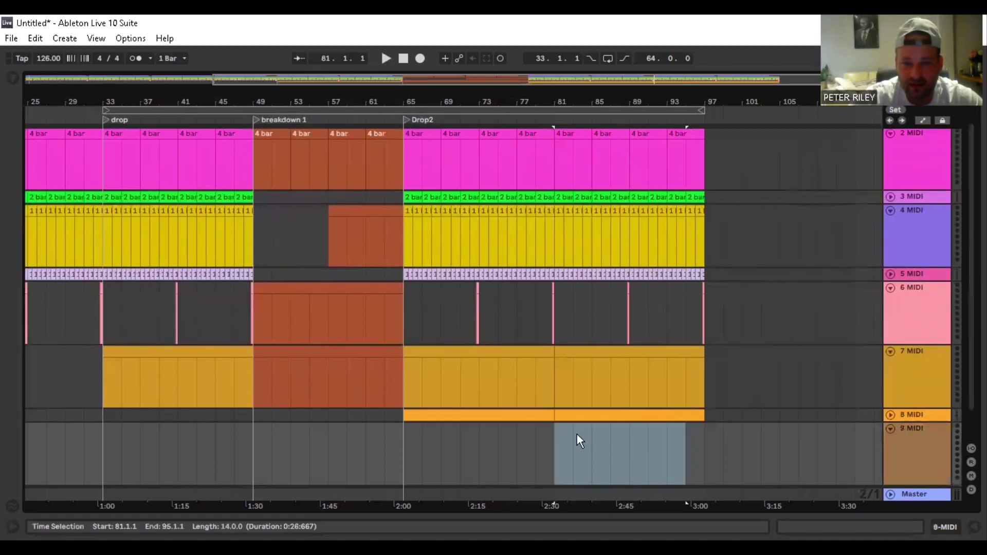
- Insert a 16 bar MIDI clip on the 9 MIDI track from 81.1.1 to 97.1.1 and hide the clip details
{"action": "left_click_drag", "start_coordinate": [556, 435], "coordinate": [712, 432]}
{"action": "right_click", "coordinate": [662, 437]}
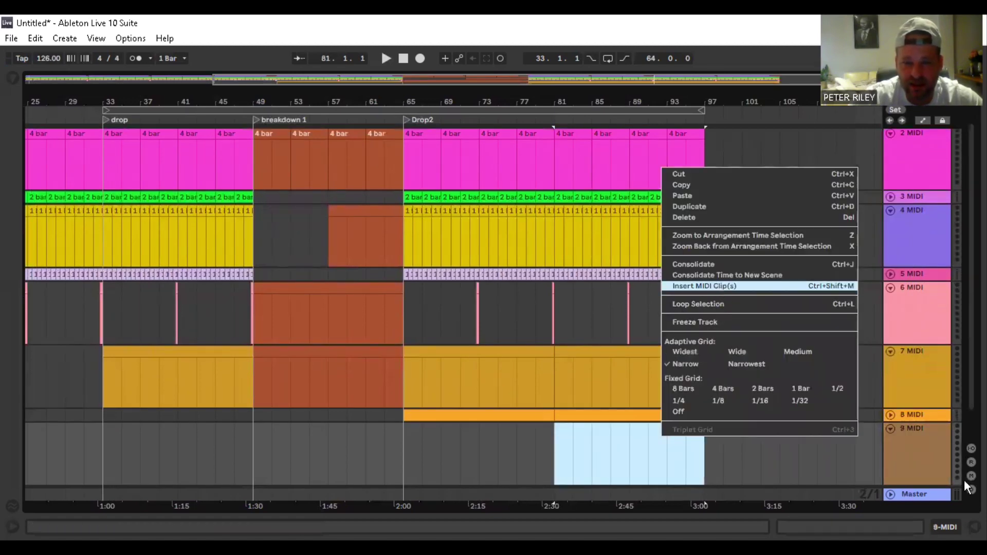
{"action": "left_click", "coordinate": [717, 285]}
{"action": "key", "text": "ctrl+alt+l"}
{"action": "left_click", "coordinate": [505, 397]}
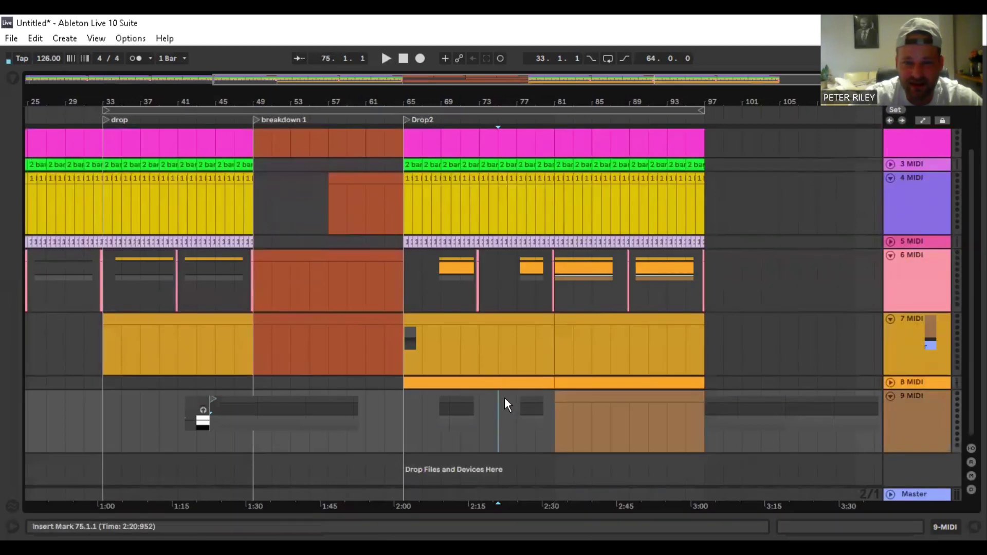
- Trim the start of the 9 MIDI clip to 89.1.1, leaving an 8 bar clip that ends at 97.1.1
{"action": "left_click", "coordinate": [594, 394]}
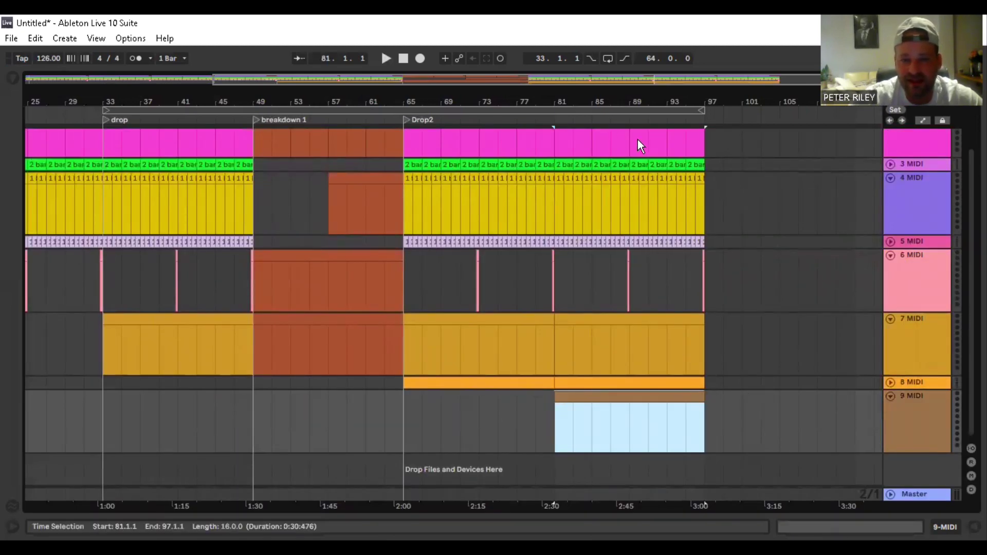
{"action": "left_click_drag", "start_coordinate": [556, 399], "coordinate": [629, 438]}
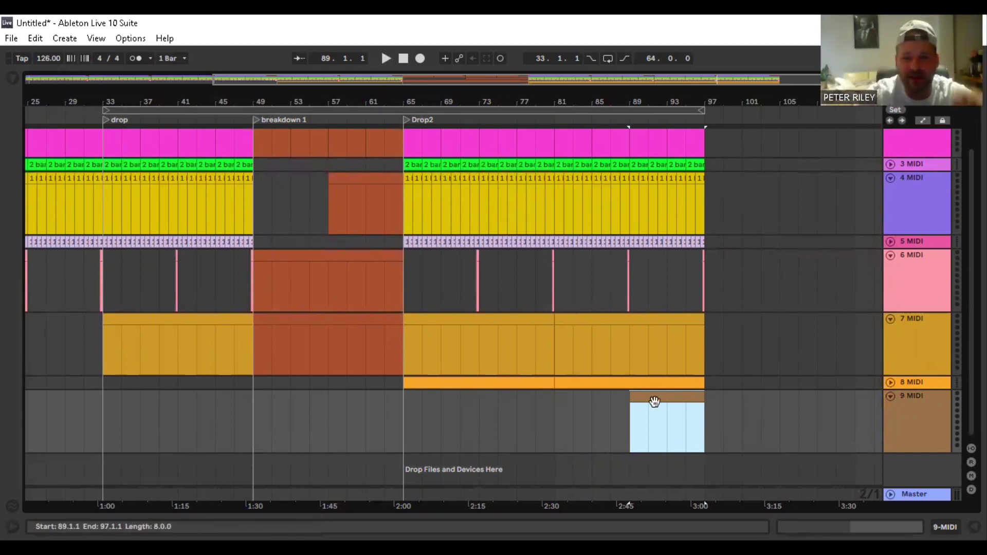
- Shorten the last 4 bar clip on the 2 MIDI track so it ends at 95.1.1
{"action": "scroll", "coordinate": [729, 299], "scroll_direction": "up", "scroll_amount": 3}
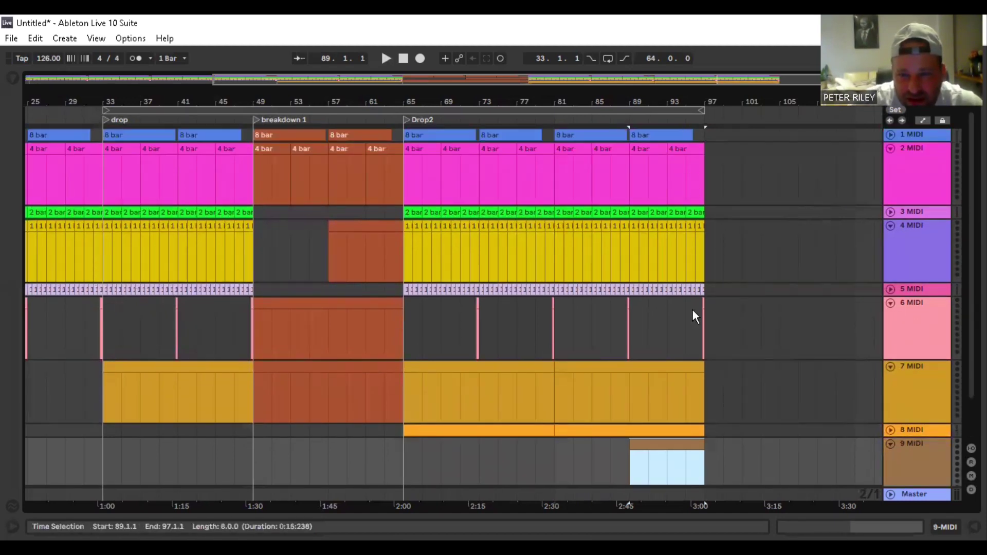
{"action": "left_click", "coordinate": [695, 150]}
{"action": "left_click", "coordinate": [696, 149]}
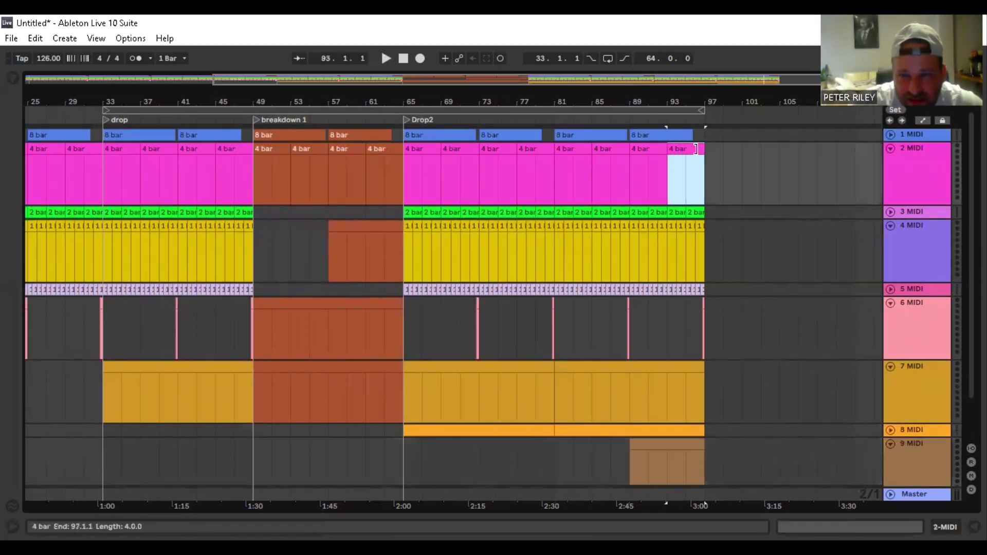
{"action": "left_click_drag", "start_coordinate": [699, 145], "coordinate": [687, 145]}
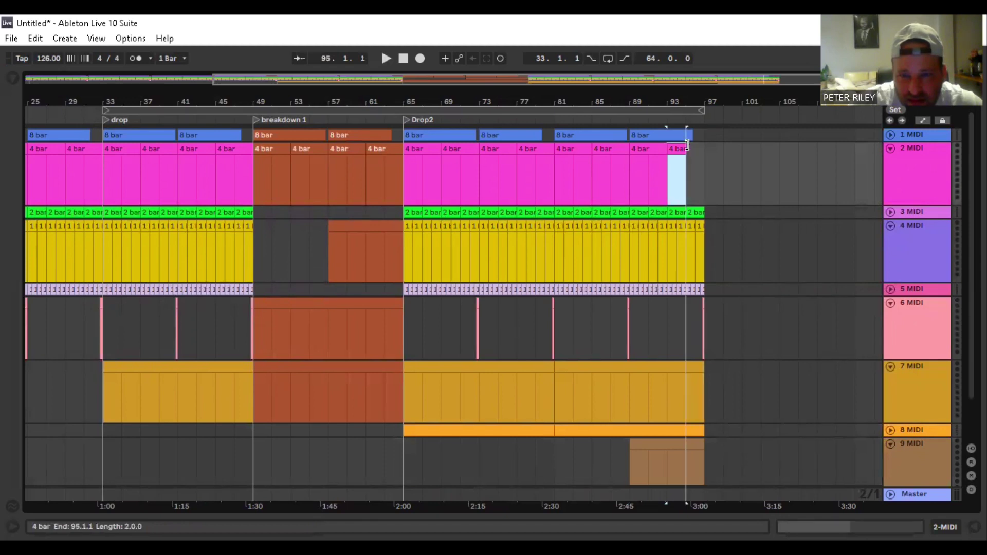
- Delete the 5 MIDI clips from 96.1.1 to 97.1.1 and the last 2 bar clip on the 3 MIDI track
{"action": "left_click", "coordinate": [692, 211]}
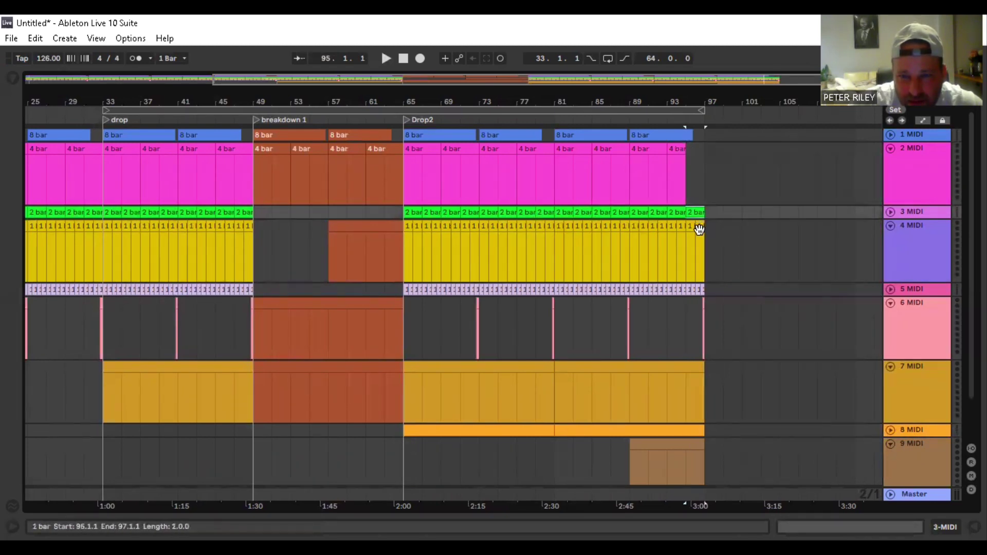
{"action": "left_click", "coordinate": [697, 290]}
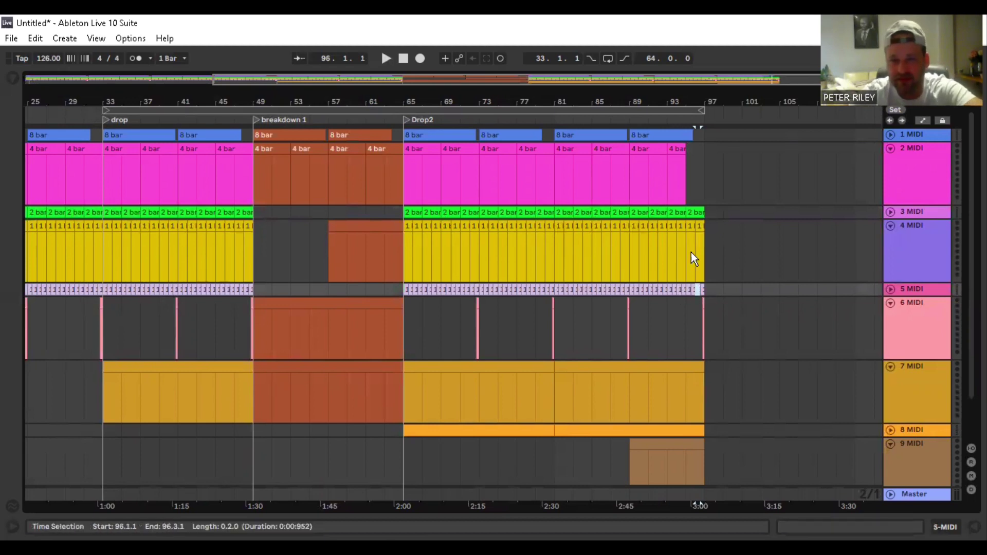
{"action": "left_click", "coordinate": [693, 215]}
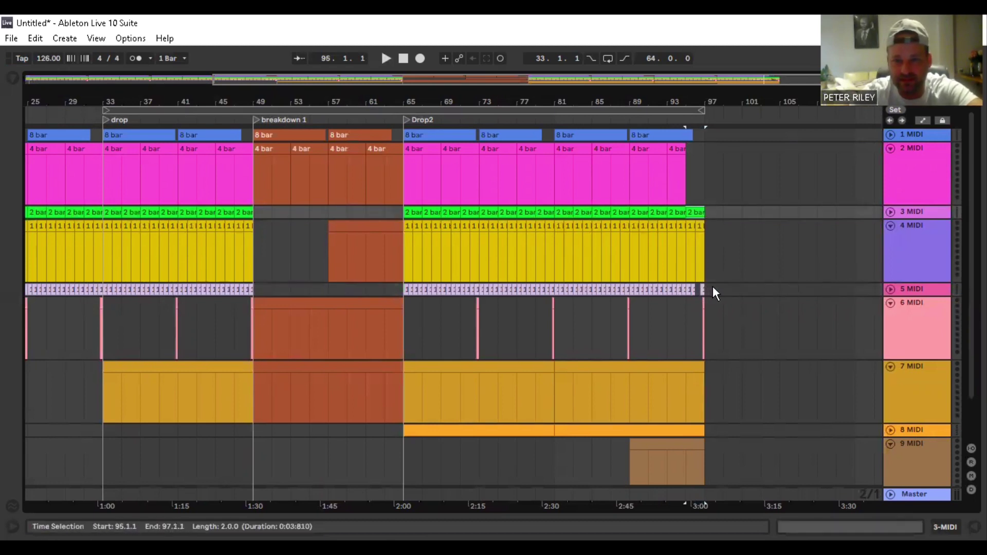
{"action": "left_click", "coordinate": [702, 290]}
{"action": "key", "text": "Delete"}
{"action": "left_click", "coordinate": [701, 212]}
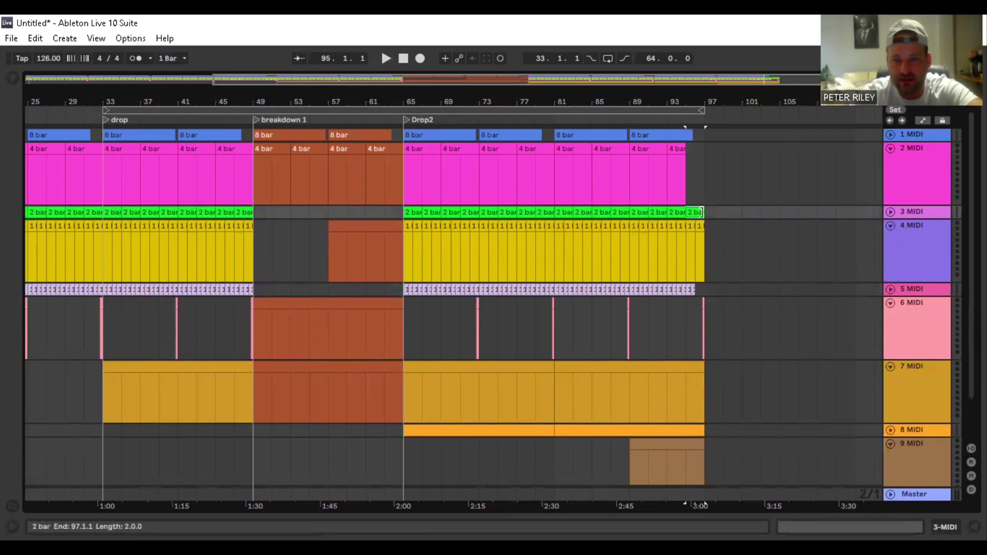
{"action": "key", "text": "Delete"}
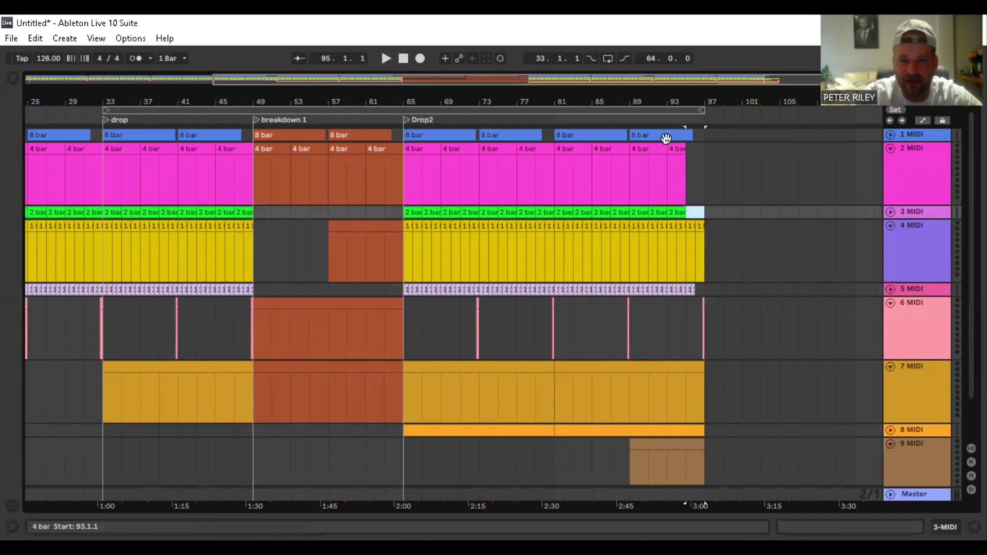
- Shorten the second 8 MIDI clip in Drop2 so it ends at 89.1.1, where the 9 MIDI clip starts
{"action": "scroll", "coordinate": [396, 257], "scroll_direction": "down", "scroll_amount": 3}
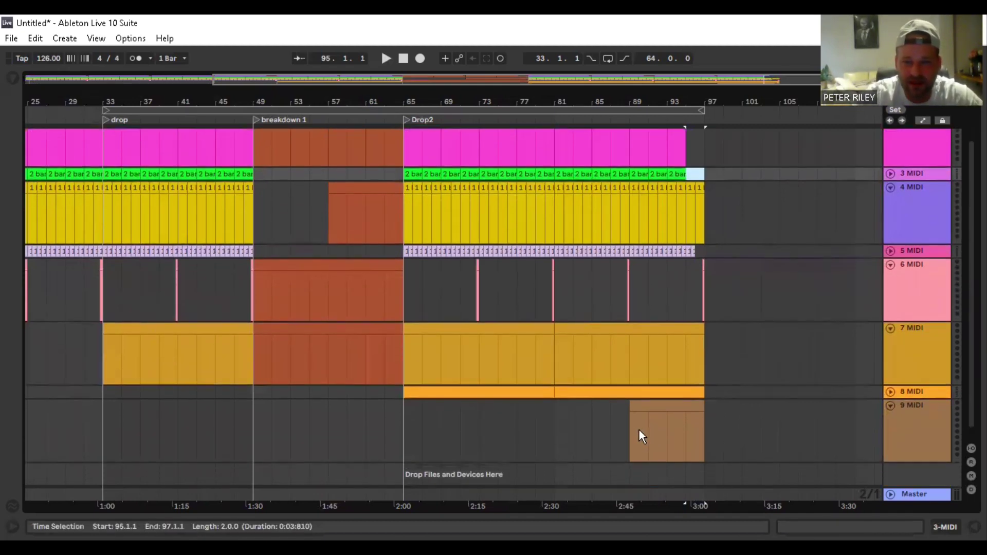
{"action": "left_click", "coordinate": [640, 430]}
{"action": "left_click", "coordinate": [653, 404]}
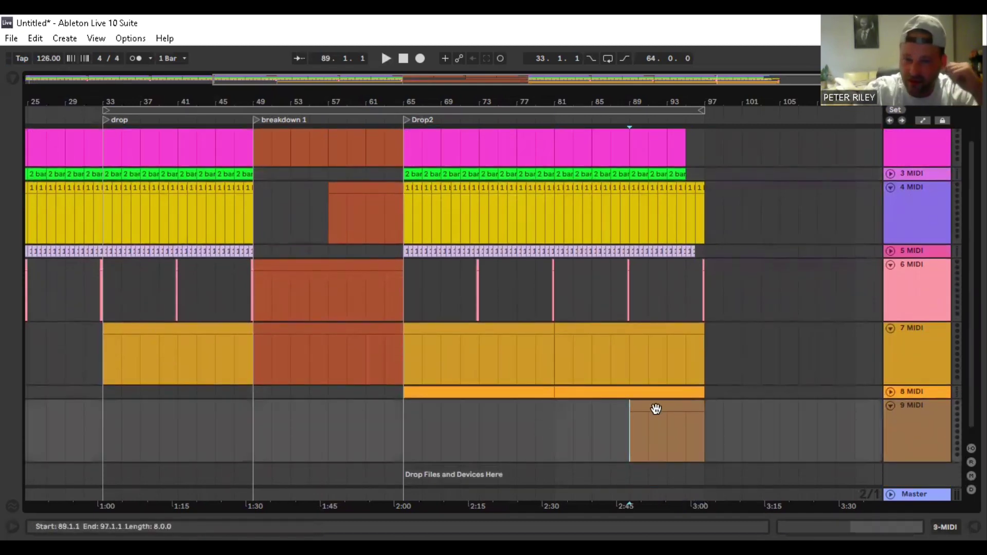
{"action": "left_click_drag", "start_coordinate": [656, 409], "coordinate": [629, 393]}
{"action": "left_click", "coordinate": [682, 392]}
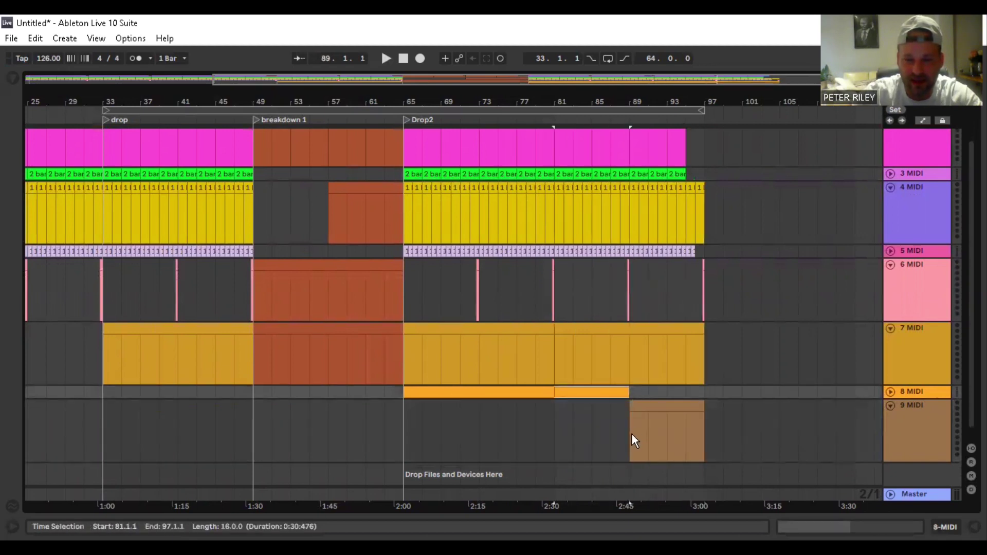
- Extend the 1 MIDI clip that starts at 81.1.1 so it runs to 95.4.1
{"action": "scroll", "coordinate": [637, 366], "scroll_direction": "up", "scroll_amount": 3}
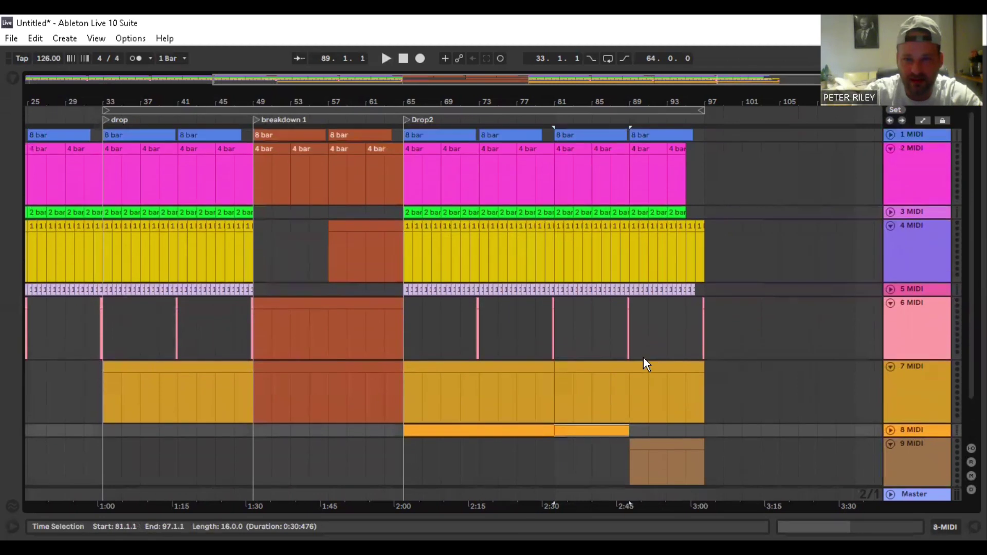
{"action": "left_click", "coordinate": [631, 132]}
{"action": "left_click_drag", "start_coordinate": [632, 132], "coordinate": [693, 132]}
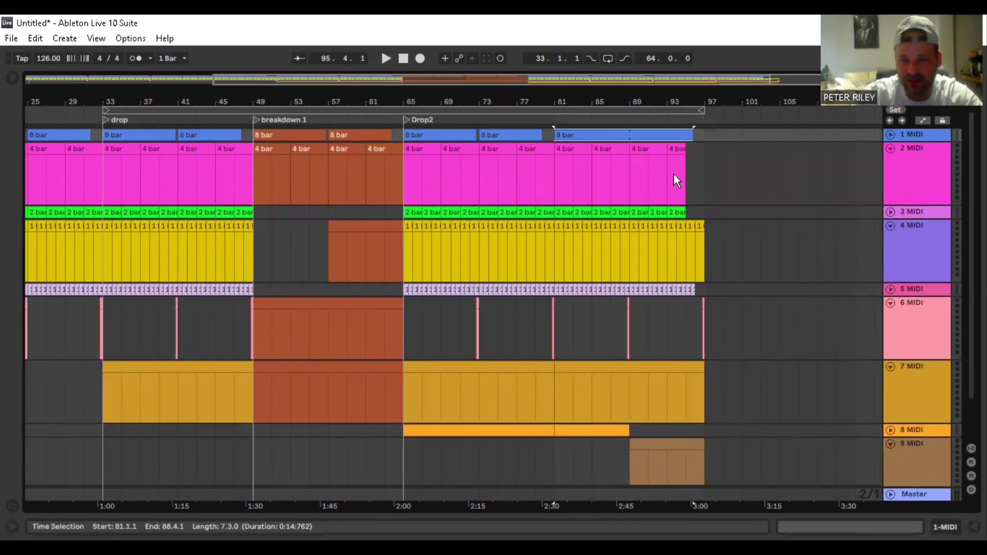
- Highlight the second 16 bars of Drop2, from 81.1.1 to 97.1.1, across all tracks
{"action": "scroll", "coordinate": [591, 433], "scroll_direction": "down", "scroll_amount": 2}
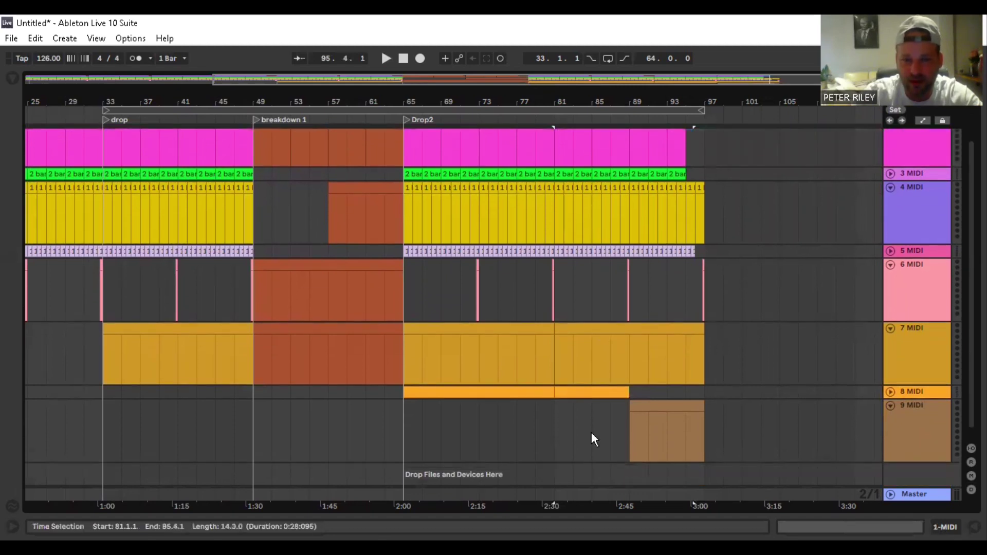
{"action": "left_click_drag", "start_coordinate": [566, 452], "coordinate": [698, 85]}
{"action": "scroll", "coordinate": [566, 314], "scroll_direction": "up", "scroll_amount": 2}
{"action": "scroll", "coordinate": [401, 386], "scroll_direction": "down", "scroll_amount": 2}
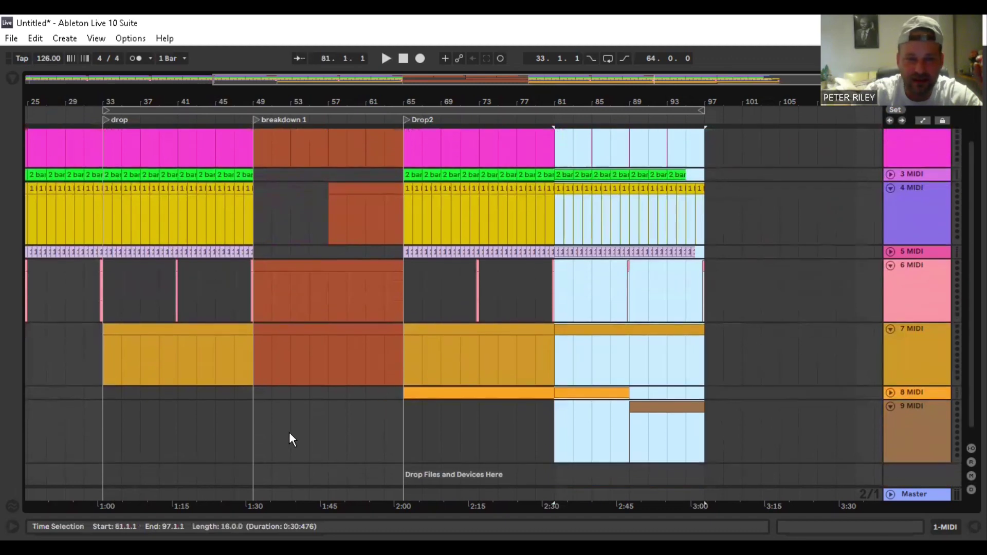
- Copy the 16 bar breakdown 1 section across all tracks to 97.1.1, directly after Drop2
{"action": "left_click", "coordinate": [291, 432]}
{"action": "left_click_drag", "start_coordinate": [294, 418], "coordinate": [410, 87]}
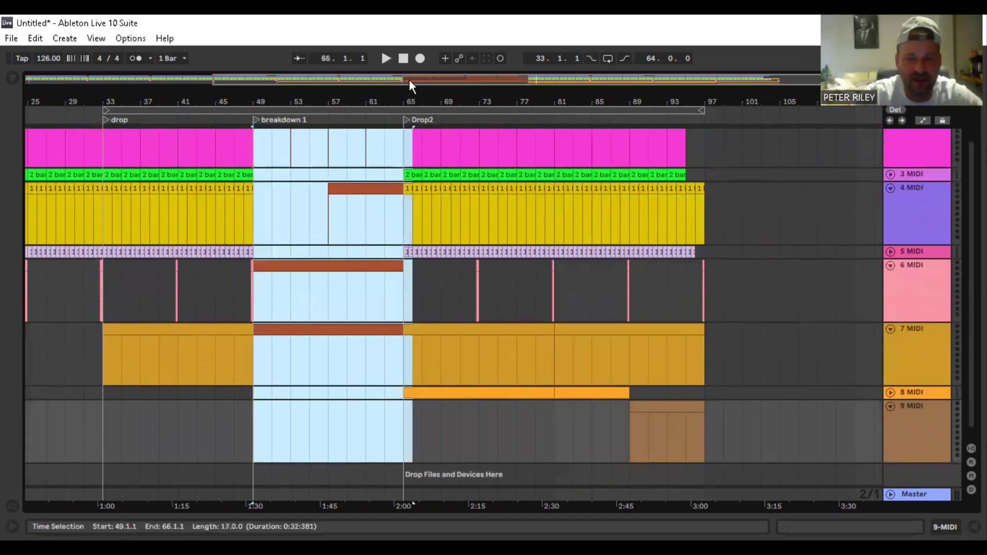
{"action": "left_click_drag", "start_coordinate": [280, 327], "coordinate": [738, 329]}
{"action": "scroll", "coordinate": [683, 226], "scroll_direction": "up", "scroll_amount": 3}
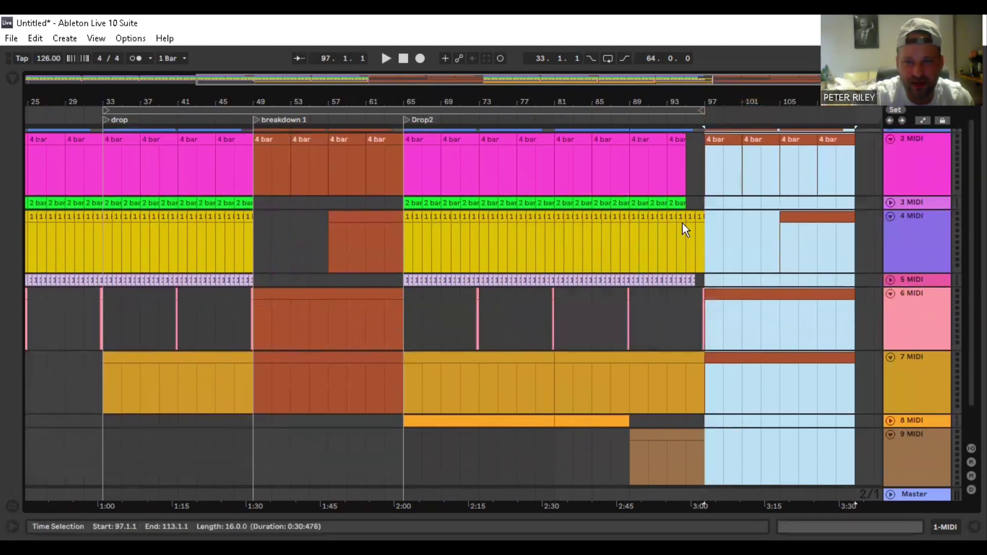
{"action": "left_click_drag", "start_coordinate": [536, 101], "coordinate": [556, 96]}
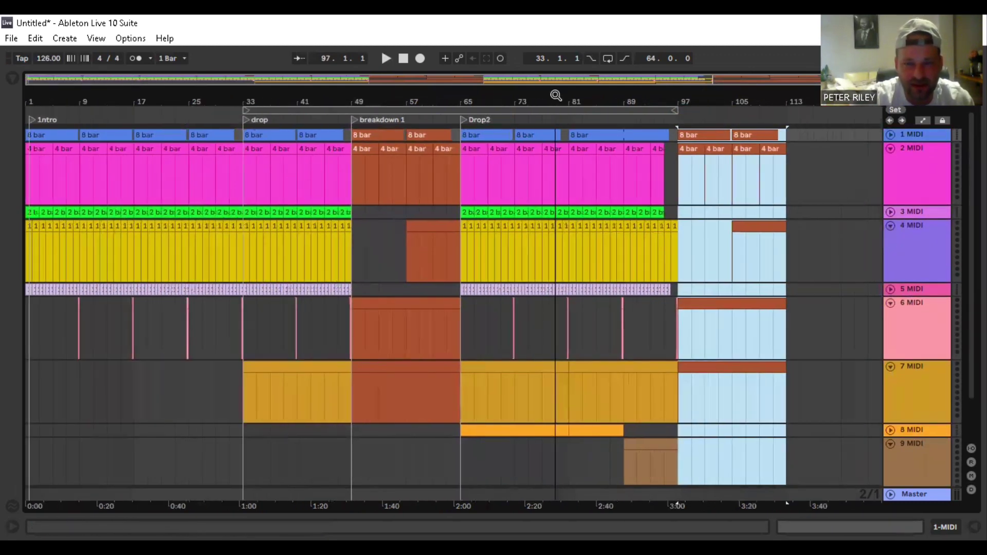
- Duplicate the copied breakdown from 97.1.1 to 113.1.1 across all tracks, making a 32 bar section
{"action": "left_click", "coordinate": [700, 138]}
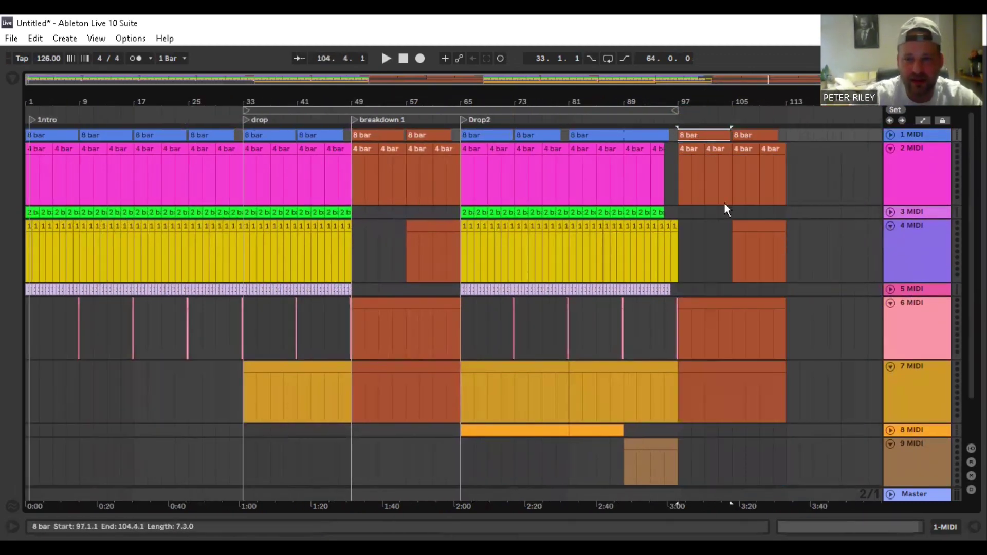
{"action": "left_click_drag", "start_coordinate": [789, 157], "coordinate": [678, 461]}
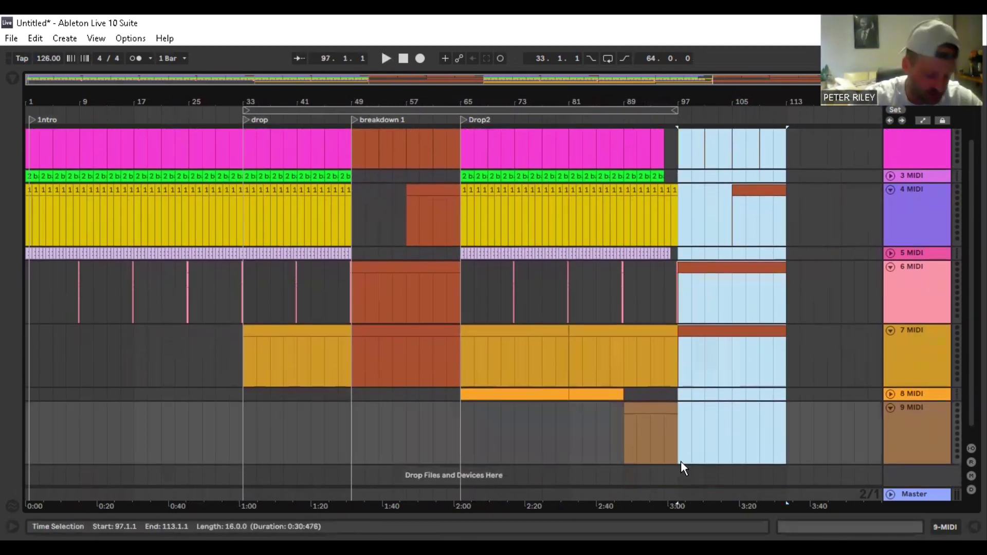
{"action": "key", "text": "ctrl+d"}
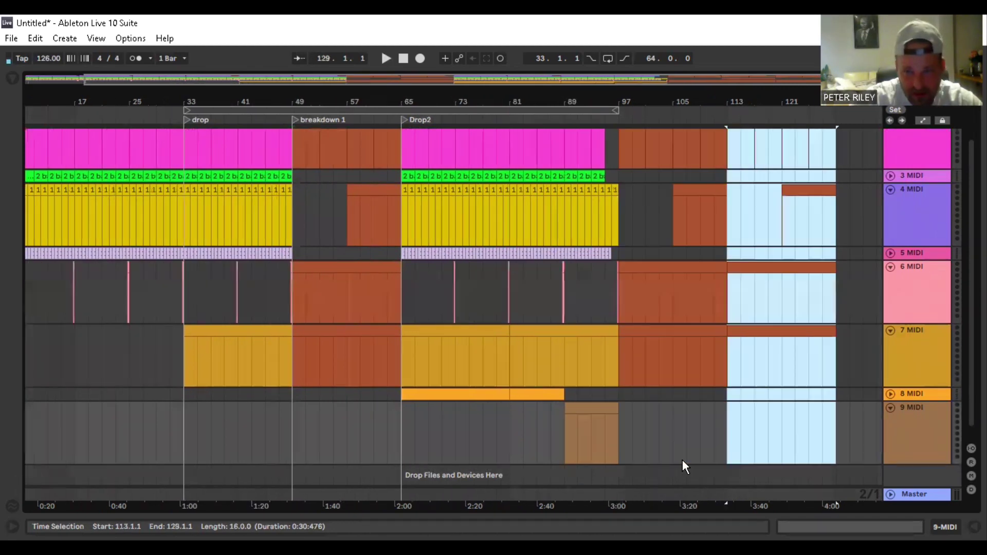
- Highlight the 32 bar Drop2 section from 65.1.1 to 97.1.1, and the 32 bar breakdown from 97.1.1 to 129.1.1
{"action": "left_click", "coordinate": [688, 419]}
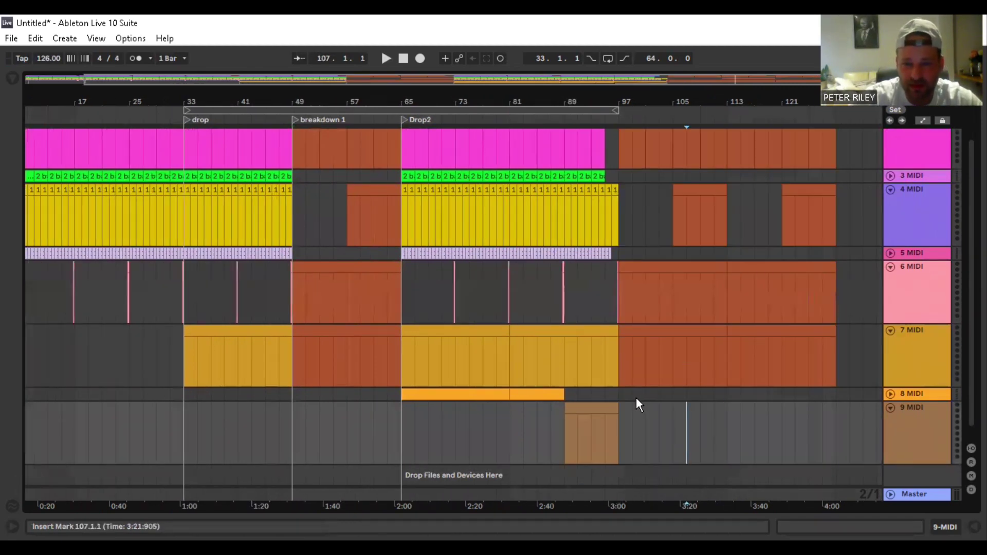
{"action": "left_click_drag", "start_coordinate": [637, 397], "coordinate": [728, 127]}
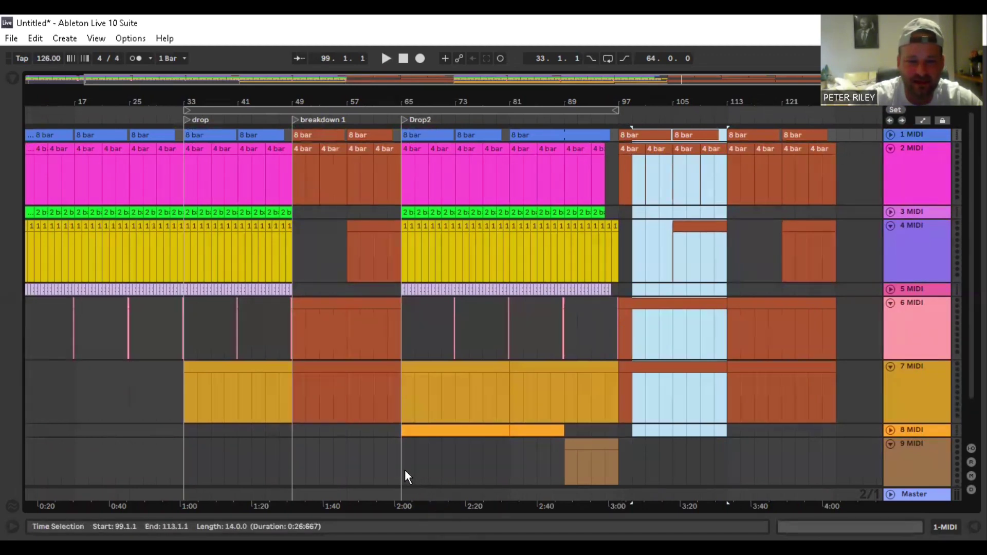
{"action": "left_click_drag", "start_coordinate": [406, 471], "coordinate": [622, 112]}
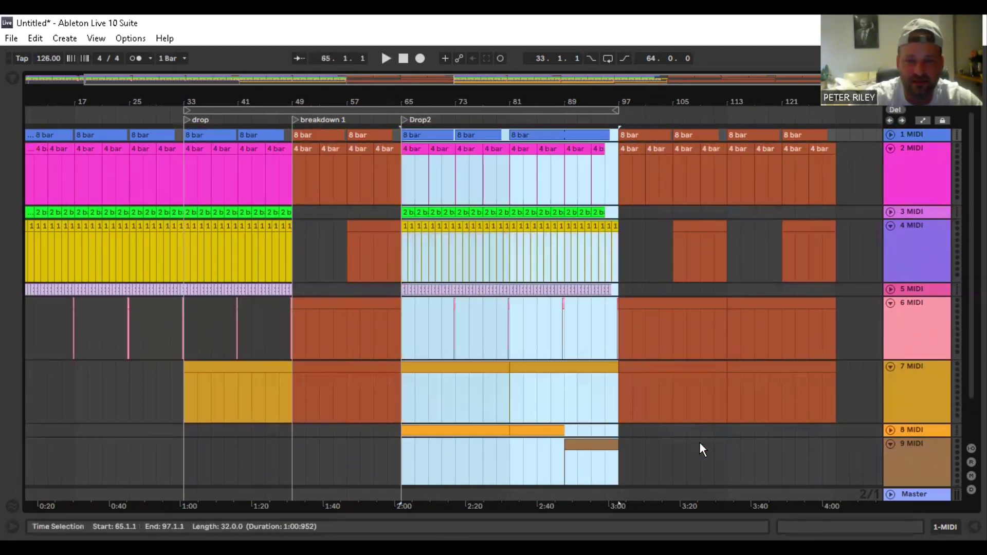
{"action": "left_click_drag", "start_coordinate": [624, 434], "coordinate": [846, 128]}
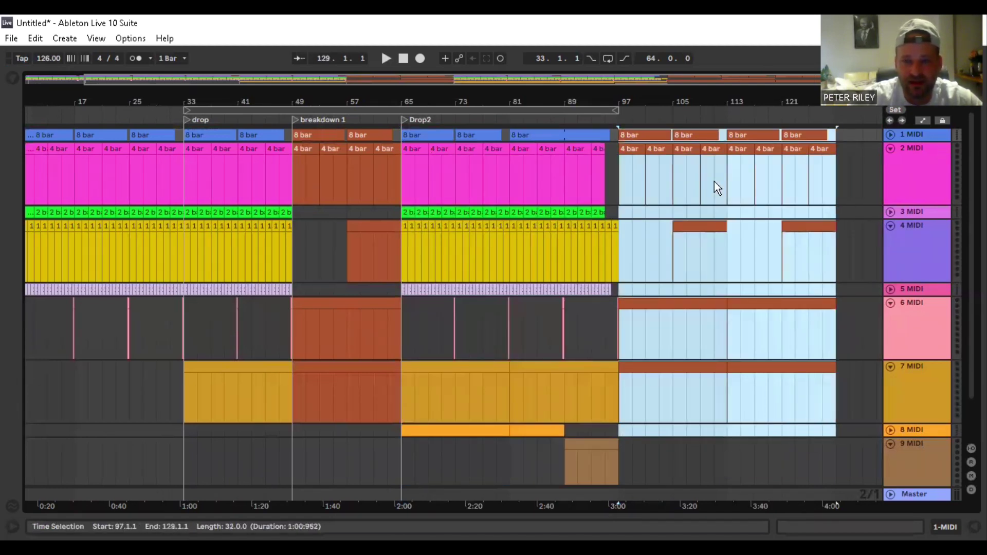
- Delete the 2 MIDI, 6 MIDI and 7 MIDI clips between 97.1.1 and 113.1.1 in the second breakdown
{"action": "left_click_drag", "start_coordinate": [714, 181], "coordinate": [619, 149]}
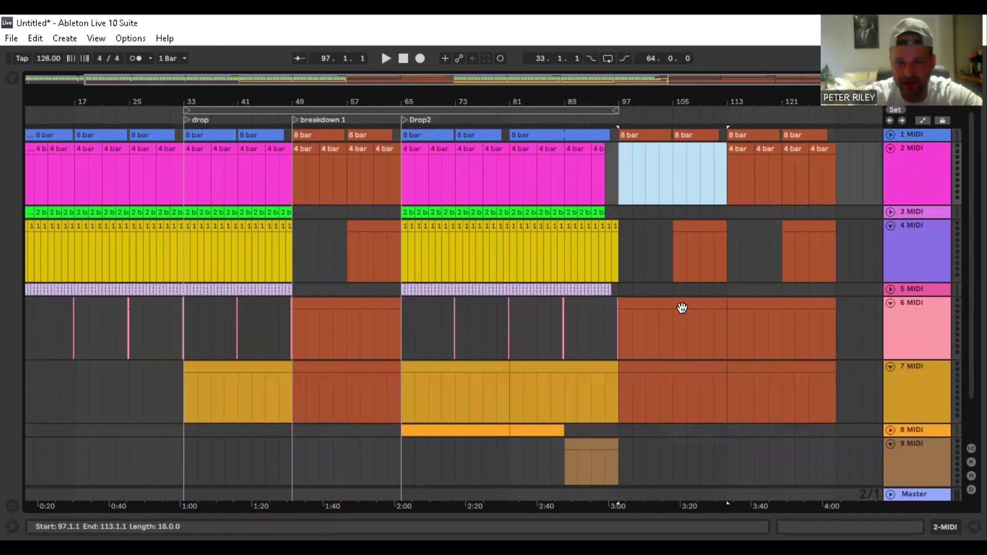
{"action": "left_click_drag", "start_coordinate": [683, 307], "coordinate": [705, 375]}
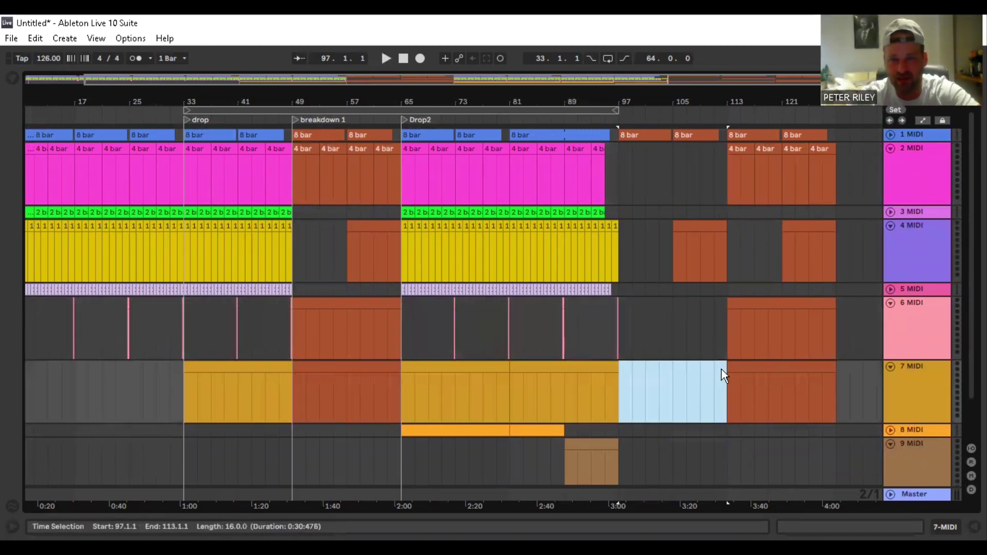
{"action": "scroll", "coordinate": [738, 329], "scroll_direction": "down", "scroll_amount": 2}
{"action": "scroll", "coordinate": [776, 413], "scroll_direction": "up", "scroll_amount": 2}
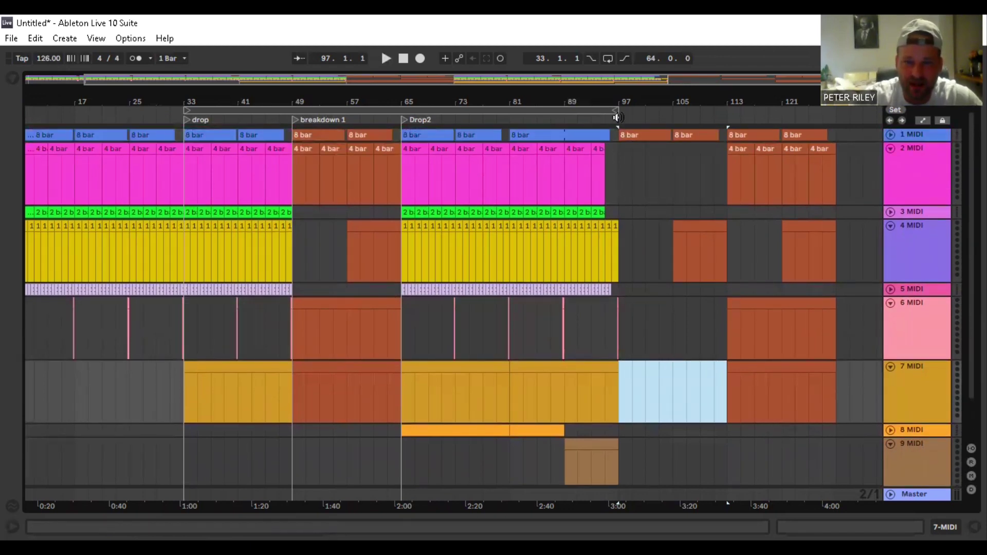
- Add a locator at 97.1.1 and name it "Breakdown 2"
{"action": "right_click", "coordinate": [618, 118]}
{"action": "left_click", "coordinate": [671, 151]}
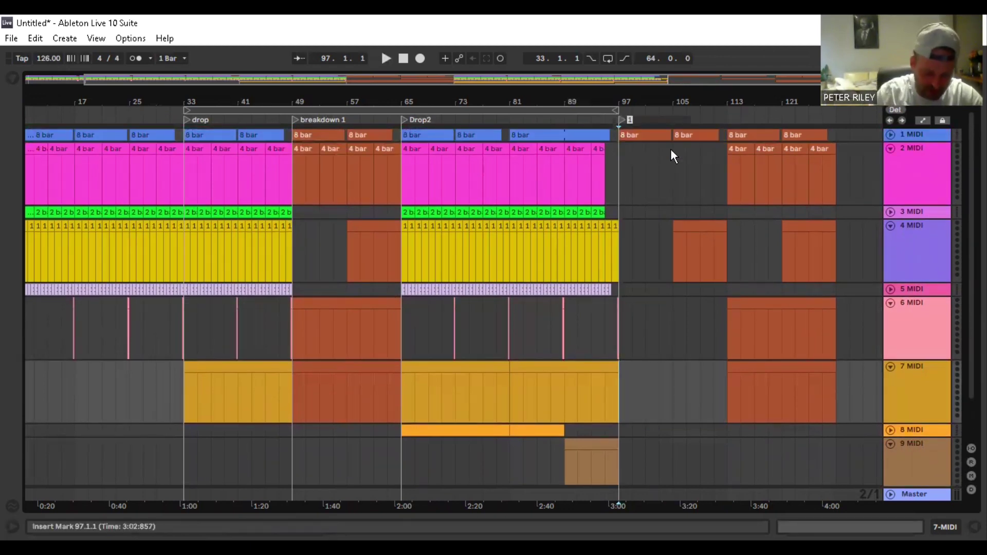
{"action": "type", "text": "Breakdown"}
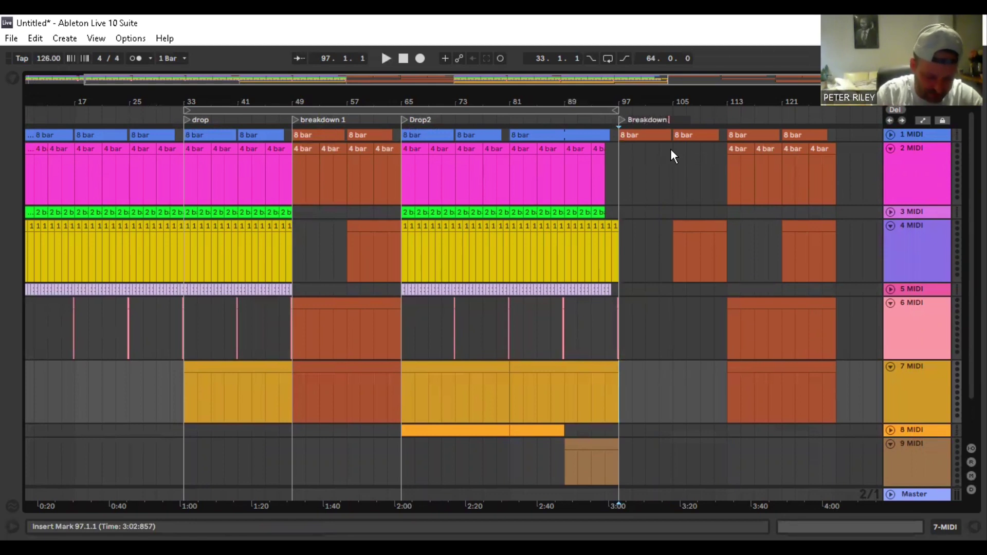
{"action": "type", "text": " 2"}
{"action": "left_click", "coordinate": [654, 168]}
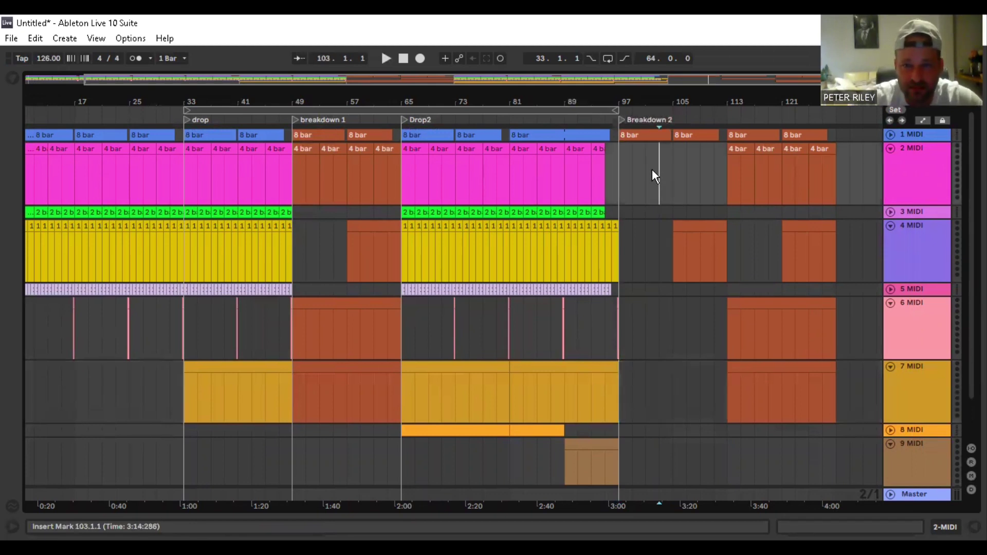
- Copy the 32 bar Drop2 section across all tracks to 129.1.1, directly after the second breakdown
{"action": "scroll", "coordinate": [588, 368], "scroll_direction": "down", "scroll_amount": 2}
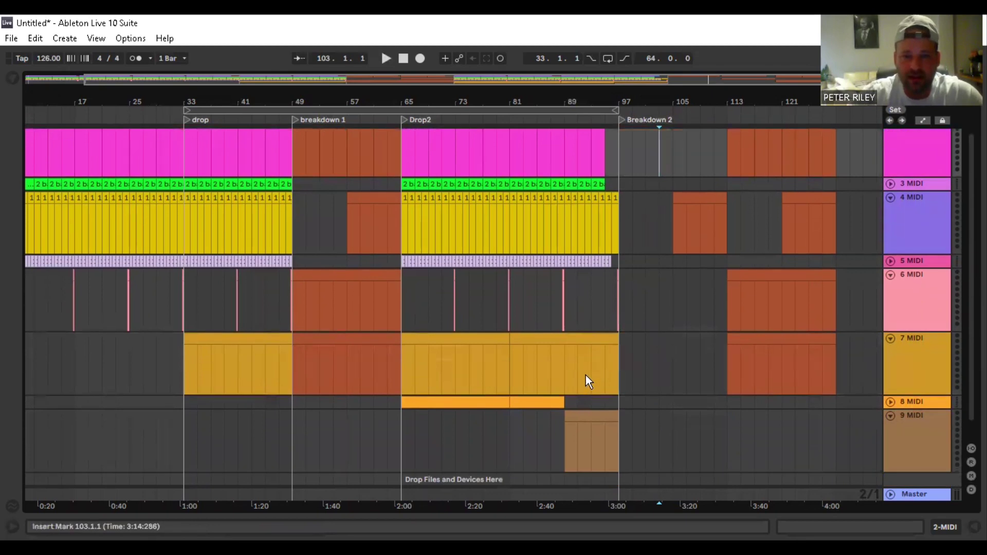
{"action": "scroll", "coordinate": [589, 378], "scroll_direction": "up", "scroll_amount": 2}
{"action": "scroll", "coordinate": [402, 449], "scroll_direction": "down", "scroll_amount": 2}
{"action": "left_click_drag", "start_coordinate": [408, 461], "coordinate": [618, 93]}
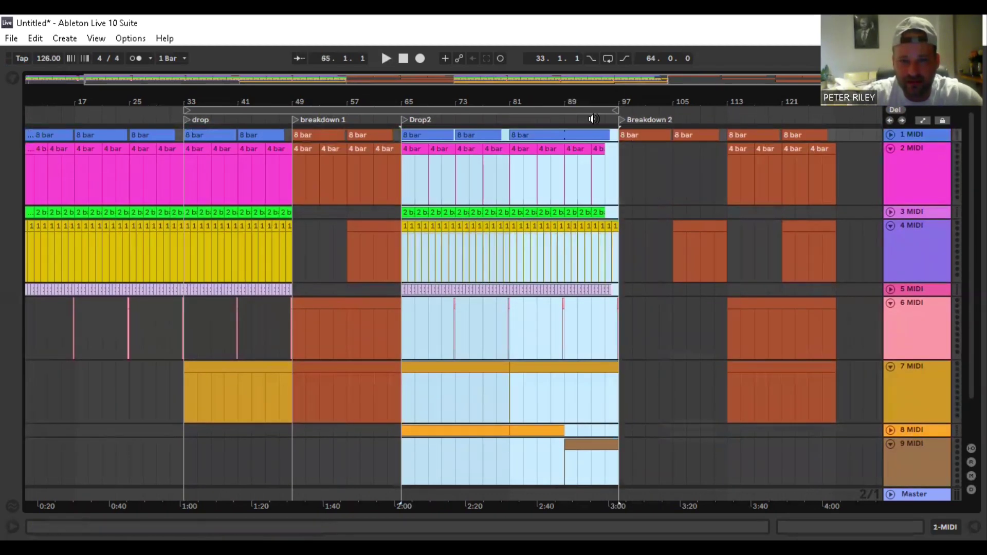
{"action": "left_click_drag", "start_coordinate": [428, 139], "coordinate": [852, 129]}
{"action": "double_click", "coordinate": [603, 103]}
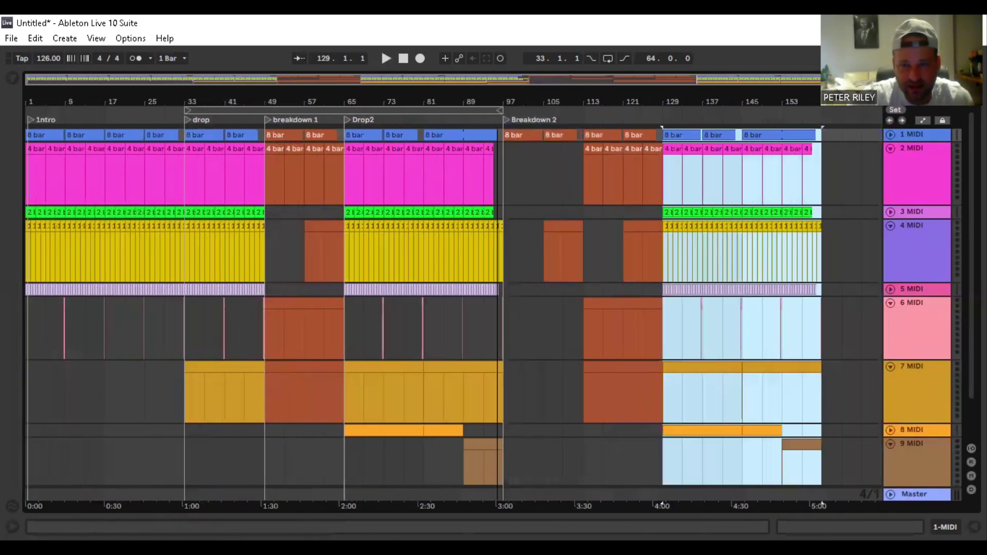
{"action": "left_click", "coordinate": [662, 171]}
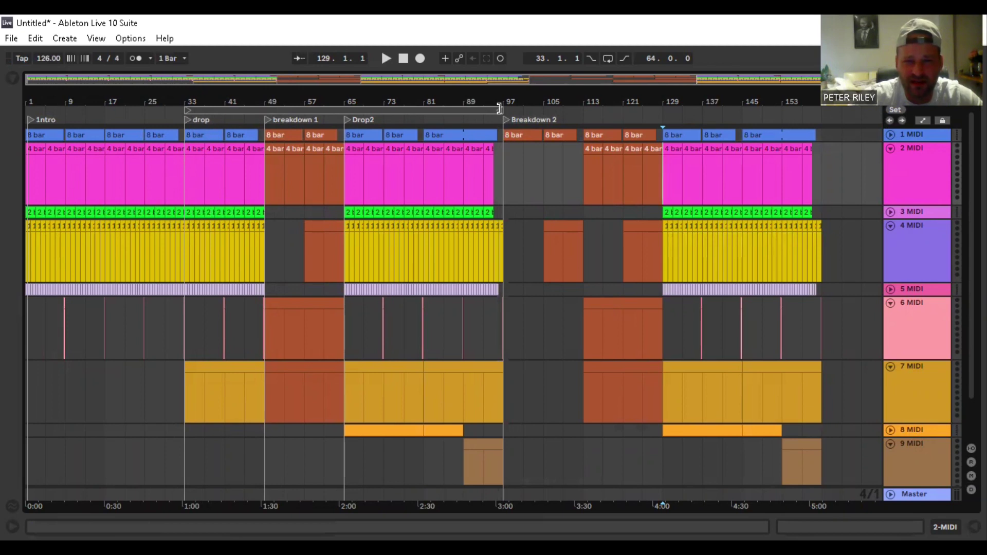
- Extend the loop region's end to bar 161, making the loop 128 bars long
{"action": "left_click_drag", "start_coordinate": [502, 110], "coordinate": [817, 141]}
{"action": "left_click", "coordinate": [856, 239]}
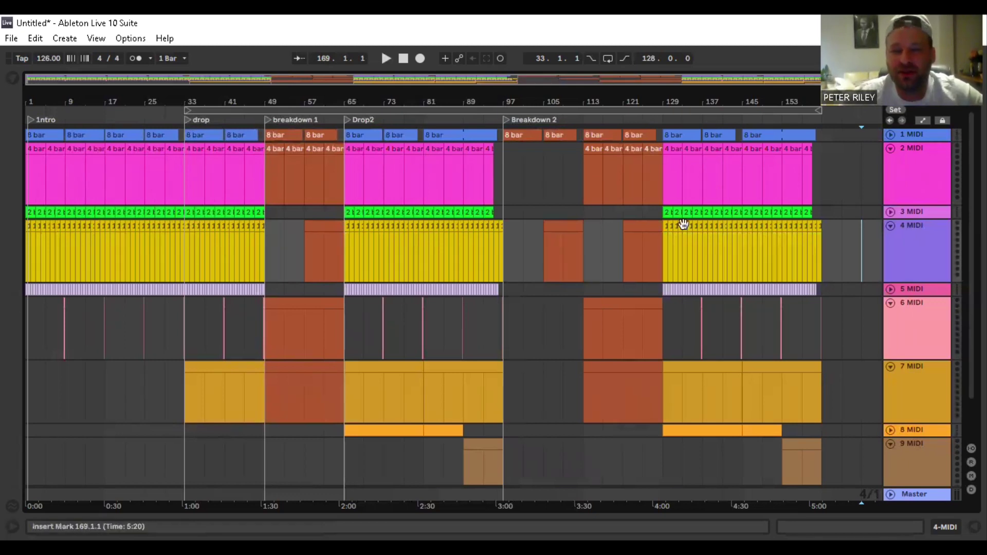
- Compare the Drop2 section, bars 65 to 97, with the section at bars 129 to 161 by selecting each across the tracks
{"action": "scroll", "coordinate": [705, 391], "scroll_direction": "down", "scroll_amount": 1}
{"action": "left_click_drag", "start_coordinate": [667, 449], "coordinate": [780, 435]}
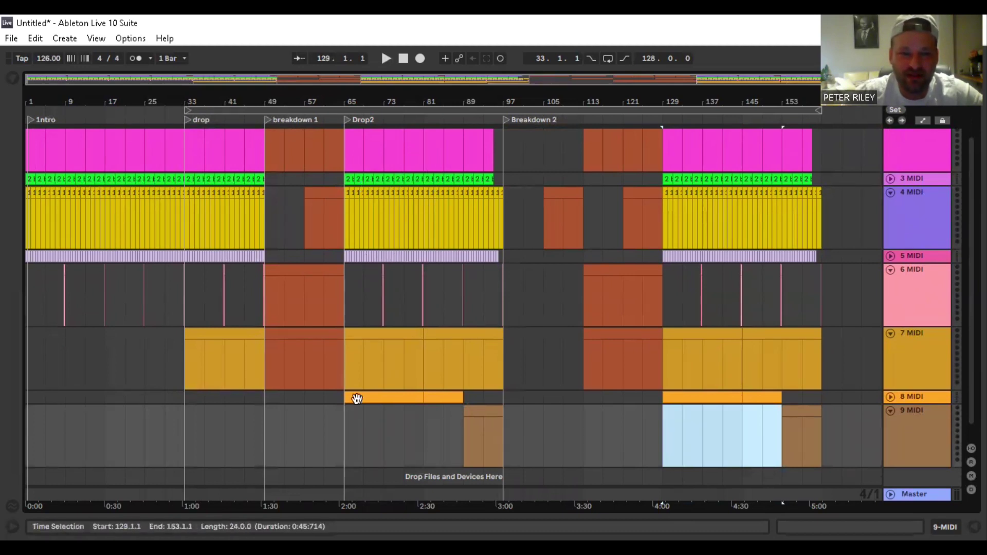
{"action": "left_click_drag", "start_coordinate": [350, 447], "coordinate": [504, 103]}
{"action": "scroll", "coordinate": [687, 406], "scroll_direction": "down", "scroll_amount": 3}
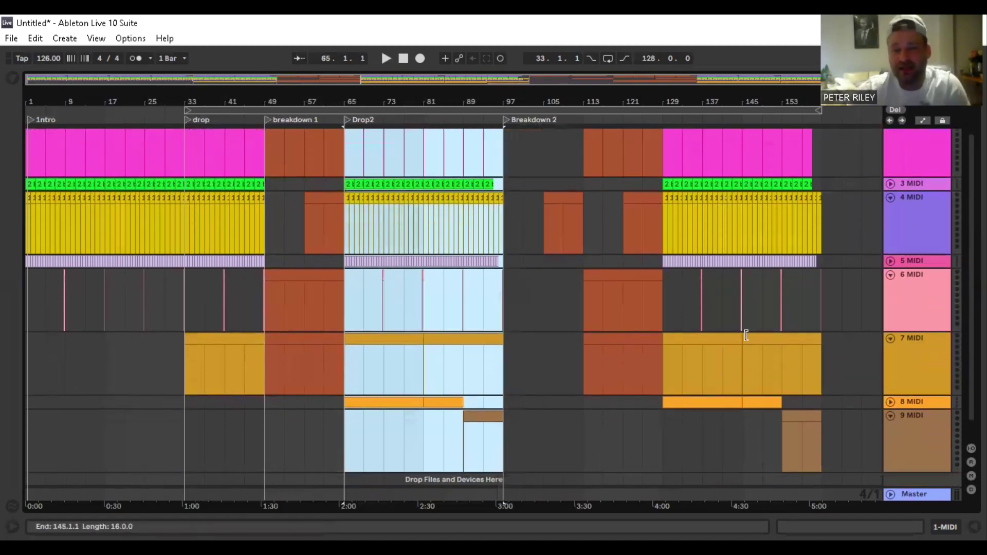
{"action": "left_click_drag", "start_coordinate": [663, 425], "coordinate": [819, 128]}
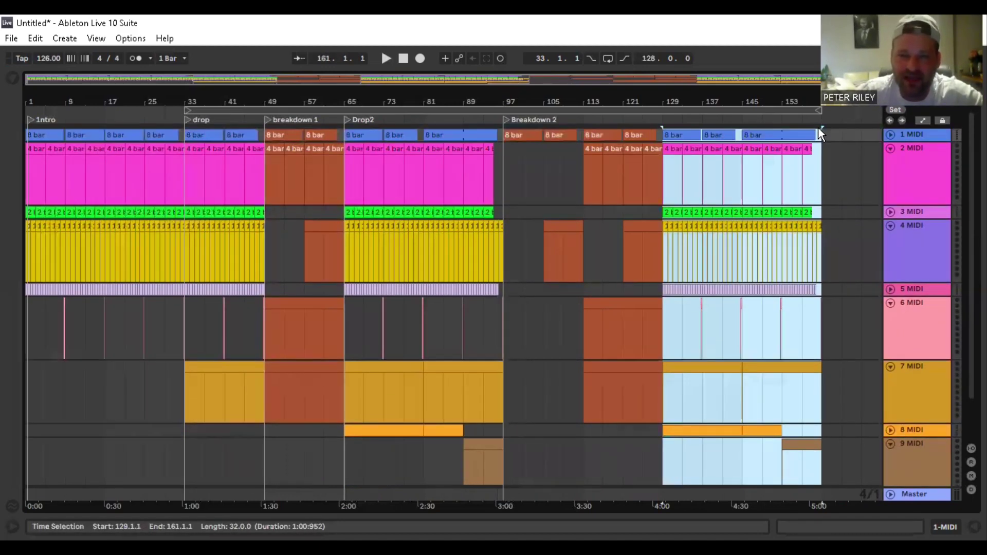
{"action": "scroll", "coordinate": [745, 342], "scroll_direction": "down", "scroll_amount": 3}
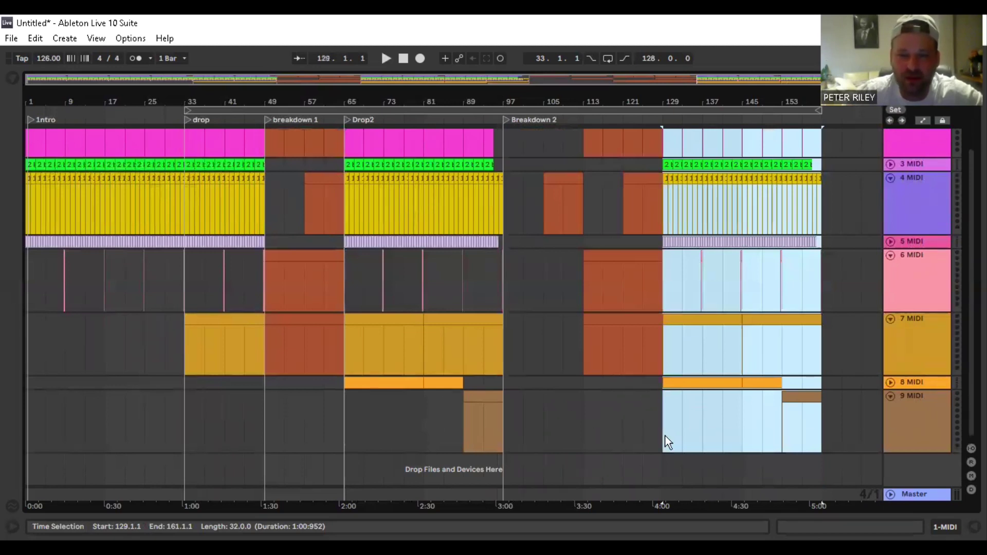
- Insert a new MIDI track below the 9 MIDI track
{"action": "left_click", "coordinate": [688, 452]}
{"action": "left_click_drag", "start_coordinate": [666, 451], "coordinate": [766, 454]}
{"action": "left_click", "coordinate": [724, 451]}
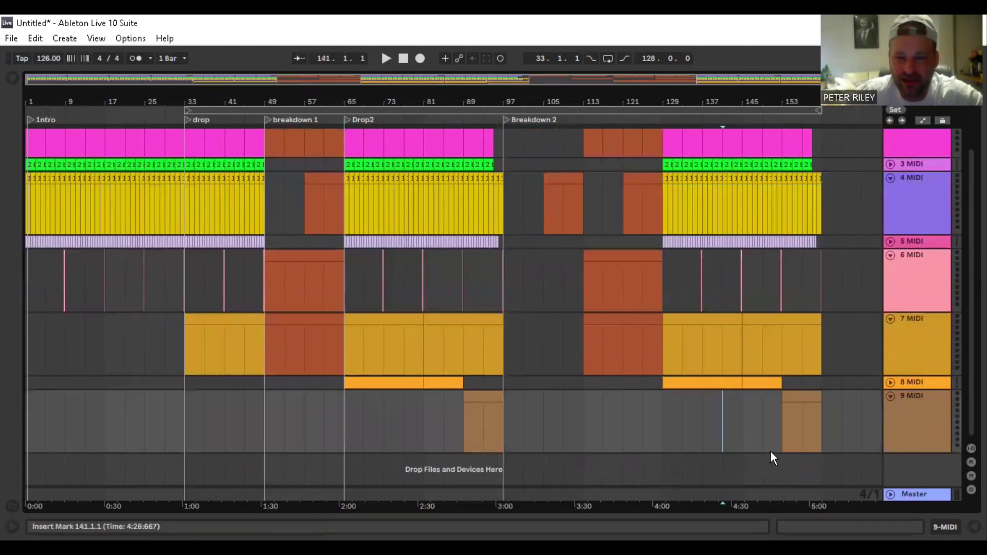
{"action": "left_click", "coordinate": [909, 400]}
{"action": "right_click", "coordinate": [909, 401]}
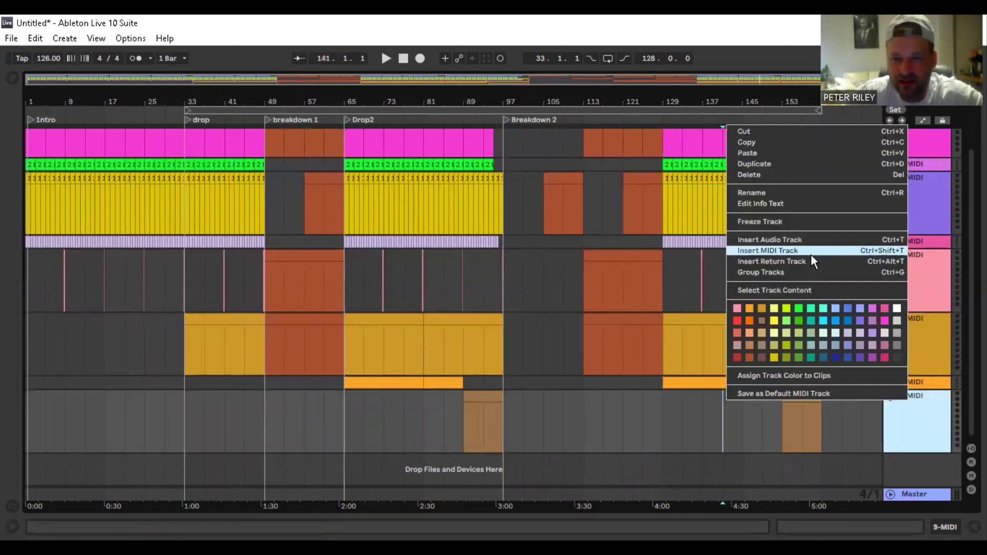
{"action": "left_click", "coordinate": [810, 253]}
- Insert an empty MIDI clip on the 10 MIDI track spanning bars 129 to 161, and hide the clip editor
{"action": "left_click_drag", "start_coordinate": [663, 433], "coordinate": [822, 437]}
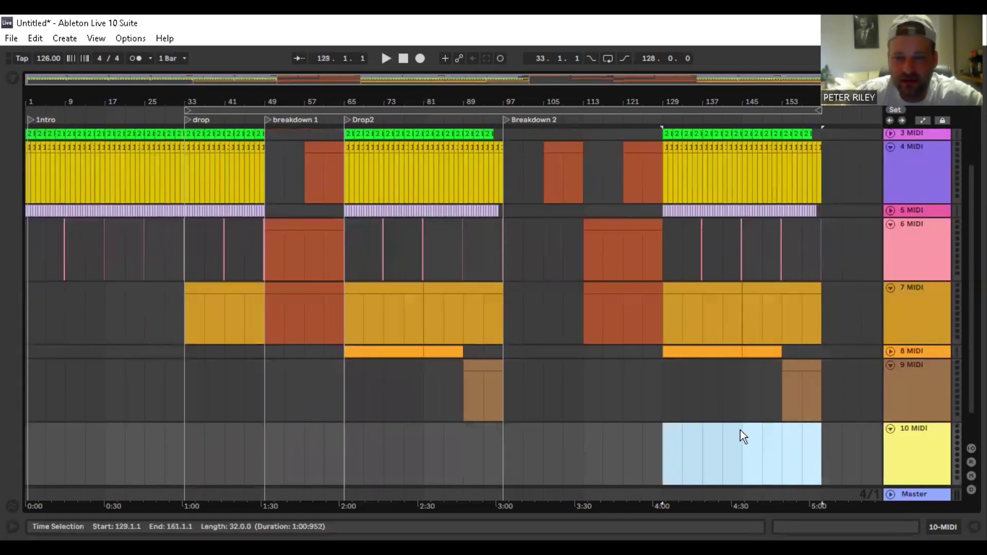
{"action": "right_click", "coordinate": [741, 434]}
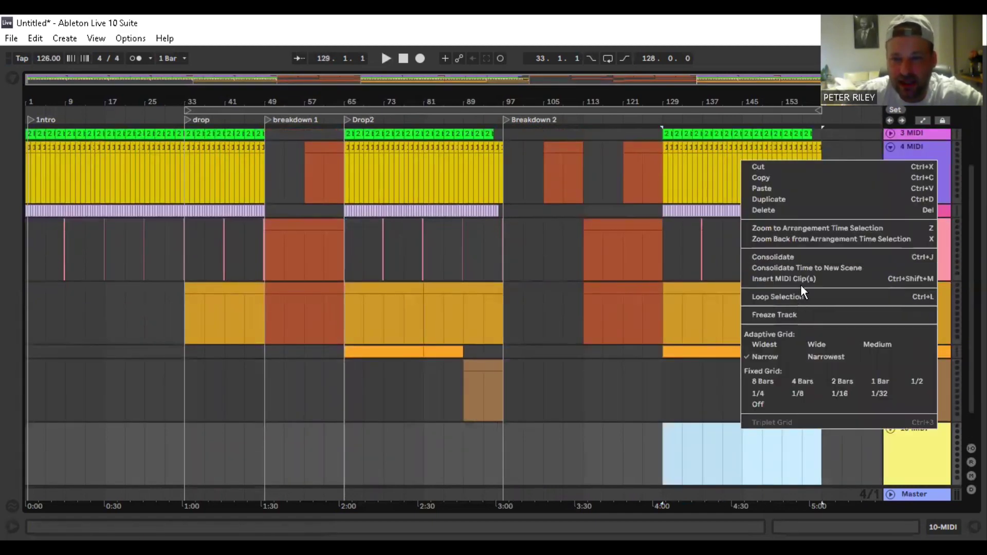
{"action": "left_click", "coordinate": [800, 279]}
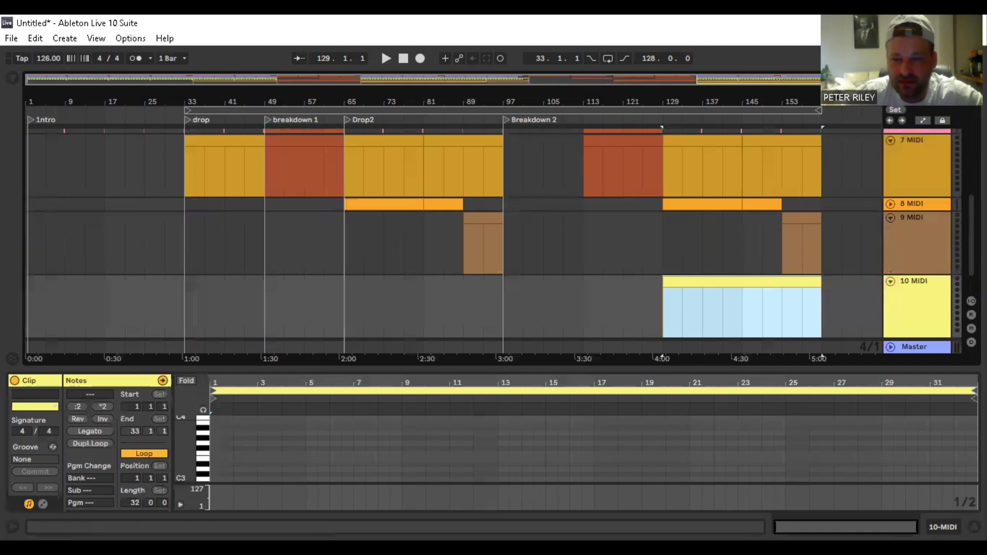
{"action": "key", "text": "ctrl+alt+l"}
- Add a locator at the start of the section at bar 129 and name it "drop 3"
{"action": "left_click", "coordinate": [584, 340]}
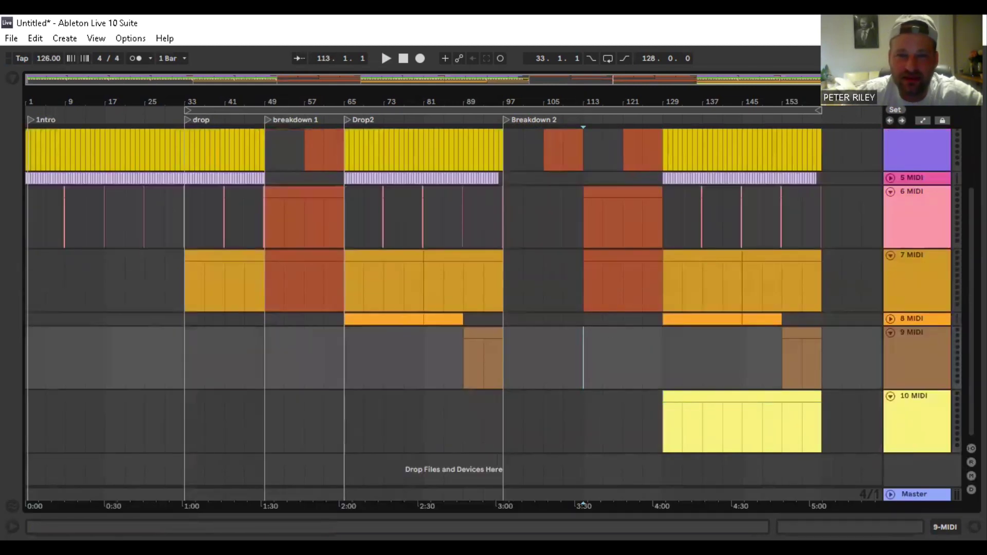
{"action": "scroll", "coordinate": [674, 259], "scroll_direction": "up", "scroll_amount": 5}
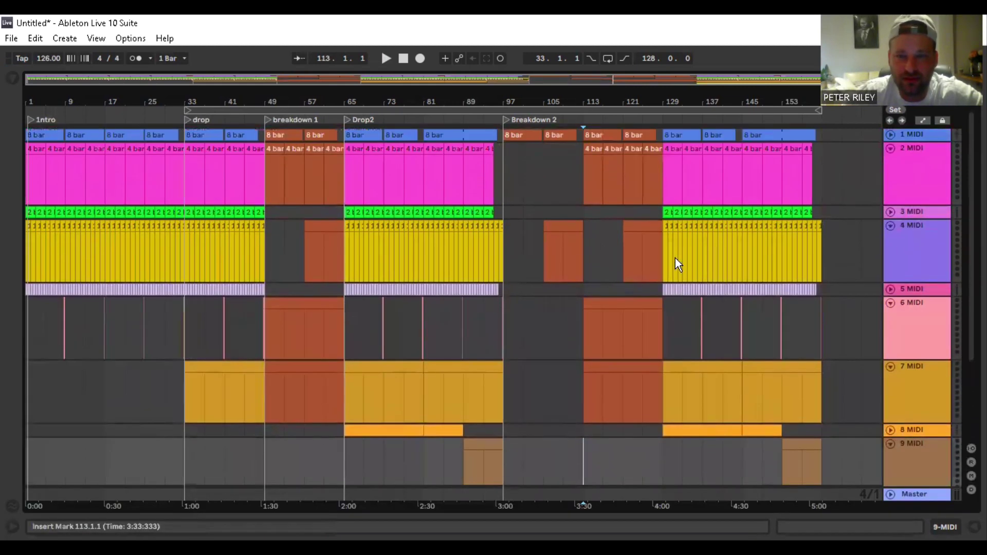
{"action": "left_click", "coordinate": [665, 120]}
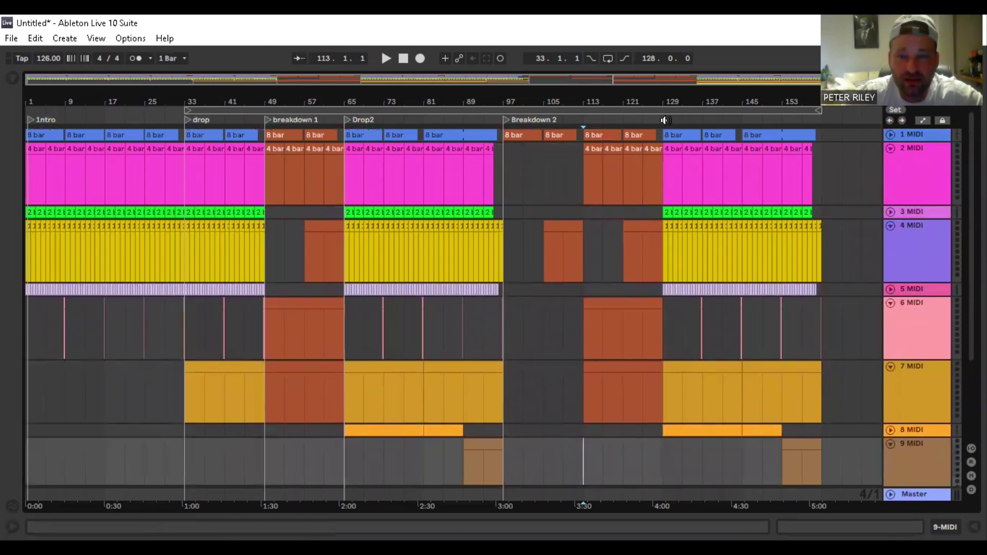
{"action": "right_click", "coordinate": [665, 121]}
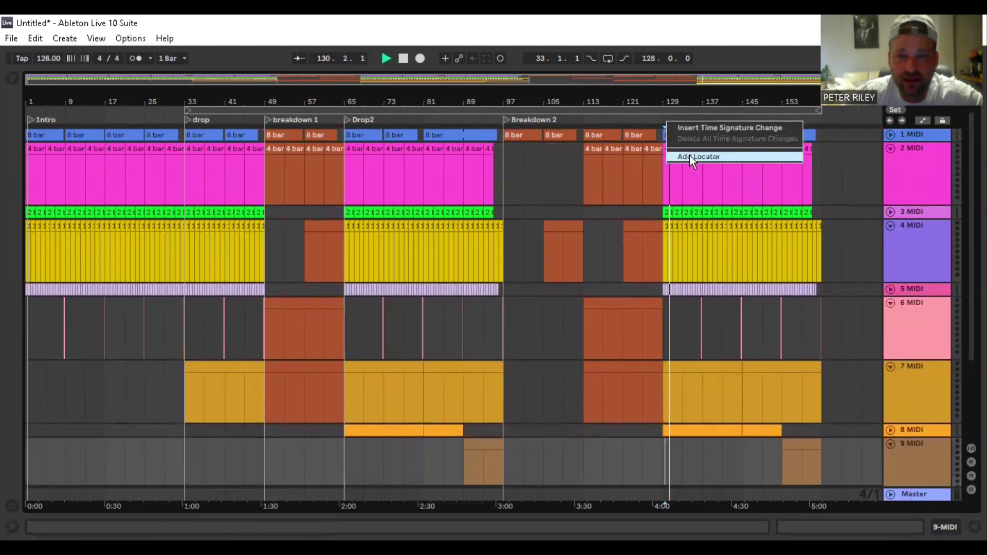
{"action": "left_click", "coordinate": [689, 155]}
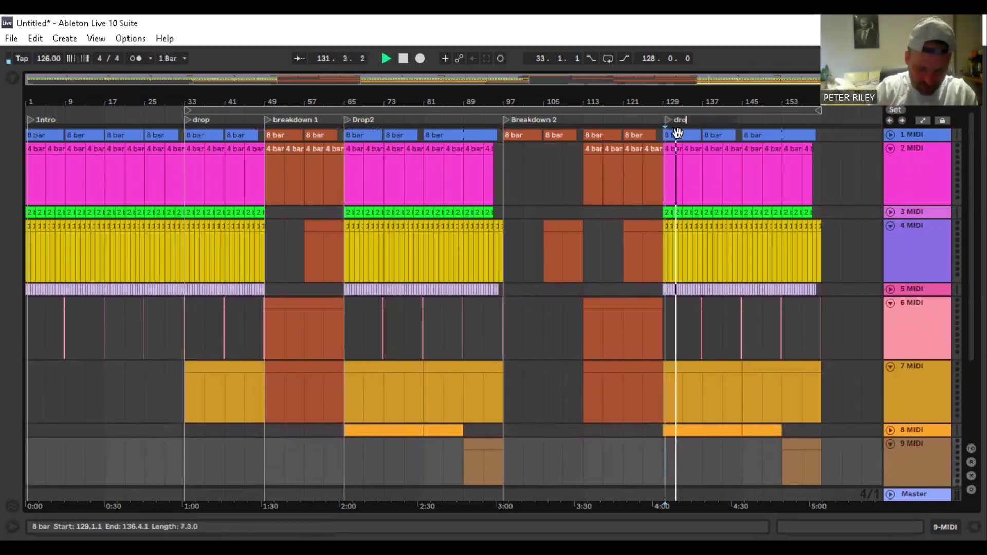
{"action": "type", "text": "drop 3"}
{"action": "left_click", "coordinate": [816, 170]}
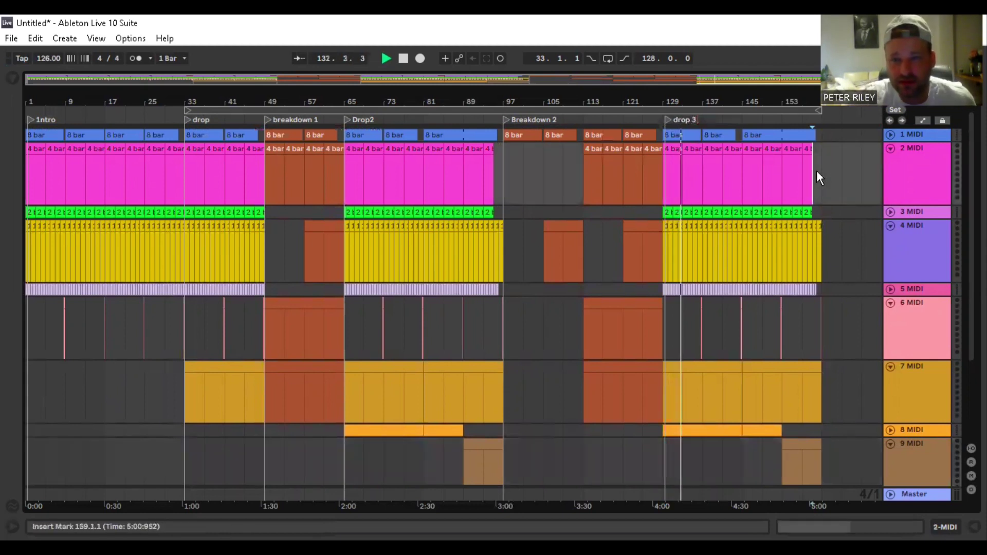
- Shift the loop region to start at bar 29 and extend its end to bar 161, for a length of 132 bars
{"action": "left_click_drag", "start_coordinate": [643, 110], "coordinate": [699, 100]}
{"action": "left_click", "coordinate": [838, 176]}
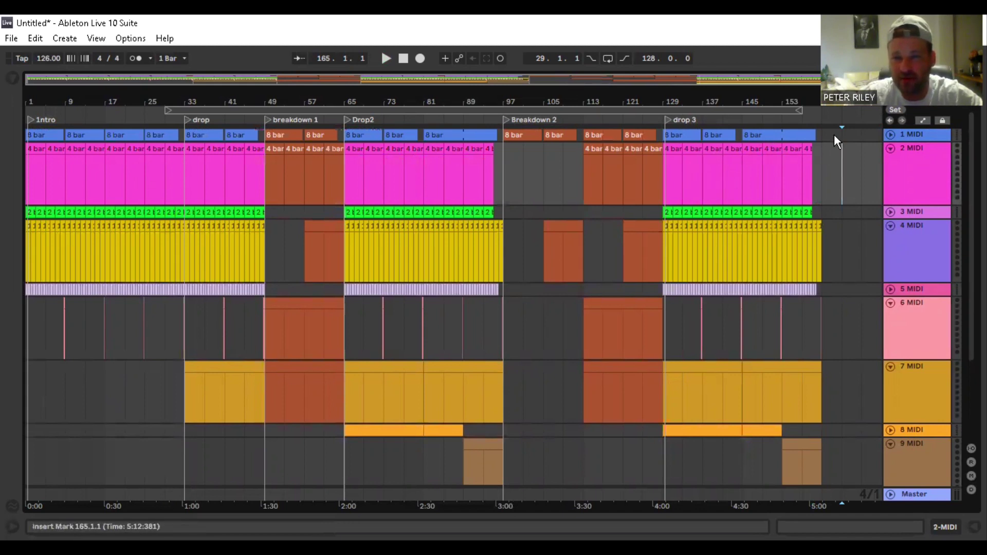
{"action": "left_click_drag", "start_coordinate": [799, 110], "coordinate": [819, 111]}
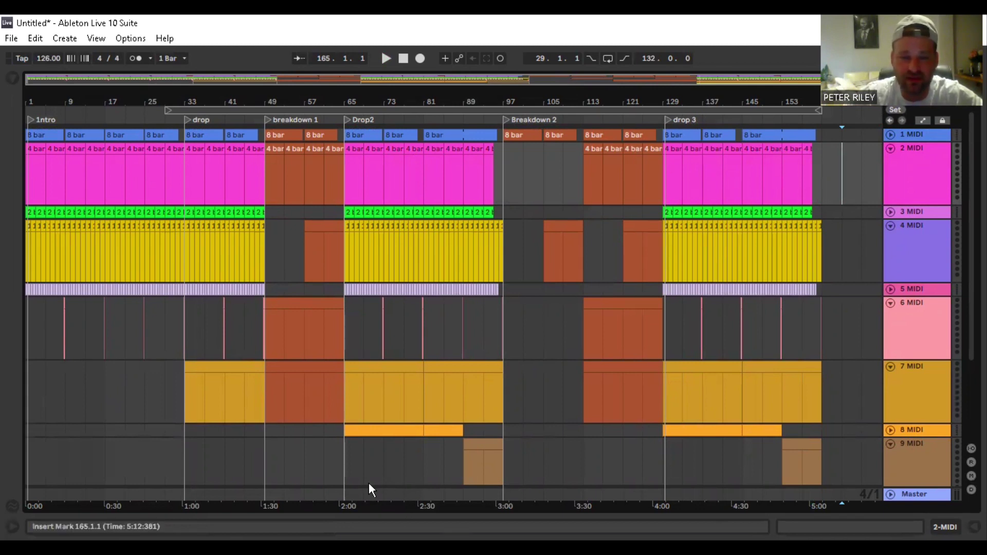
- Copy the first drop, bars 33 to 49, across all tracks to bar 161, directly after drop 3
{"action": "left_click_drag", "start_coordinate": [347, 477], "coordinate": [446, 477]}
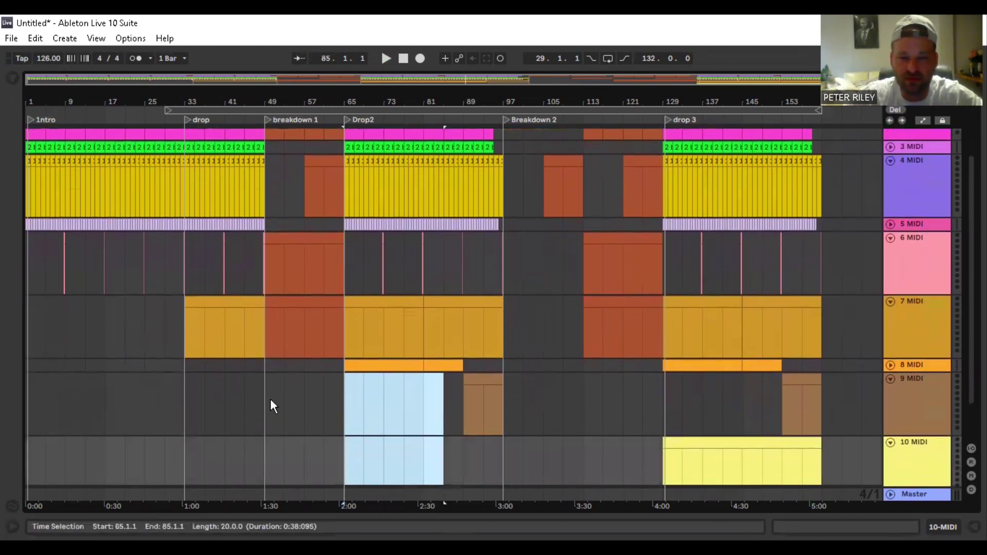
{"action": "left_click_drag", "start_coordinate": [186, 458], "coordinate": [267, 89]}
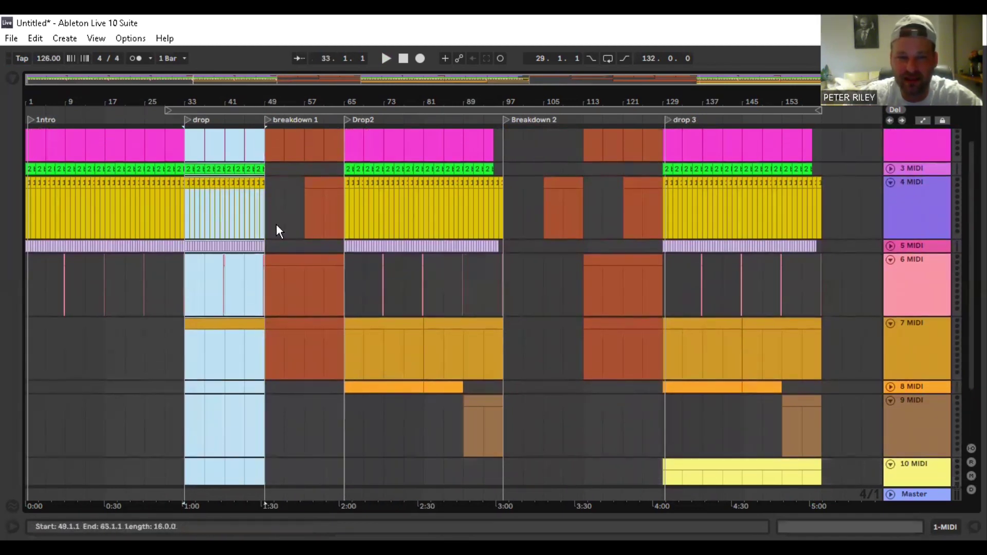
{"action": "left_click_drag", "start_coordinate": [197, 323], "coordinate": [835, 360]}
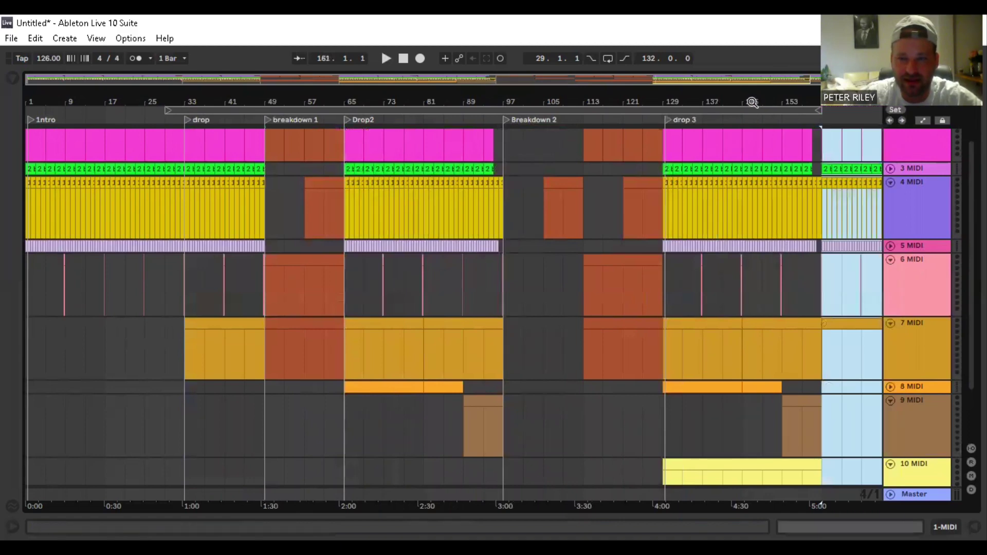
{"action": "left_click_drag", "start_coordinate": [753, 102], "coordinate": [709, 94]}
{"action": "scroll", "coordinate": [823, 296], "scroll_direction": "up", "scroll_amount": 3}
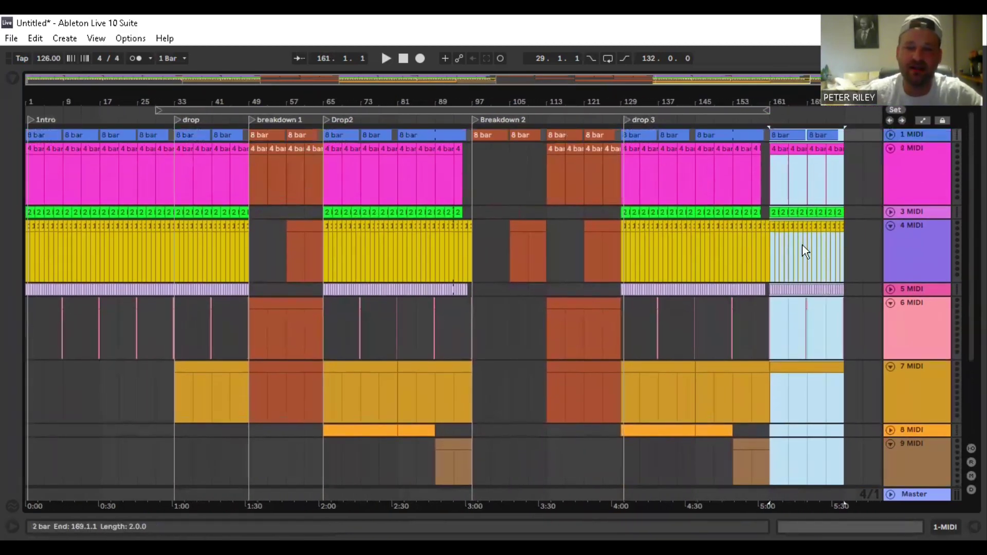
{"action": "scroll", "coordinate": [802, 250], "scroll_direction": "down", "scroll_amount": 4}
{"action": "scroll", "coordinate": [795, 419], "scroll_direction": "down", "scroll_amount": 4}
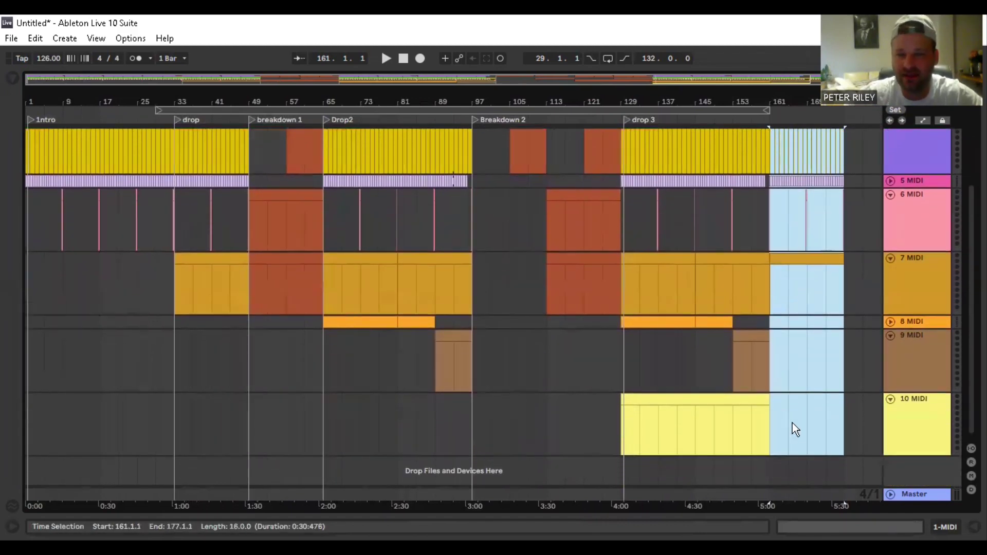
{"action": "scroll", "coordinate": [795, 419], "scroll_direction": "up", "scroll_amount": 5}
{"action": "scroll", "coordinate": [805, 414], "scroll_direction": "up", "scroll_amount": 3}
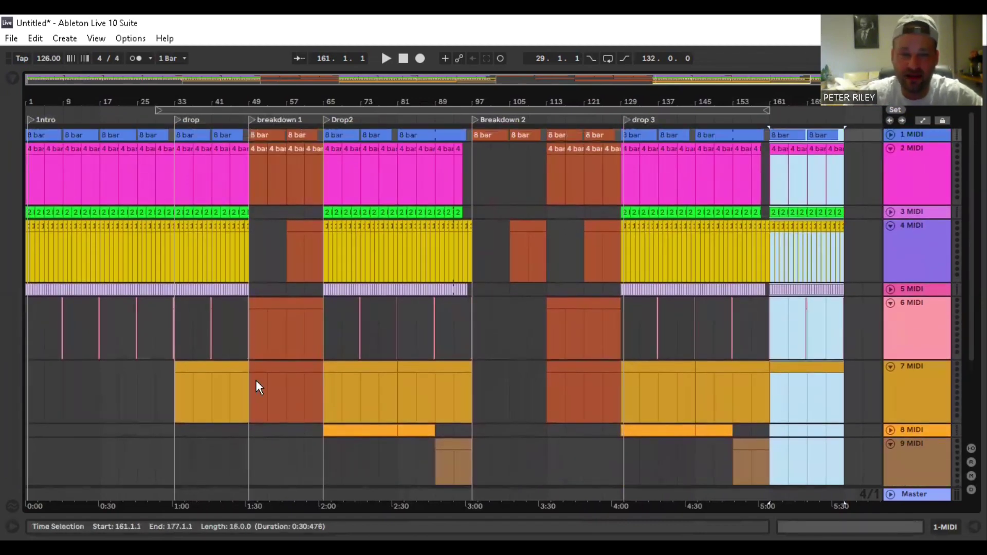
- Copy the 32-bar intro, bars 1 to 33, across the tracks to bar 177 at the end of the arrangement
{"action": "left_click_drag", "start_coordinate": [169, 450], "coordinate": [7, 104]}
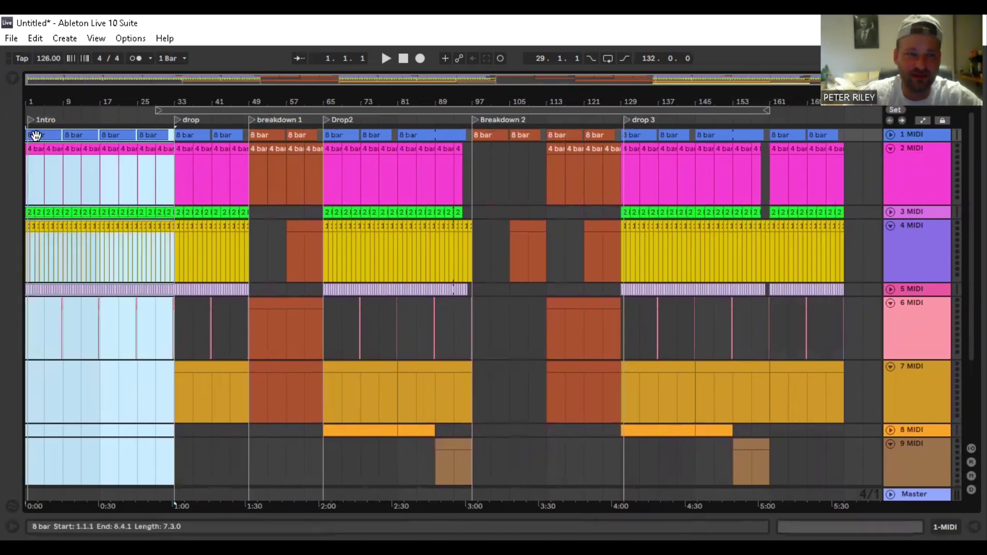
{"action": "left_click_drag", "start_coordinate": [39, 135], "coordinate": [827, 135]}
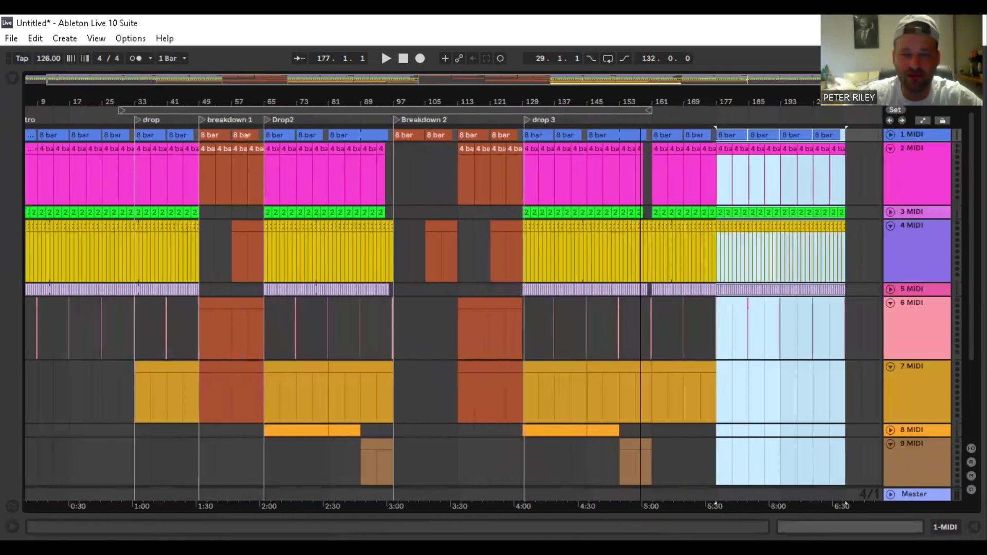
{"action": "left_click_drag", "start_coordinate": [641, 101], "coordinate": [641, 92]}
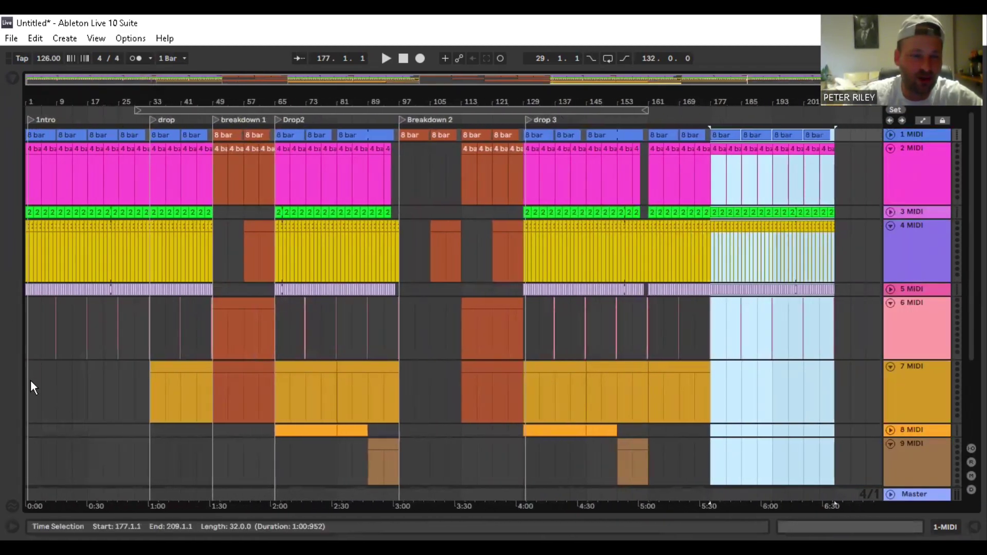
- Insert a MIDI clip on the 8 MIDI track spanning bars 17 to 33, and move it to bar 193
{"action": "left_click_drag", "start_coordinate": [30, 381], "coordinate": [88, 107]}
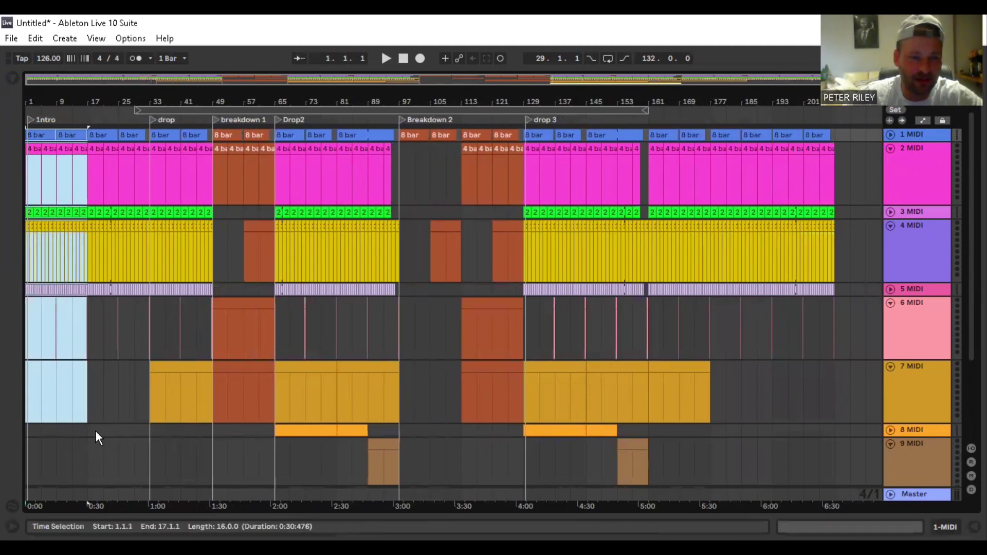
{"action": "left_click_drag", "start_coordinate": [96, 431], "coordinate": [144, 432]}
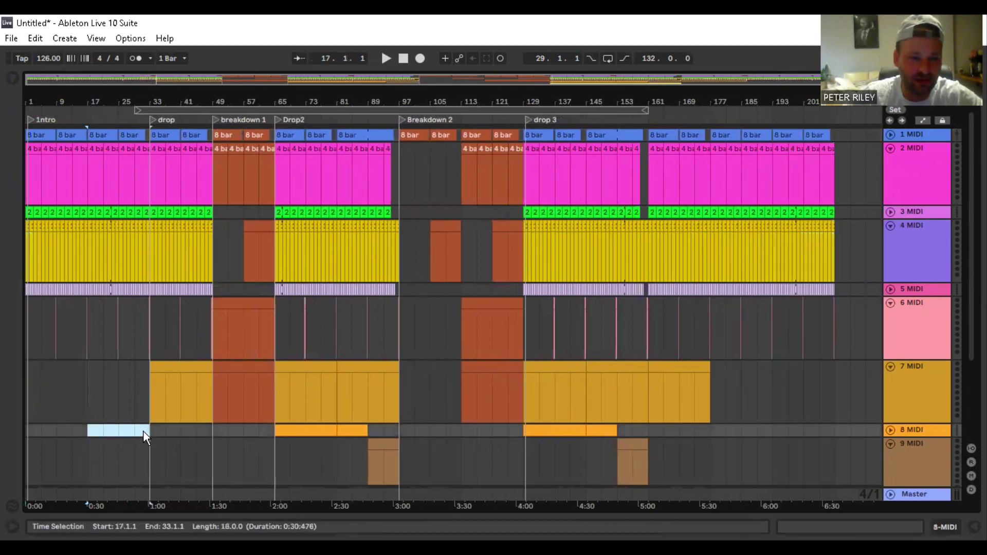
{"action": "right_click", "coordinate": [143, 433]}
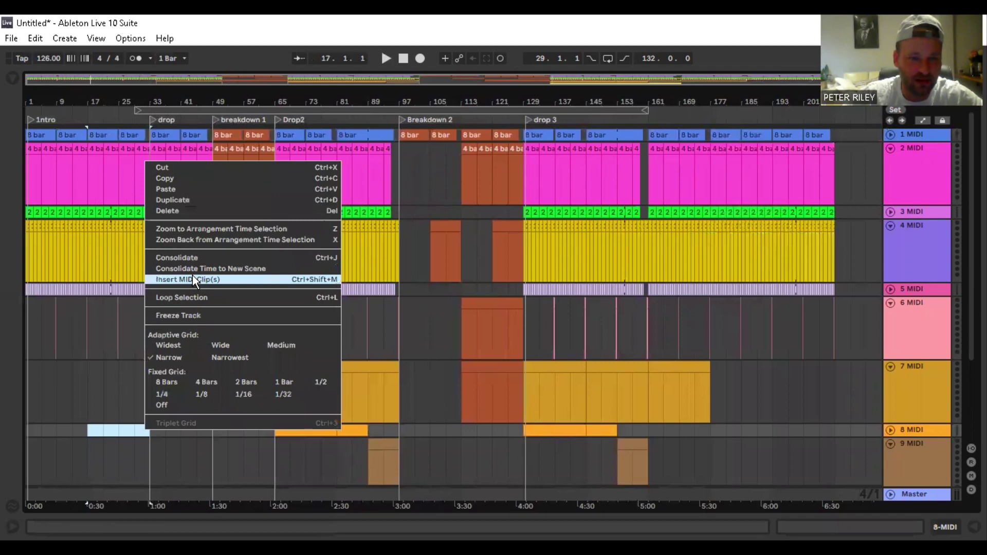
{"action": "left_click", "coordinate": [192, 279]}
{"action": "left_click", "coordinate": [974, 527]}
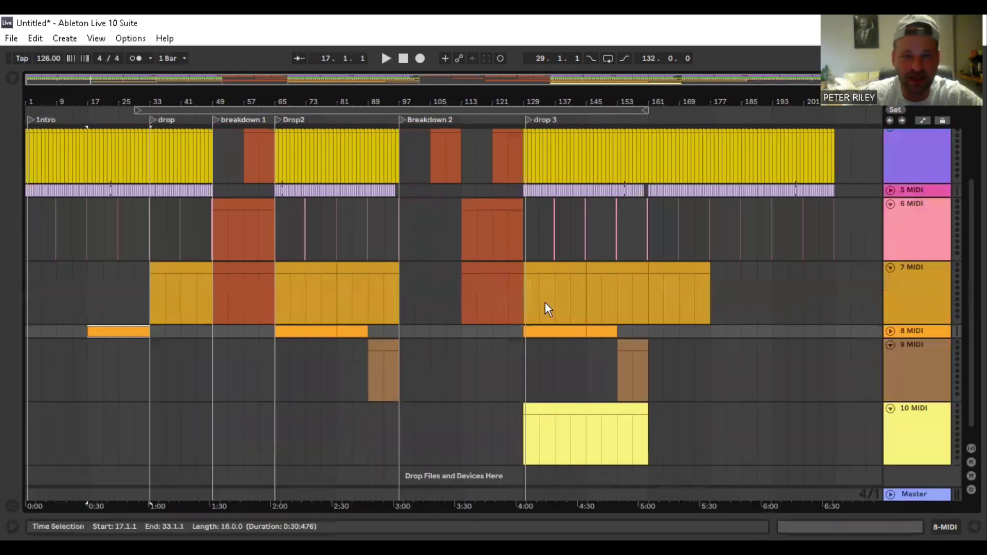
{"action": "scroll", "coordinate": [218, 231], "scroll_direction": "up", "scroll_amount": 5}
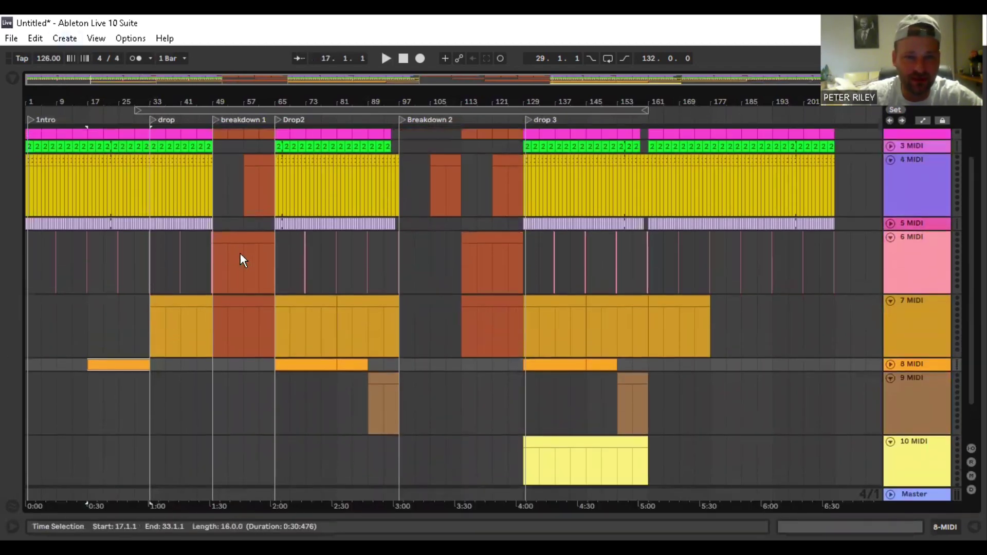
{"action": "left_click_drag", "start_coordinate": [129, 431], "coordinate": [811, 429]}
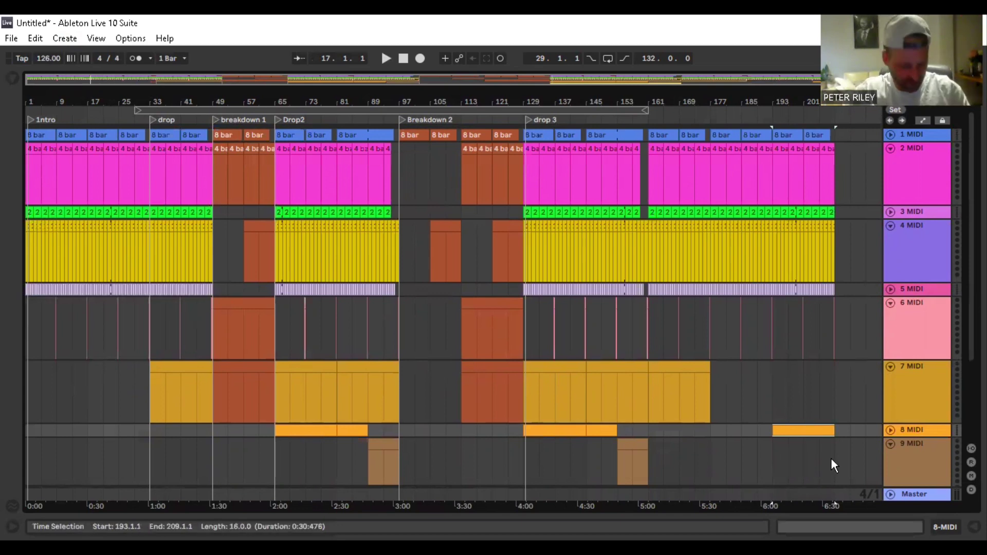
- Undo the clip move and insertion on the 8 MIDI track and the copy of the intro
{"action": "key", "text": "ctrl+z"}
{"action": "key", "text": "ctrl+z"}
{"action": "key", "text": "ctrl+z"}
- Insert a MIDI clip on the 8 MIDI track spanning bars 17 to 33 of the intro
{"action": "left_click", "coordinate": [115, 432]}
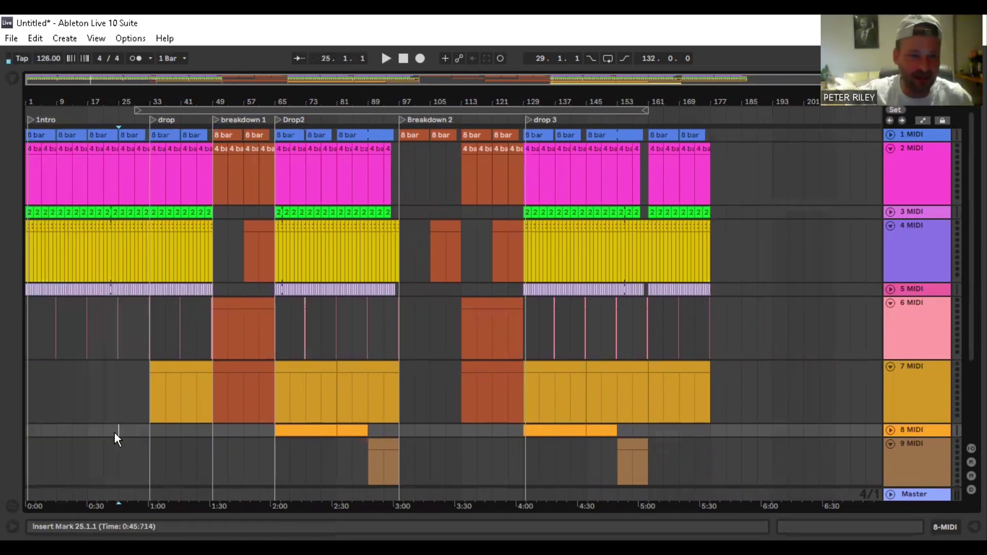
{"action": "left_click_drag", "start_coordinate": [93, 431], "coordinate": [152, 429]}
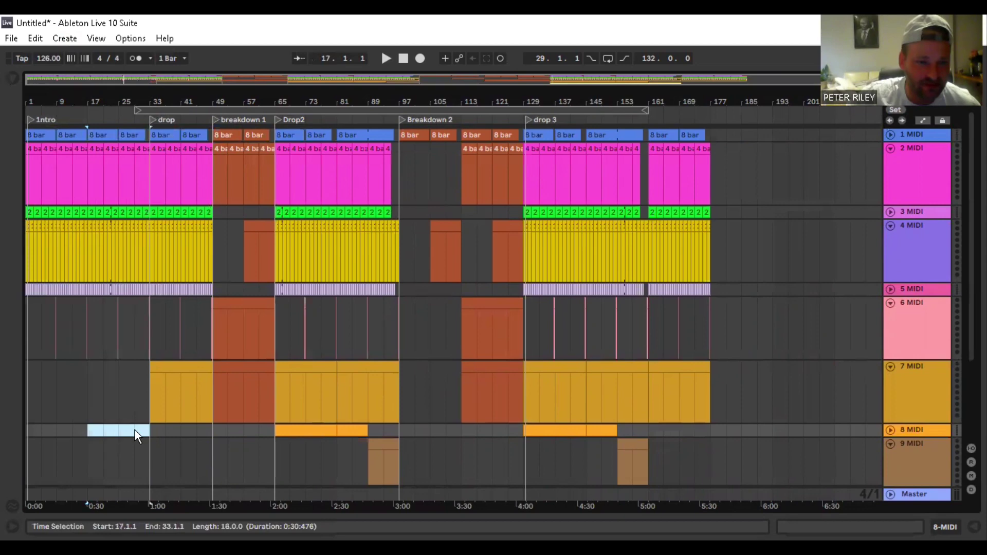
{"action": "right_click", "coordinate": [135, 430]}
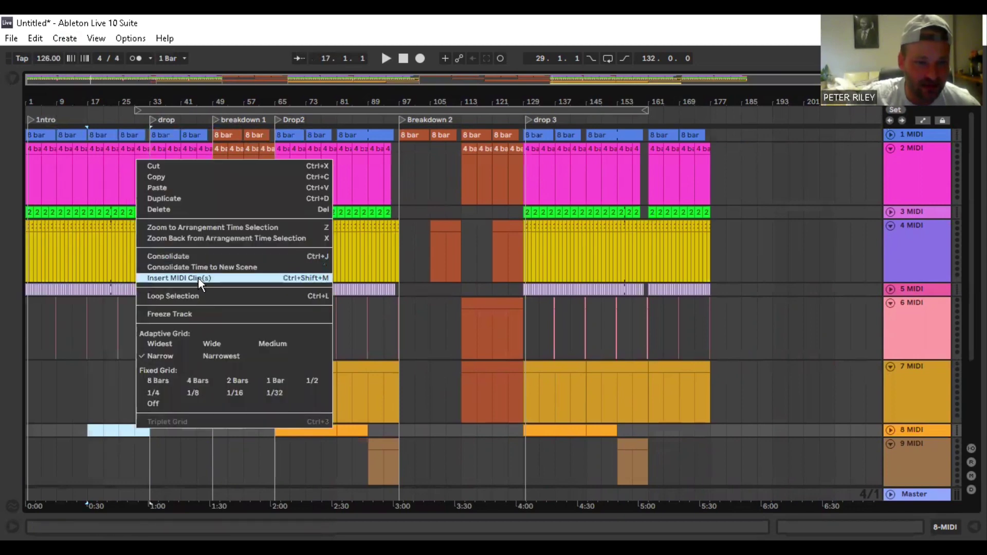
{"action": "left_click", "coordinate": [198, 278]}
{"action": "left_click", "coordinate": [974, 527]}
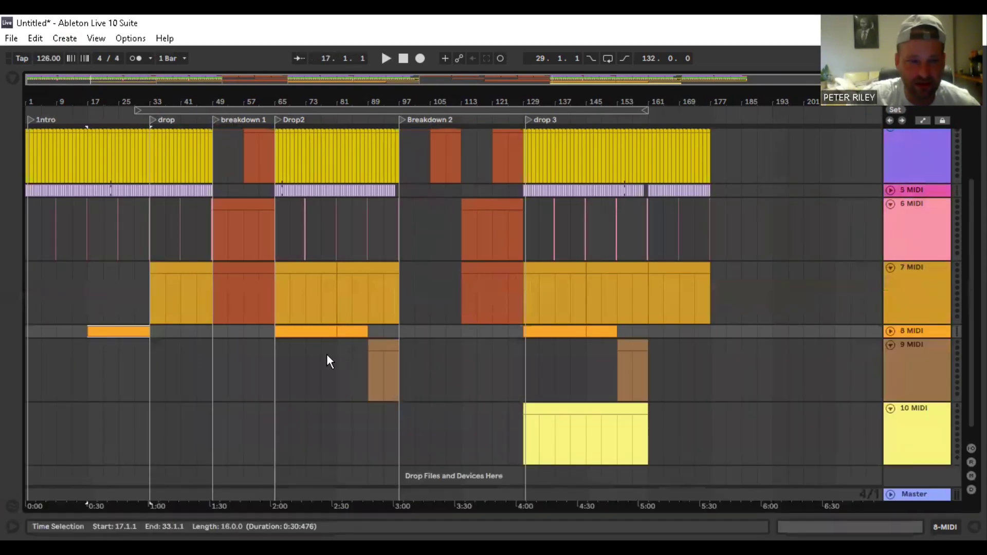
- Copy bars 17 to 33 across the tracks to bar 177, and bars 1 to 17 to bar 193, as the outro
{"action": "left_click_drag", "start_coordinate": [106, 416], "coordinate": [150, 88]}
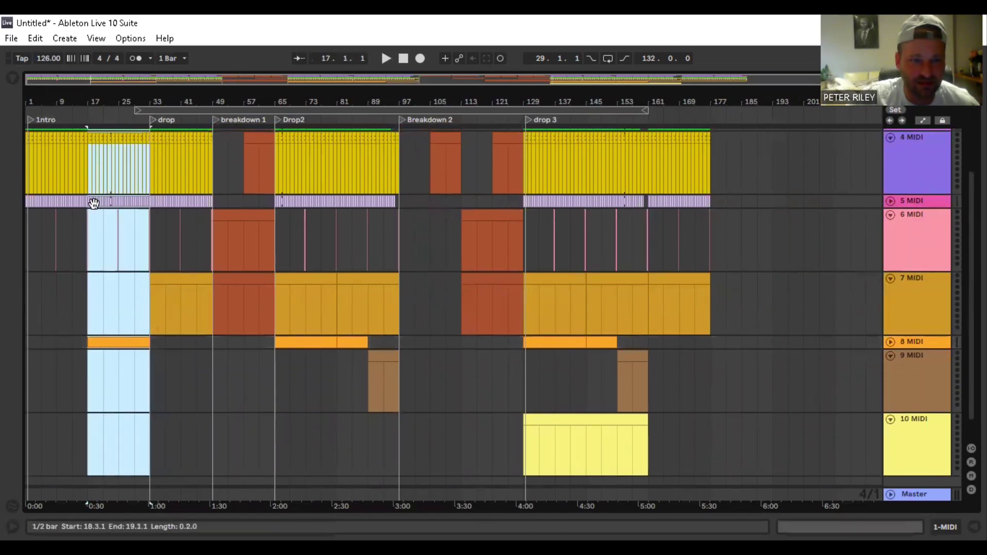
{"action": "left_click_drag", "start_coordinate": [94, 200], "coordinate": [721, 249]}
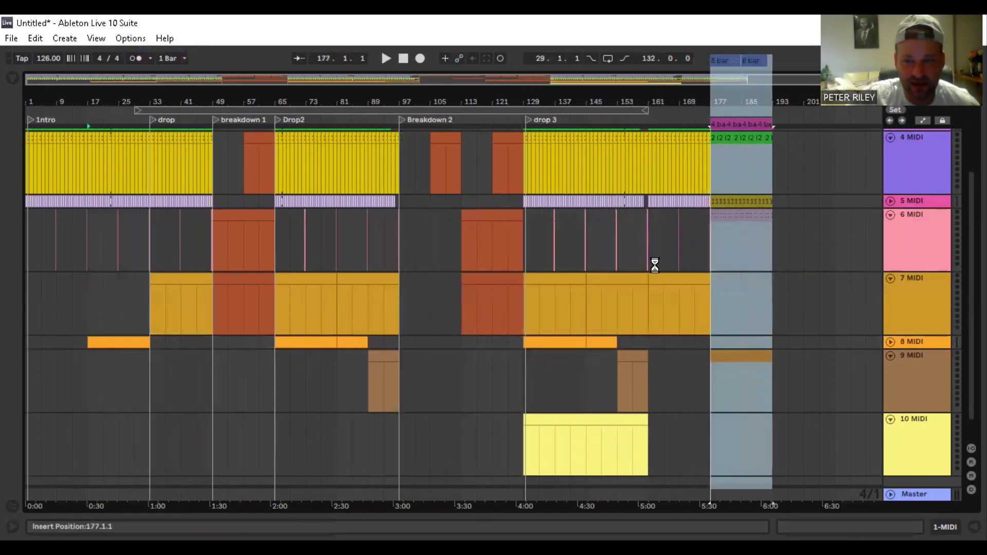
{"action": "left_click_drag", "start_coordinate": [27, 396], "coordinate": [87, 37]}
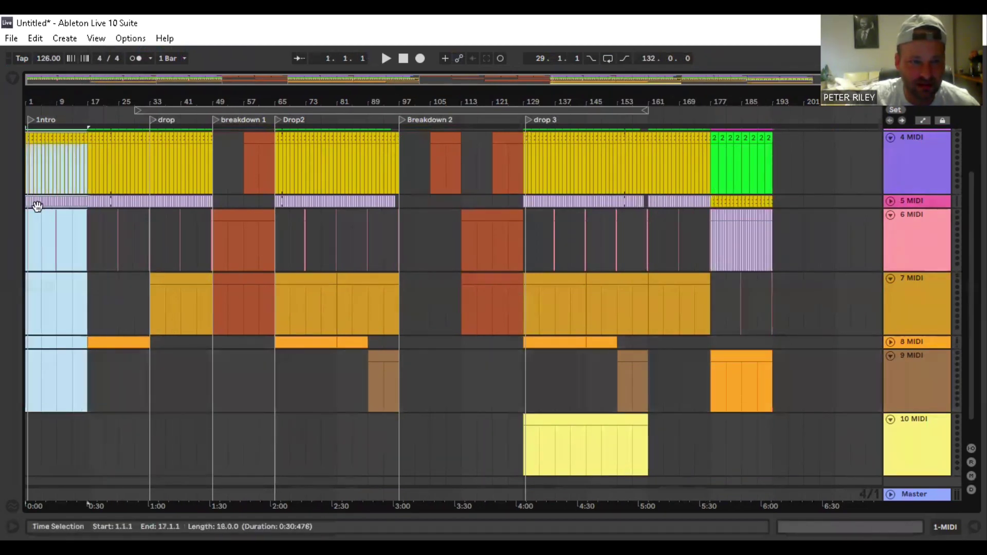
{"action": "left_click_drag", "start_coordinate": [39, 200], "coordinate": [786, 251]}
{"action": "scroll", "coordinate": [172, 304], "scroll_direction": "up", "scroll_amount": 4}
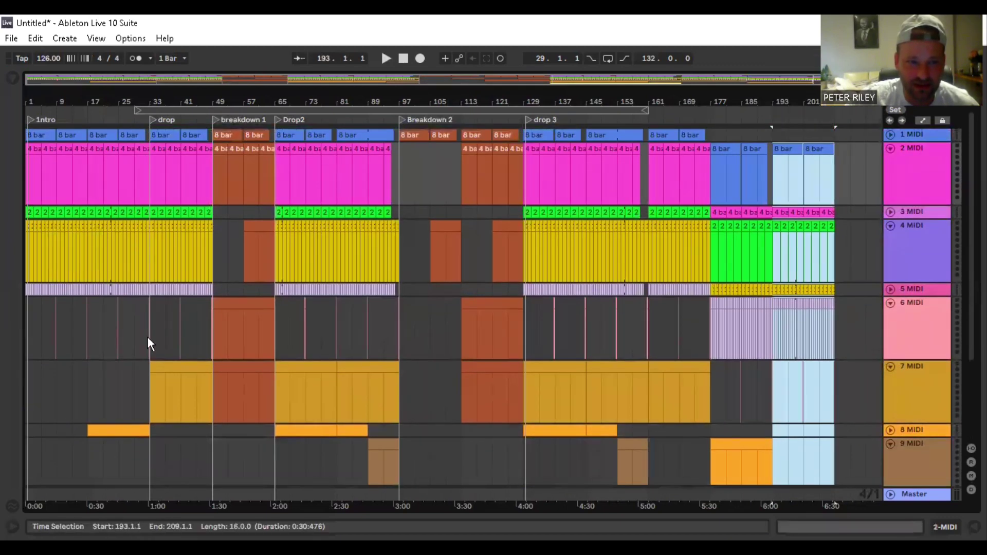
{"action": "left_click_drag", "start_coordinate": [135, 385], "coordinate": [146, 383]}
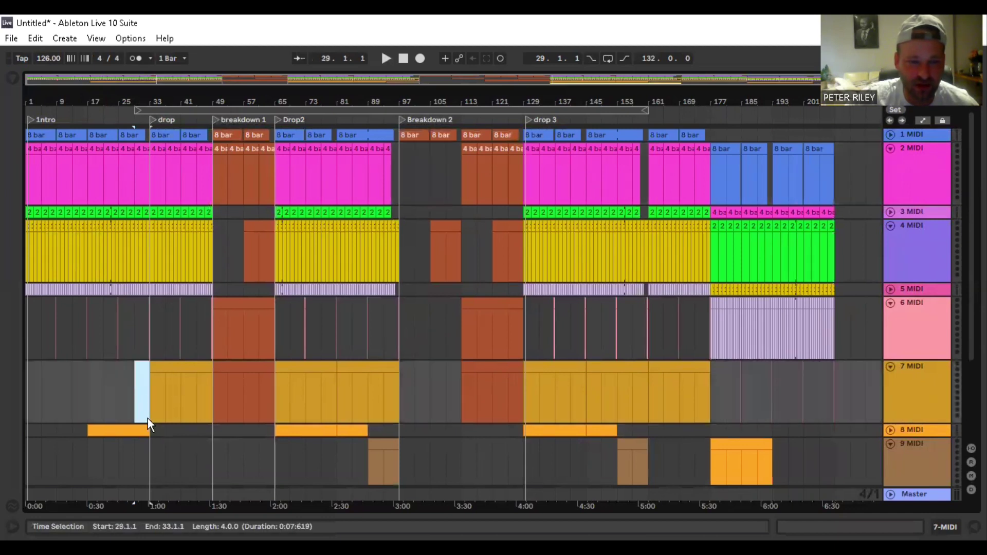
{"action": "scroll", "coordinate": [153, 430], "scroll_direction": "down", "scroll_amount": 1}
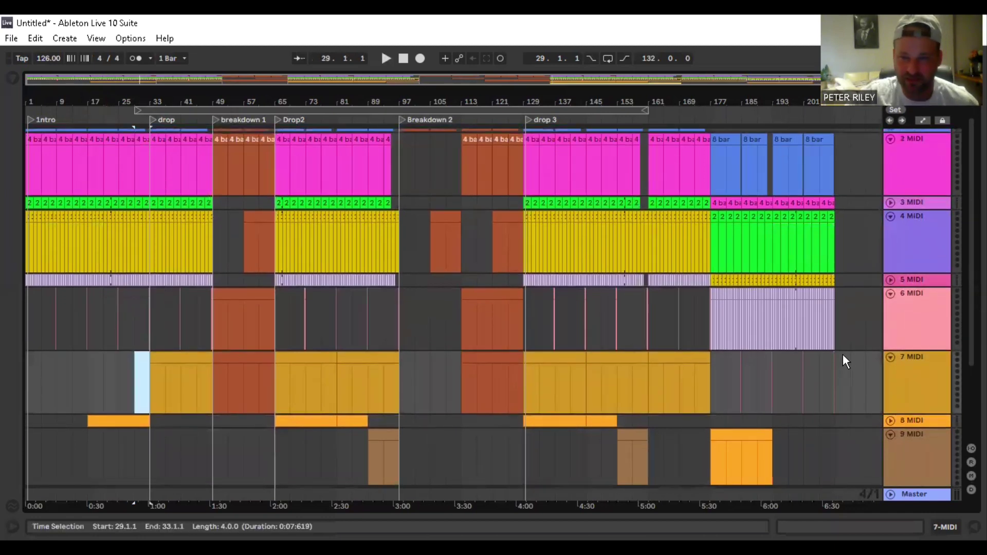
{"action": "scroll", "coordinate": [843, 354], "scroll_direction": "up", "scroll_amount": 1}
{"action": "left_click", "coordinate": [766, 386]}
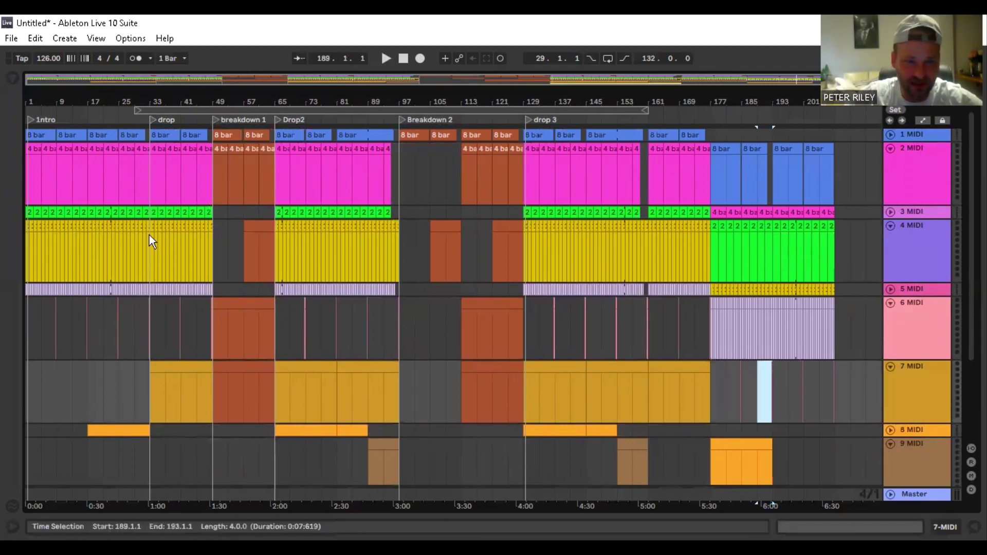
{"action": "left_click", "coordinate": [829, 378]}
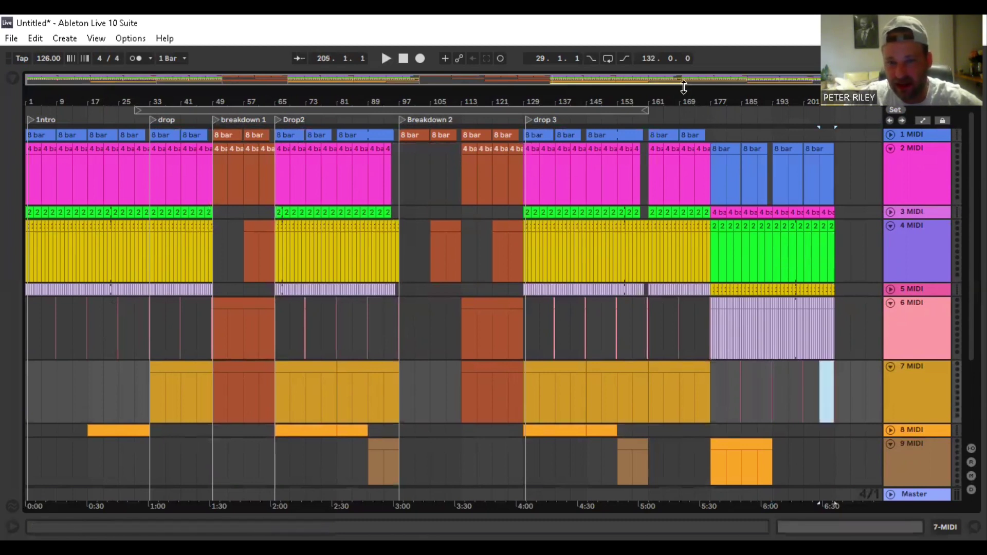
- Extend the end of the arrangement loop to bar 209, where the outro ends
{"action": "left_click_drag", "start_coordinate": [643, 112], "coordinate": [827, 132]}
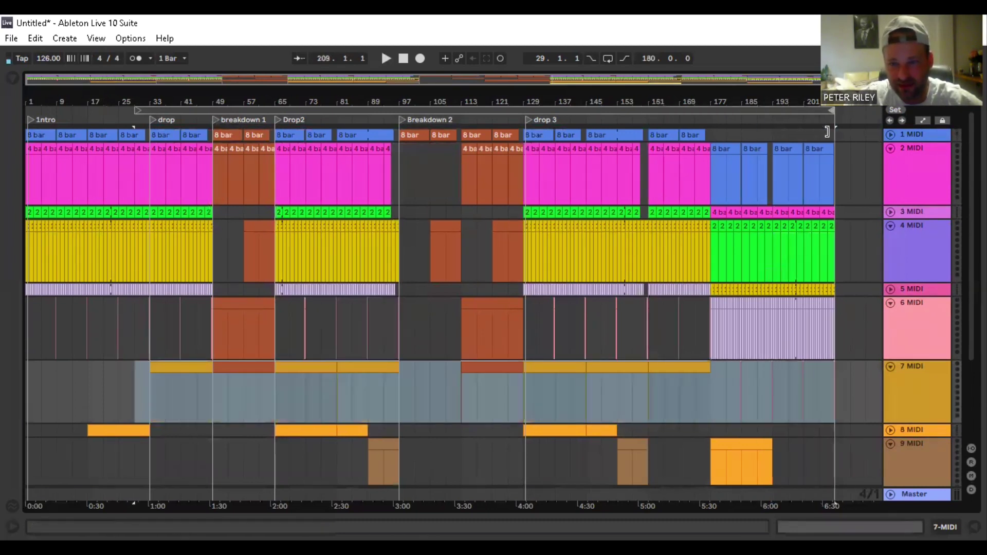
{"action": "scroll", "coordinate": [921, 310], "scroll_direction": "down", "scroll_amount": 1}
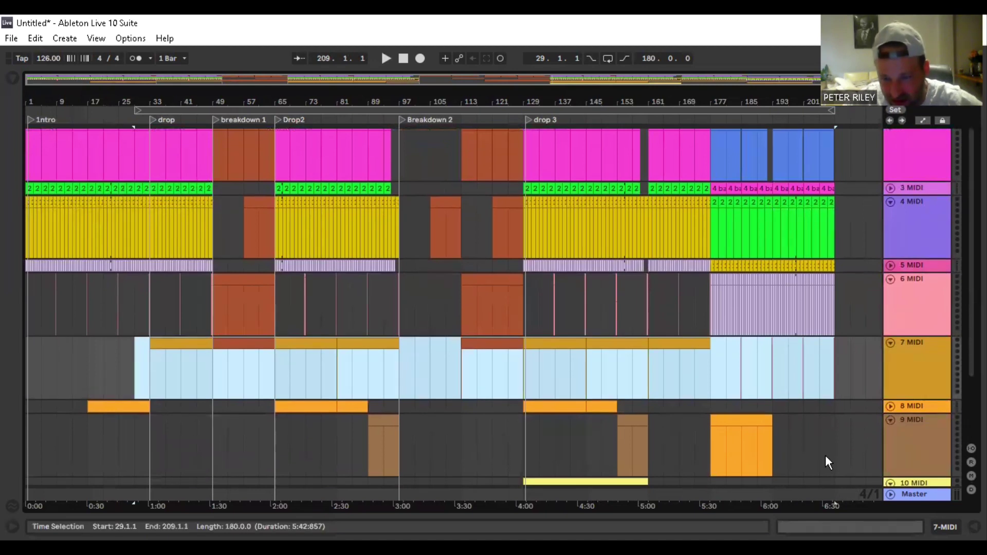
{"action": "scroll", "coordinate": [810, 312], "scroll_direction": "up", "scroll_amount": 1}
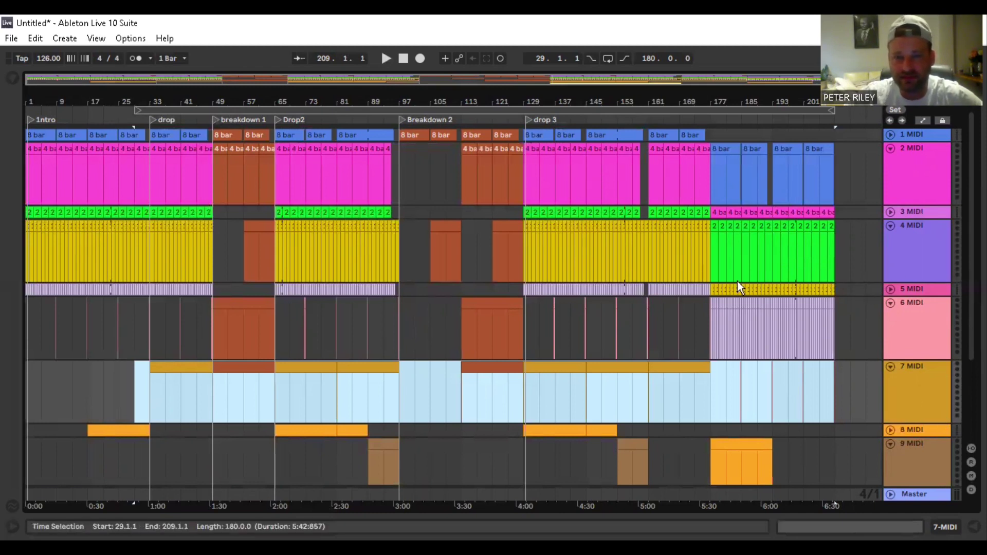
- Delete the copied first drop between bars 161 and 177 across the tracks
{"action": "scroll", "coordinate": [807, 386], "scroll_direction": "down", "scroll_amount": 4}
{"action": "scroll", "coordinate": [807, 386], "scroll_direction": "up", "scroll_amount": 2}
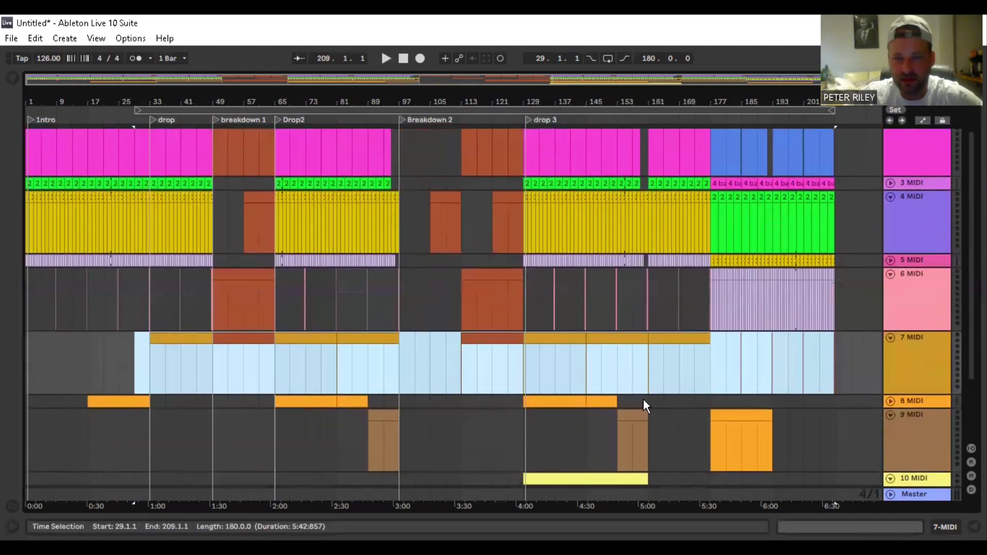
{"action": "left_click", "coordinate": [648, 402]}
{"action": "left_click_drag", "start_coordinate": [657, 403], "coordinate": [708, 90]}
{"action": "key", "text": "Delete"}
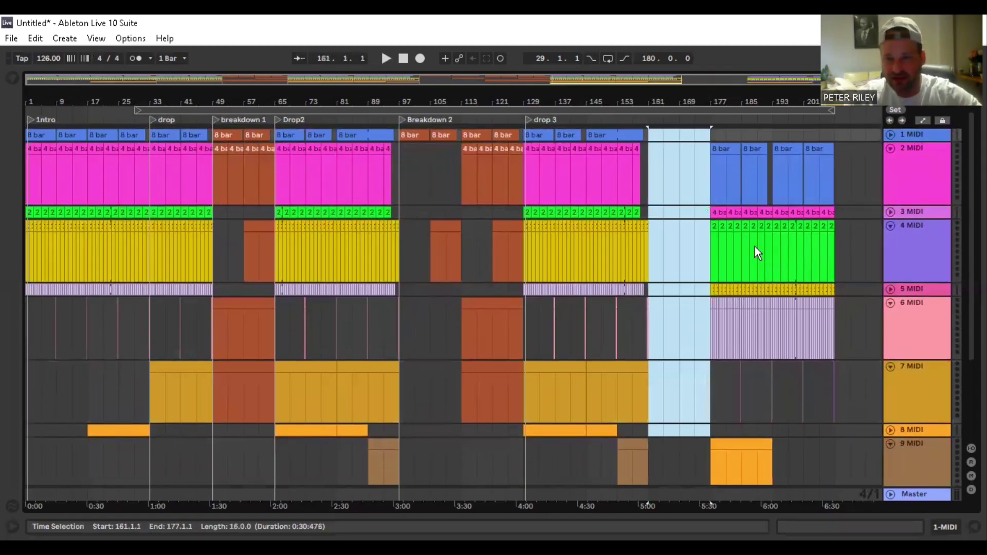
- Move the outro clips in bars 177 to 209 across all tracks to bar 161, directly after drop 3
{"action": "left_click_drag", "start_coordinate": [721, 134], "coordinate": [835, 499]}
{"action": "left_click_drag", "start_coordinate": [735, 416], "coordinate": [673, 420]}
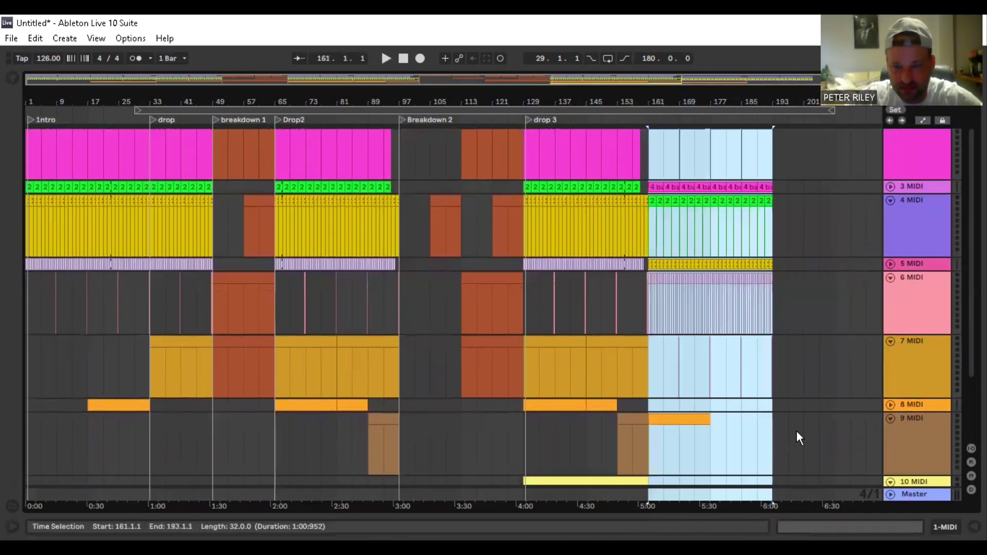
{"action": "left_click", "coordinate": [809, 391]}
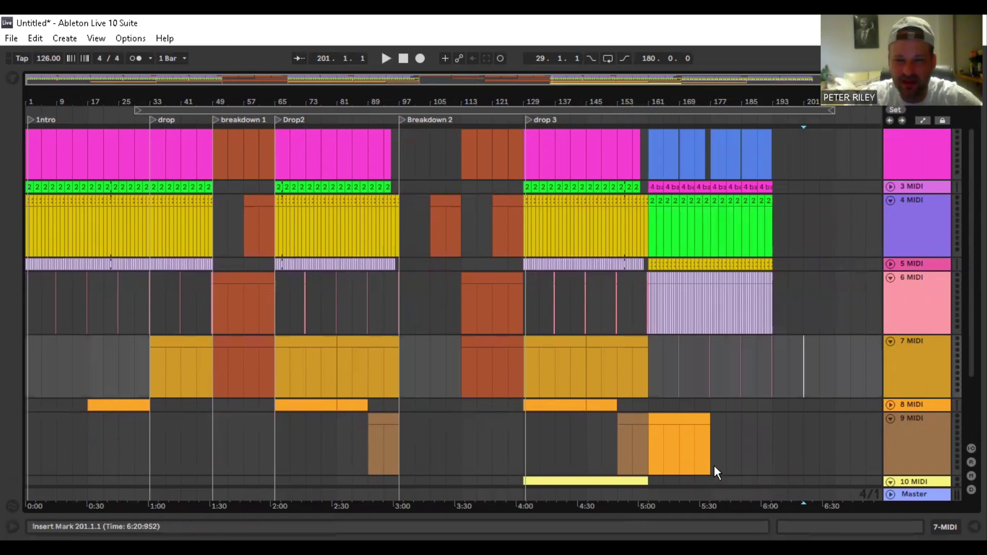
{"action": "left_click", "coordinate": [714, 464]}
{"action": "left_click_drag", "start_coordinate": [715, 471], "coordinate": [772, 450]}
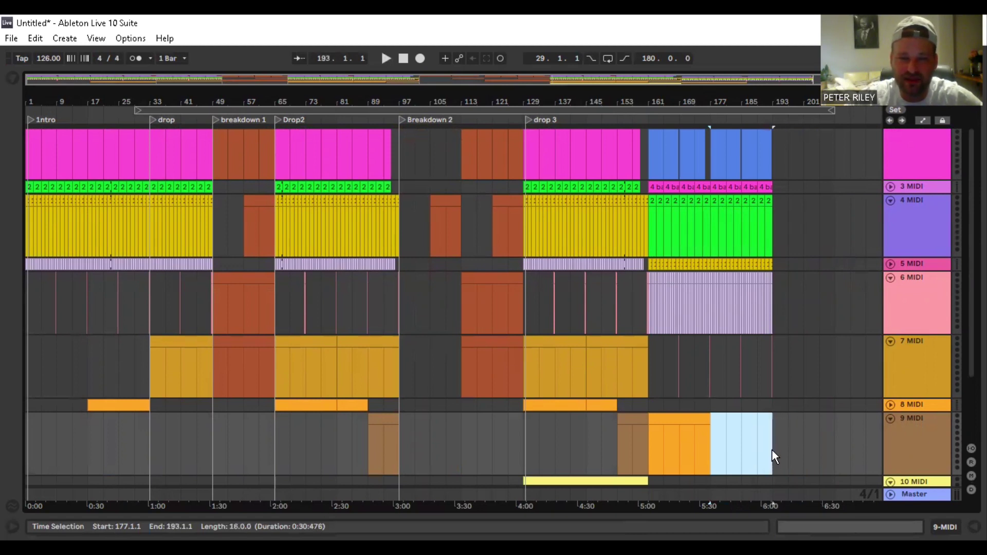
- Delete bars 113 to 129 of breakdown 2 across the tracks, and move the clips in bars 129 to 193 to bar 113
{"action": "left_click", "coordinate": [461, 430]}
{"action": "left_click_drag", "start_coordinate": [484, 436], "coordinate": [523, 117]}
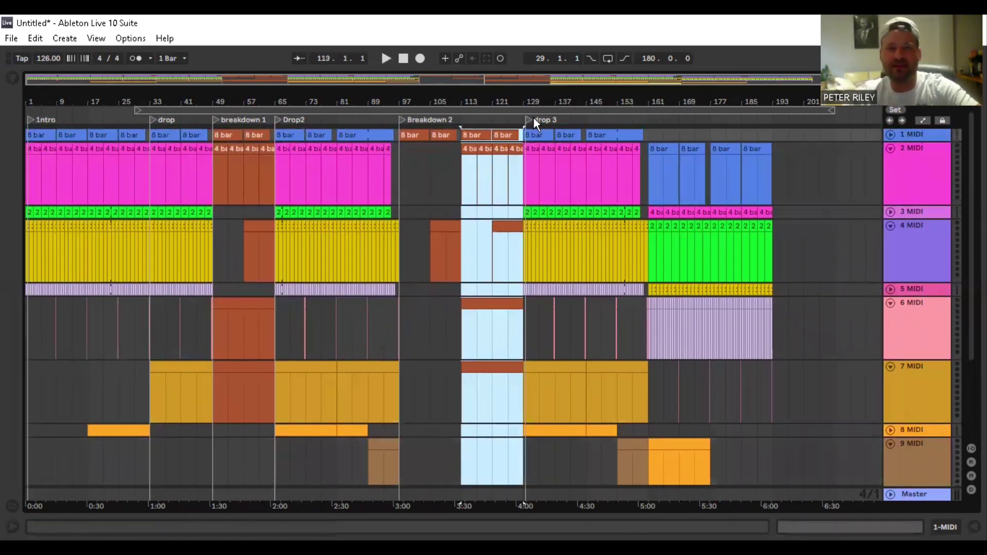
{"action": "key", "text": "Delete"}
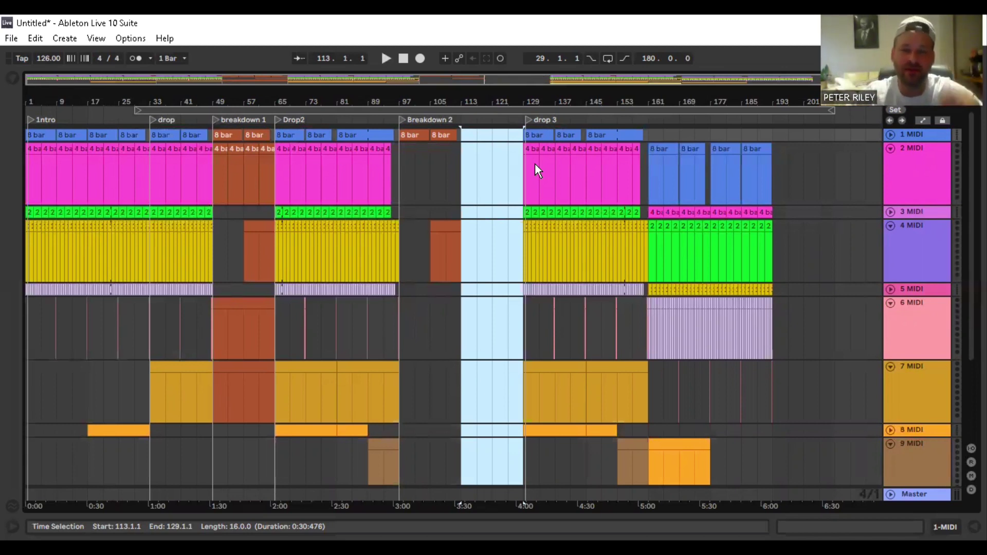
{"action": "scroll", "coordinate": [780, 332], "scroll_direction": "down", "scroll_amount": 5}
{"action": "left_click_drag", "start_coordinate": [766, 440], "coordinate": [518, 96]}
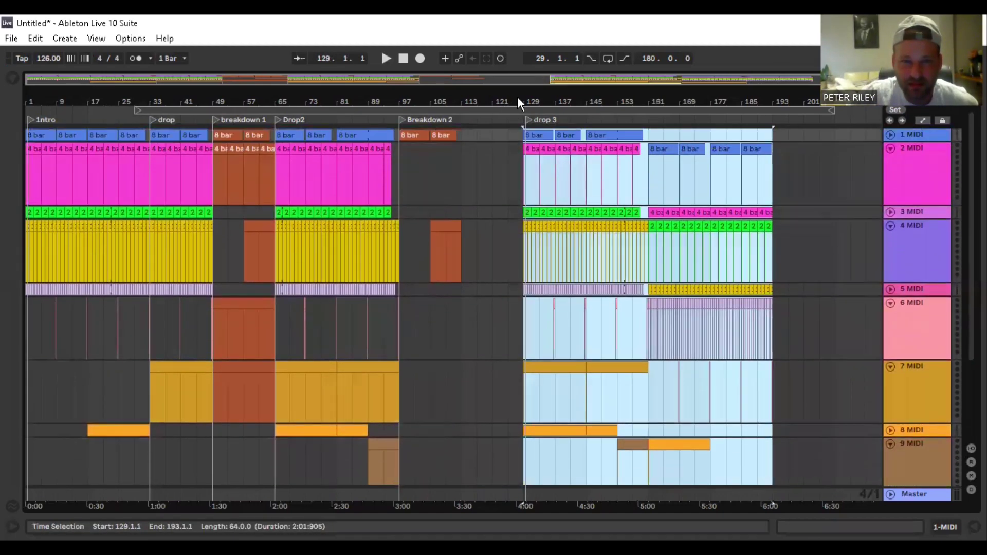
{"action": "left_click_drag", "start_coordinate": [543, 136], "coordinate": [468, 138]}
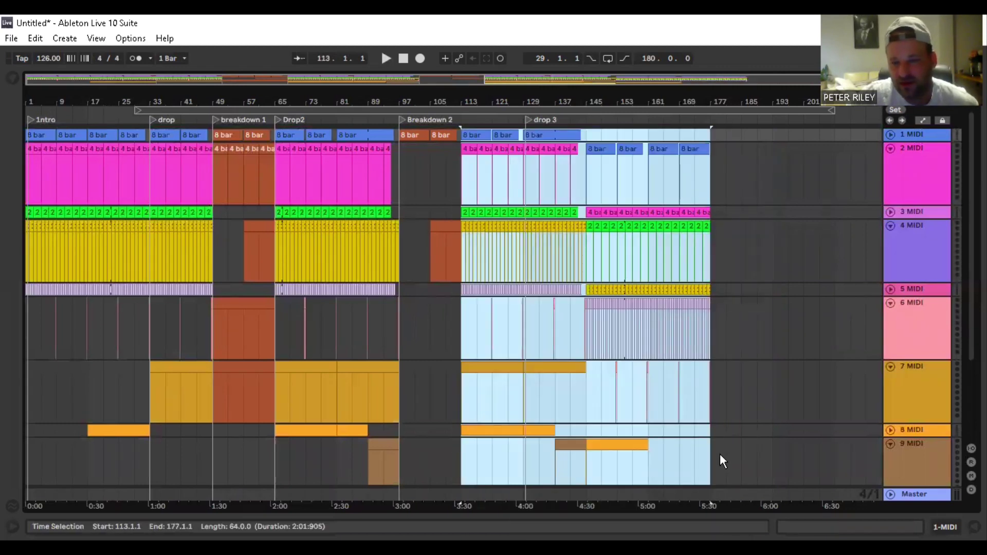
{"action": "left_click", "coordinate": [720, 454]}
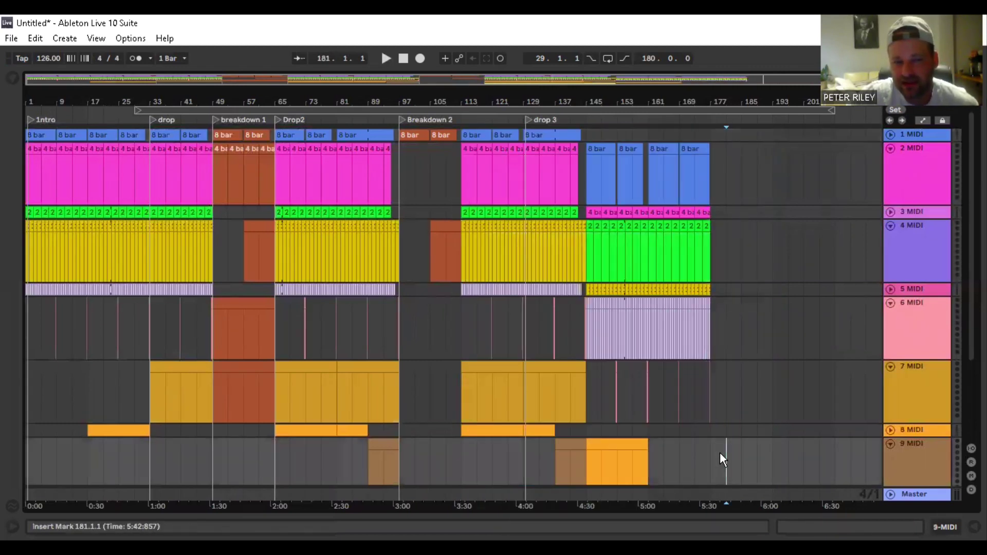
{"action": "scroll", "coordinate": [705, 382], "scroll_direction": "down", "scroll_amount": 2}
{"action": "scroll", "coordinate": [706, 380], "scroll_direction": "up", "scroll_amount": 2}
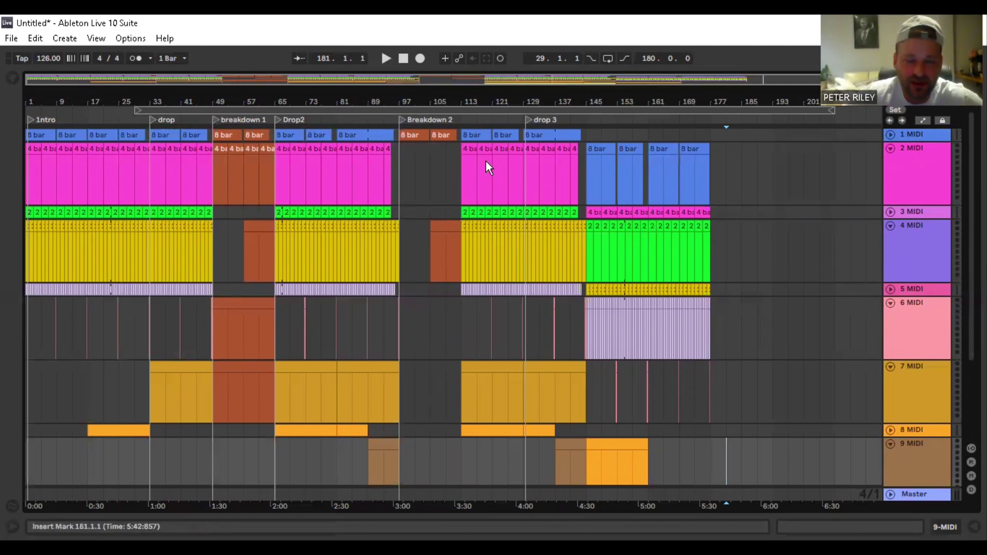
- Undo the move of drop 3 and the outro and the deletion in the second half of breakdown 2
{"action": "key", "text": "ctrl+z"}
{"action": "key", "text": "ctrl+z"}
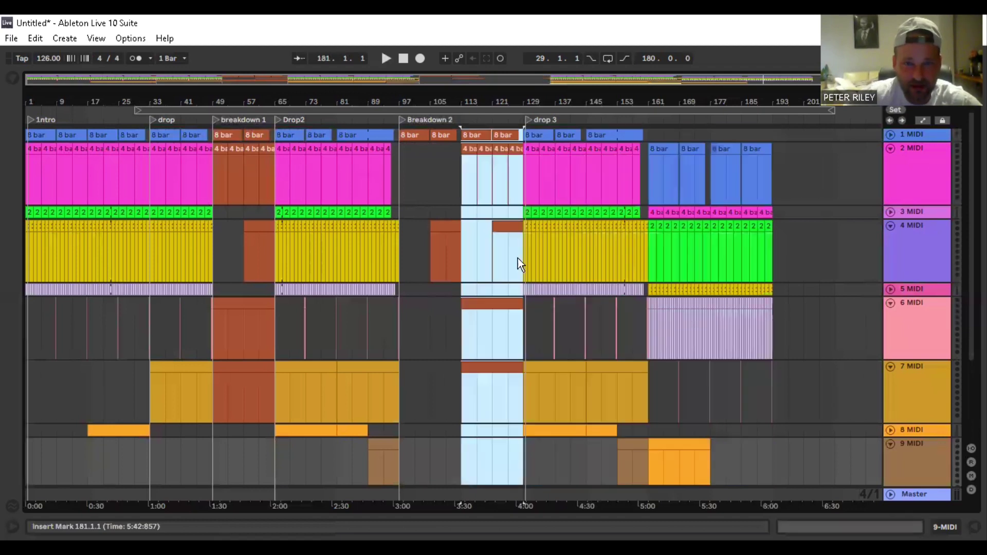
{"action": "left_click", "coordinate": [477, 398]}
- Move the yellow clip on the 10 MIDI track to bar 97, the start of breakdown 2, and extend its end to bar 133
{"action": "scroll", "coordinate": [477, 397], "scroll_direction": "down", "scroll_amount": 3}
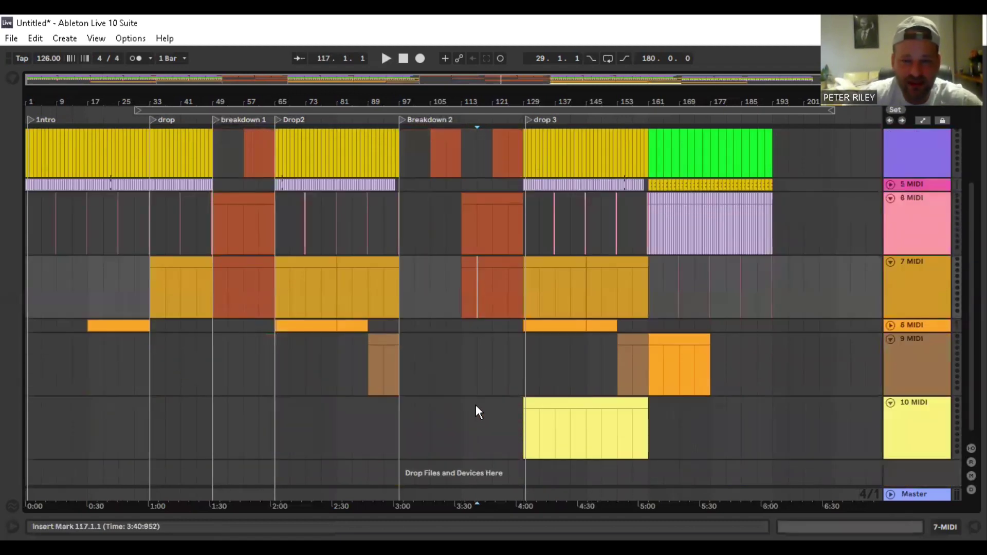
{"action": "left_click_drag", "start_coordinate": [563, 396], "coordinate": [448, 405]}
{"action": "left_click_drag", "start_coordinate": [523, 396], "coordinate": [539, 394]}
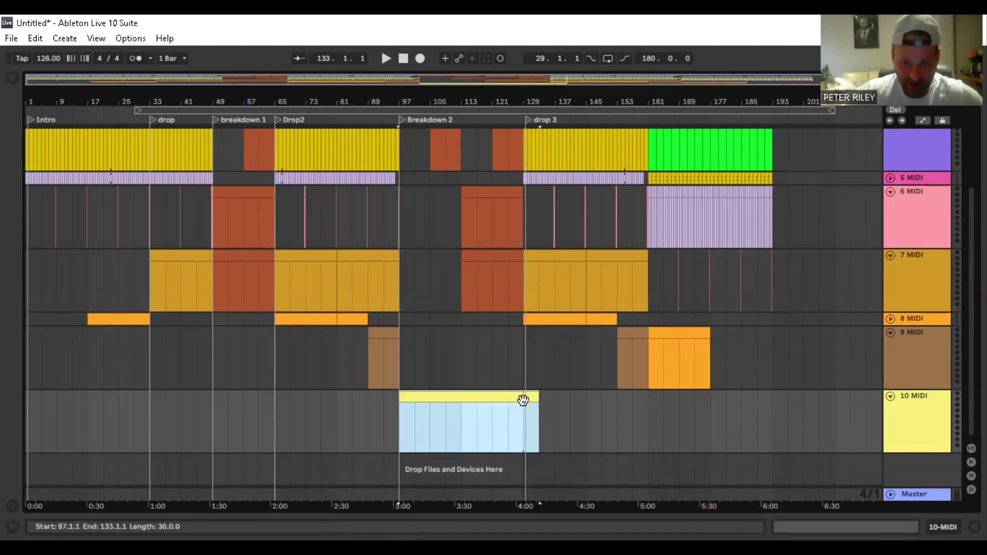
- Recolour the breakdown 2 clip on the 10 MIDI track lime green
{"action": "left_click", "coordinate": [528, 417]}
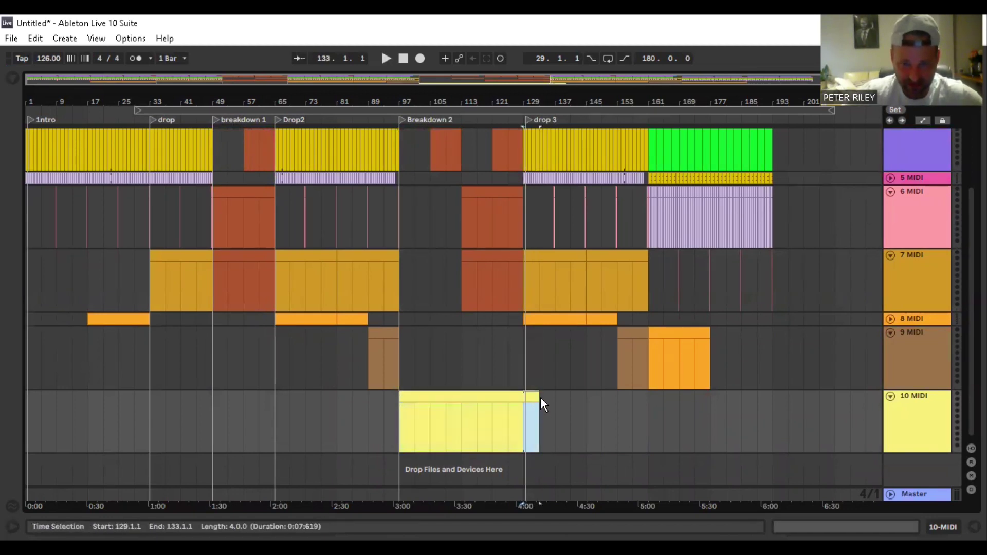
{"action": "right_click", "coordinate": [533, 397]}
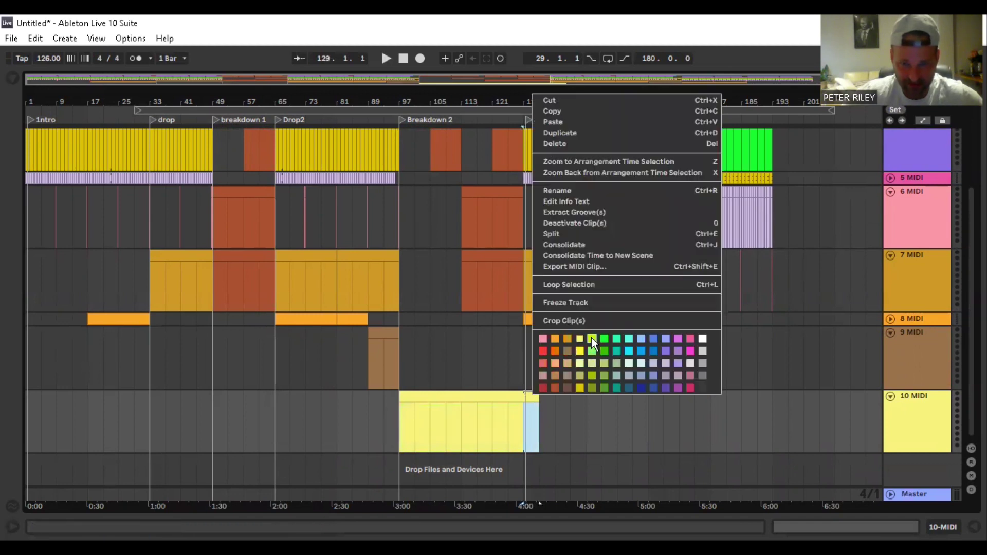
{"action": "left_click", "coordinate": [592, 337]}
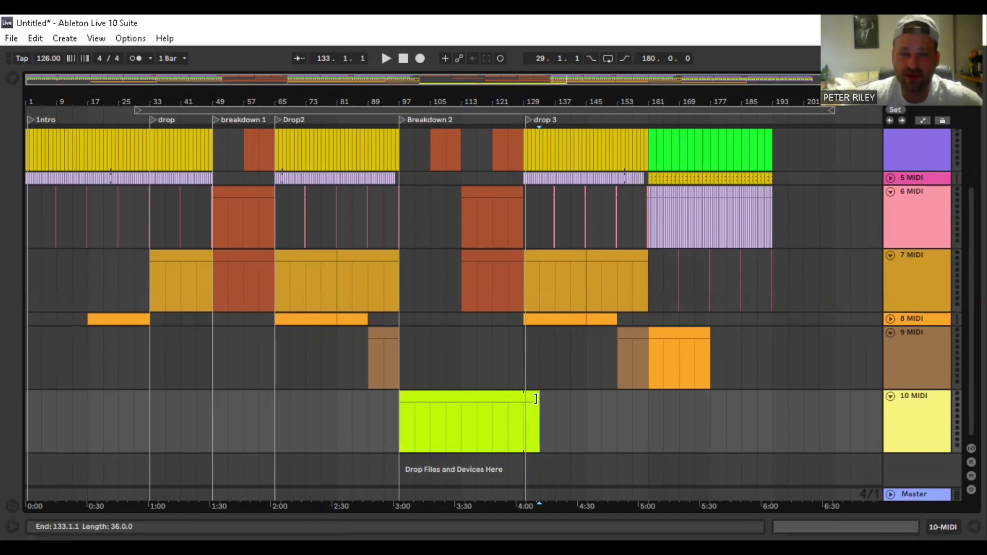
{"action": "scroll", "coordinate": [741, 379], "scroll_direction": "up", "scroll_amount": 5}
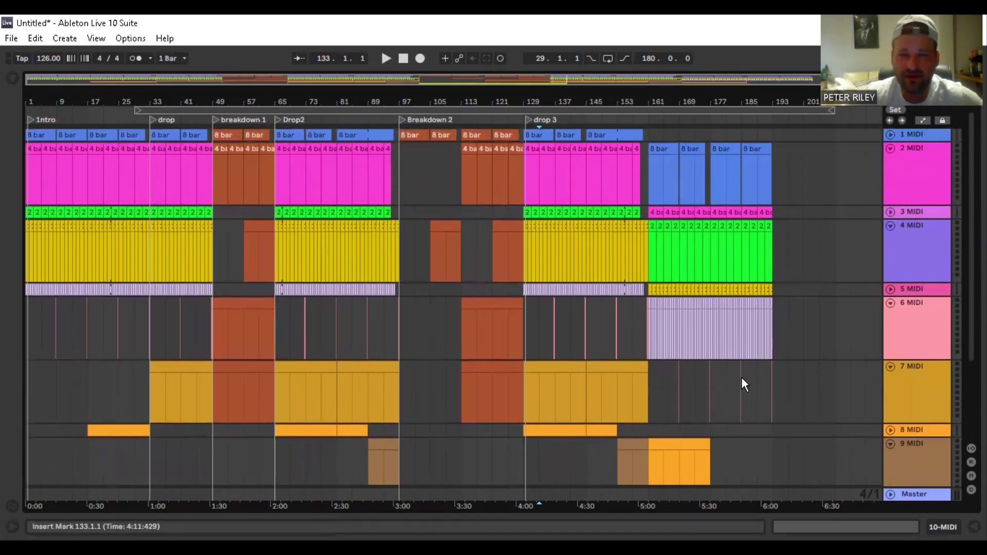
{"action": "scroll", "coordinate": [741, 377], "scroll_direction": "down", "scroll_amount": 4}
{"action": "scroll", "coordinate": [473, 463], "scroll_direction": "down", "scroll_amount": 1}
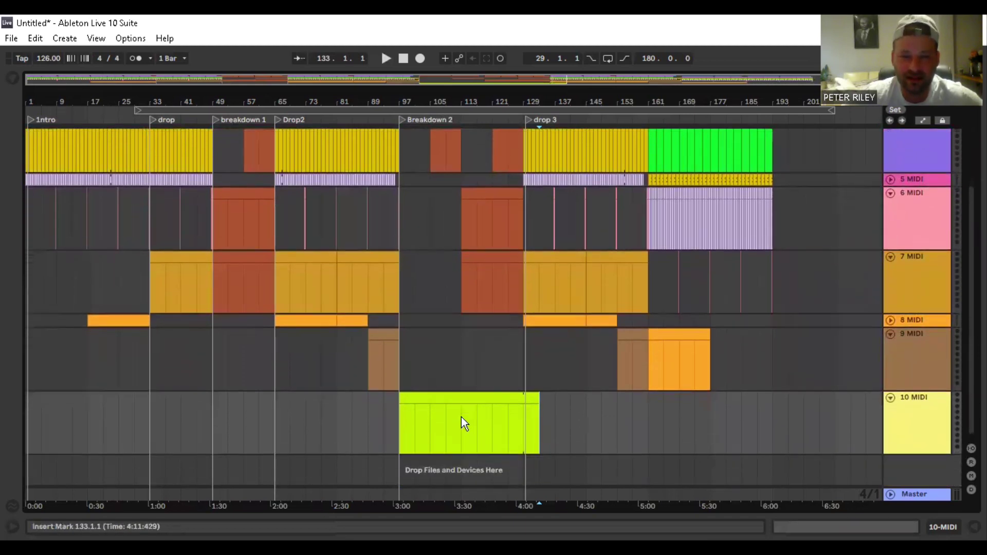
{"action": "scroll", "coordinate": [741, 393], "scroll_direction": "up", "scroll_amount": 5}
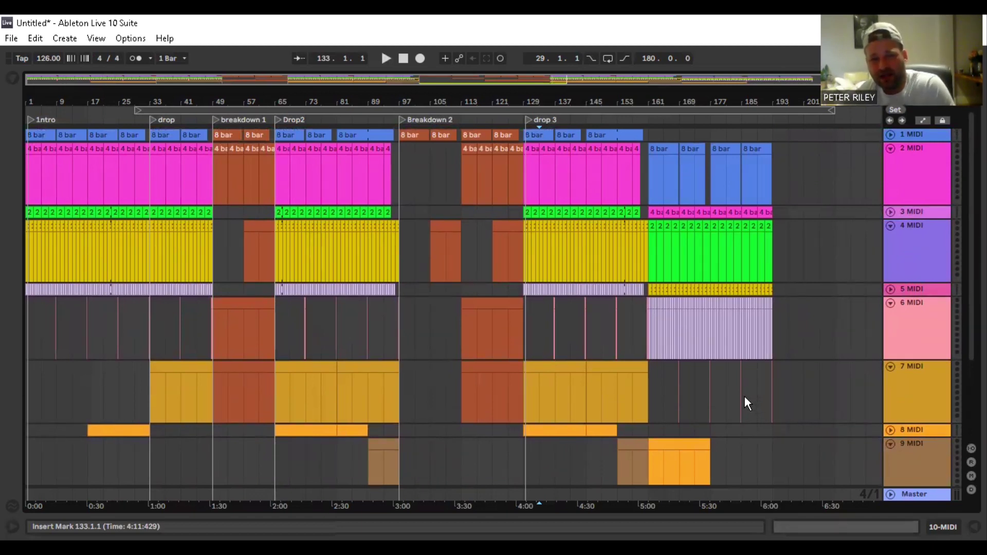
- Move the drop 3 and outro clips in bars 129 to 193 across the tracks to start at bar 133
{"action": "scroll", "coordinate": [684, 344], "scroll_direction": "down", "scroll_amount": 3}
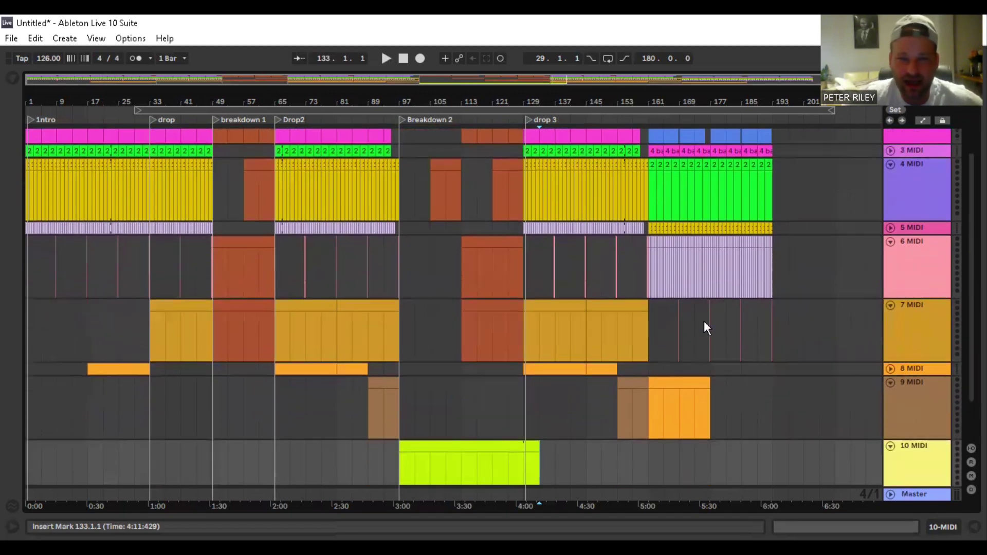
{"action": "scroll", "coordinate": [705, 327], "scroll_direction": "down", "scroll_amount": 3}
{"action": "scroll", "coordinate": [770, 379], "scroll_direction": "up", "scroll_amount": 2}
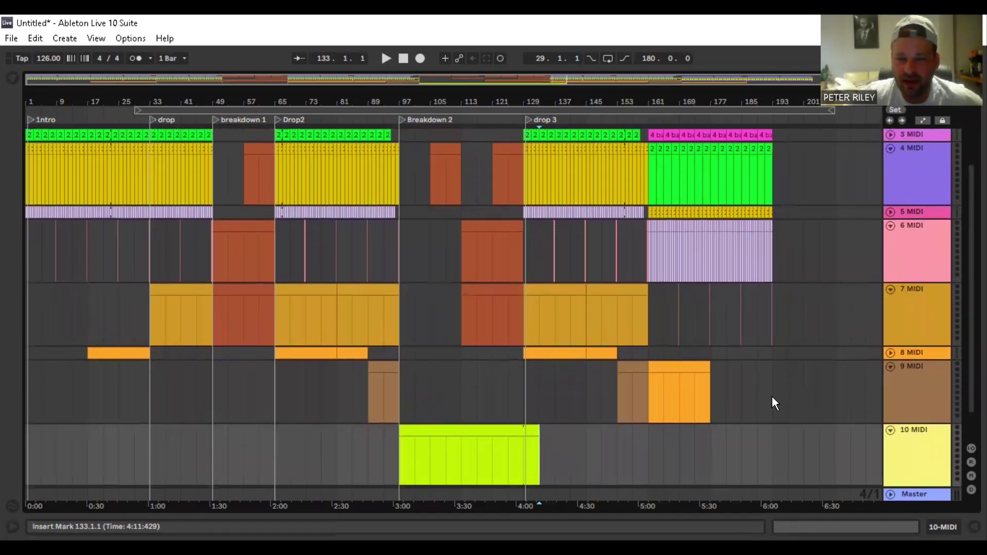
{"action": "left_click_drag", "start_coordinate": [774, 404], "coordinate": [524, 121]}
{"action": "scroll", "coordinate": [566, 271], "scroll_direction": "down", "scroll_amount": 5}
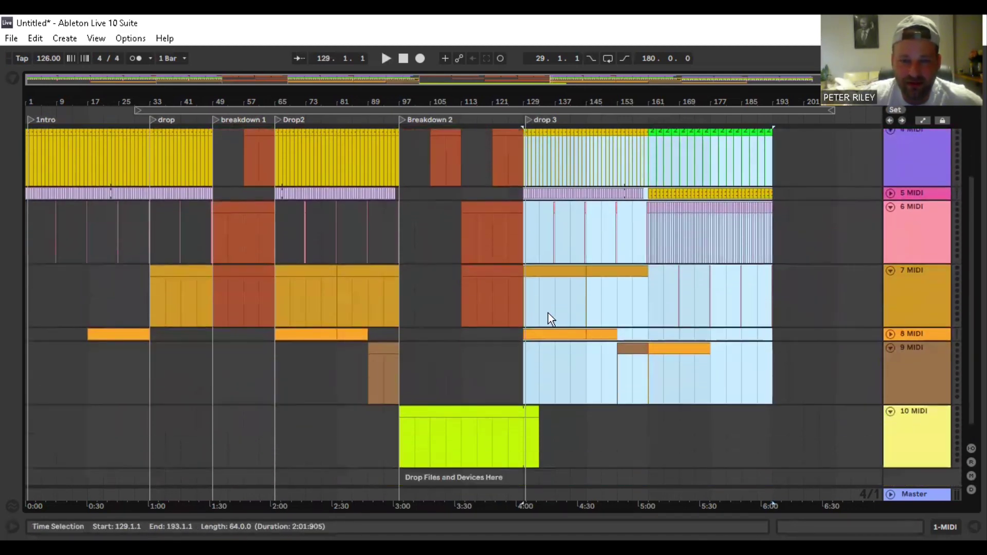
{"action": "scroll", "coordinate": [549, 318], "scroll_direction": "down", "scroll_amount": 1}
{"action": "left_click_drag", "start_coordinate": [529, 322], "coordinate": [544, 321]}
{"action": "left_click", "coordinate": [730, 419]}
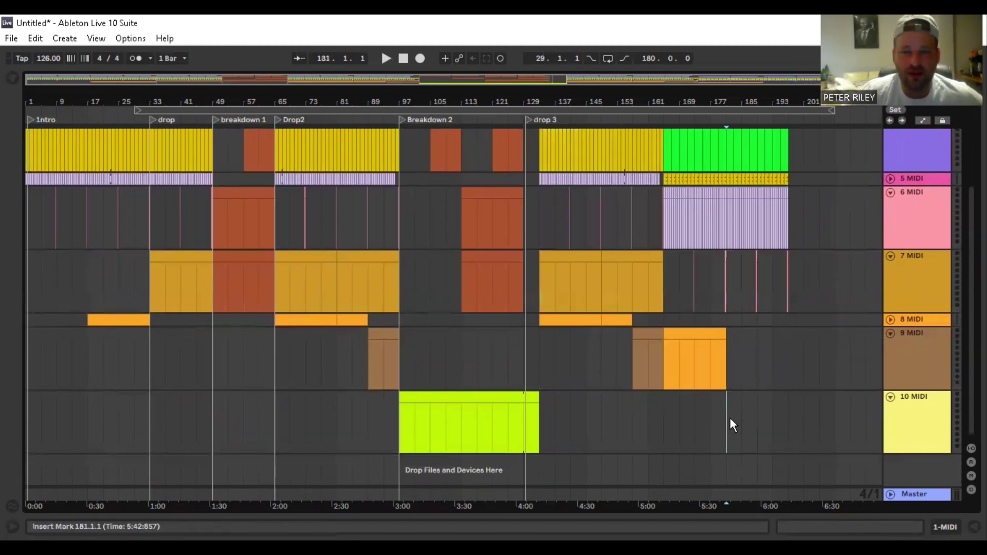
{"action": "scroll", "coordinate": [726, 407], "scroll_direction": "up", "scroll_amount": 3}
{"action": "scroll", "coordinate": [726, 408], "scroll_direction": "up", "scroll_amount": 2}
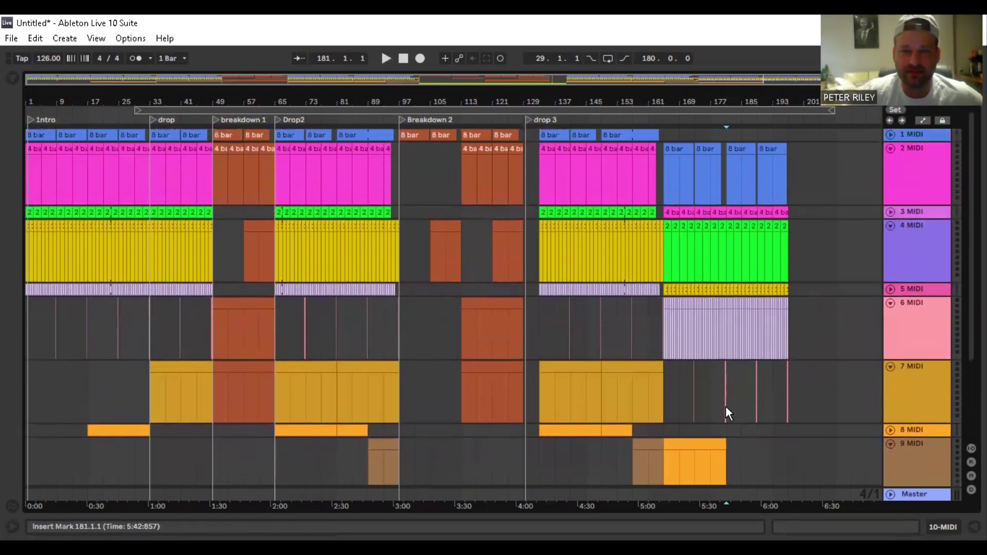
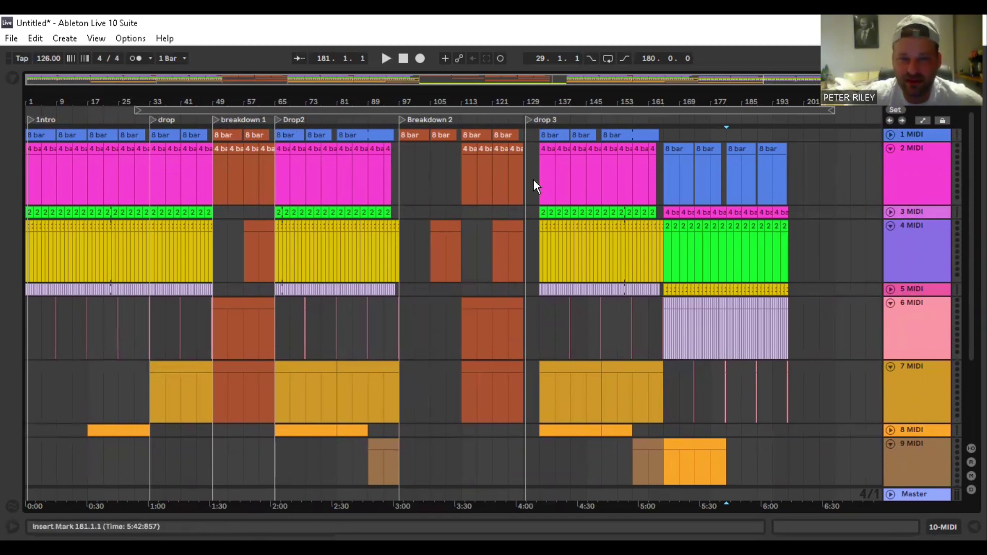
- Duplicate the outro clips in bars 165 to 197 across the tracks directly after themselves
{"action": "scroll", "coordinate": [520, 203], "scroll_direction": "down", "scroll_amount": 4}
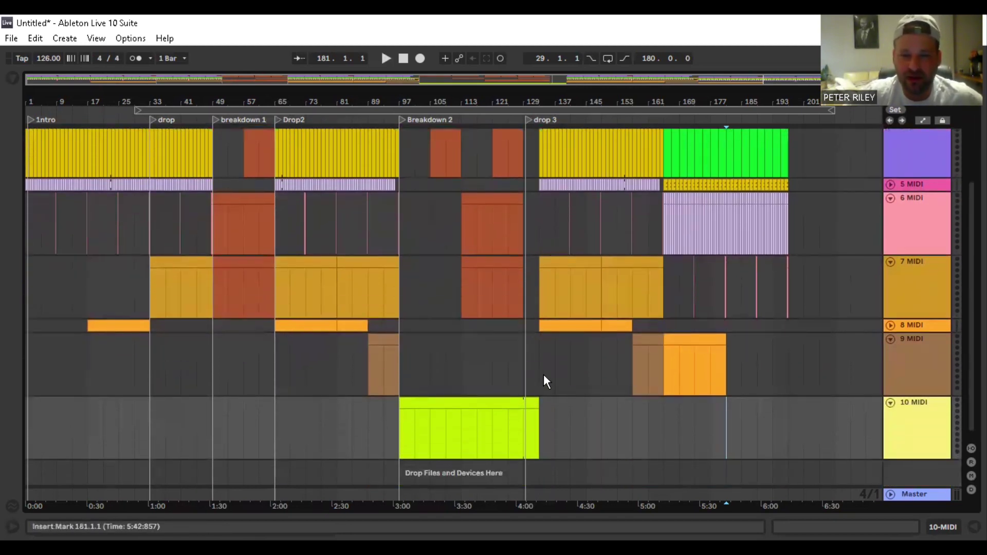
{"action": "left_click", "coordinate": [538, 341]}
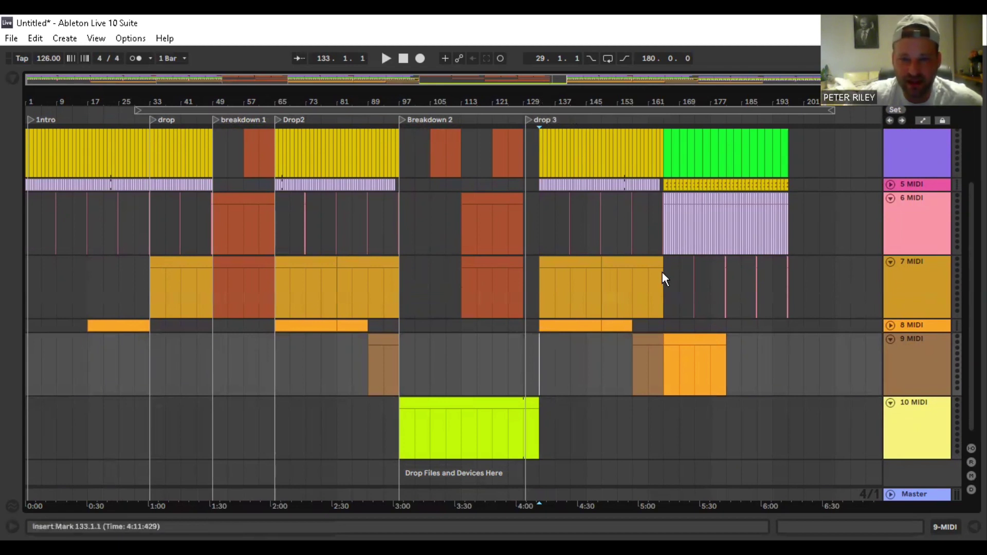
{"action": "scroll", "coordinate": [731, 262], "scroll_direction": "up", "scroll_amount": 5}
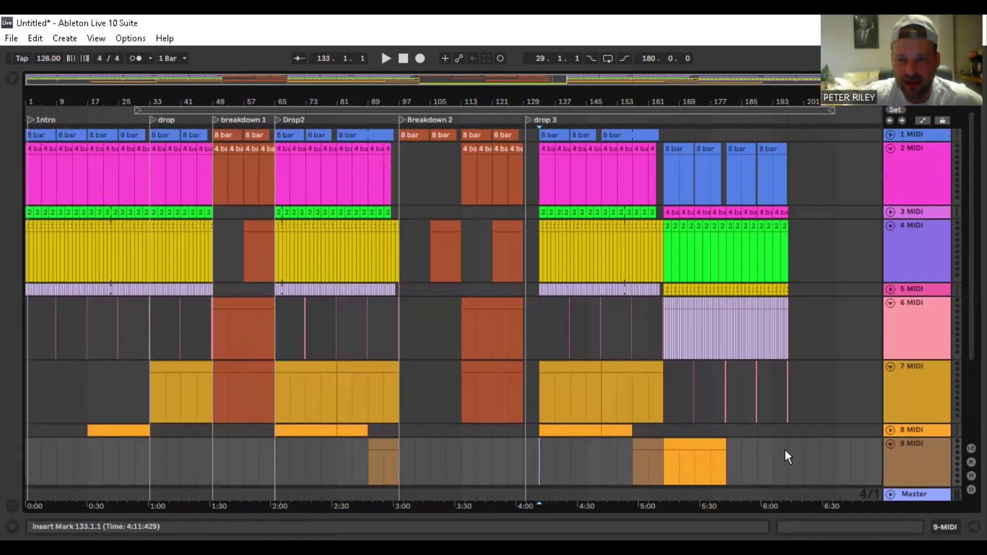
{"action": "left_click_drag", "start_coordinate": [786, 450], "coordinate": [678, 135]}
{"action": "left_click", "coordinate": [674, 148]}
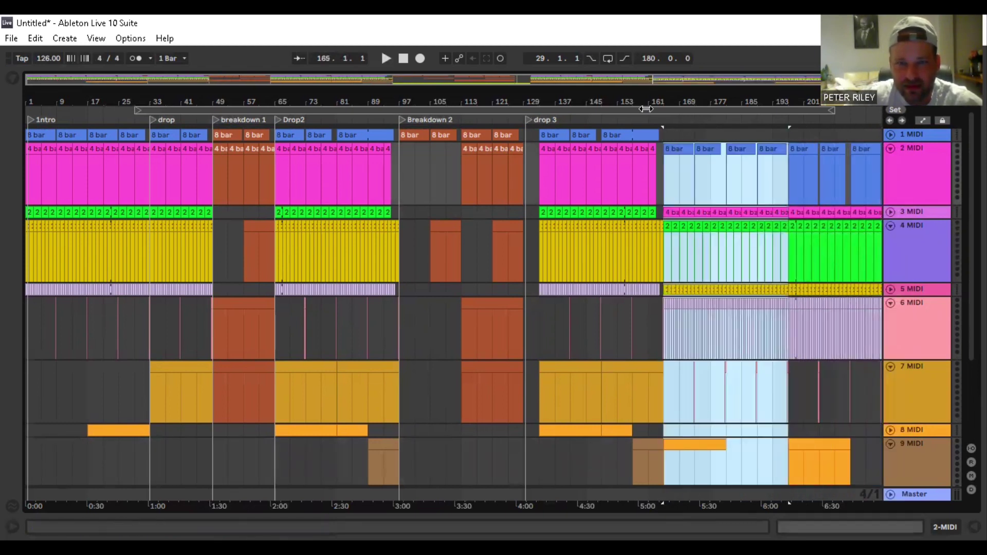
{"action": "left_click_drag", "start_coordinate": [669, 96], "coordinate": [625, 92]}
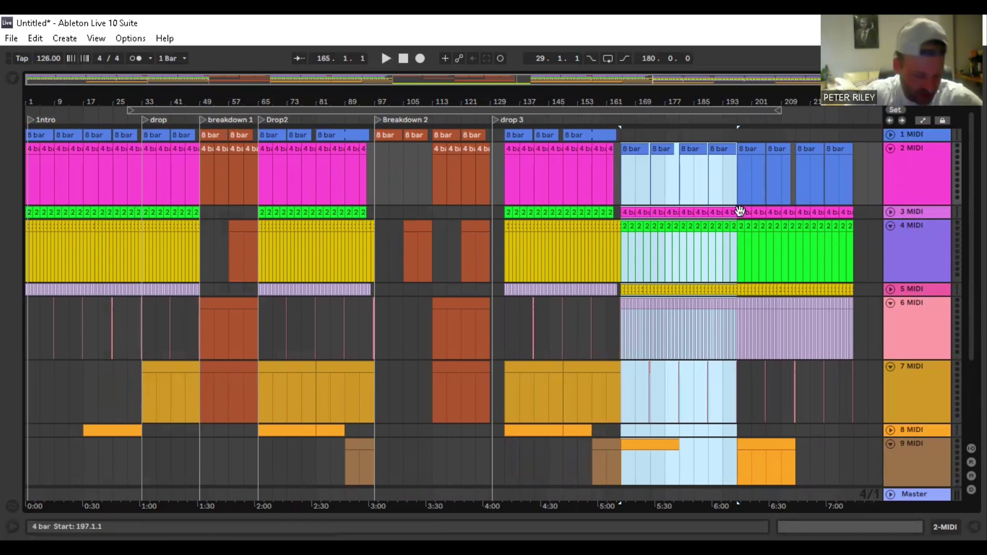
- Undo the outro duplication, the move of drop 3 and the outro, and the recolouring of the breakdown 2 clip
{"action": "key", "text": "ctrl+z"}
{"action": "key", "text": "ctrl+z"}
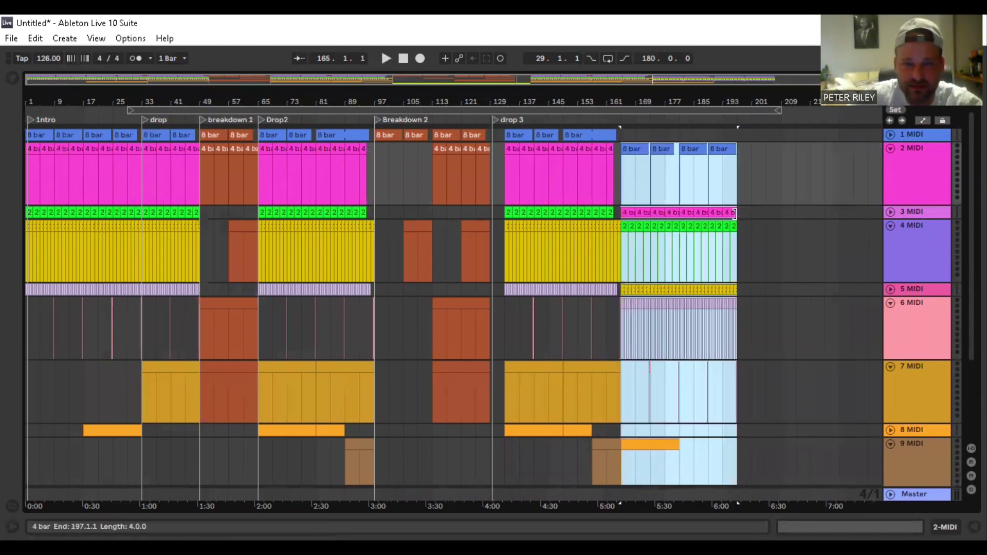
{"action": "key", "text": "ctrl+z"}
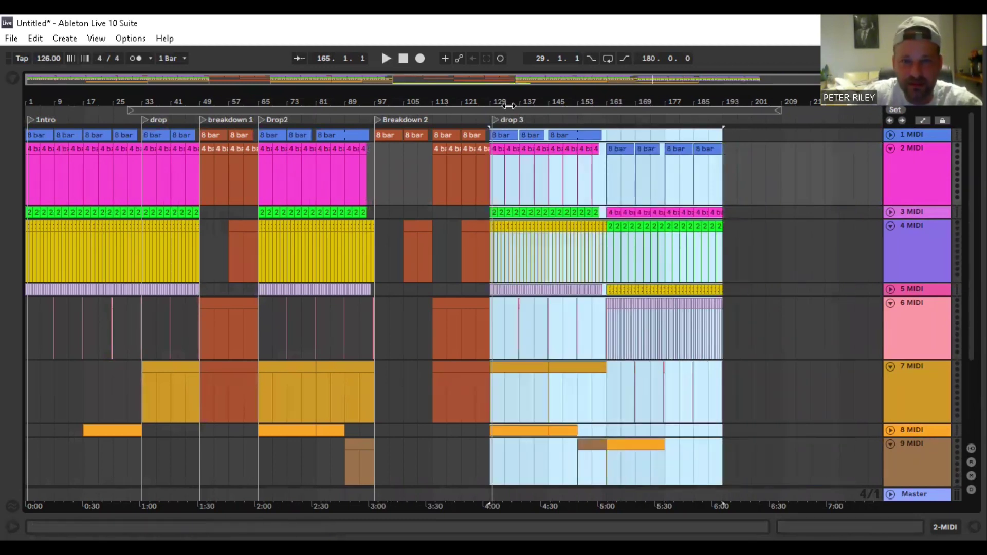
- Delete all clips from bar 97 to bar 193 across every track
{"action": "scroll", "coordinate": [706, 375], "scroll_direction": "down", "scroll_amount": 2}
{"action": "scroll", "coordinate": [706, 380], "scroll_direction": "down", "scroll_amount": 1}
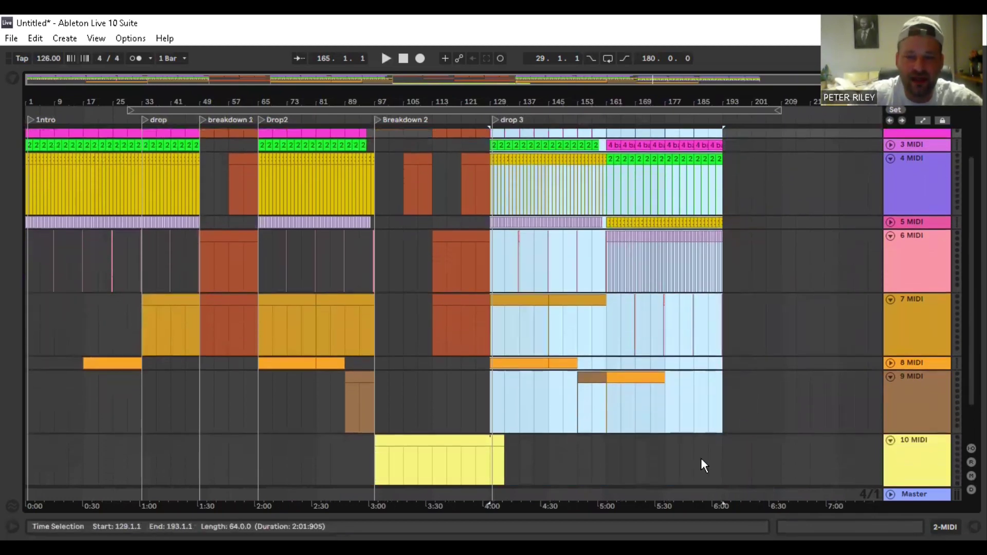
{"action": "left_click_drag", "start_coordinate": [713, 461], "coordinate": [372, 89]}
{"action": "key", "text": "Delete"}
{"action": "scroll", "coordinate": [453, 329], "scroll_direction": "down", "scroll_amount": 3}
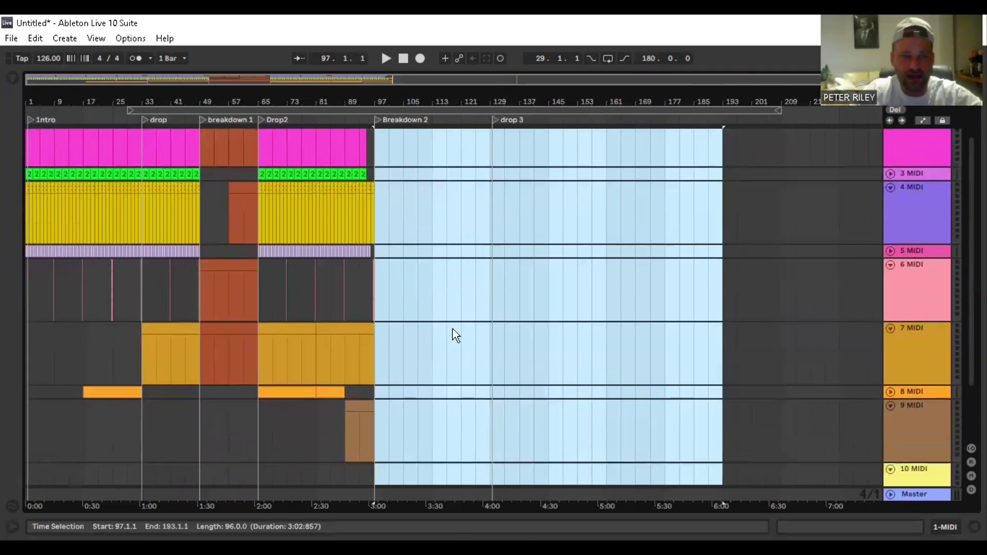
{"action": "scroll", "coordinate": [427, 388], "scroll_direction": "up", "scroll_amount": 1}
{"action": "scroll", "coordinate": [328, 149], "scroll_direction": "up", "scroll_amount": 2}
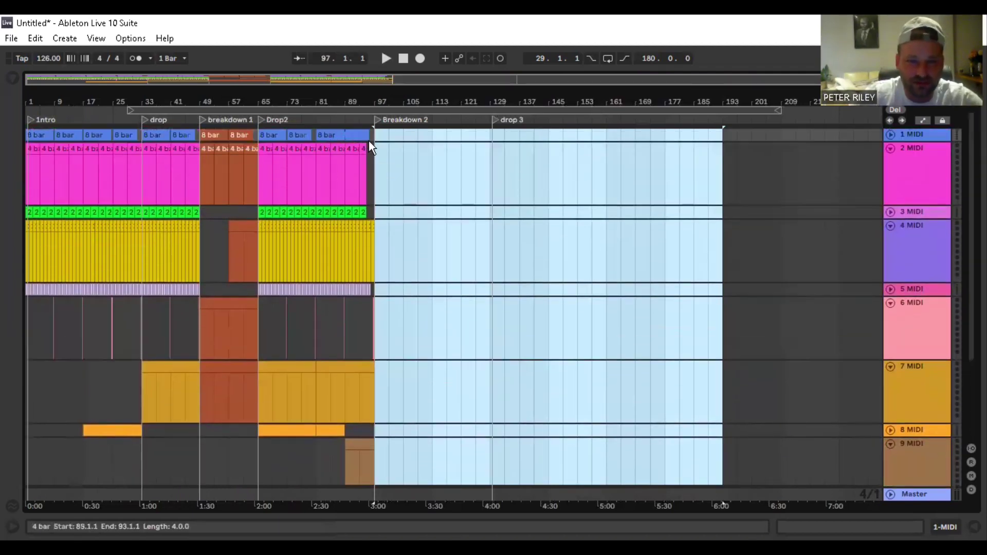
{"action": "left_click", "coordinate": [577, 167]}
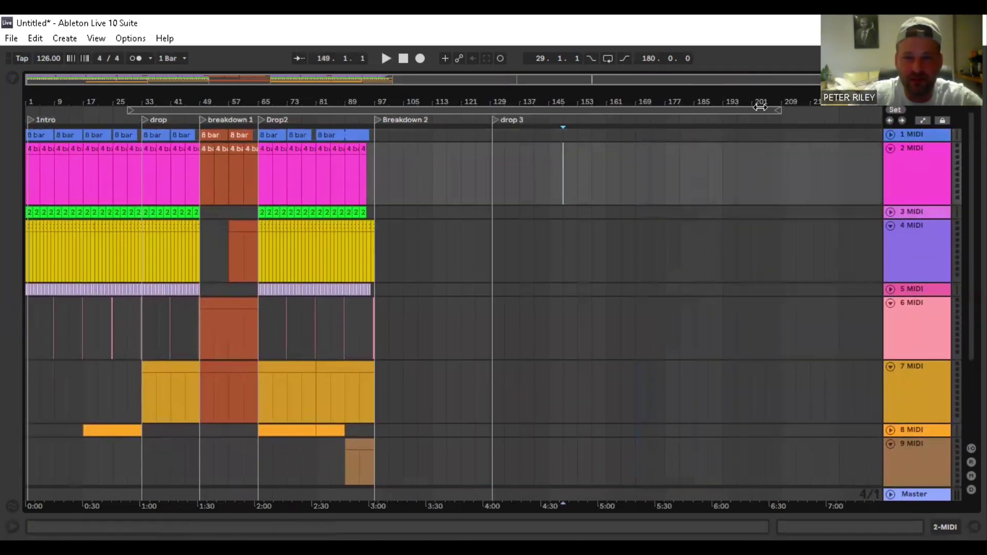
- Delete the drop 3, Breakdown 2, Drop2 and breakdown 1 locators
{"action": "left_click", "coordinate": [495, 120]}
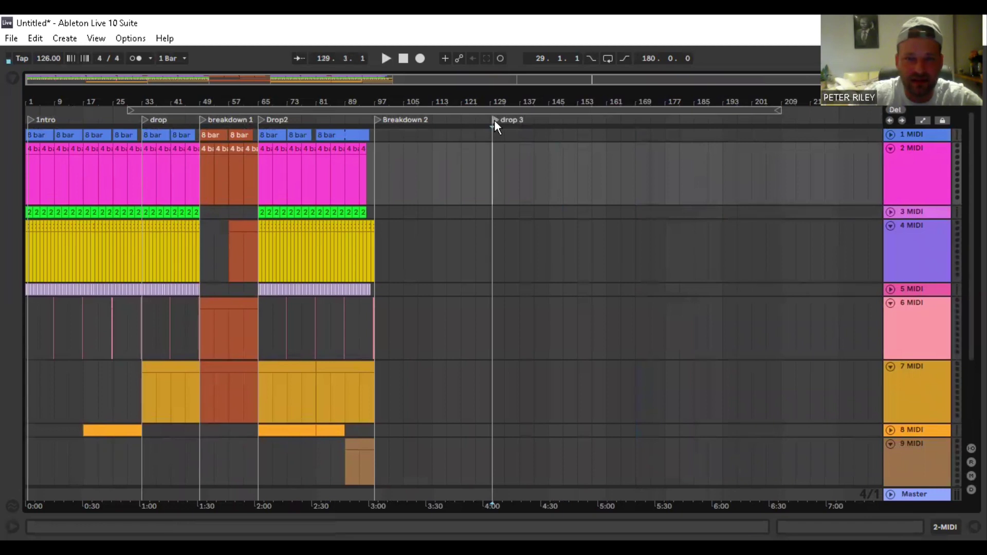
{"action": "right_click", "coordinate": [495, 121]}
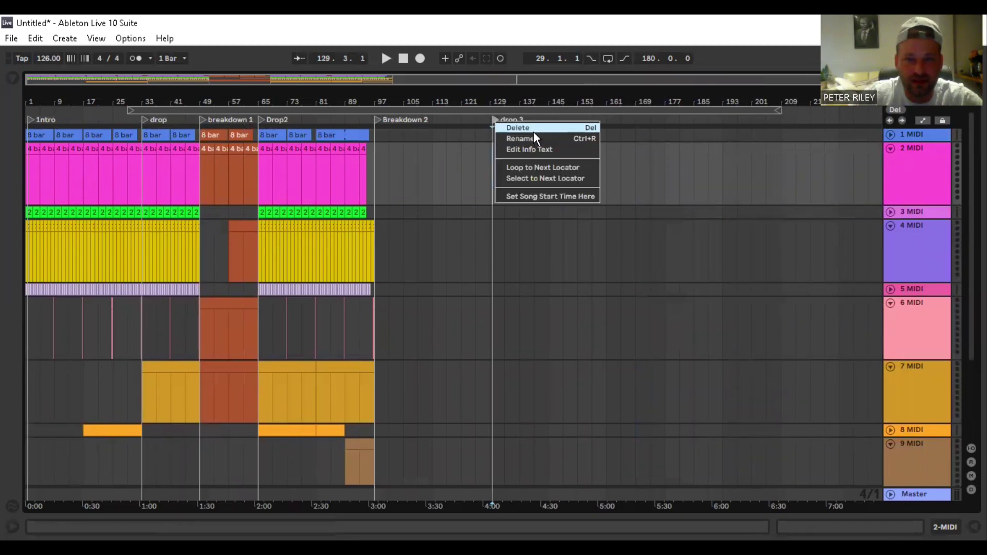
{"action": "left_click", "coordinate": [531, 128]}
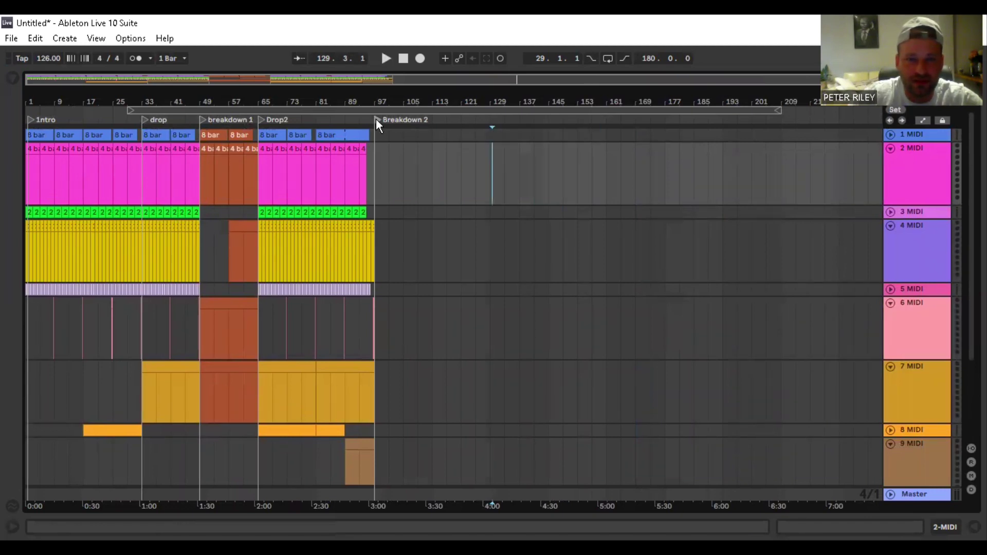
{"action": "right_click", "coordinate": [376, 118]}
{"action": "left_click", "coordinate": [395, 126]}
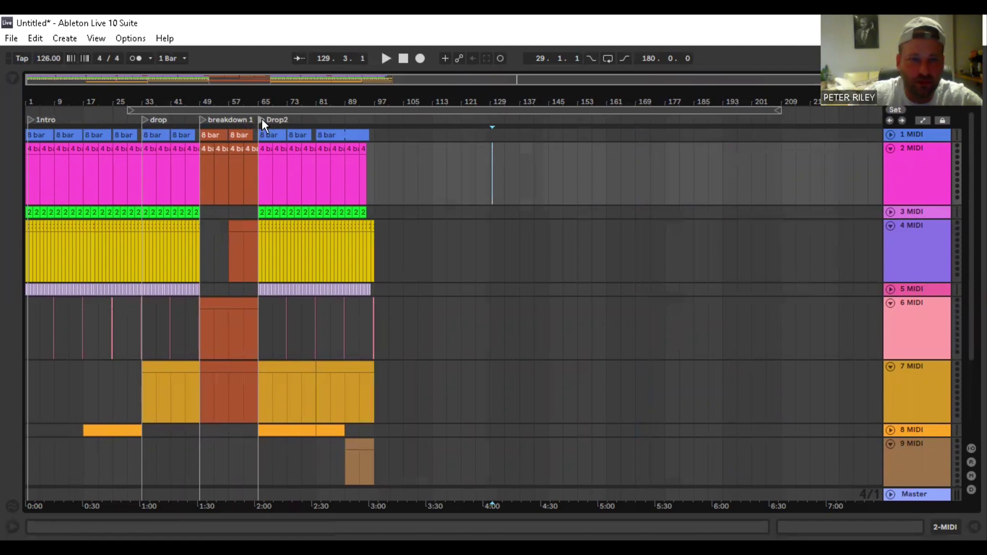
{"action": "left_click", "coordinate": [262, 119]}
{"action": "right_click", "coordinate": [261, 119]}
{"action": "left_click", "coordinate": [282, 126]}
{"action": "left_click", "coordinate": [203, 122]}
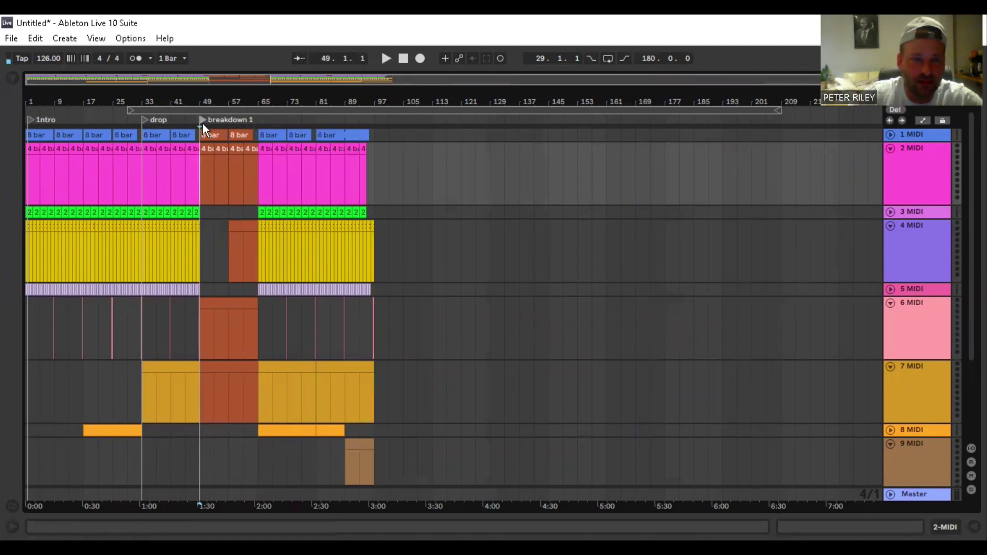
{"action": "right_click", "coordinate": [202, 119]}
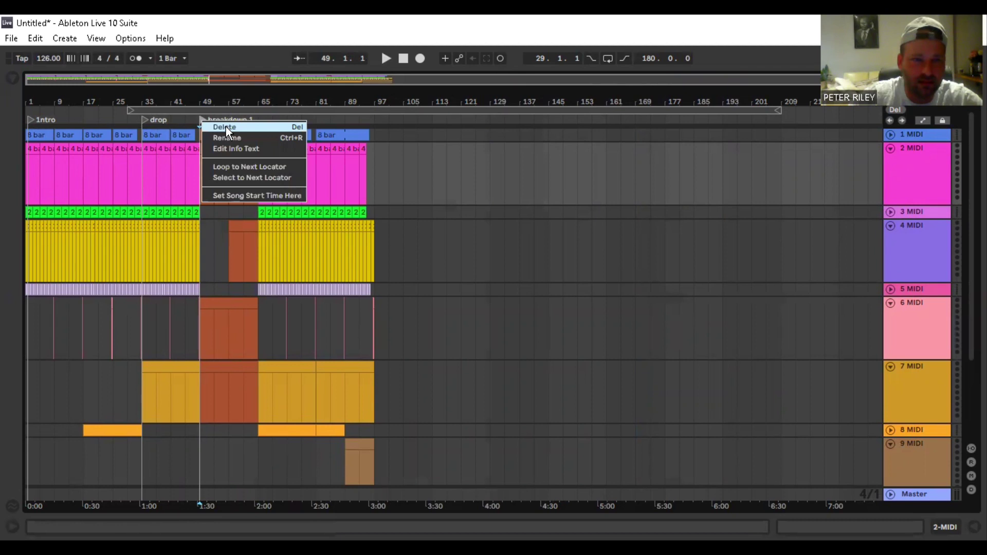
{"action": "left_click", "coordinate": [226, 126]}
{"action": "left_click", "coordinate": [287, 126]}
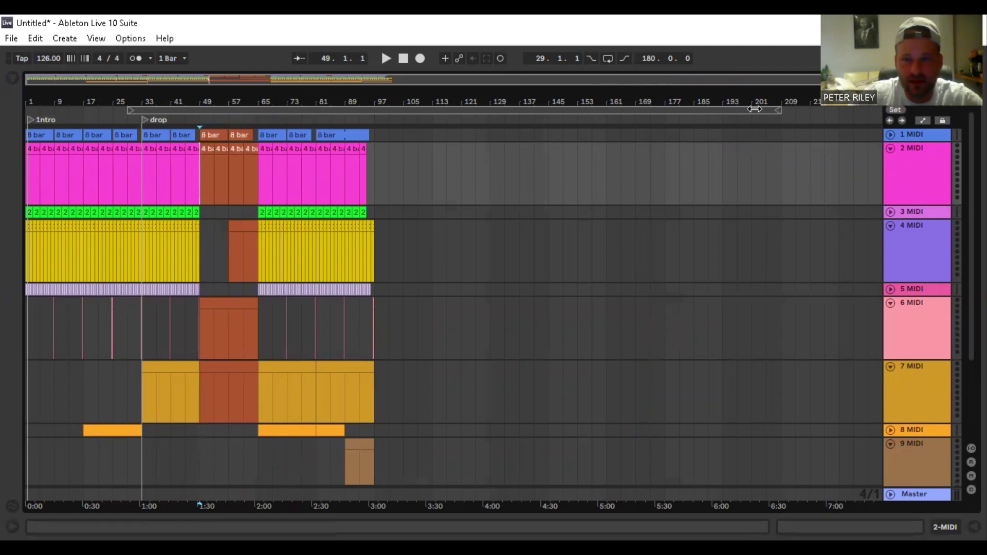
- Delete all clips from bar 17 to bar 97 across the tracks, keeping only the first 16 bars
{"action": "left_click_drag", "start_coordinate": [771, 110], "coordinate": [431, 110]}
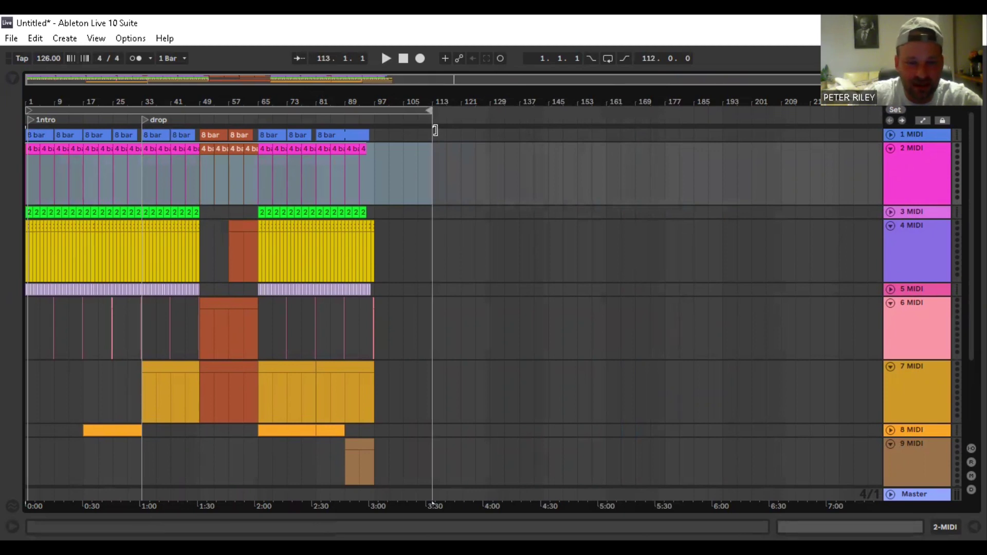
{"action": "left_click_drag", "start_coordinate": [247, 95], "coordinate": [461, 95]}
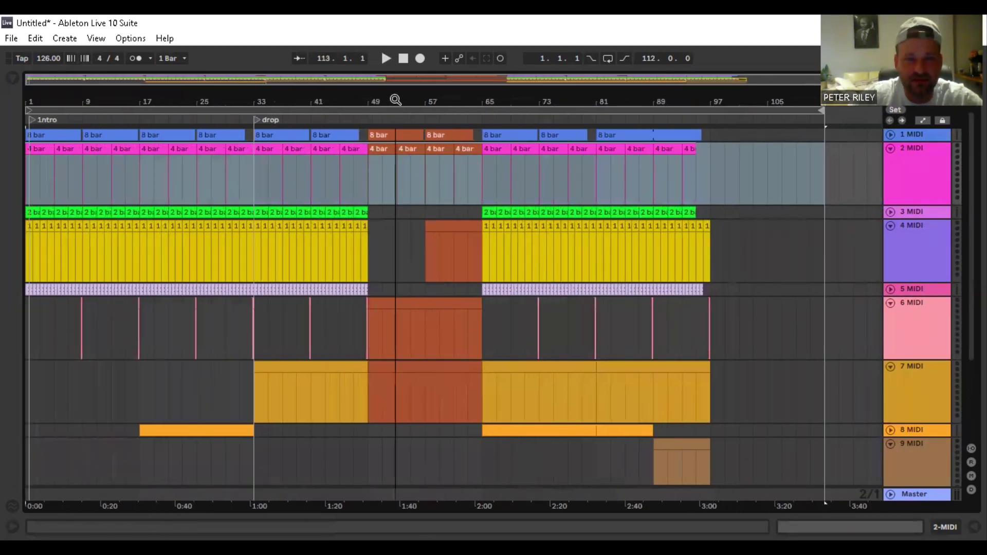
{"action": "left_click_drag", "start_coordinate": [29, 394], "coordinate": [251, 98]}
{"action": "left_click_drag", "start_coordinate": [193, 112], "coordinate": [145, 138]}
{"action": "left_click_drag", "start_coordinate": [132, 453], "coordinate": [713, 68]}
{"action": "key", "text": "Delete"}
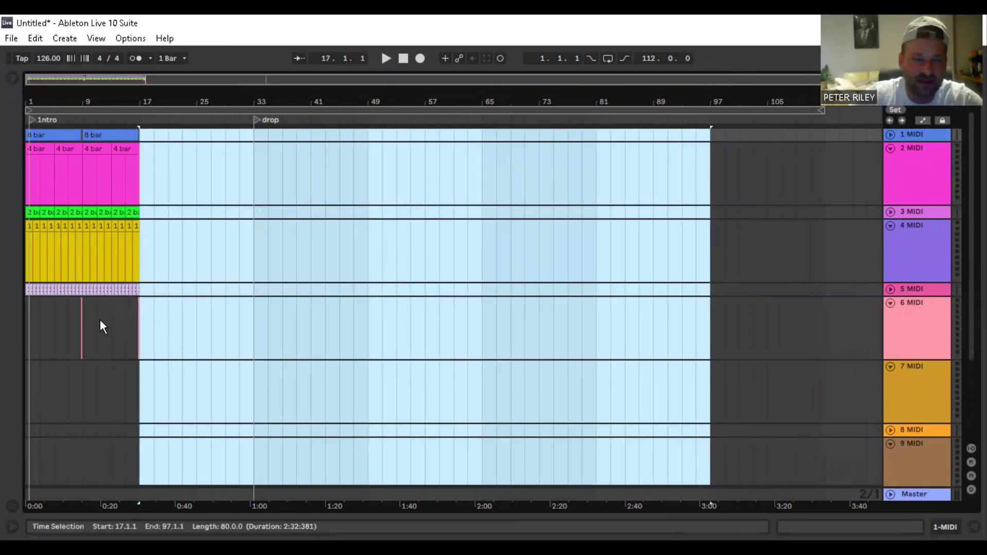
- Set the arrangement loop to the remaining clips in bars 1 to 17 and turn looping on
{"action": "left_click", "coordinate": [139, 309]}
{"action": "left_click_drag", "start_coordinate": [139, 310], "coordinate": [7, 79]}
{"action": "key", "text": "ctrl+l"}
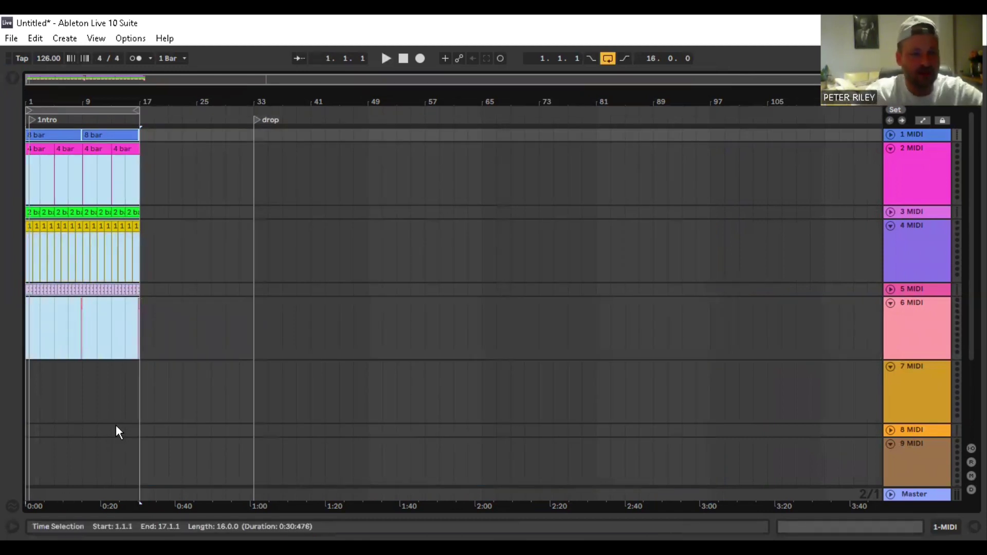
{"action": "left_click", "coordinate": [125, 368]}
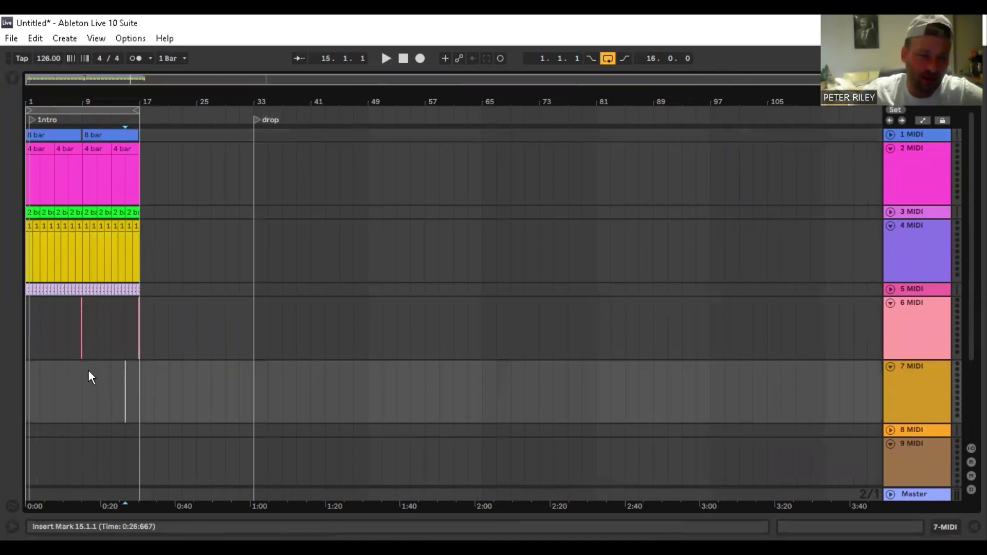
- Duplicate the 16-bar block in bars 1 to 17 so that the copy fills bars 17 to 33
{"action": "left_click_drag", "start_coordinate": [77, 95], "coordinate": [77, 134]}
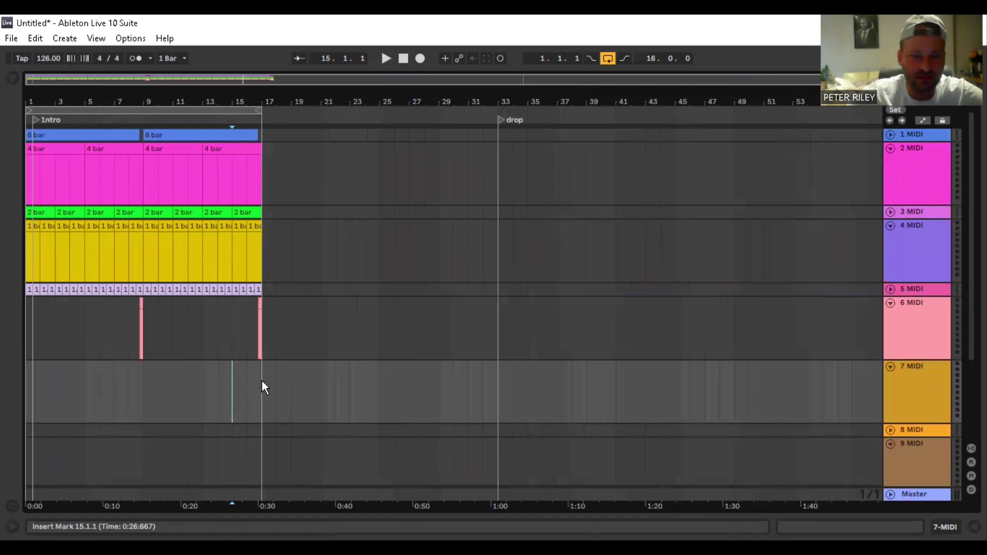
{"action": "left_click_drag", "start_coordinate": [261, 380], "coordinate": [8, 111]}
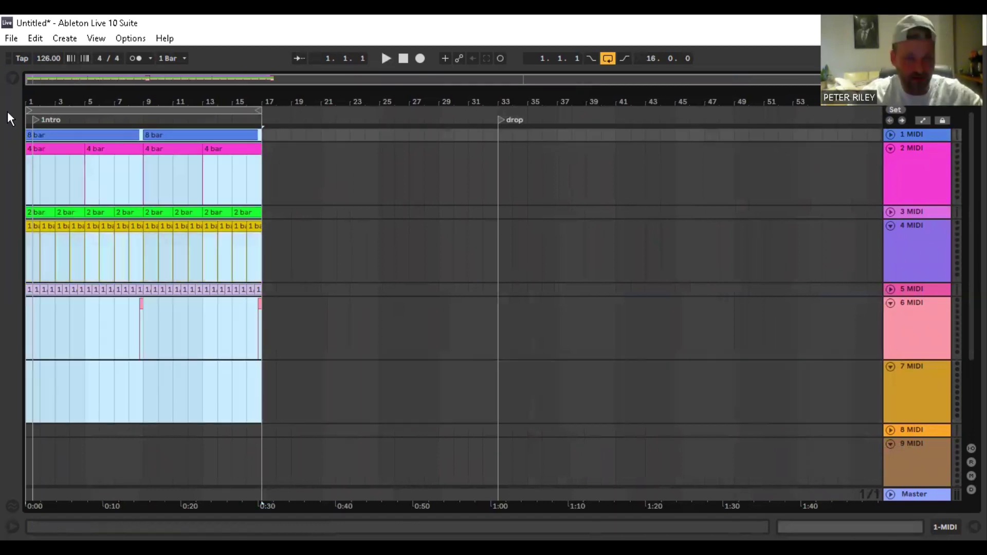
{"action": "key", "text": "ctrl+d"}
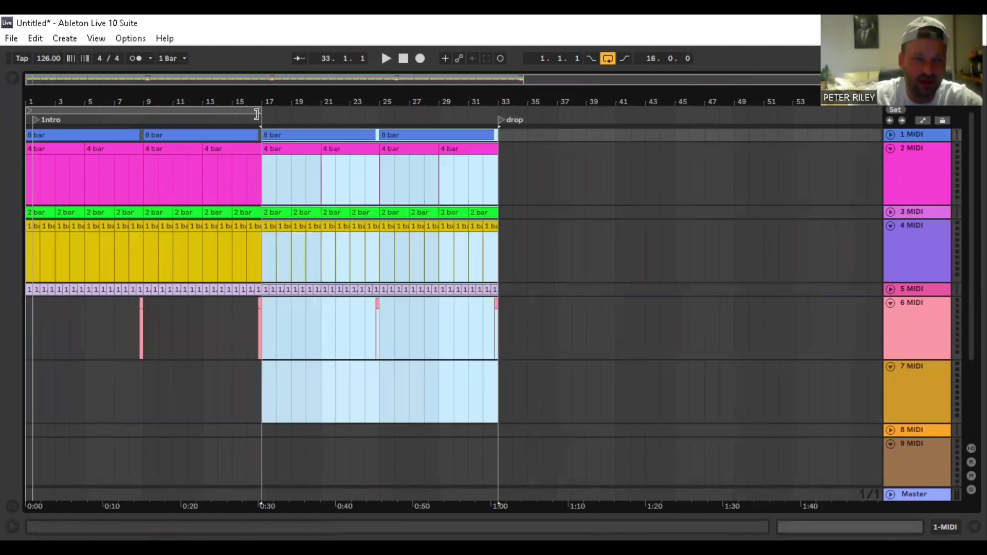
- Delete the drop locator at bar 33
{"action": "left_click", "coordinate": [501, 116]}
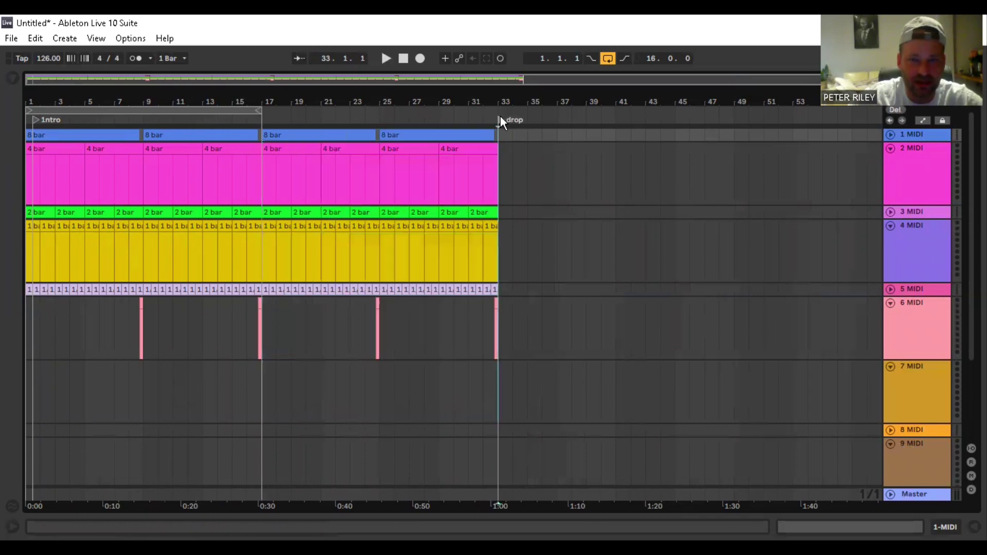
{"action": "right_click", "coordinate": [501, 116]}
{"action": "left_click", "coordinate": [534, 130]}
{"action": "left_click", "coordinate": [534, 131]}
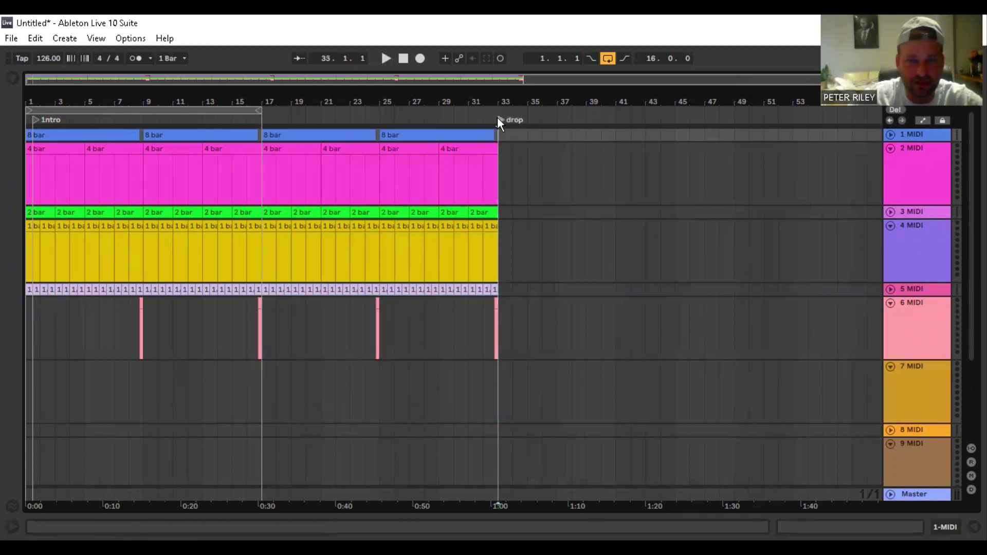
{"action": "right_click", "coordinate": [497, 118]}
{"action": "left_click", "coordinate": [517, 127]}
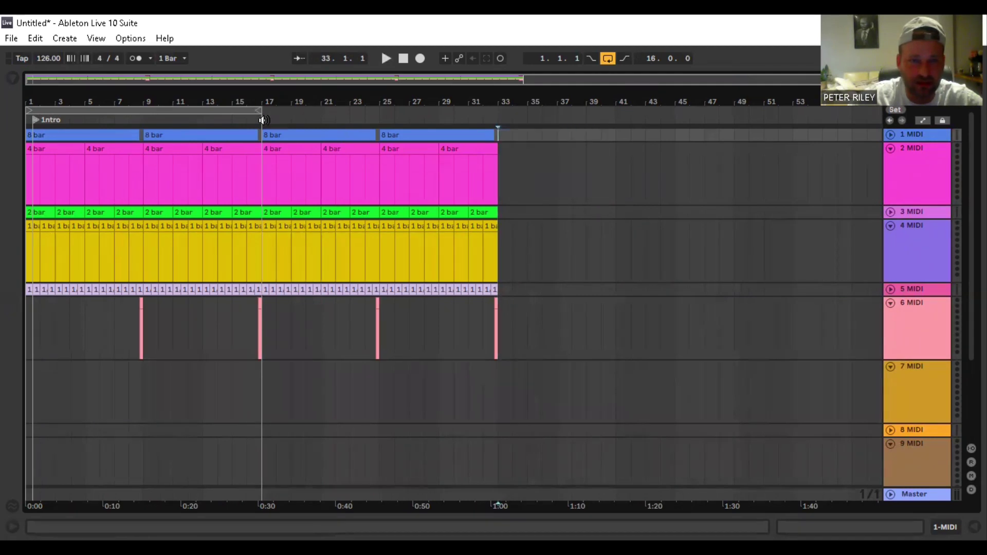
- Add a locator named Drop at bar 17
{"action": "right_click", "coordinate": [264, 120]}
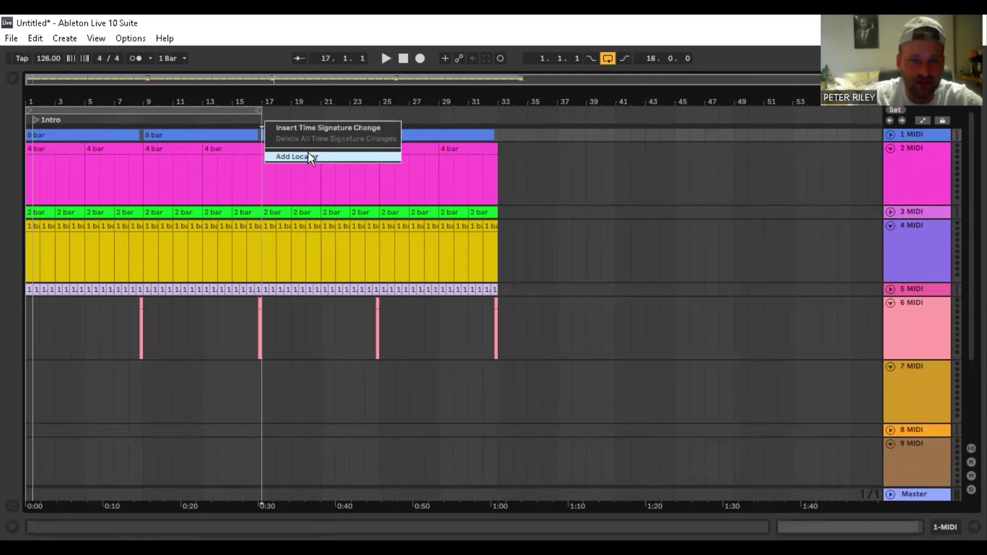
{"action": "left_click", "coordinate": [308, 156]}
{"action": "type", "text": "Drop"}
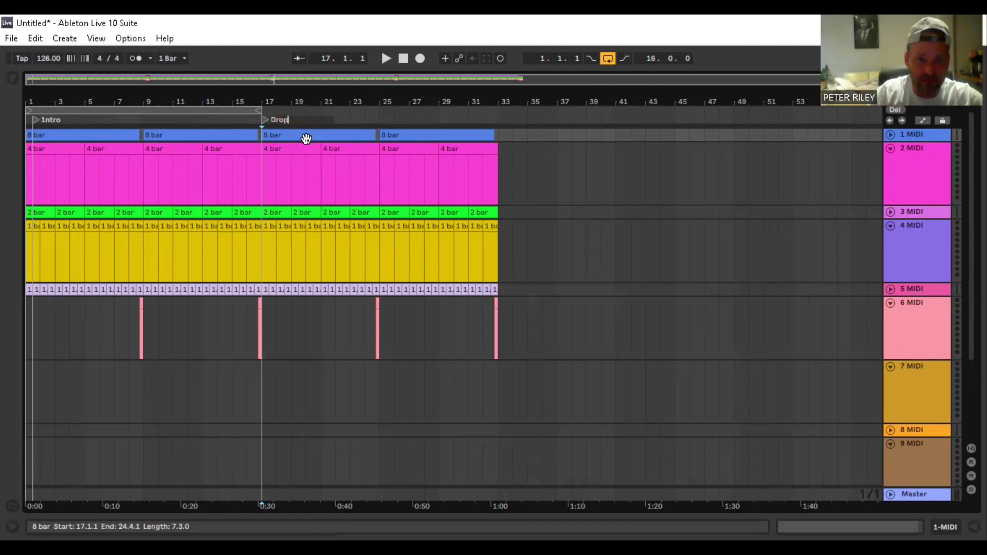
- Insert an empty 16-bar MIDI clip on track 7 across bars 17 to 33 and hide the clip detail view
{"action": "left_click_drag", "start_coordinate": [283, 397], "coordinate": [491, 387]}
{"action": "right_click", "coordinate": [467, 381]}
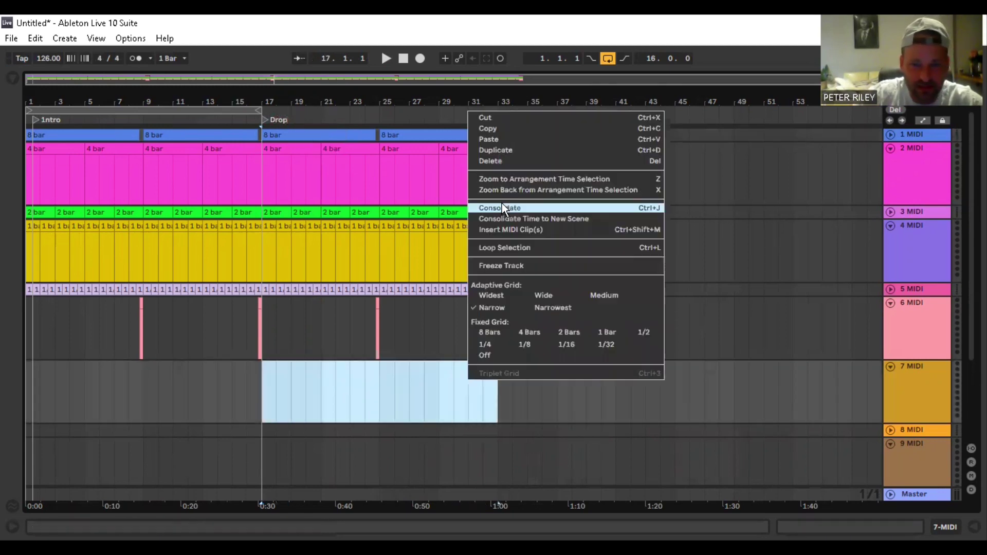
{"action": "left_click", "coordinate": [528, 229]}
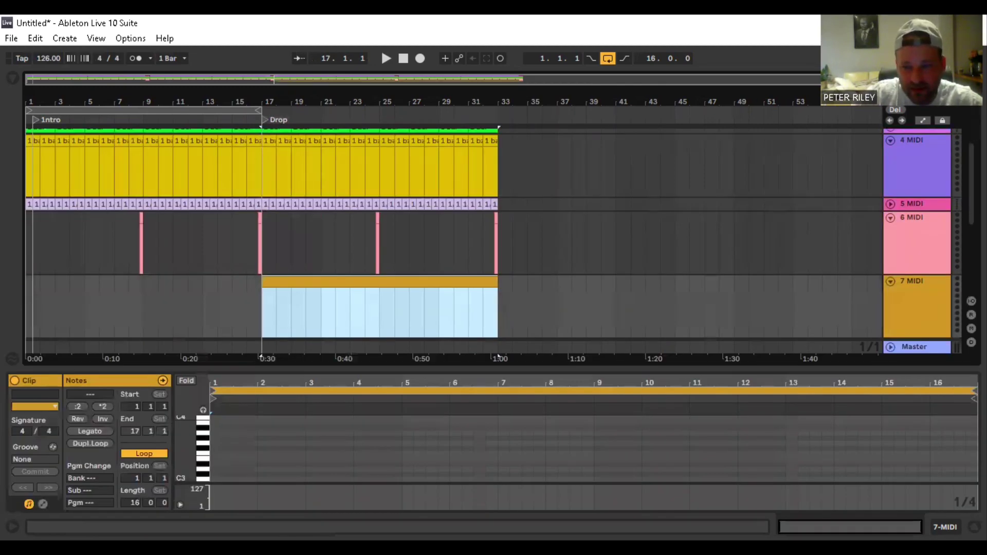
{"action": "key", "text": "ctrl+alt+l"}
{"action": "left_click", "coordinate": [409, 399]}
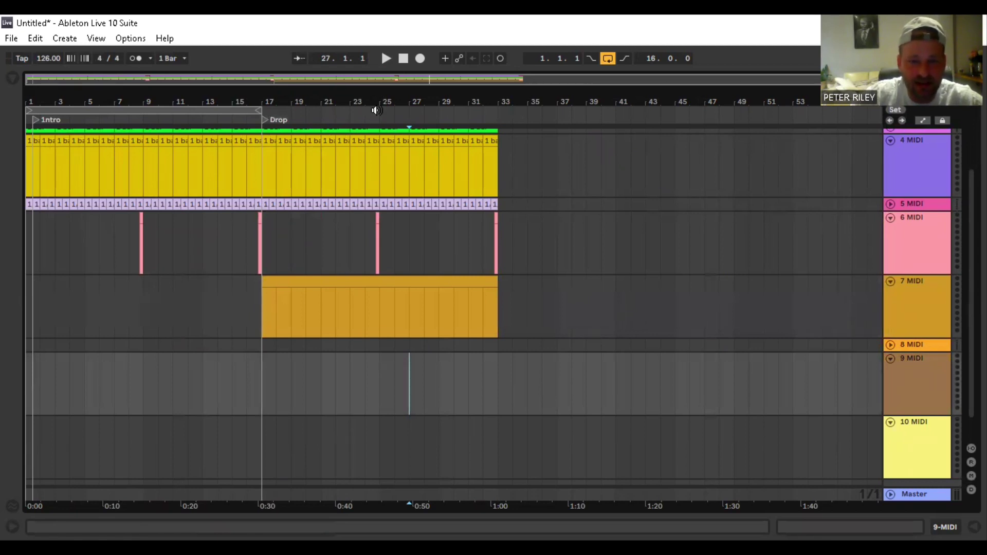
- Duplicate the 16-bar drop section on all tracks into bars 33 to 49 and add a locator named Breakdown at bar 33
{"action": "left_click_drag", "start_coordinate": [496, 366], "coordinate": [520, 128]}
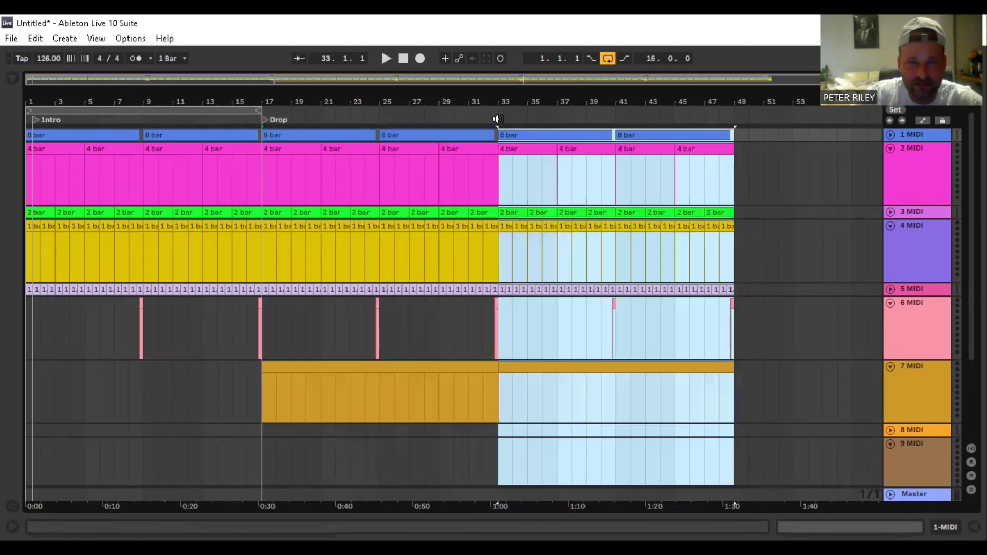
{"action": "right_click", "coordinate": [497, 119]}
{"action": "left_click", "coordinate": [513, 150]}
{"action": "key", "text": "ctrl+r"}
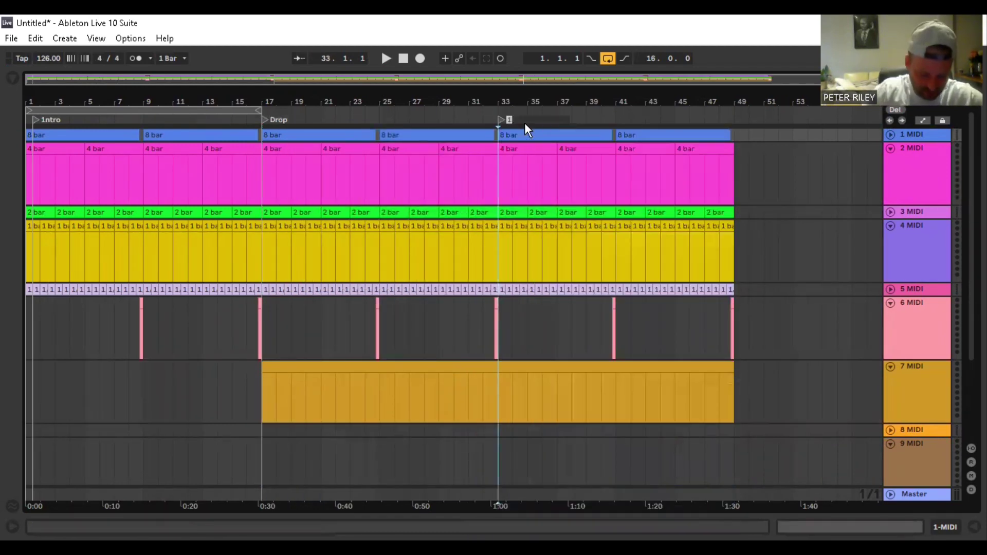
{"action": "type", "text": "Breask"}
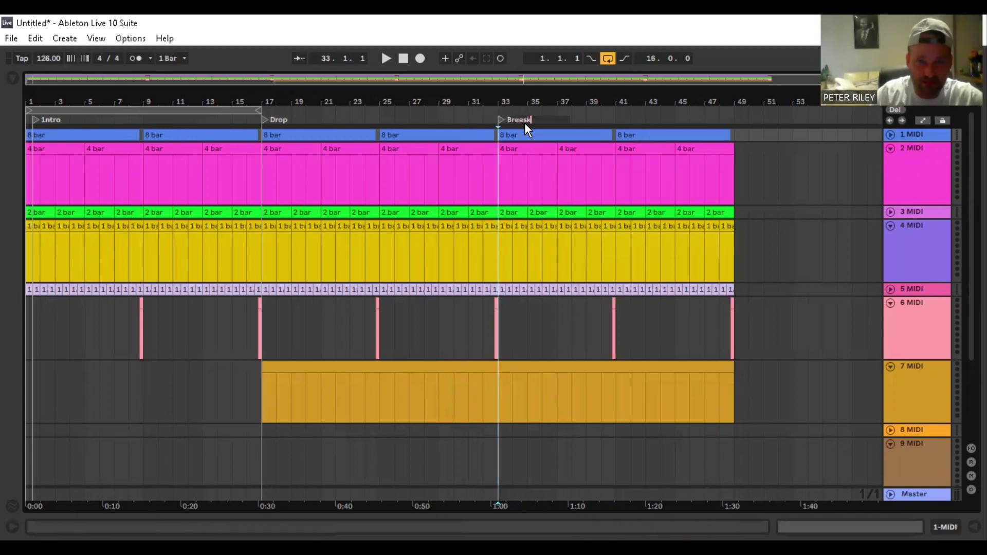
{"action": "type", "text": "down"}
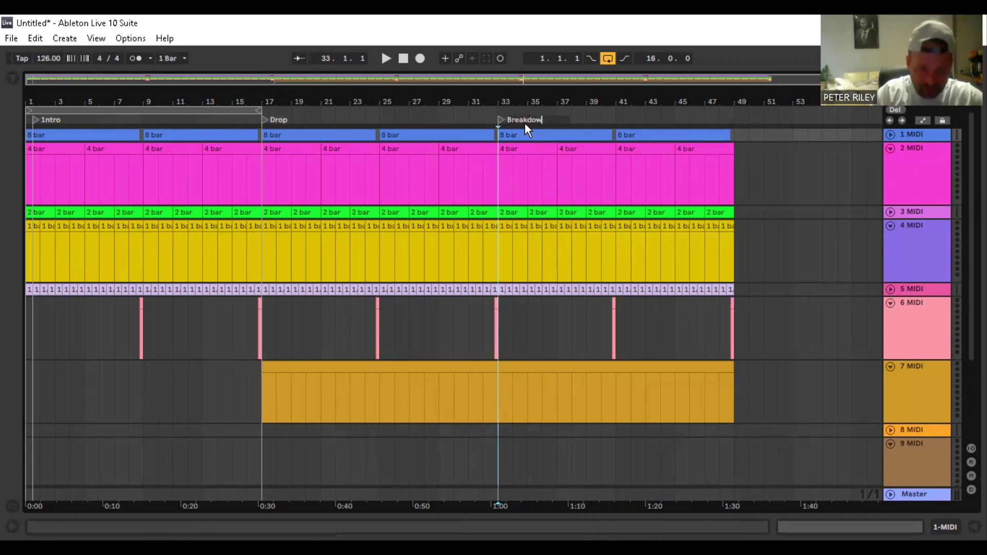
{"action": "key", "text": "Return"}
{"action": "left_click", "coordinate": [779, 353]}
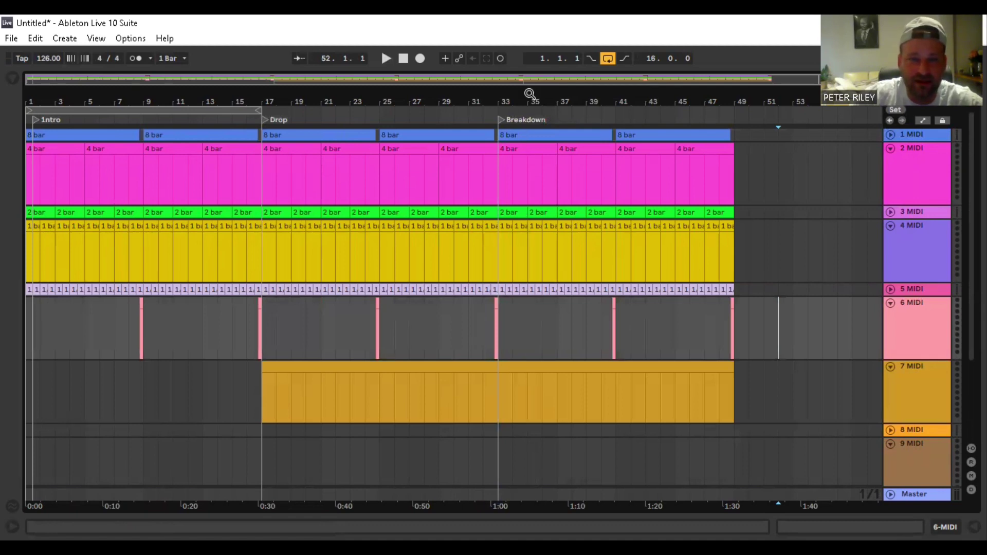
- Copy the drop section's clips from bars 17 to 33 so that the copy fills bars 49 to 65
{"action": "mouse_move", "coordinate": [267, 437]}
{"action": "left_mouse_down"}
{"action": "mouse_move", "coordinate": [460, 340]}
{"action": "mouse_move", "coordinate": [491, 103]}
{"action": "mouse_move", "coordinate": [499, 101]}
{"action": "left_mouse_up"}
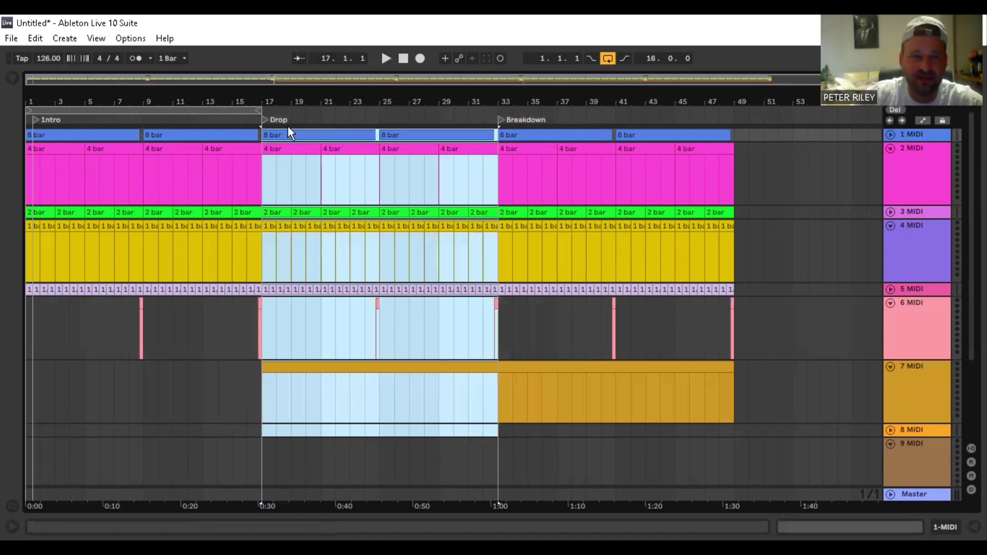
{"action": "left_click_drag", "start_coordinate": [278, 132], "coordinate": [749, 132]}
{"action": "left_click", "coordinate": [549, 368]}
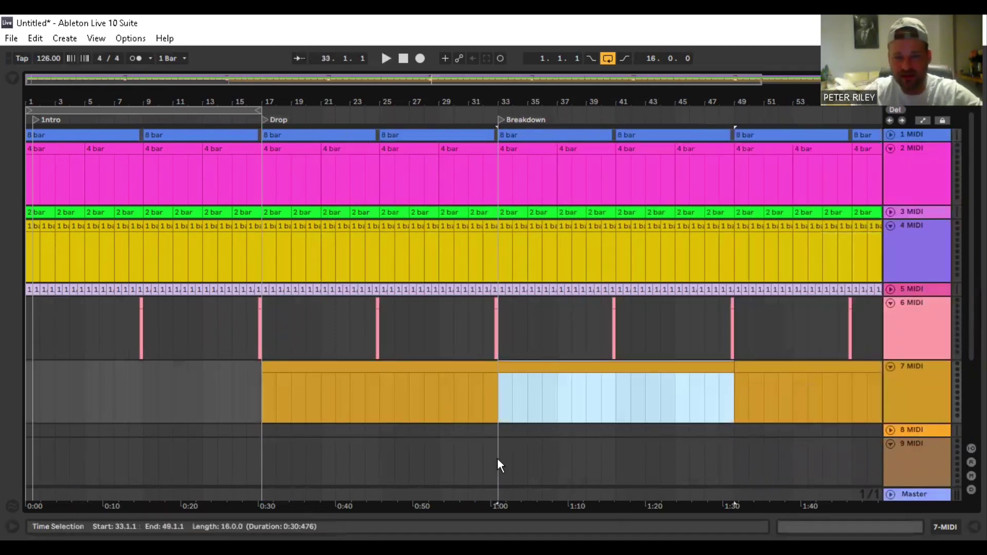
- Recolour all breakdown clips in bars 33 to 49 reddish brown and delete the track 7 clip from that section
{"action": "left_click_drag", "start_coordinate": [499, 461], "coordinate": [738, 105]}
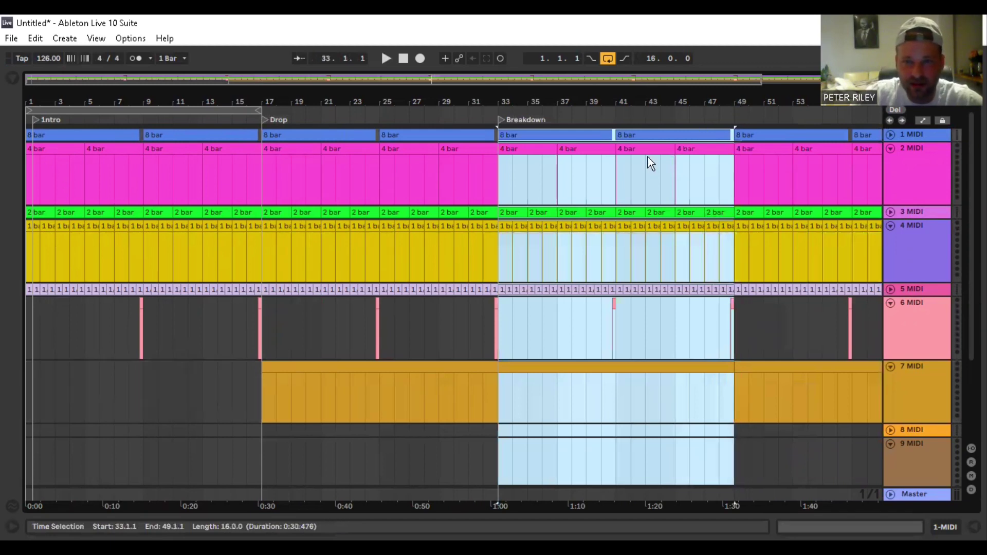
{"action": "right_click", "coordinate": [654, 139]}
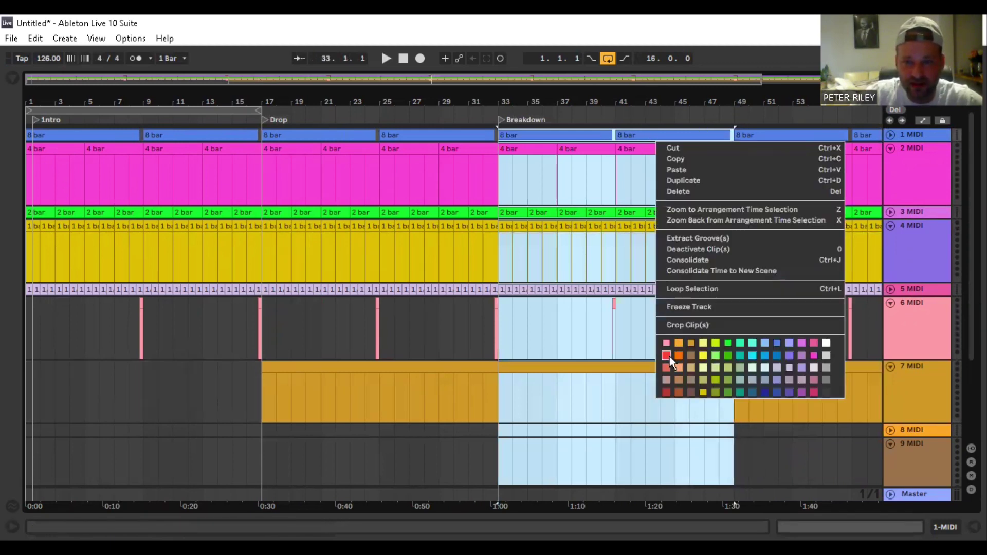
{"action": "left_click", "coordinate": [679, 391]}
{"action": "left_click", "coordinate": [612, 369]}
{"action": "key", "text": "Delete"}
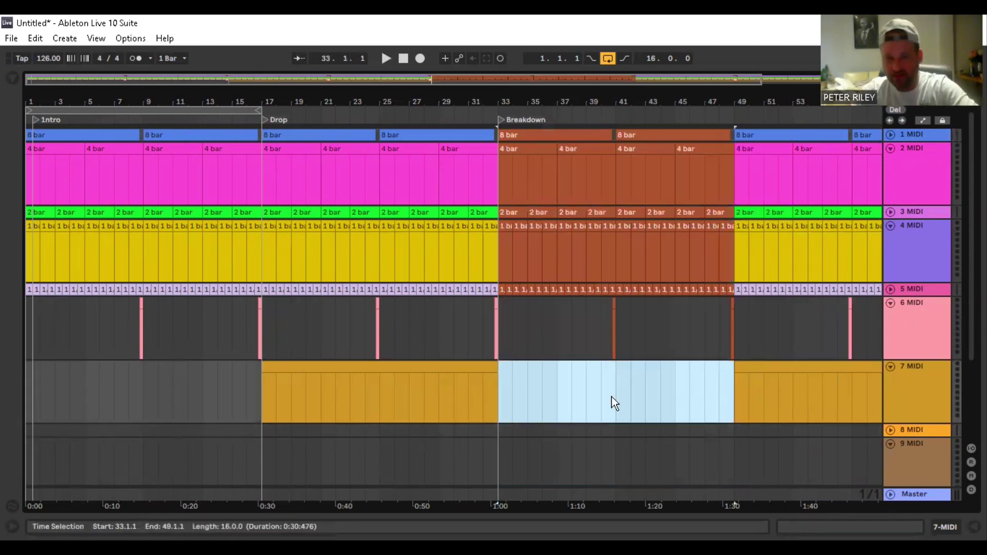
- Add a locator named Drop 2 at bar 49
{"action": "left_click_drag", "start_coordinate": [492, 102], "coordinate": [493, 85]}
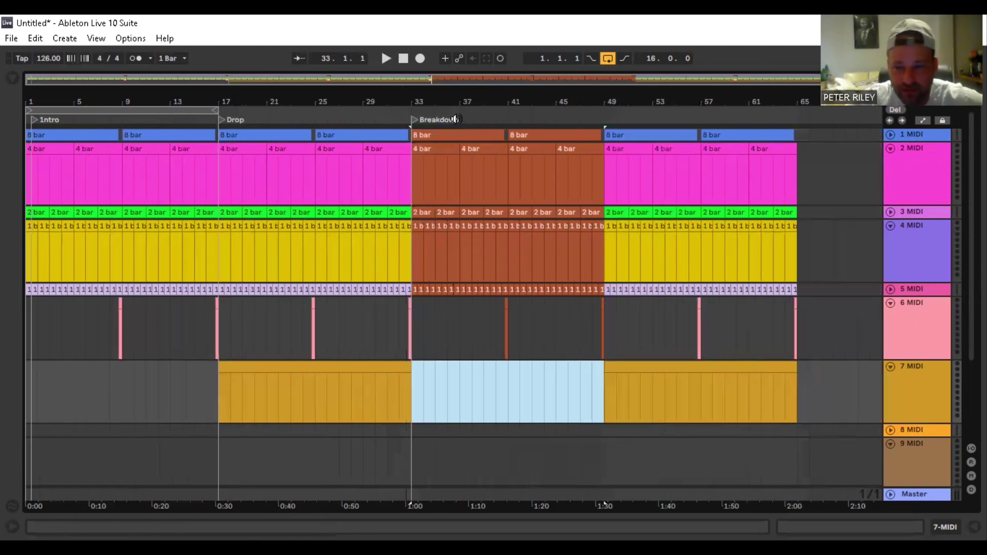
{"action": "left_click", "coordinate": [632, 442]}
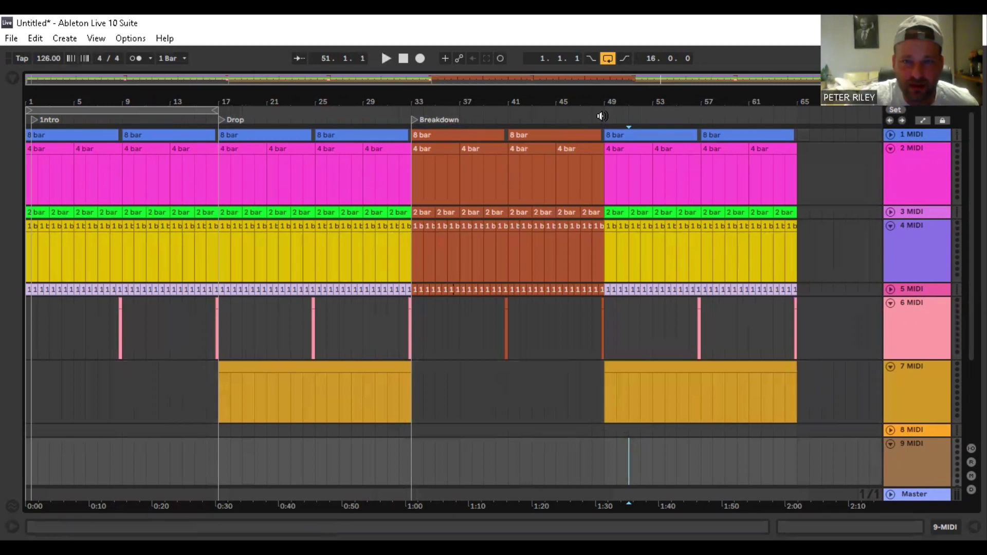
{"action": "left_click", "coordinate": [605, 117]}
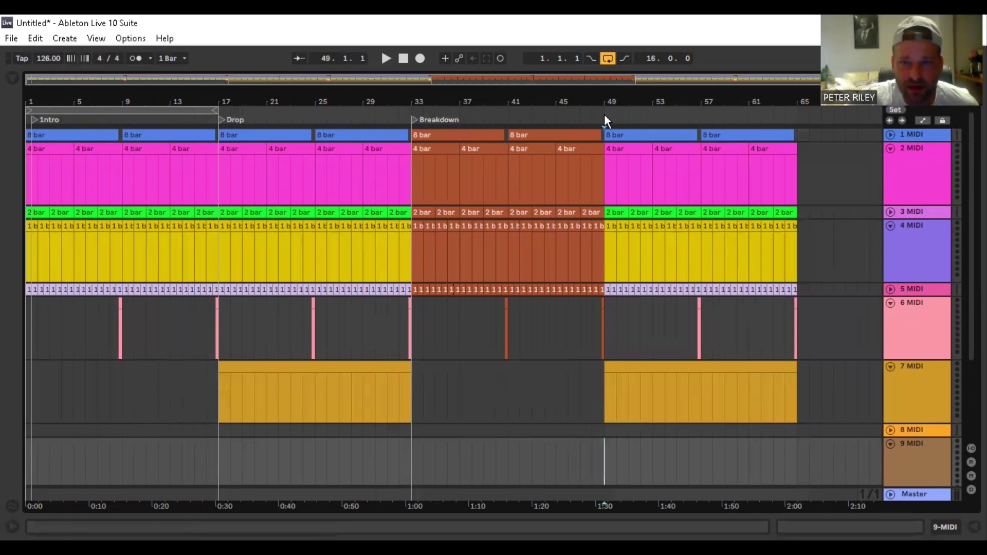
{"action": "right_click", "coordinate": [612, 123]}
{"action": "left_click", "coordinate": [643, 149]}
{"action": "key", "text": "ctrl+r"}
{"action": "type", "text": "D"}
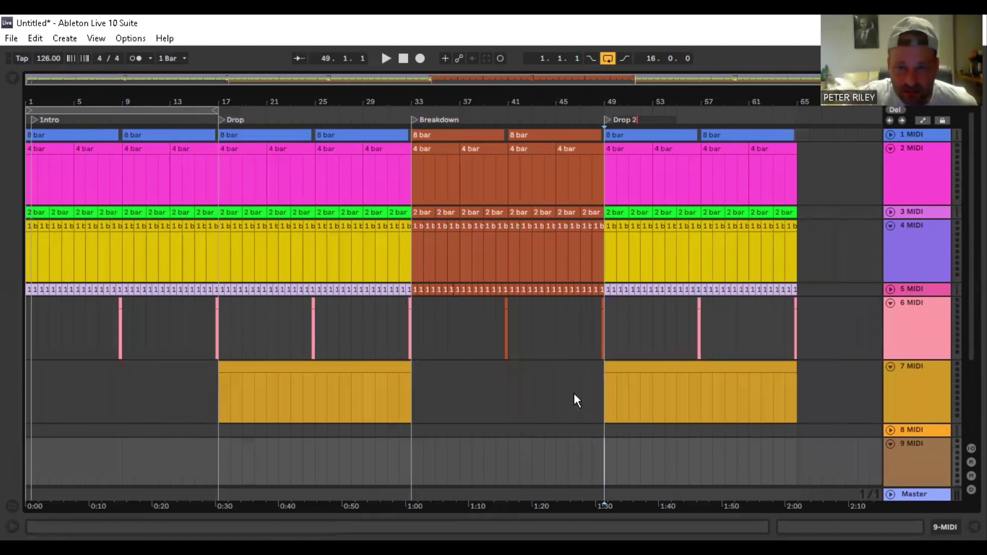
- Insert an empty 16-bar MIDI clip on track 8 across bars 49 to 65 and hide the clip detail view
{"action": "left_click_drag", "start_coordinate": [607, 432], "coordinate": [781, 434]}
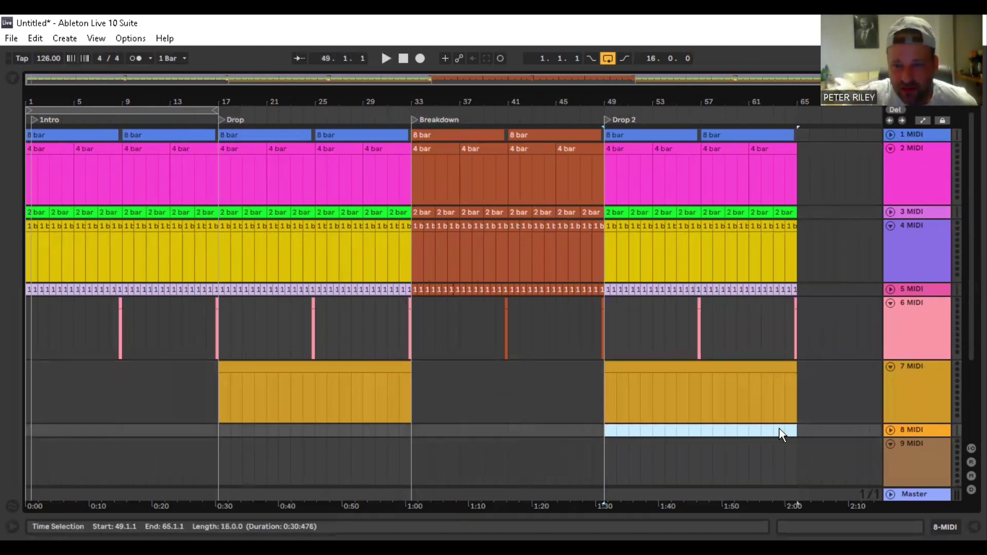
{"action": "right_click", "coordinate": [848, 289]}
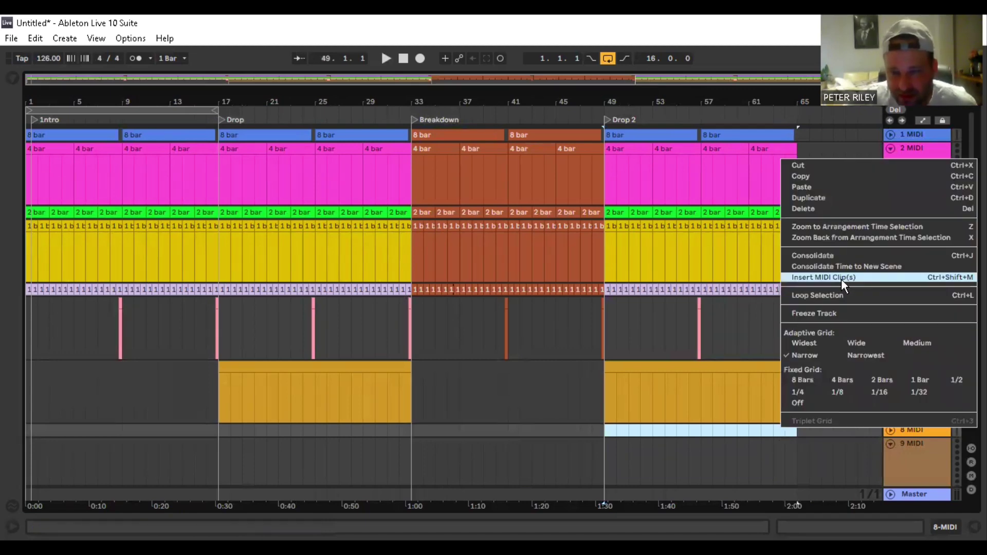
{"action": "left_click", "coordinate": [843, 282]}
{"action": "key", "text": "ctrl+alt+l"}
{"action": "left_click", "coordinate": [641, 301]}
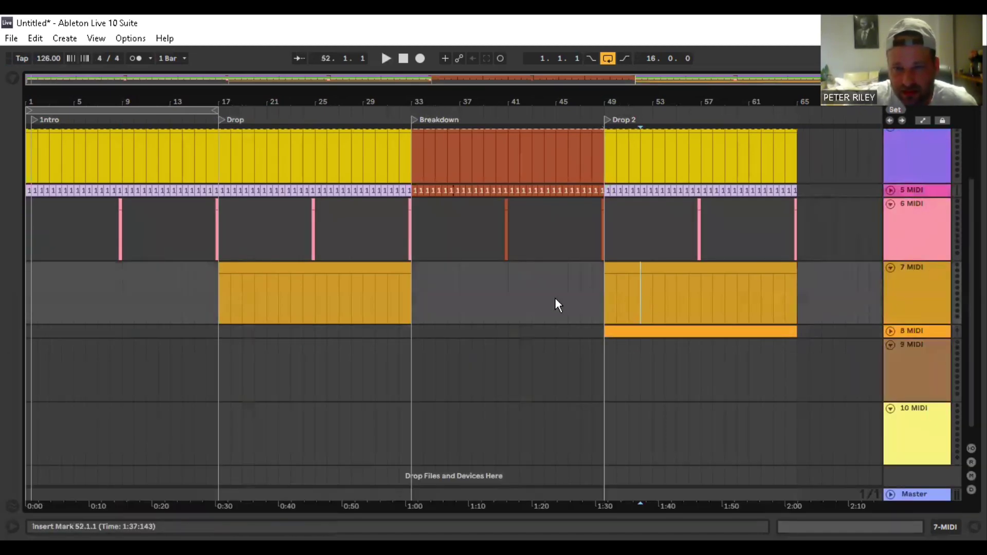
- Copy the first 8 bars of the breakdown clips, bars 33 to 41, to bar 65
{"action": "scroll", "coordinate": [555, 306], "scroll_direction": "up", "scroll_amount": 4}
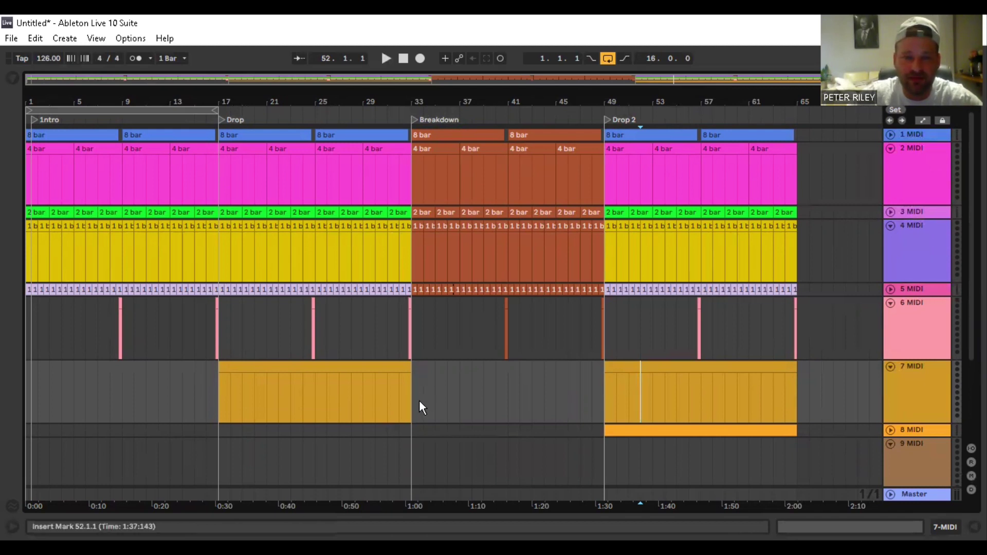
{"action": "left_click_drag", "start_coordinate": [421, 406], "coordinate": [520, 172]}
{"action": "left_click_drag", "start_coordinate": [417, 415], "coordinate": [508, 106]}
{"action": "left_click_drag", "start_coordinate": [448, 132], "coordinate": [828, 136]}
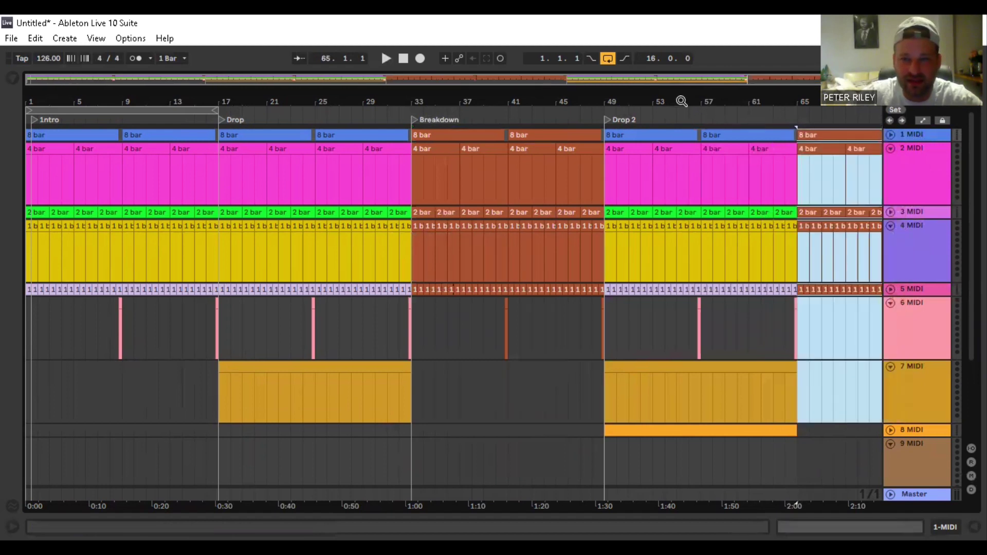
- Copy the 16-bar Drop 2 section in bars 49 to 65 on all tracks to bar 73
{"action": "left_click_drag", "start_coordinate": [680, 102], "coordinate": [581, 99]}
{"action": "left_click_drag", "start_coordinate": [516, 472], "coordinate": [693, 114]}
{"action": "left_click_drag", "start_coordinate": [564, 140], "coordinate": [845, 134]}
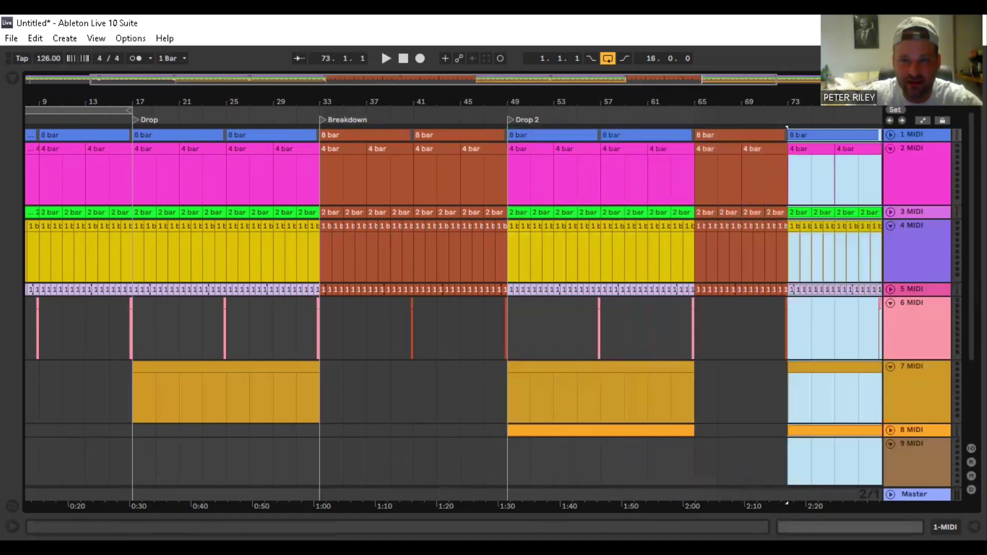
- Delete the 8-bar breakdown copy in bars 65 to 73 and move the copied Drop 2 block back to start at bar 65
{"action": "left_click_drag", "start_coordinate": [722, 105], "coordinate": [606, 100]}
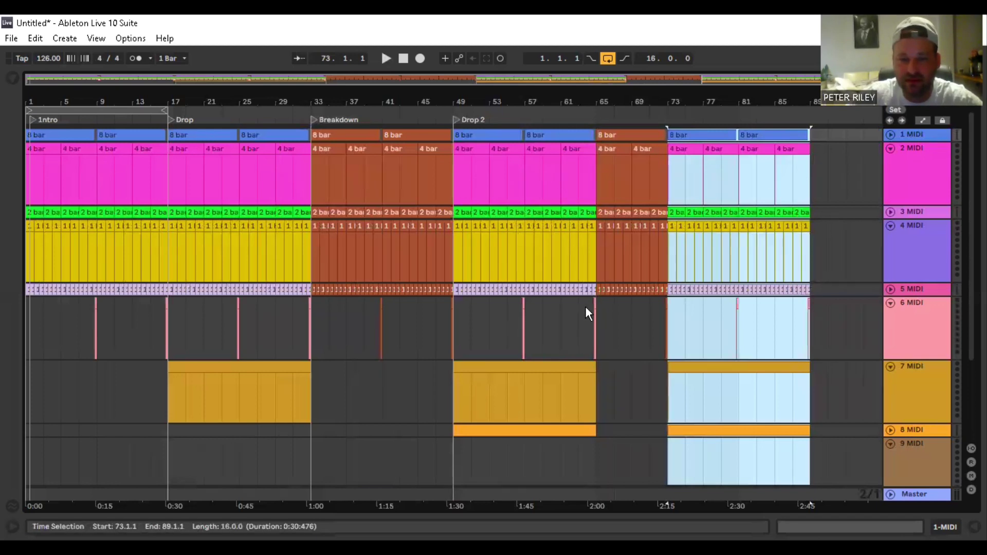
{"action": "left_click_drag", "start_coordinate": [600, 412], "coordinate": [669, 112]}
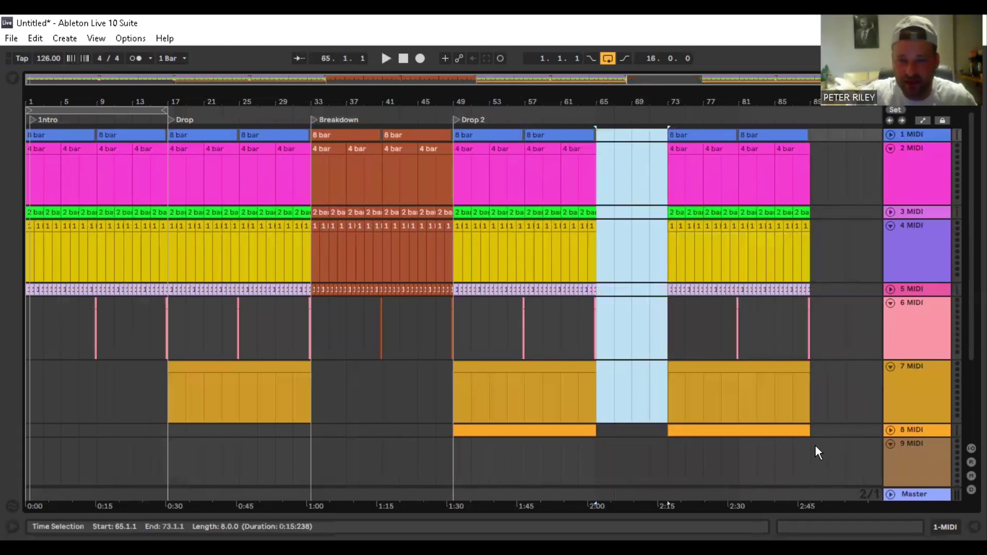
{"action": "left_click_drag", "start_coordinate": [814, 446], "coordinate": [615, 150]}
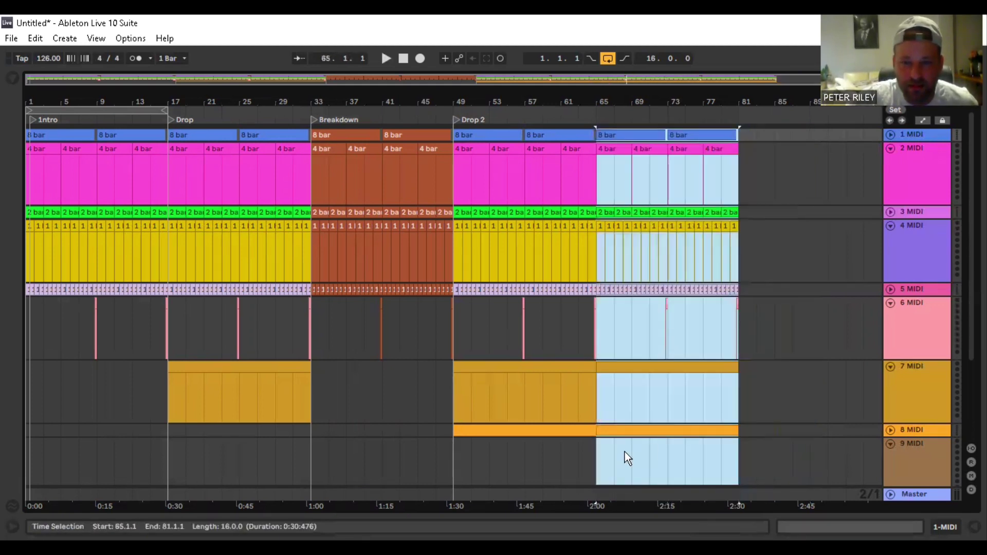
- Insert an empty 16-bar MIDI clip on track 9 across bars 65 to 81 and hide the clip detail view
{"action": "left_click", "coordinate": [620, 445]}
{"action": "left_click_drag", "start_coordinate": [605, 452], "coordinate": [737, 452]}
{"action": "right_click", "coordinate": [722, 452]}
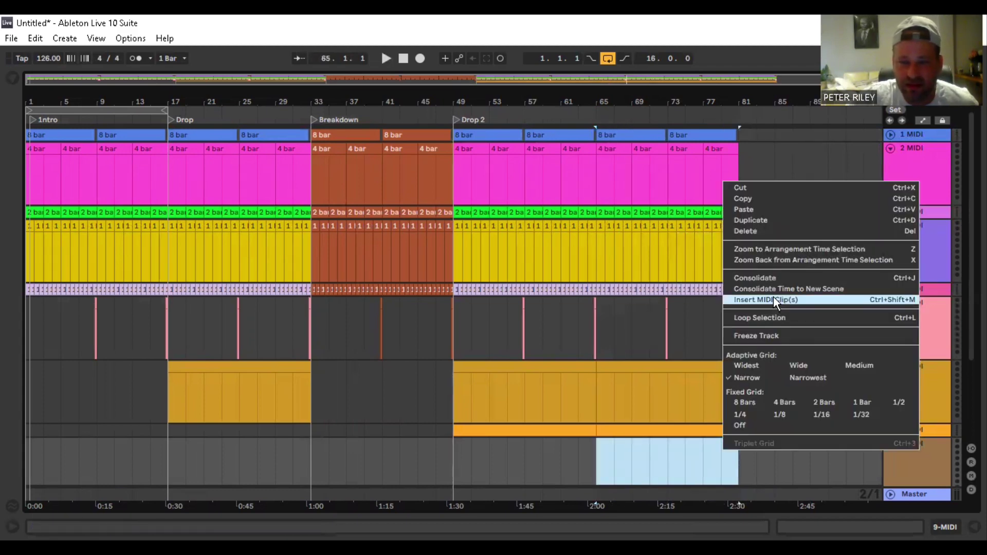
{"action": "left_click", "coordinate": [773, 297]}
{"action": "key", "text": "ctrl+alt+l"}
- Insert an empty 8-bar MIDI clip on track 10 across bars 73 to 81 and hide the clip detail view
{"action": "left_click_drag", "start_coordinate": [674, 410], "coordinate": [734, 403]}
{"action": "right_click", "coordinate": [722, 408]}
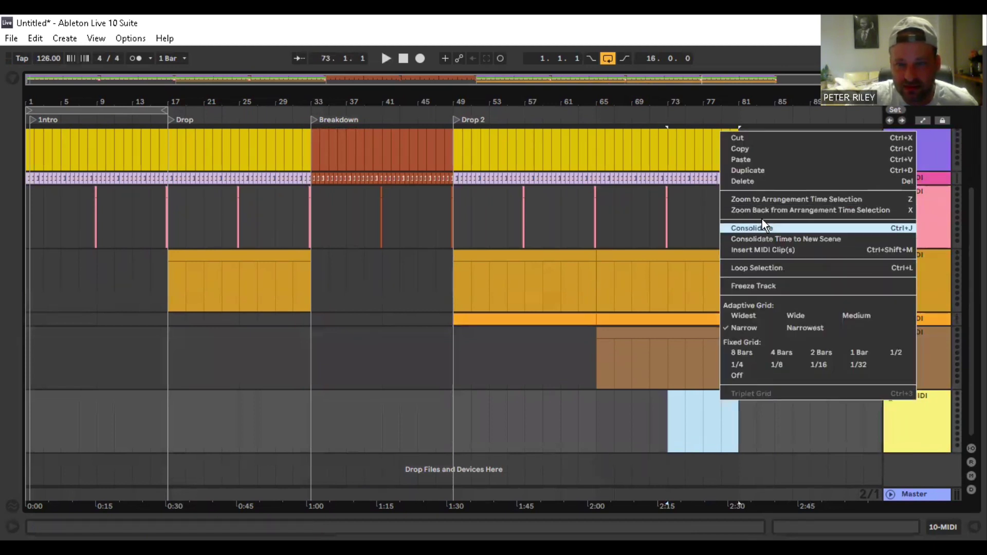
{"action": "left_click", "coordinate": [782, 250]}
{"action": "key", "text": "ctrl+alt+l"}
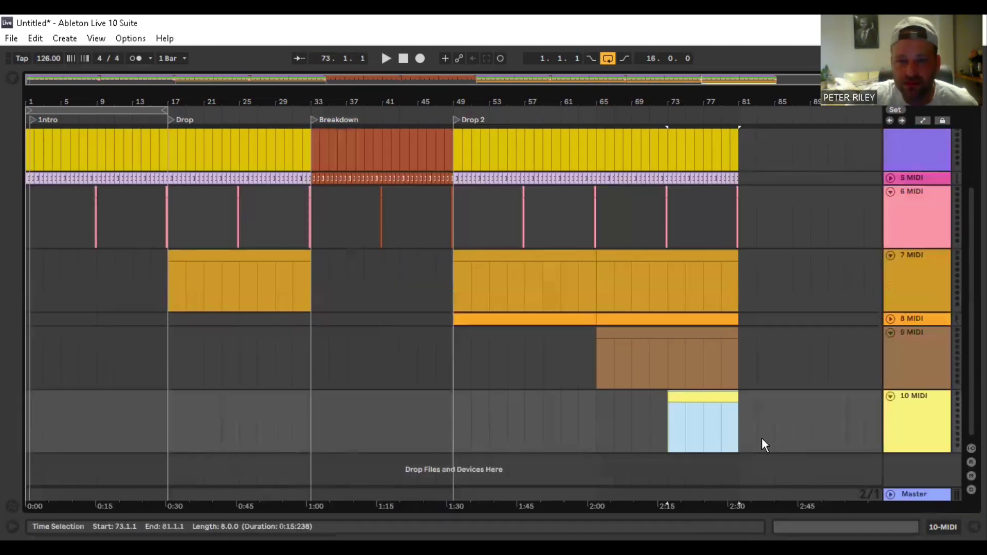
{"action": "left_click", "coordinate": [599, 425]}
- Collapse tracks 4, 6, 7 and 9 in the arrangement so they take up minimal height
{"action": "scroll", "coordinate": [585, 278], "scroll_direction": "up", "scroll_amount": 3}
{"action": "scroll", "coordinate": [606, 284], "scroll_direction": "up", "scroll_amount": 1}
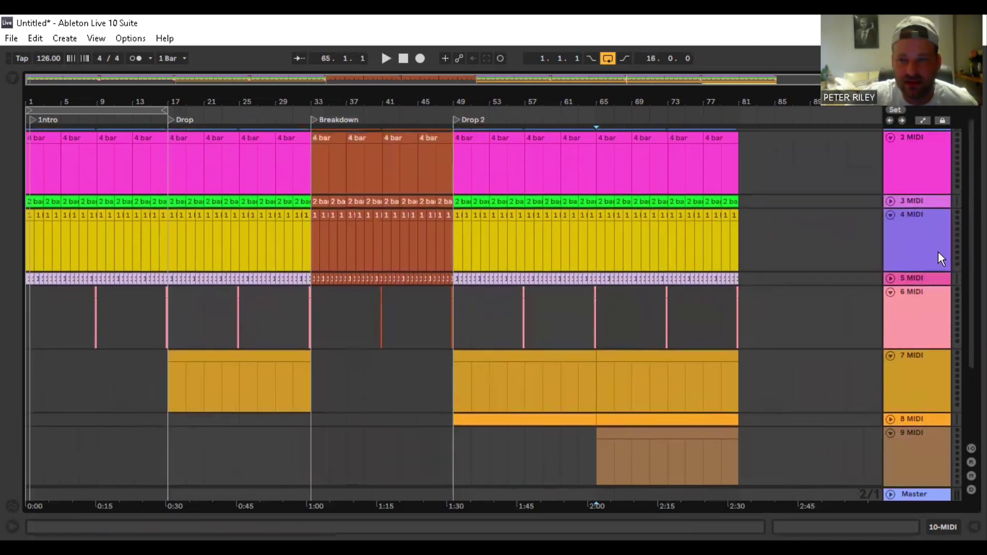
{"action": "left_click", "coordinate": [890, 216]}
{"action": "left_click", "coordinate": [891, 229]}
{"action": "left_click", "coordinate": [891, 229]}
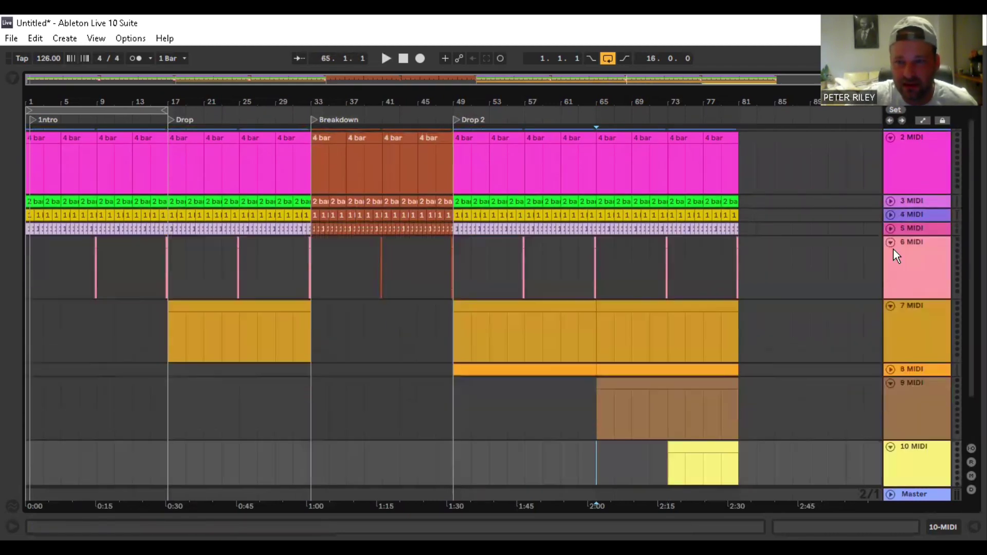
{"action": "left_click", "coordinate": [891, 238]}
{"action": "left_click", "coordinate": [891, 252]}
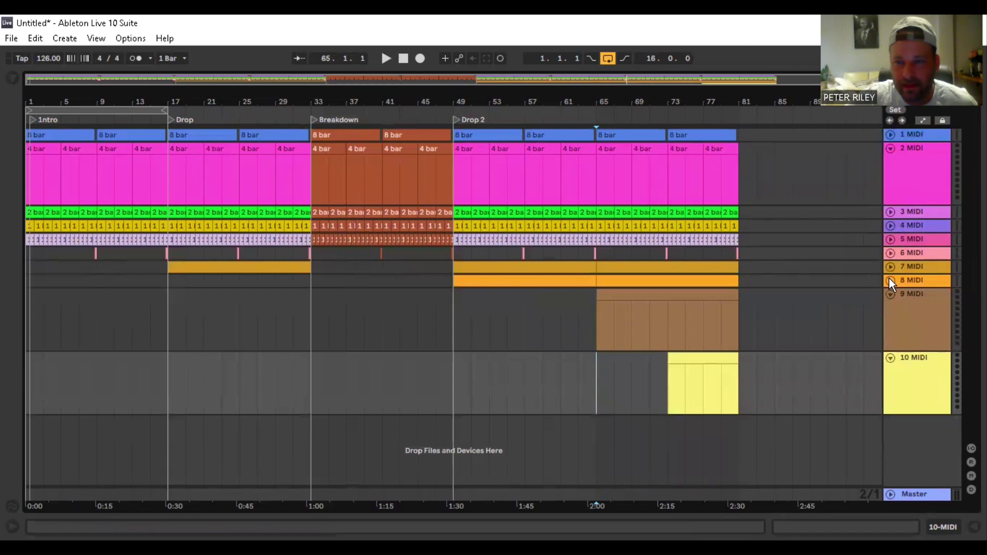
{"action": "left_click", "coordinate": [891, 281]}
{"action": "left_click", "coordinate": [891, 282]}
{"action": "left_click", "coordinate": [891, 295]}
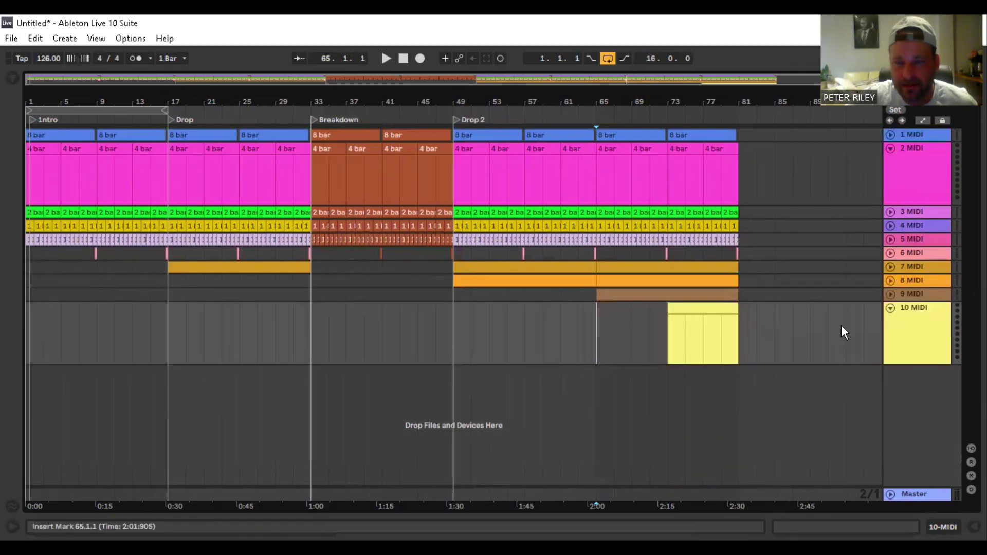
- Collapse tracks 10 and 2 in the arrangement to minimal height
{"action": "left_click", "coordinate": [891, 308]}
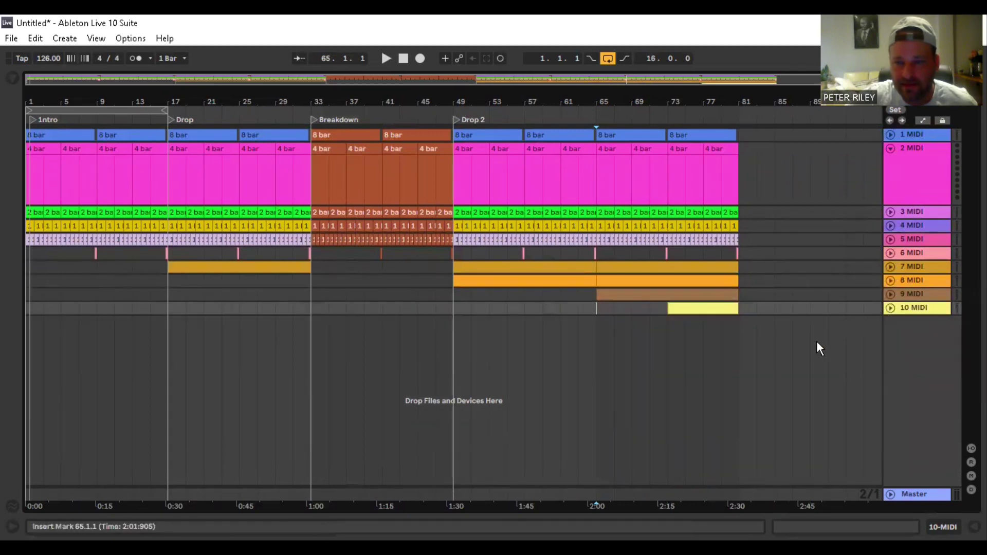
{"action": "left_click", "coordinate": [890, 149]}
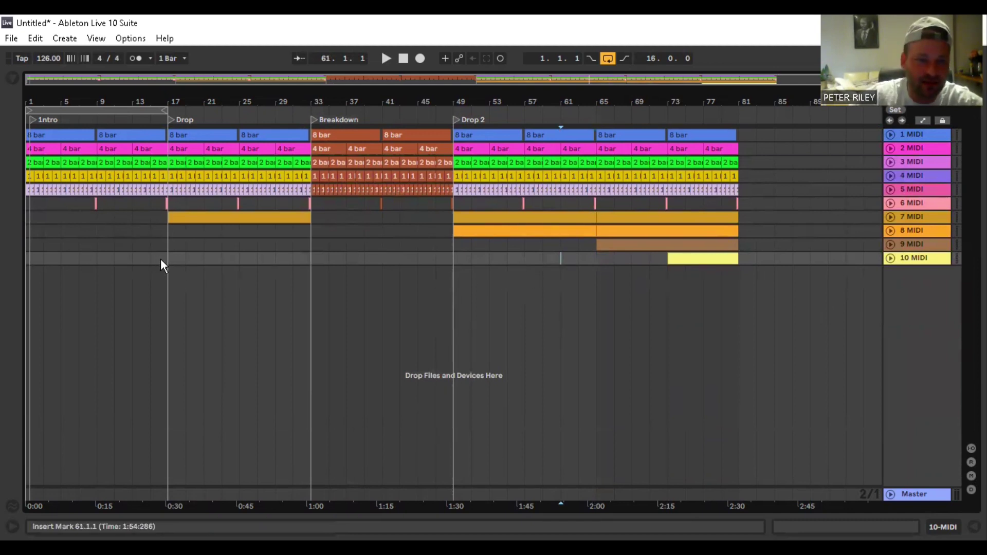
- Fill bars 81 to 97 with two 8-bar blocks copied from the intro, and extend the loop end to bar 97
{"action": "left_click_drag", "start_coordinate": [163, 259], "coordinate": [753, 142]}
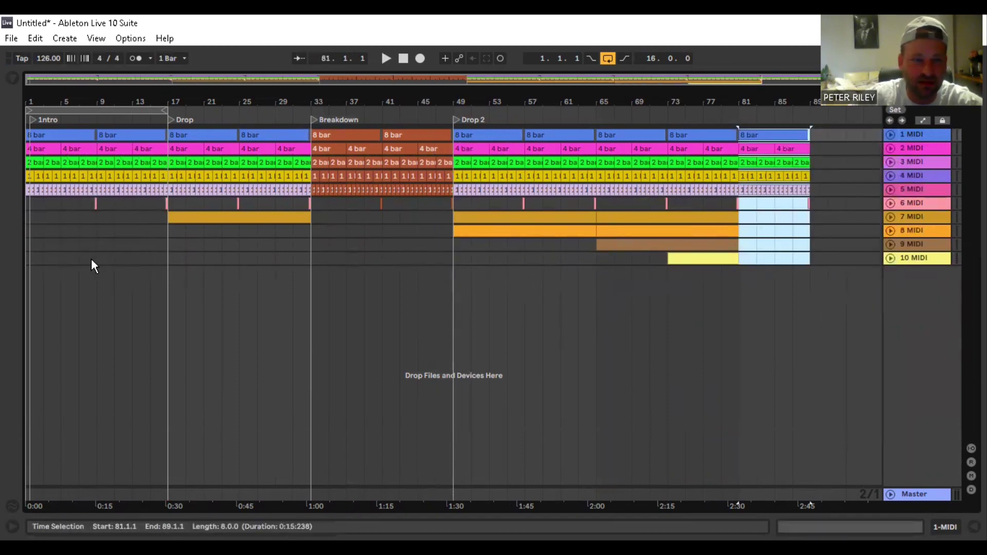
{"action": "left_click_drag", "start_coordinate": [91, 258], "coordinate": [9, 113]}
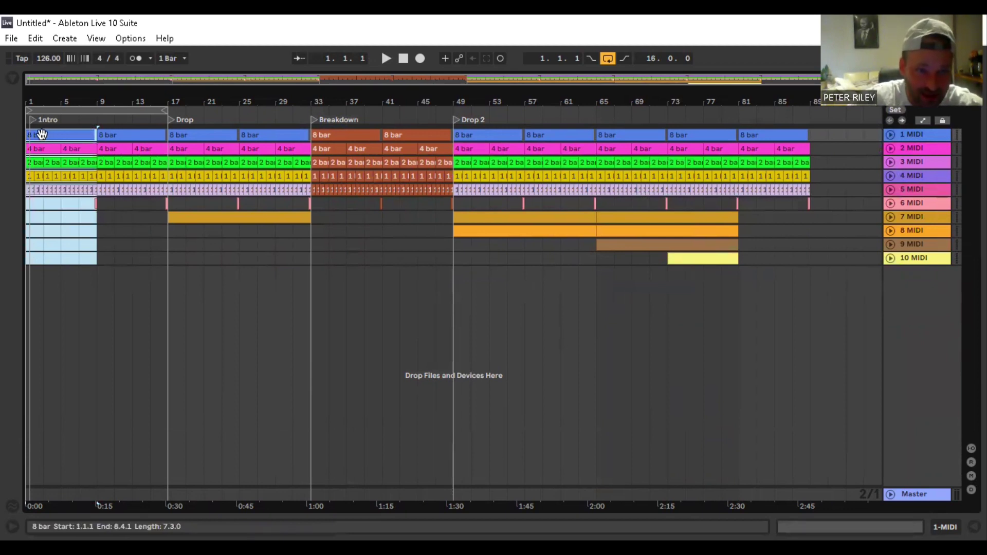
{"action": "left_click_drag", "start_coordinate": [42, 135], "coordinate": [823, 137]}
{"action": "left_click", "coordinate": [775, 258]}
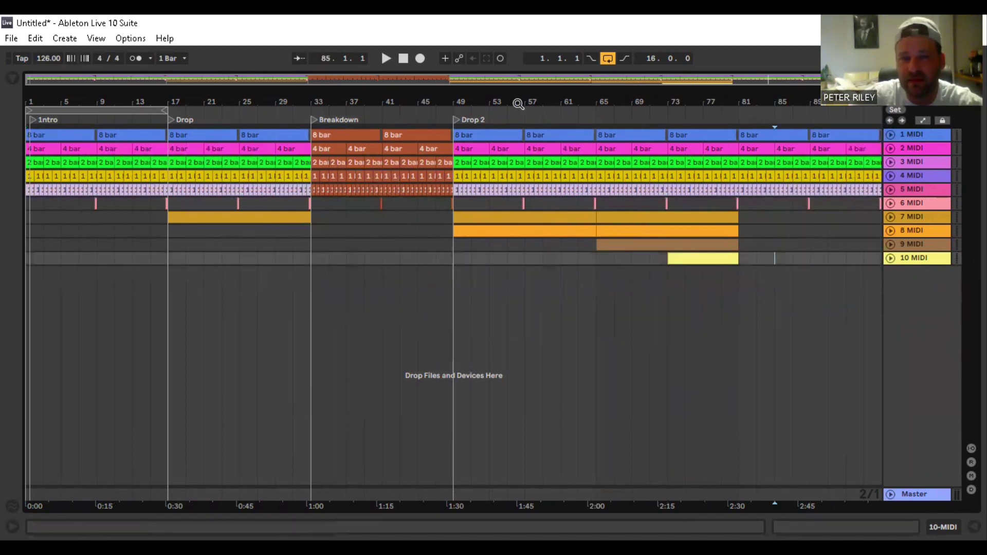
{"action": "left_click_drag", "start_coordinate": [165, 110], "coordinate": [855, 213]}
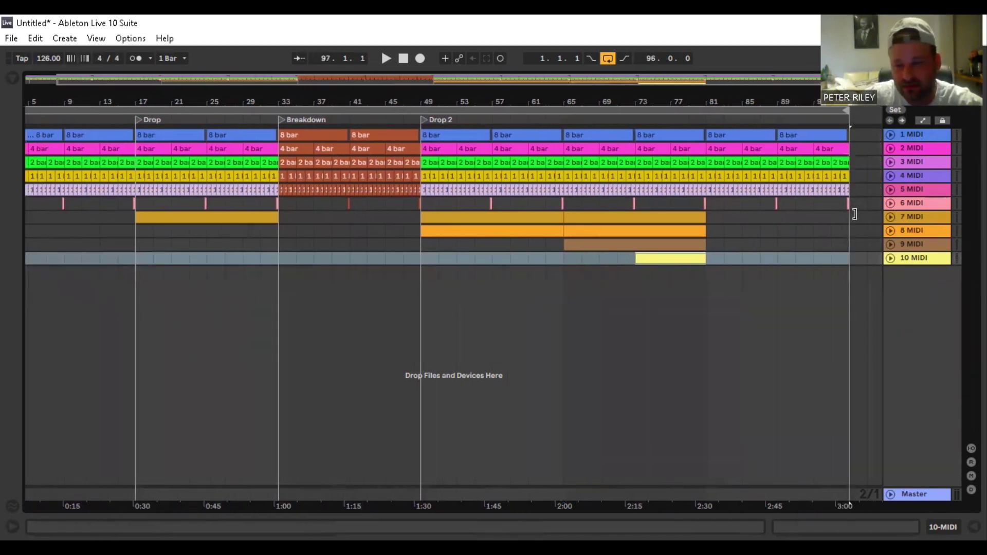
{"action": "left_click", "coordinate": [595, 321]}
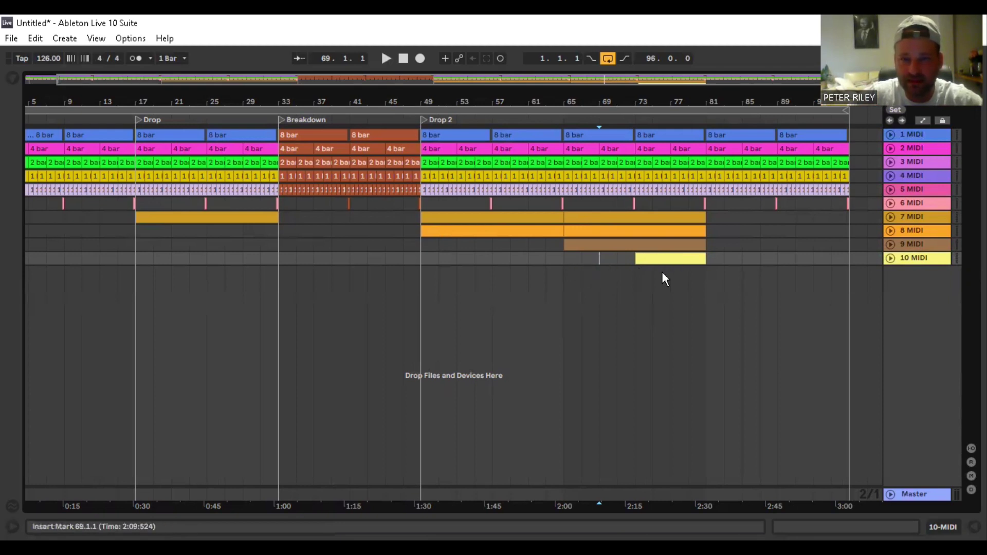
- Move all clips in bars 73 to 97 eight bars forward so the block starts at bar 81
{"action": "left_click_drag", "start_coordinate": [637, 279], "coordinate": [806, 125]}
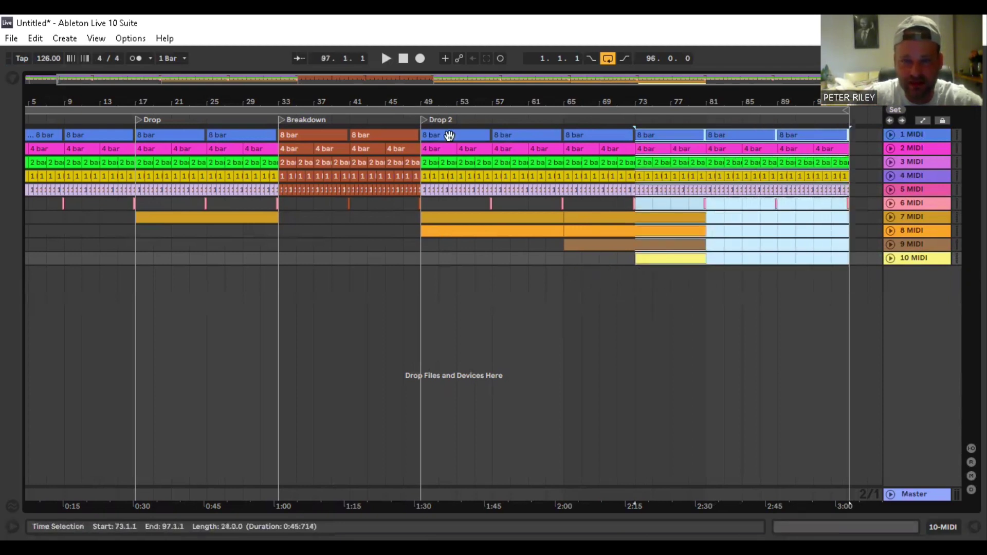
{"action": "key", "text": "ctrl+c"}
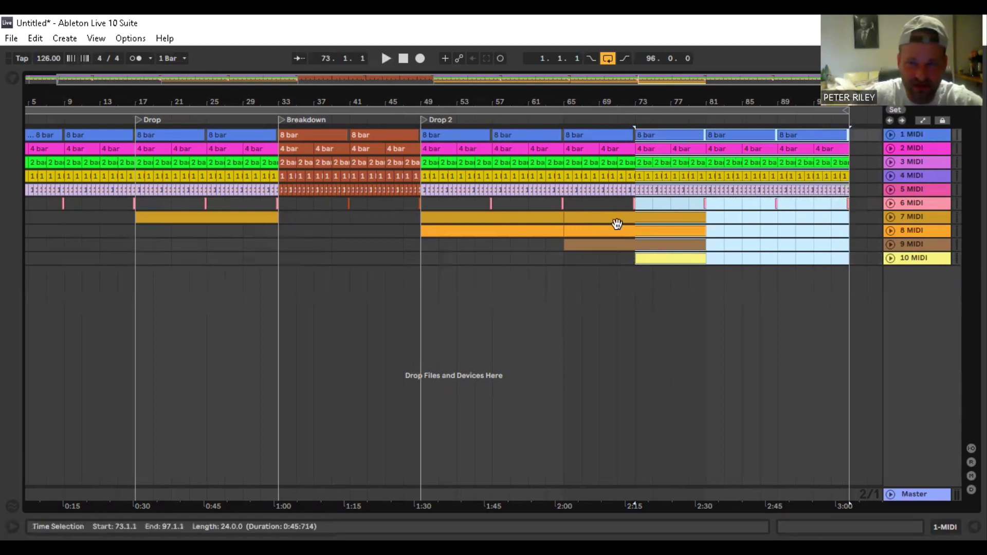
{"action": "left_click_drag", "start_coordinate": [727, 134], "coordinate": [727, 134]}
{"action": "left_click", "coordinate": [474, 301]}
- Copy the second 8 bars of the breakdown into bars 73 to 81 and extend the loop end to bar 105
{"action": "left_click_drag", "start_coordinate": [362, 263], "coordinate": [419, 94]}
{"action": "left_click_drag", "start_coordinate": [364, 138], "coordinate": [584, 104]}
{"action": "left_click", "coordinate": [671, 258]}
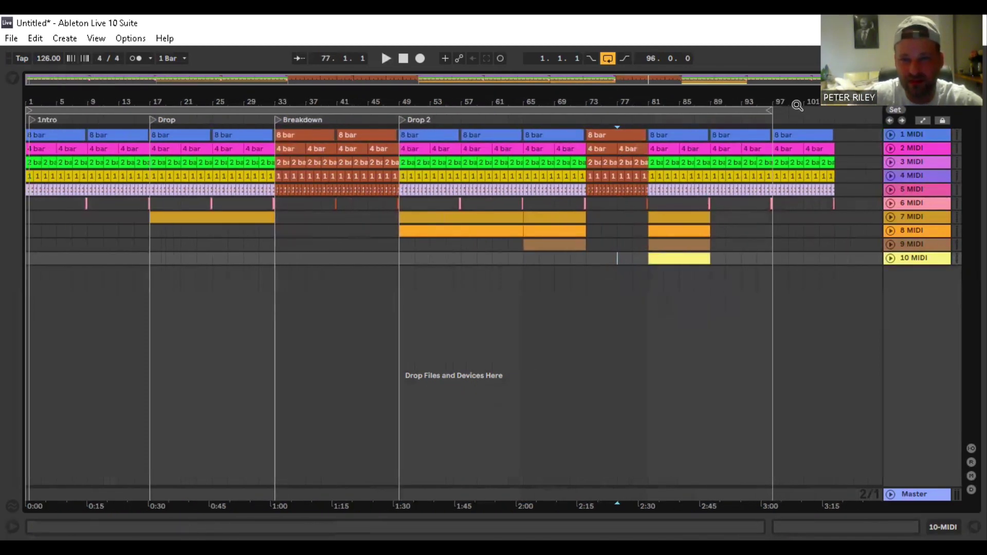
{"action": "left_click_drag", "start_coordinate": [770, 111], "coordinate": [812, 118]}
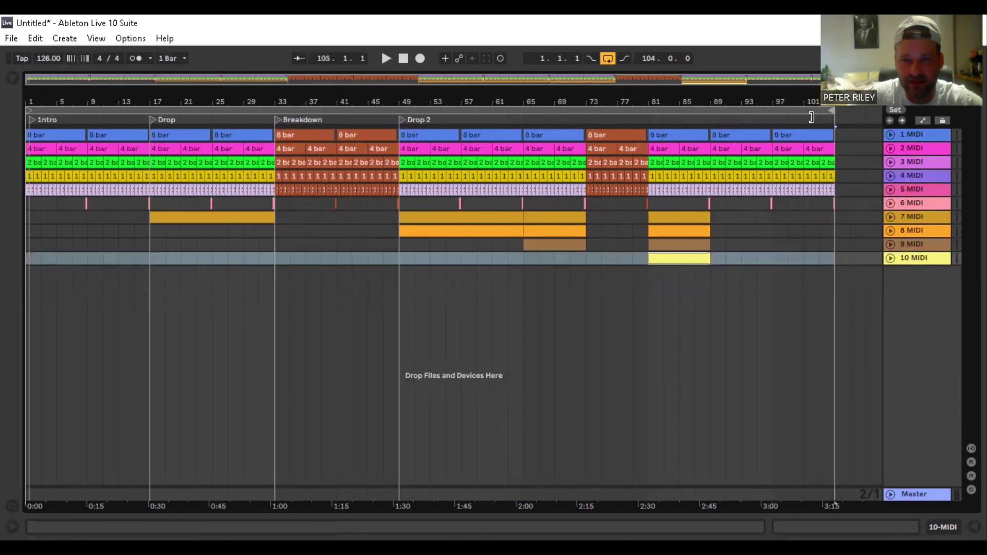
- Move the 8-bar track 10 clip from bar 81 back to bar 65 and delete the track 9 clip in bars 81 to 89
{"action": "left_click", "coordinate": [679, 258]}
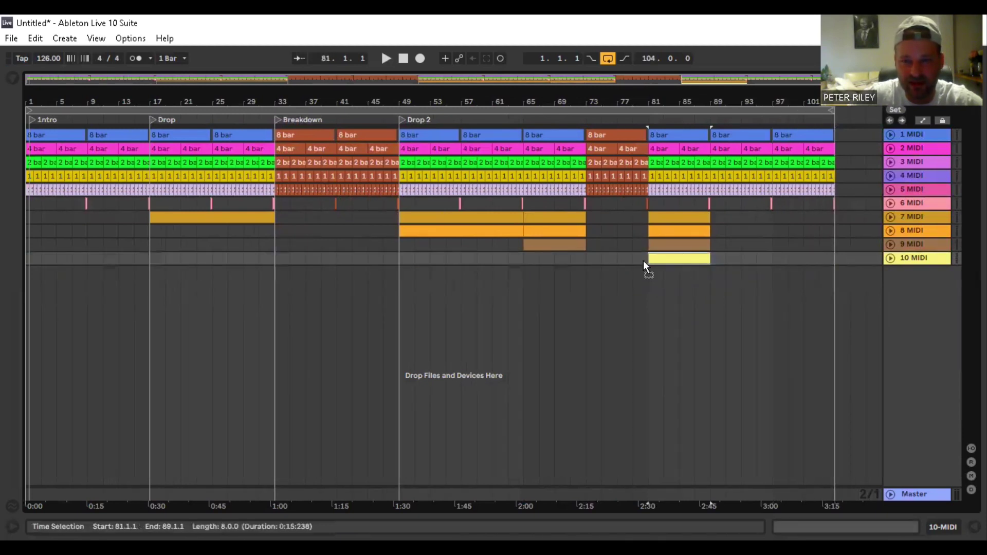
{"action": "left_click_drag", "start_coordinate": [643, 260], "coordinate": [561, 264]}
{"action": "left_click", "coordinate": [692, 246]}
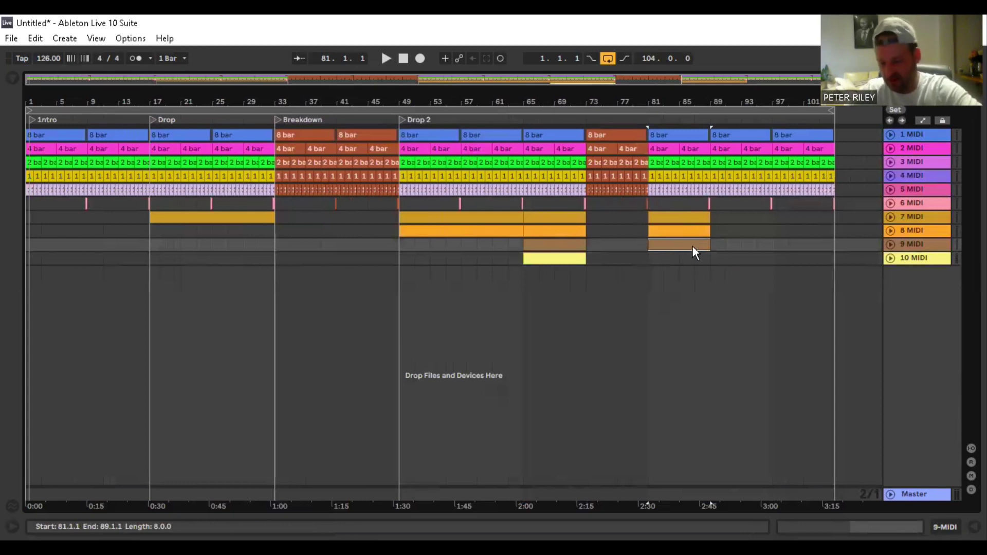
{"action": "key", "text": "Delete"}
{"action": "left_click", "coordinate": [736, 309]}
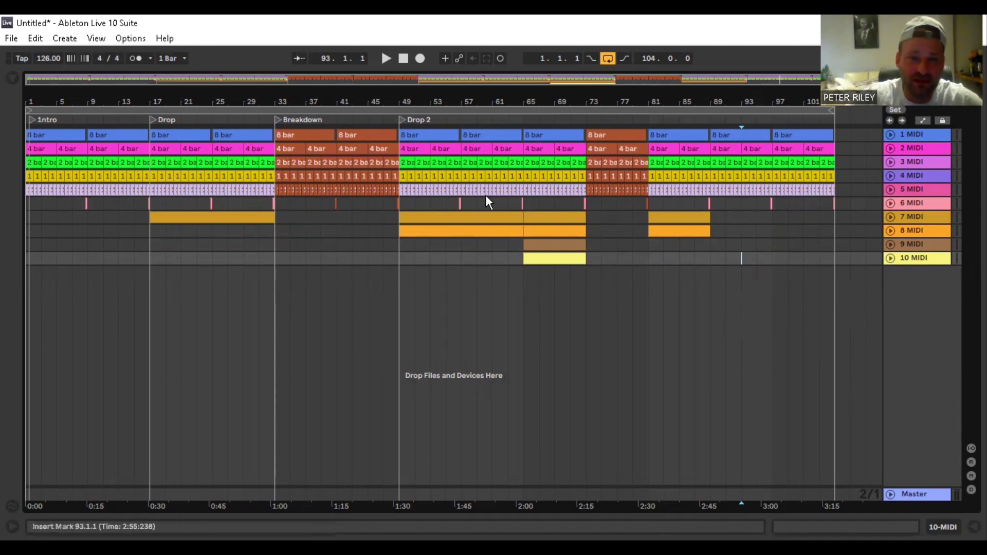
{"action": "left_click_drag", "start_coordinate": [278, 218], "coordinate": [397, 127]}
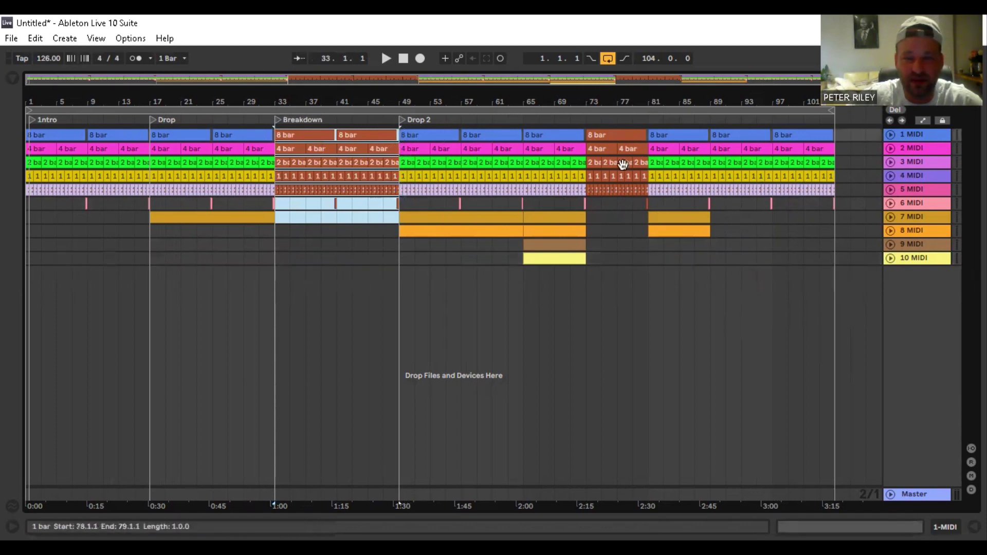
{"action": "left_click", "coordinate": [617, 135]}
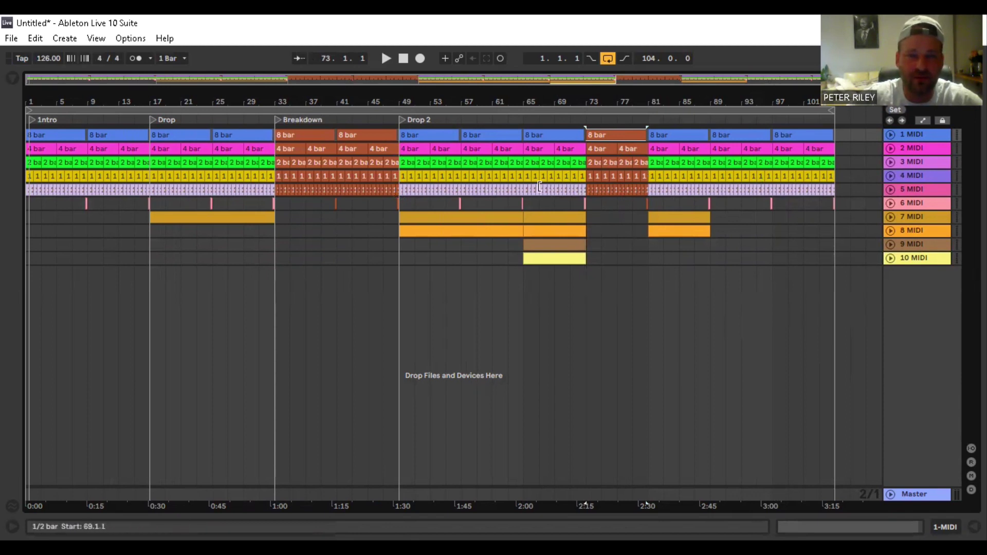
{"action": "left_click_drag", "start_coordinate": [89, 240], "coordinate": [149, 91]}
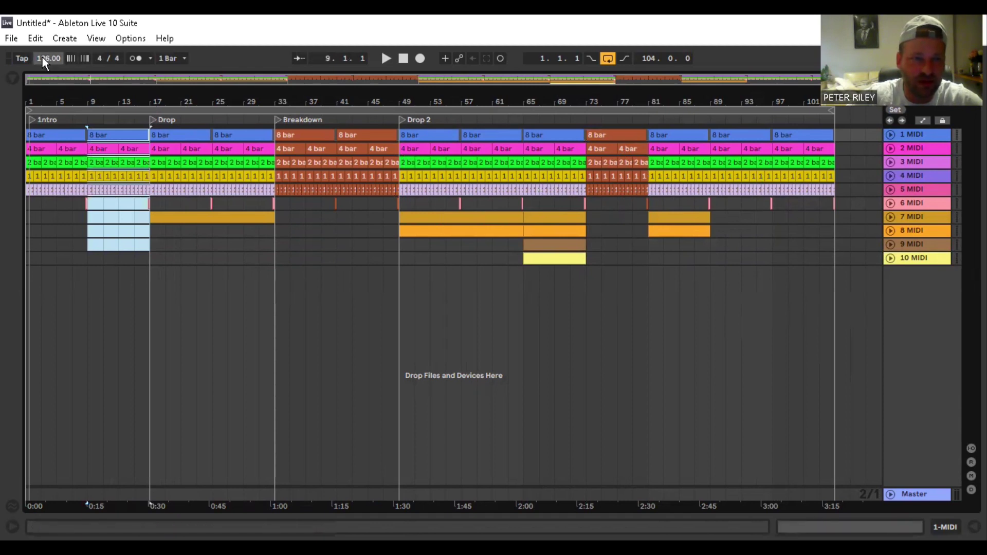
- Set the song tempo to 95 BPM
{"action": "mouse_move", "coordinate": [42, 57]}
{"action": "left_mouse_down"}
{"action": "mouse_move", "coordinate": [43, 44]}
{"action": "mouse_move", "coordinate": [42, 73]}
{"action": "left_mouse_up"}
{"action": "left_click", "coordinate": [307, 259]}
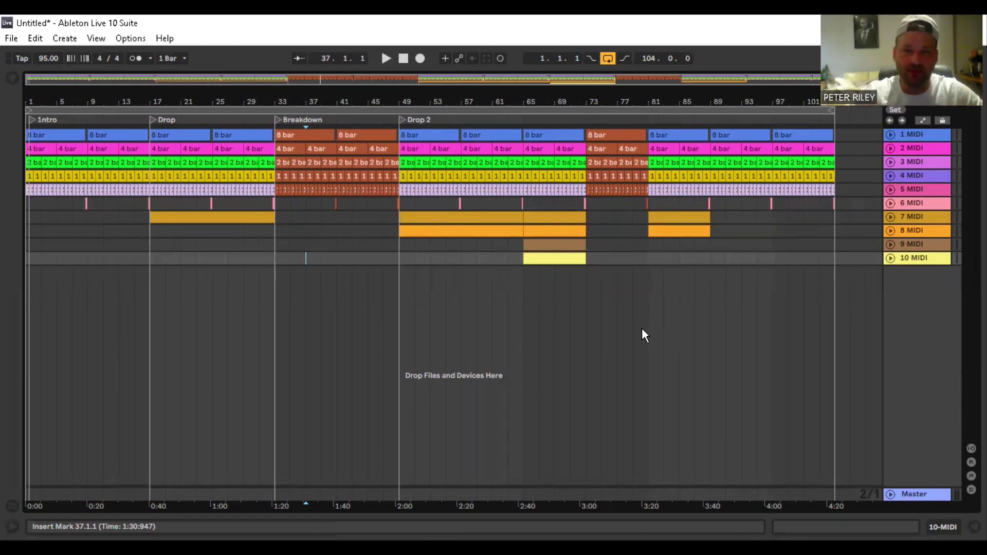
- Delete all clips on every track from bar 33 to bar 105, leaving only the intro and first drop
{"action": "left_click_drag", "start_coordinate": [833, 264], "coordinate": [273, 76]}
{"action": "key", "text": "Delete"}
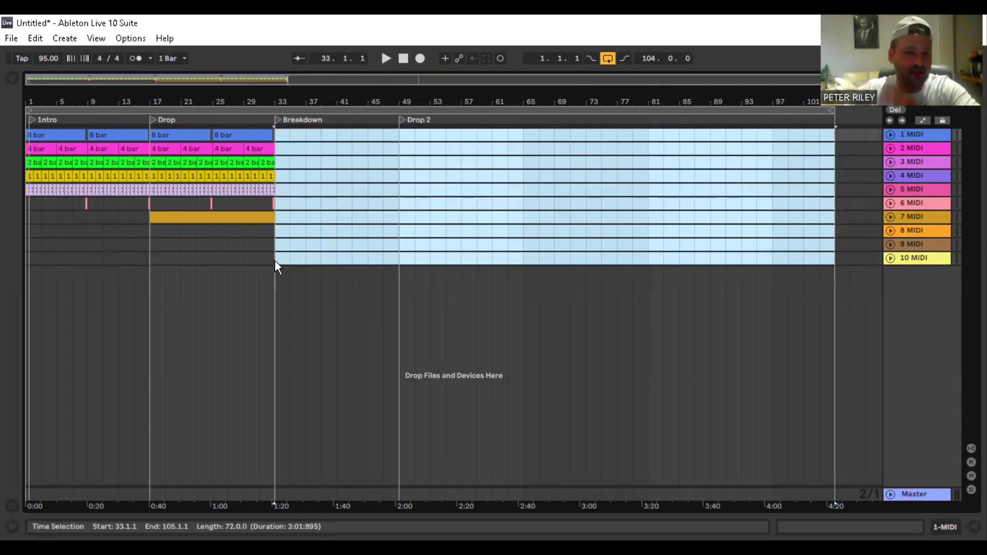
{"action": "left_click_drag", "start_coordinate": [274, 265], "coordinate": [152, 105]}
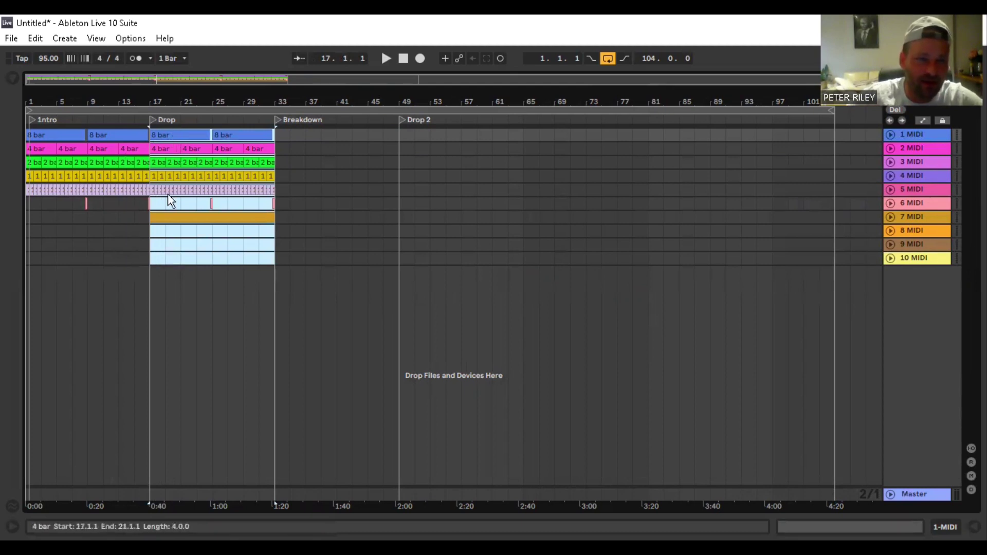
- Delete the Drop 2, Breakdown and Drop locators, keeping only the intro locator
{"action": "left_click", "coordinate": [403, 122]}
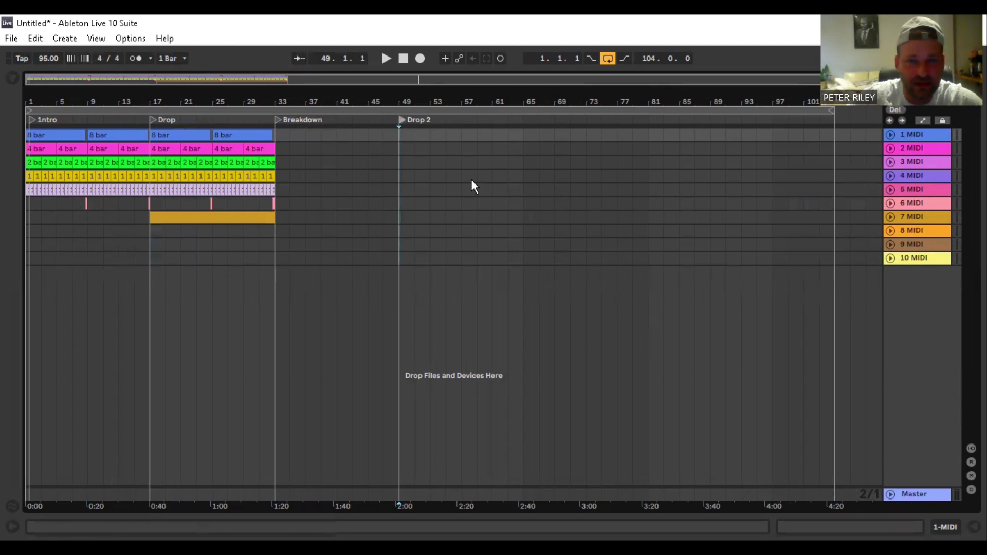
{"action": "right_click", "coordinate": [404, 120]}
{"action": "left_click", "coordinate": [445, 128]}
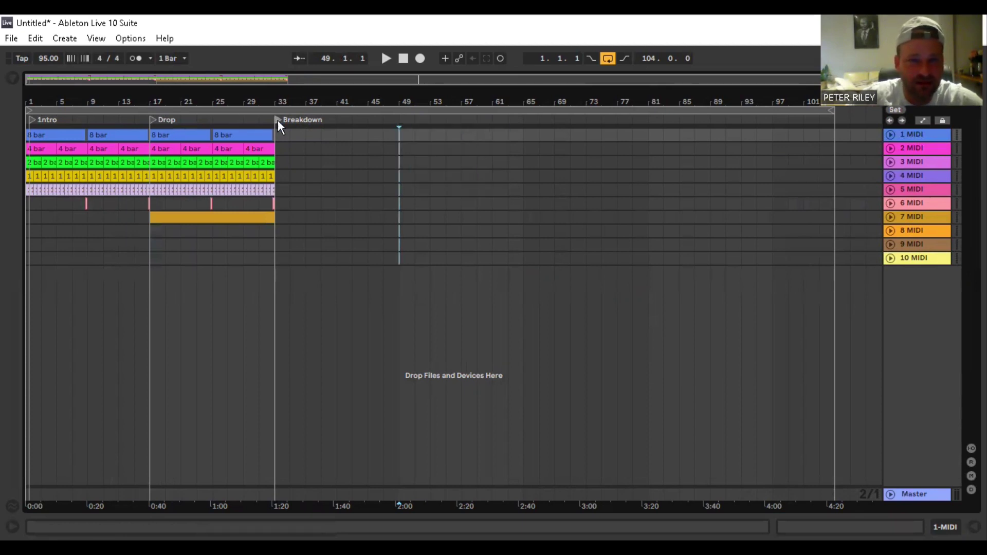
{"action": "left_click", "coordinate": [278, 120]}
{"action": "right_click", "coordinate": [277, 120]}
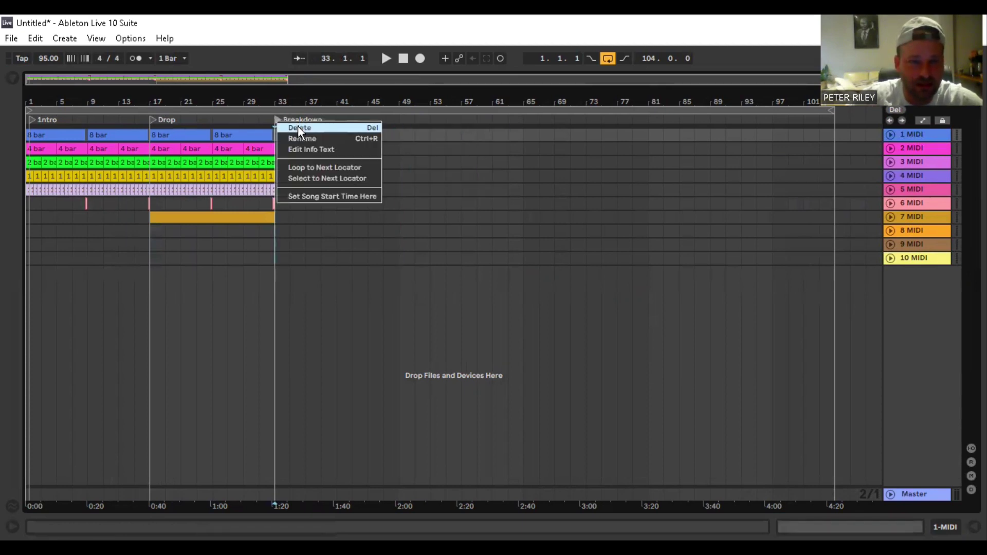
{"action": "left_click", "coordinate": [299, 128]}
{"action": "left_click", "coordinate": [153, 119]}
{"action": "right_click", "coordinate": [152, 120]}
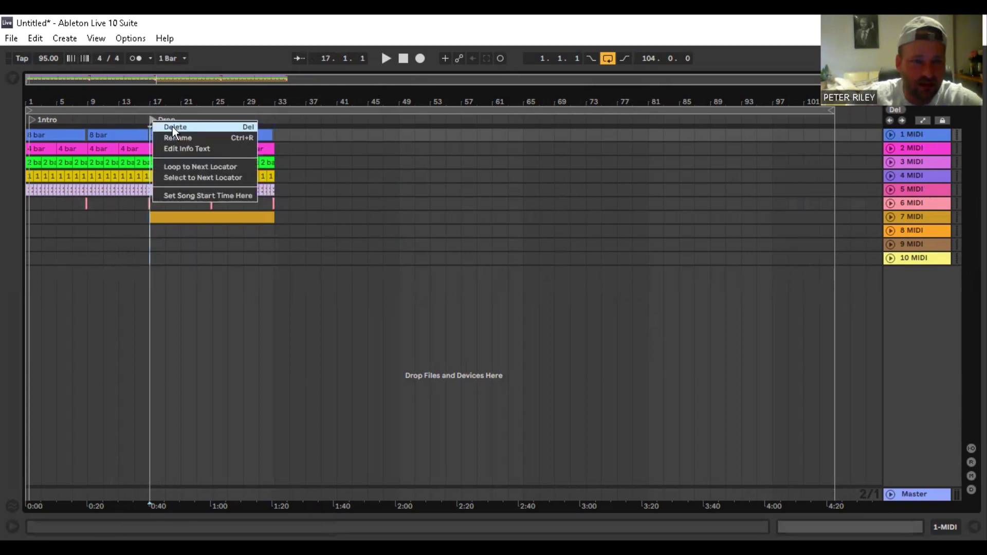
{"action": "left_click", "coordinate": [171, 126]}
- Move the 16-bar drop block to start at bar 33 and duplicate the 16-bar intro into bars 17 to 33
{"action": "left_click_drag", "start_coordinate": [278, 236], "coordinate": [292, 129]}
{"action": "left_click", "coordinate": [121, 228]}
{"action": "left_click_drag", "start_coordinate": [154, 216], "coordinate": [14, 104]}
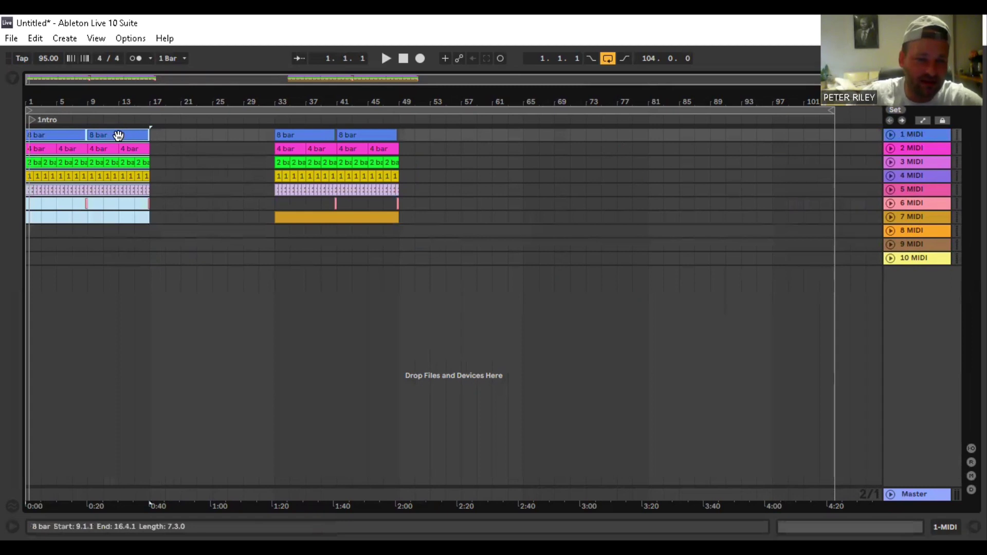
{"action": "key", "text": "ctrl+d"}
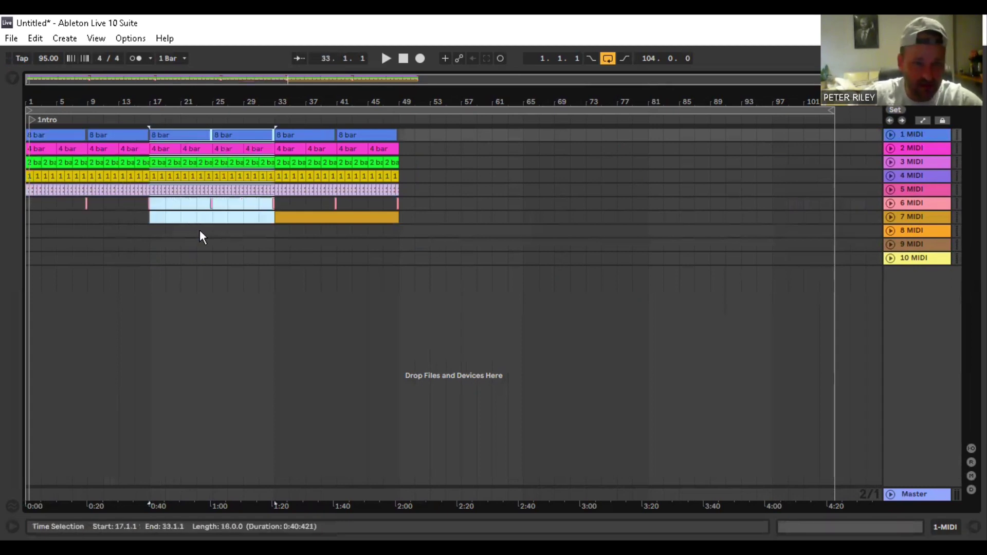
- Add a locator at bar 17 and name it "DRop"
{"action": "left_click", "coordinate": [148, 129]}
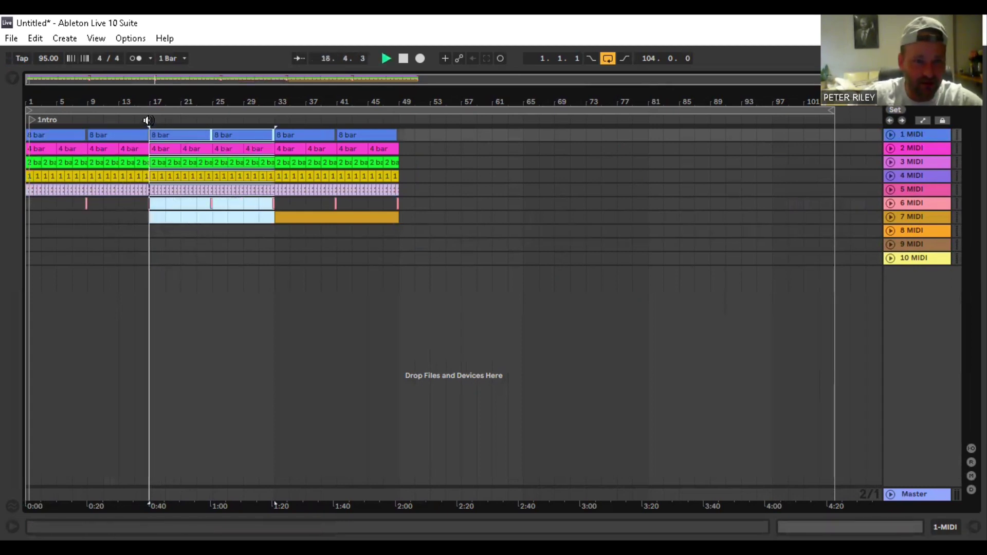
{"action": "left_click", "coordinate": [149, 117]}
{"action": "key", "text": "space"}
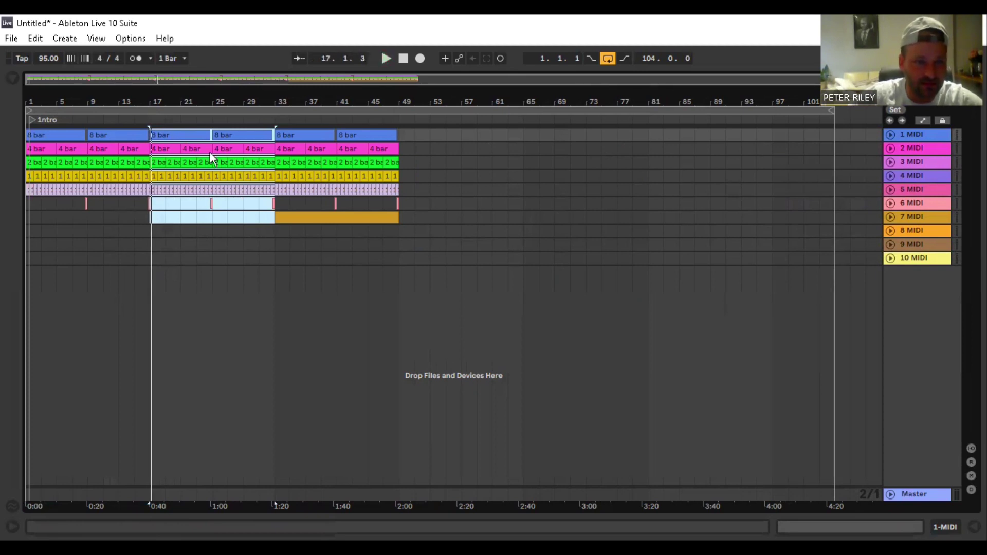
{"action": "right_click", "coordinate": [150, 119]}
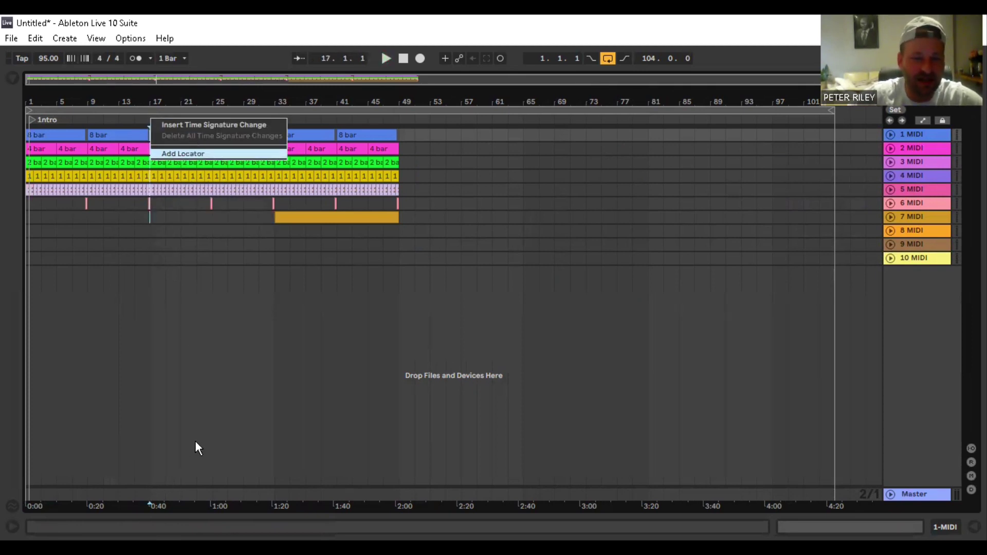
{"action": "left_click", "coordinate": [182, 154]}
{"action": "type", "text": "DRop"}
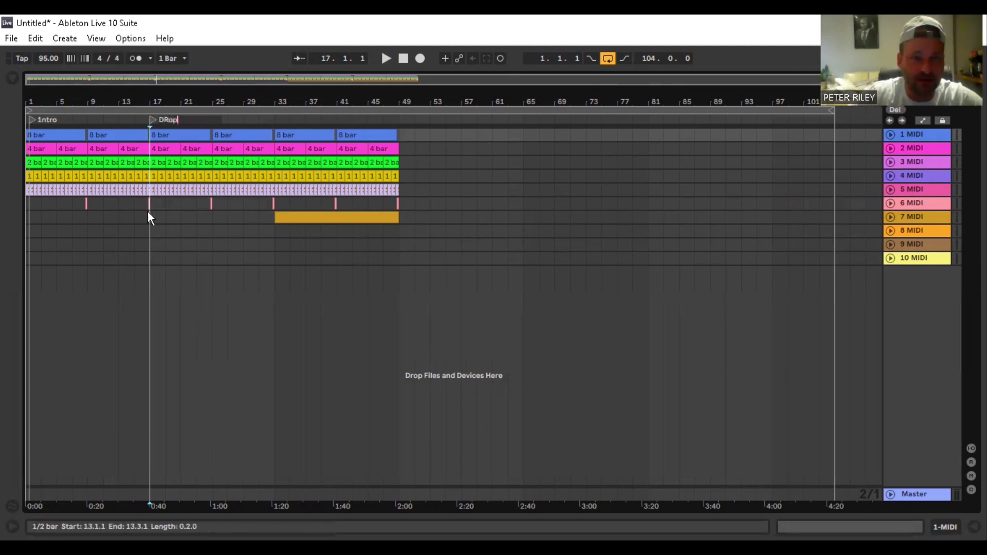
{"action": "left_click", "coordinate": [197, 244]}
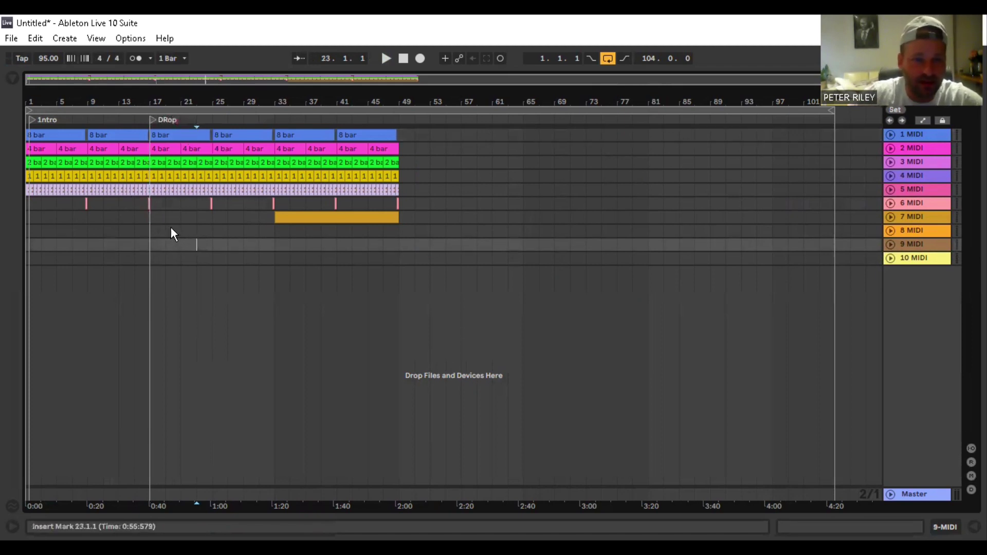
- Move the 16-bar track 7 clip from bar 33 back to start at bar 17
{"action": "left_click", "coordinate": [364, 216]}
{"action": "mouse_move", "coordinate": [294, 217]}
{"action": "left_mouse_down"}
{"action": "mouse_move", "coordinate": [229, 217]}
{"action": "mouse_move", "coordinate": [256, 216]}
{"action": "left_mouse_up"}
{"action": "left_click", "coordinate": [301, 259]}
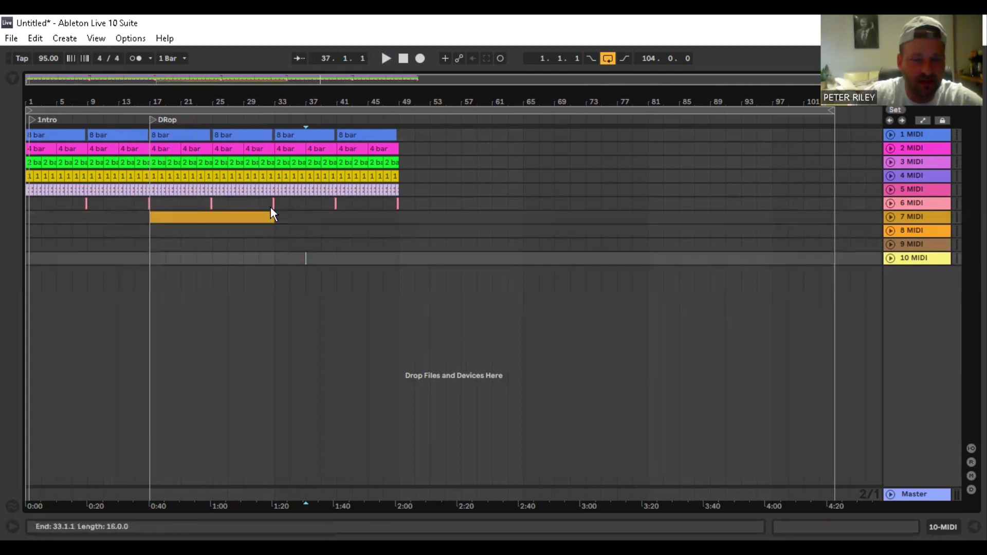
- Try placing the 16-bar track 7 clip at bar 33 and return it to bar 17
{"action": "left_click_drag", "start_coordinate": [282, 214], "coordinate": [399, 112]}
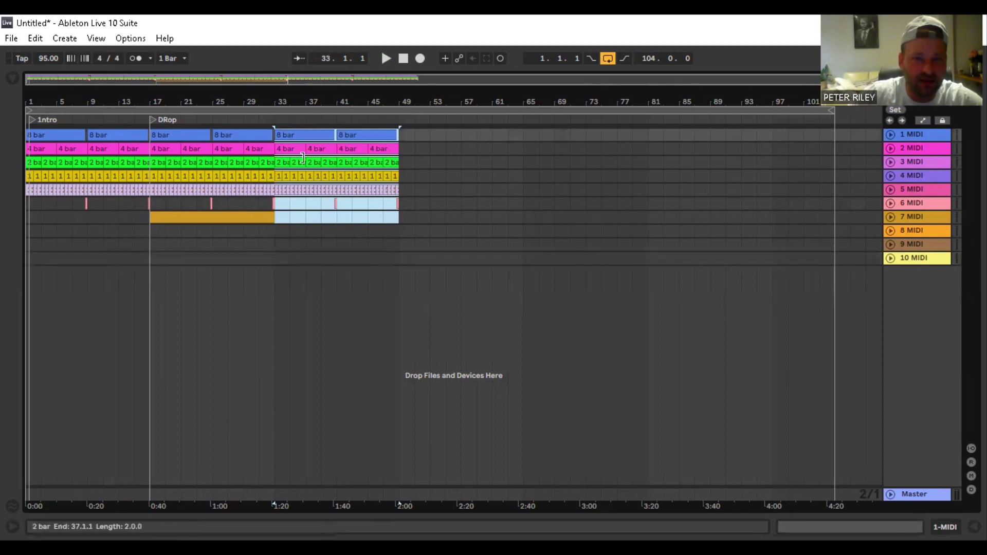
{"action": "left_click_drag", "start_coordinate": [237, 215], "coordinate": [346, 216]}
{"action": "left_click", "coordinate": [234, 220]}
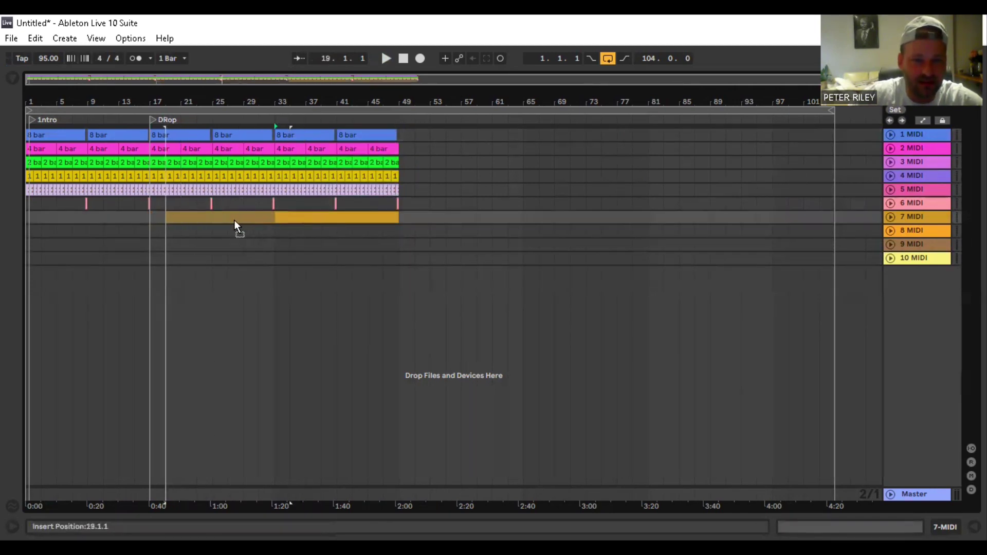
{"action": "key", "text": "ctrl+z"}
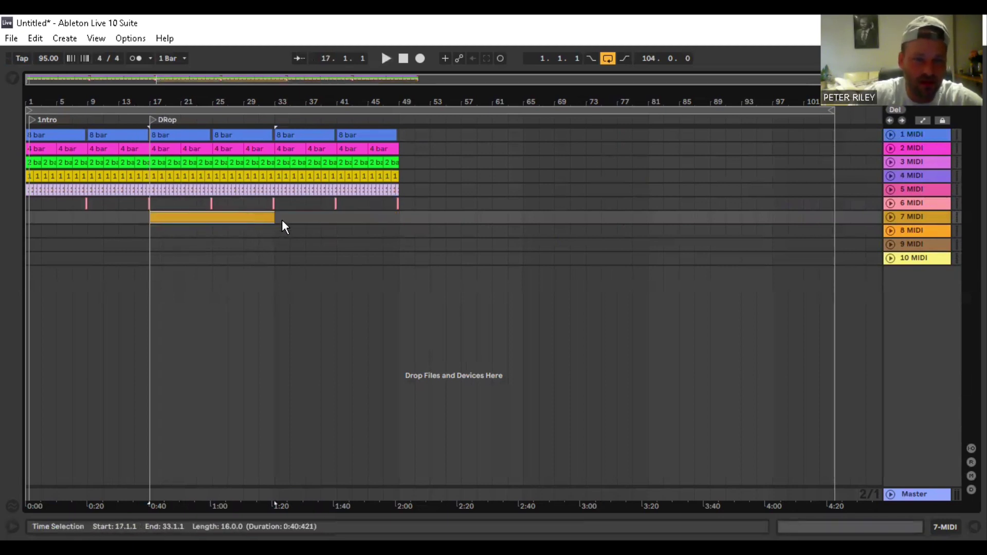
- Recolour all clips between bars 33 and 49 on tracks 1 to 6 burnt orange
{"action": "left_click_drag", "start_coordinate": [282, 221], "coordinate": [397, 90]}
{"action": "right_click", "coordinate": [361, 163]}
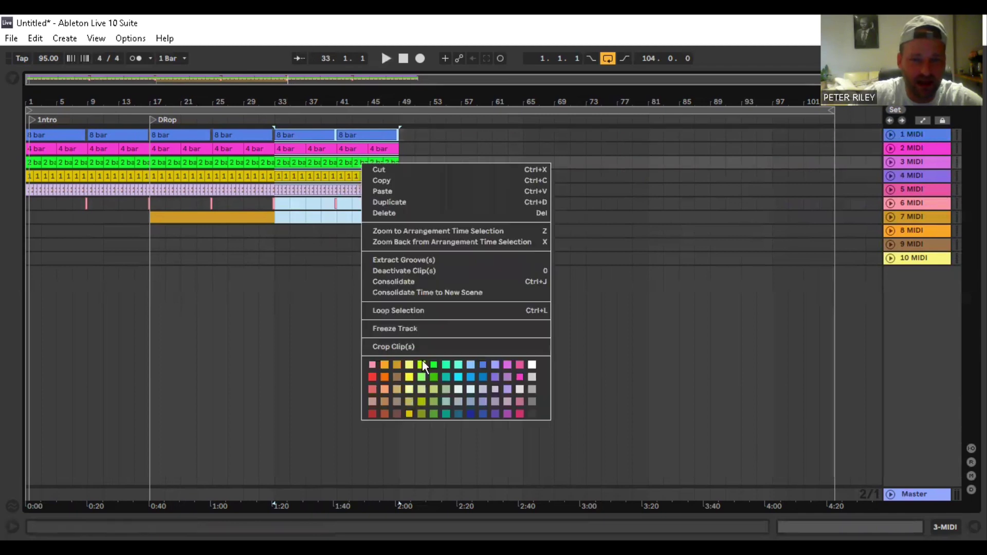
{"action": "left_click", "coordinate": [380, 414]}
{"action": "left_click", "coordinate": [337, 258]}
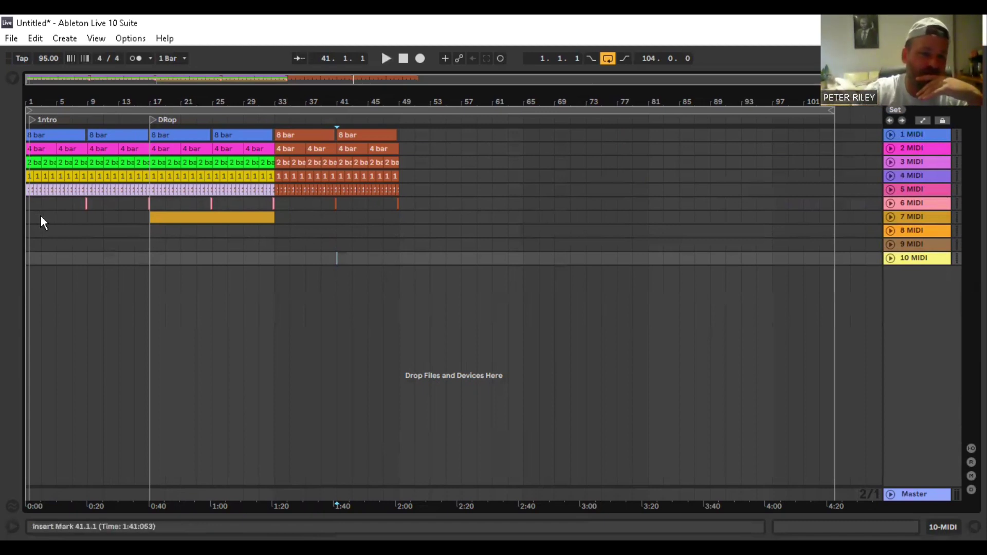
- Shorten the track 1 "8 bar" clips before bars 17 and 33 by about two bars each, leaving gaps ahead of both section changes
{"action": "left_click_drag", "start_coordinate": [29, 220], "coordinate": [273, 112]}
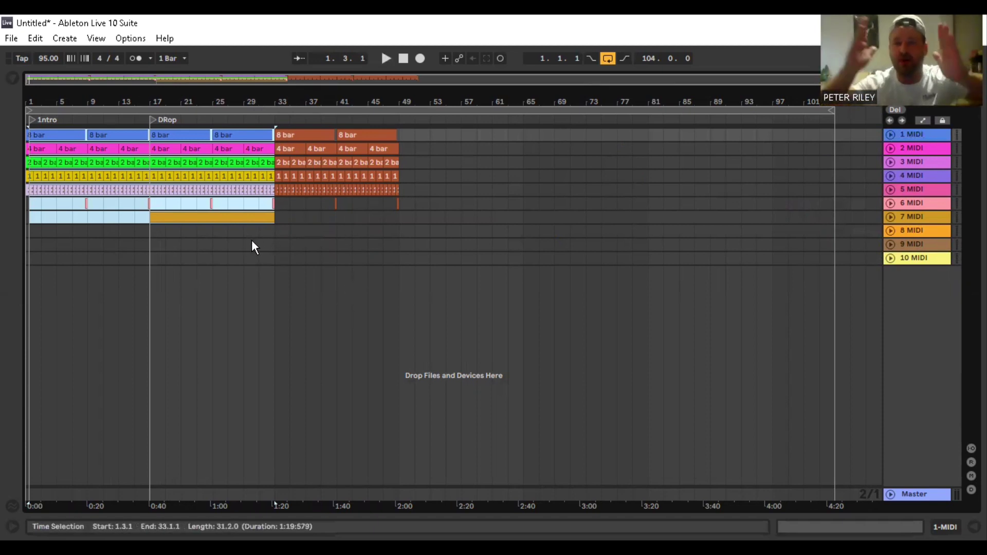
{"action": "left_click", "coordinate": [119, 244]}
{"action": "left_click_drag", "start_coordinate": [133, 237], "coordinate": [138, 135]}
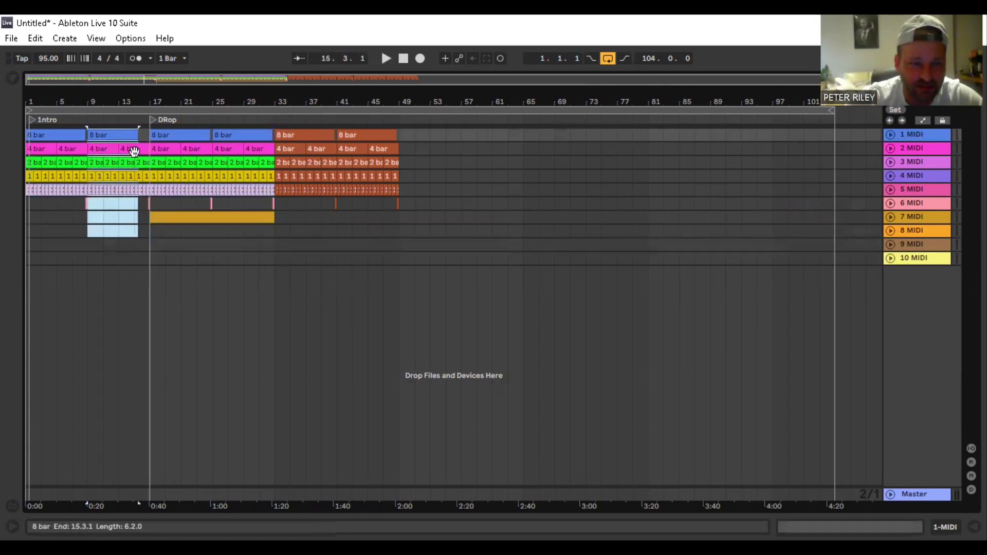
{"action": "left_click", "coordinate": [143, 258]}
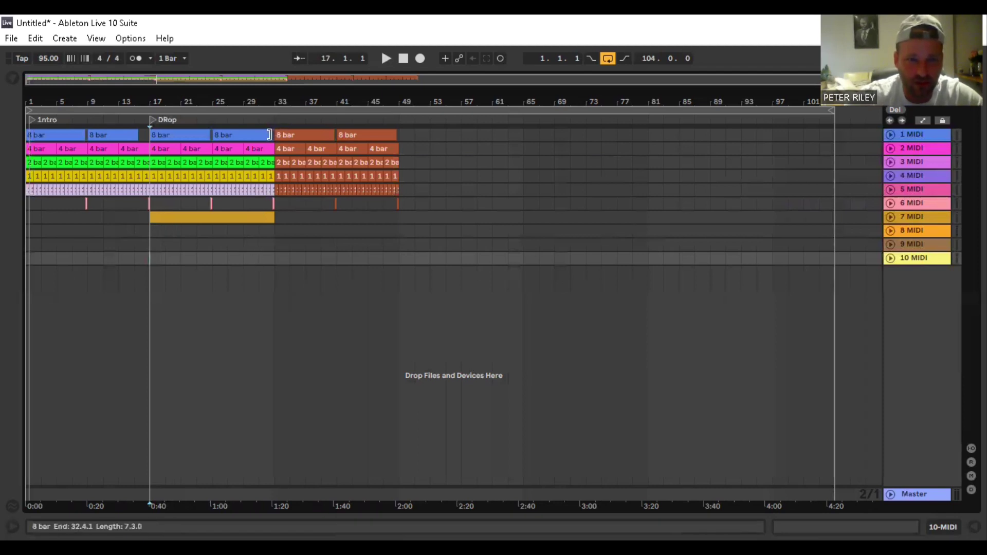
{"action": "left_click_drag", "start_coordinate": [273, 135], "coordinate": [259, 135]}
{"action": "left_click", "coordinate": [270, 157]}
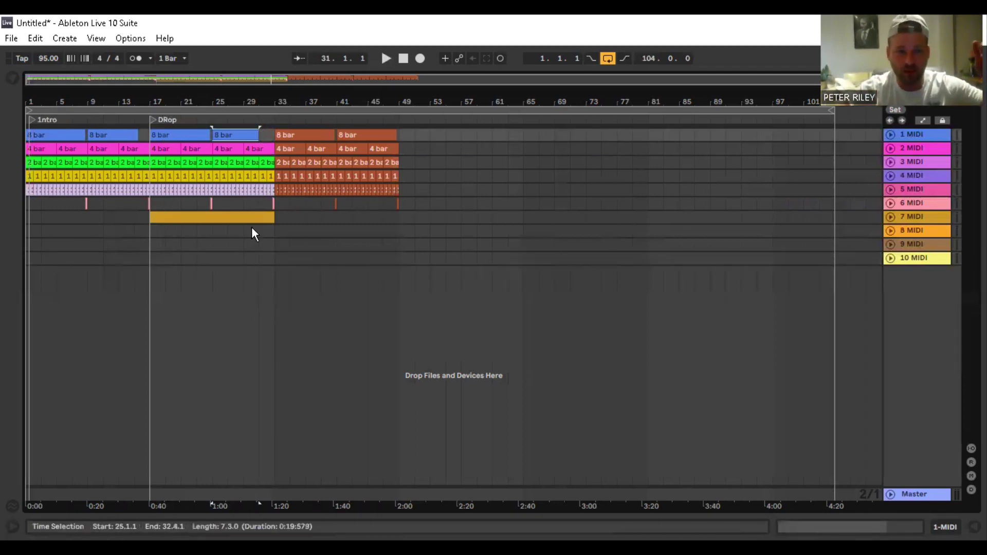
{"action": "left_click_drag", "start_coordinate": [258, 231], "coordinate": [275, 132]}
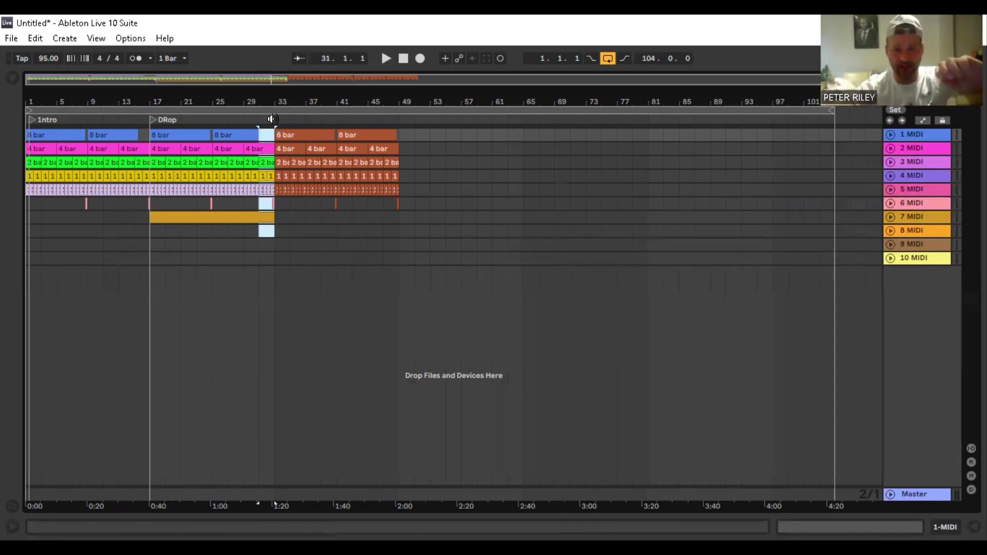
{"action": "left_click", "coordinate": [263, 236]}
{"action": "left_click_drag", "start_coordinate": [264, 236], "coordinate": [403, 226]}
{"action": "left_click", "coordinate": [274, 230]}
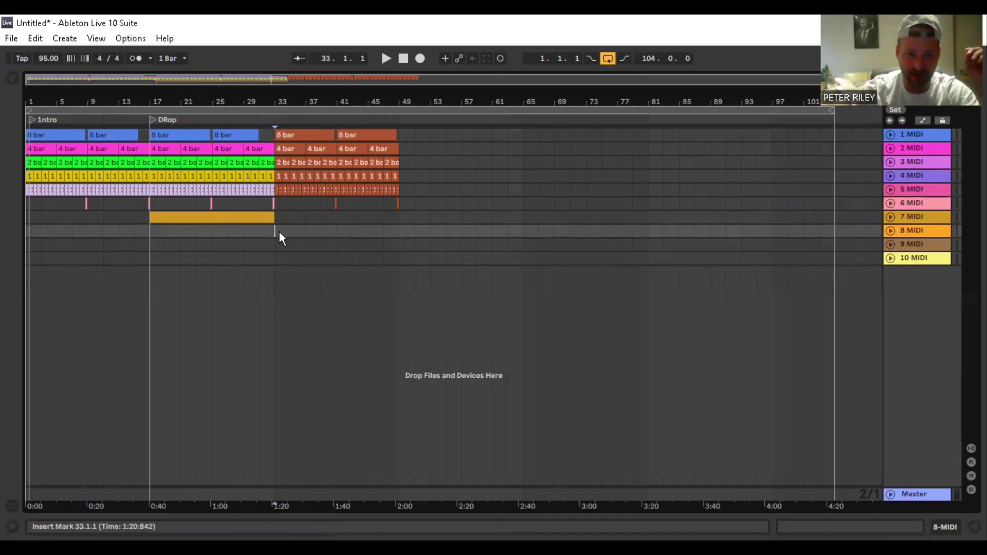
- Delete the burnt-orange clips from bar 41 to bar 49, leaving an 8-bar break from bar 33
{"action": "left_click_drag", "start_coordinate": [276, 232], "coordinate": [402, 109]}
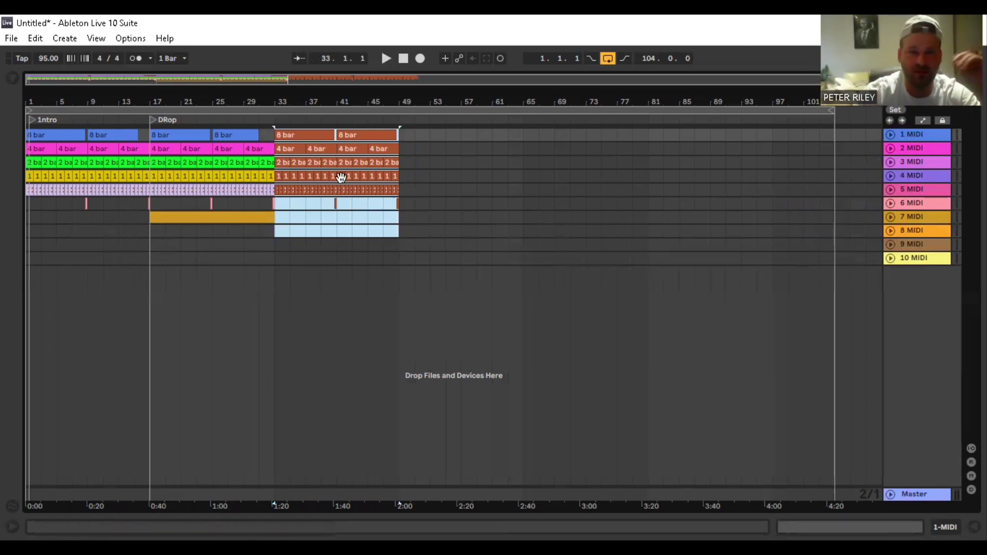
{"action": "left_click", "coordinate": [286, 230]}
{"action": "left_click_drag", "start_coordinate": [273, 234], "coordinate": [405, 101]}
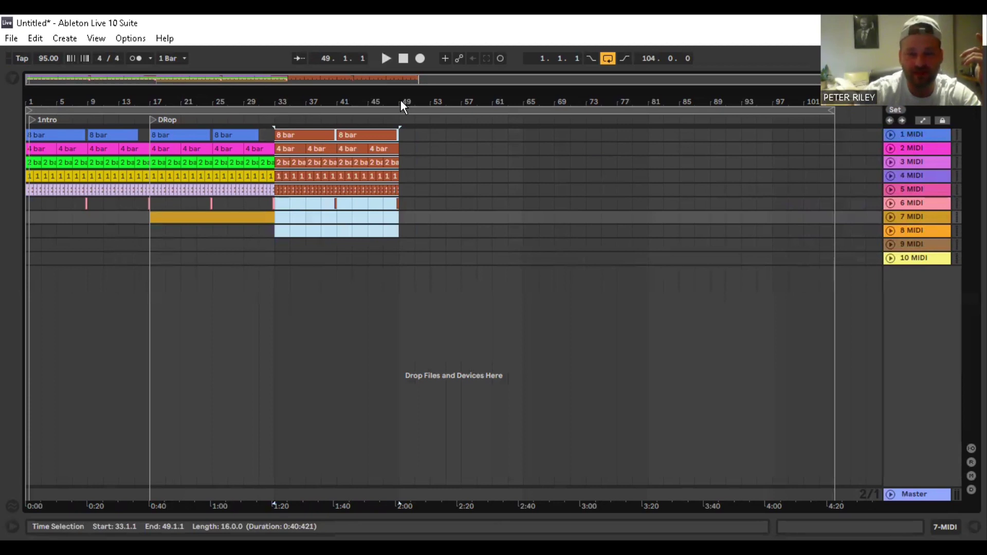
{"action": "left_click_drag", "start_coordinate": [337, 217], "coordinate": [396, 108]}
{"action": "key", "text": "Delete"}
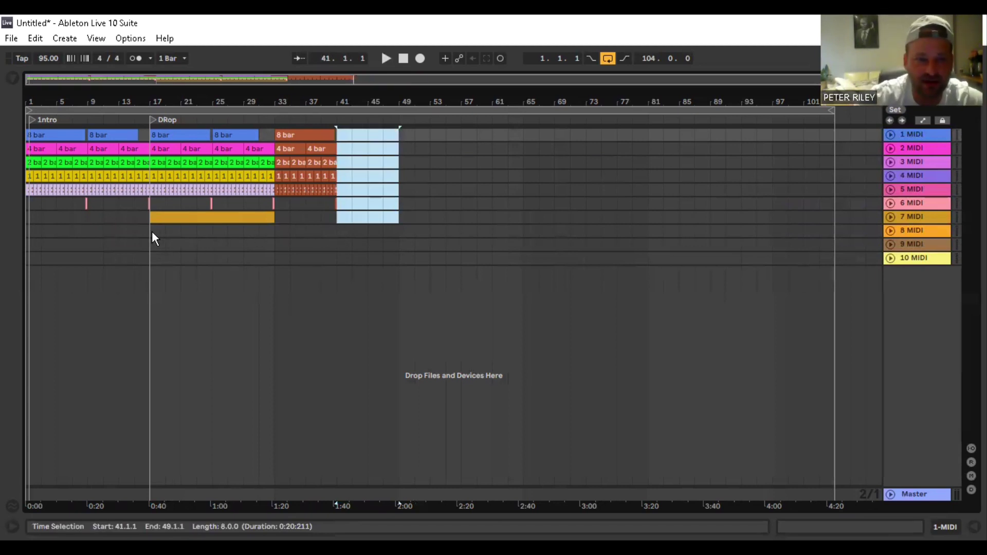
- Copy the 16-bar drop block from bars 17 to 33 so the copy starts at bar 41
{"action": "left_click_drag", "start_coordinate": [152, 230], "coordinate": [281, 105]}
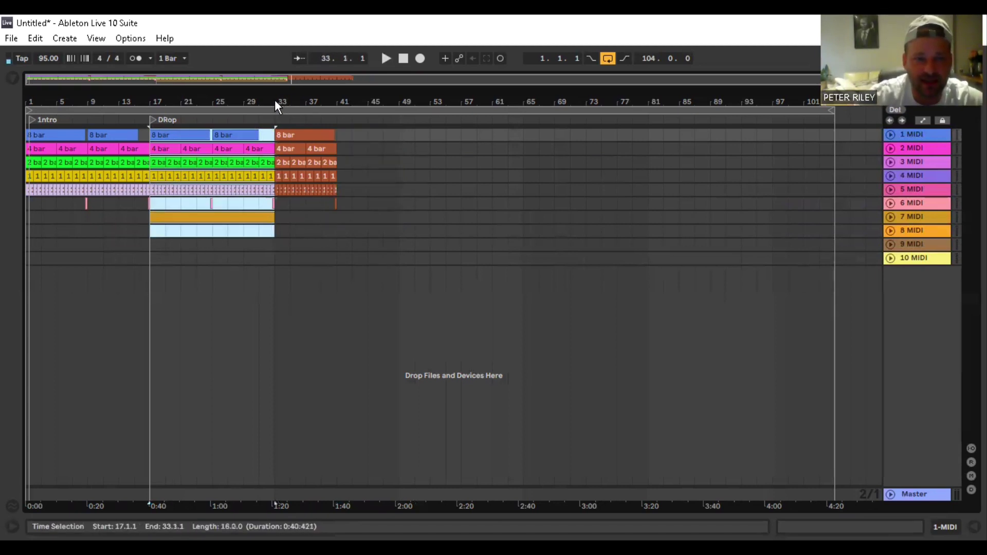
{"action": "left_click_drag", "start_coordinate": [159, 135], "coordinate": [354, 135]}
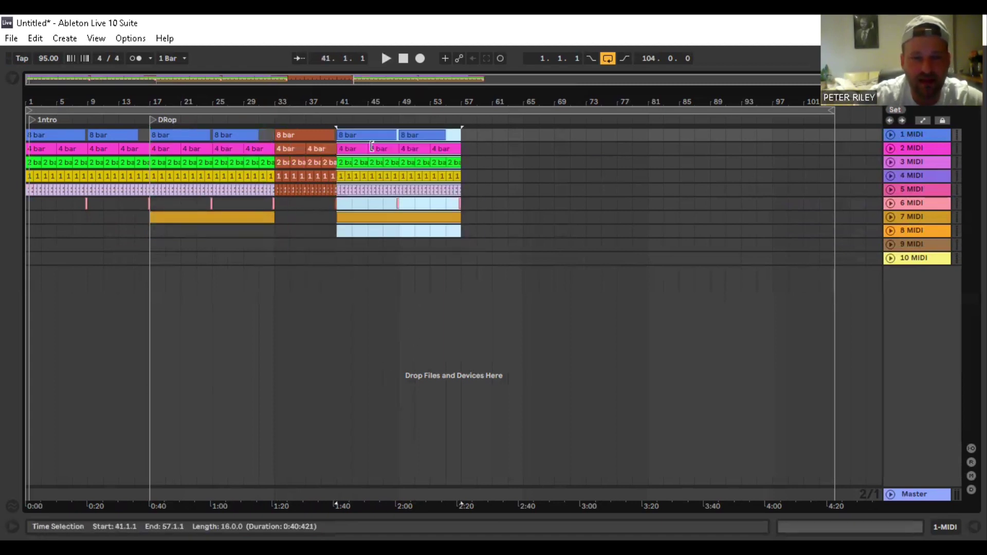
{"action": "left_click_drag", "start_coordinate": [339, 102], "coordinate": [360, 146]}
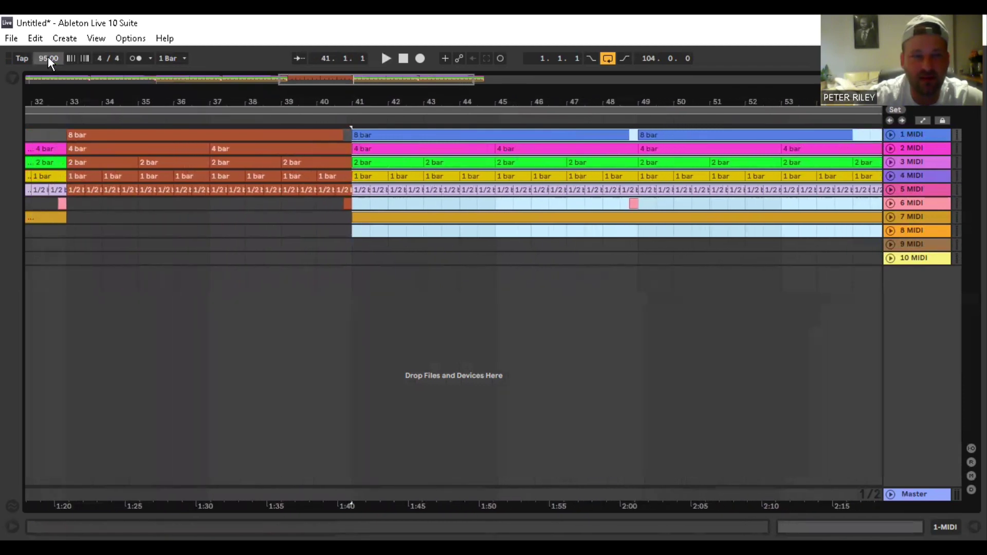
- Set the project tempo to 126 BPM
{"action": "left_click_drag", "start_coordinate": [48, 57], "coordinate": [47, 42]}
{"action": "left_click", "coordinate": [396, 440]}
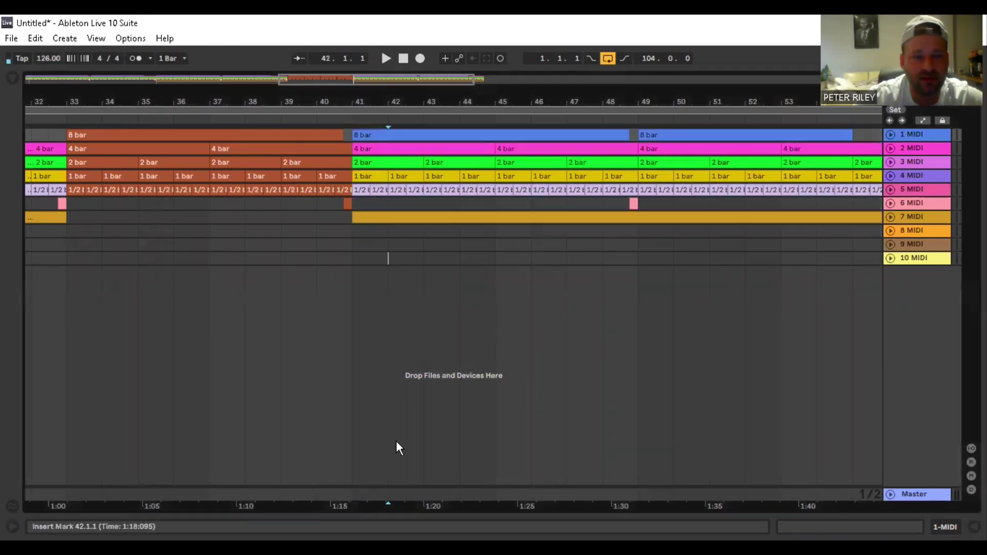
{"action": "left_click_drag", "start_coordinate": [313, 105], "coordinate": [383, 171]}
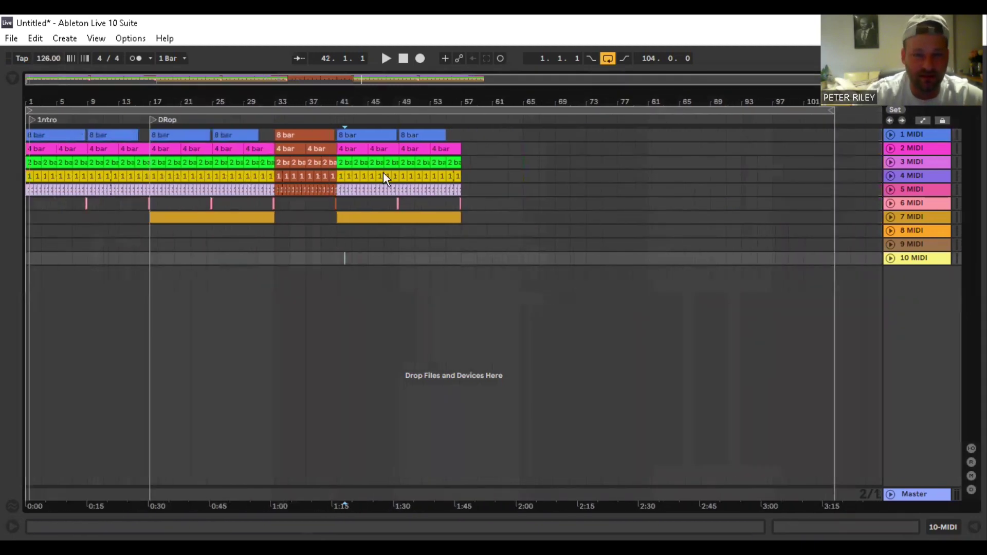
- Duplicate the 16-bar drop block at bars 41 to 57 into bars 57 to 73
{"action": "left_click", "coordinate": [392, 246]}
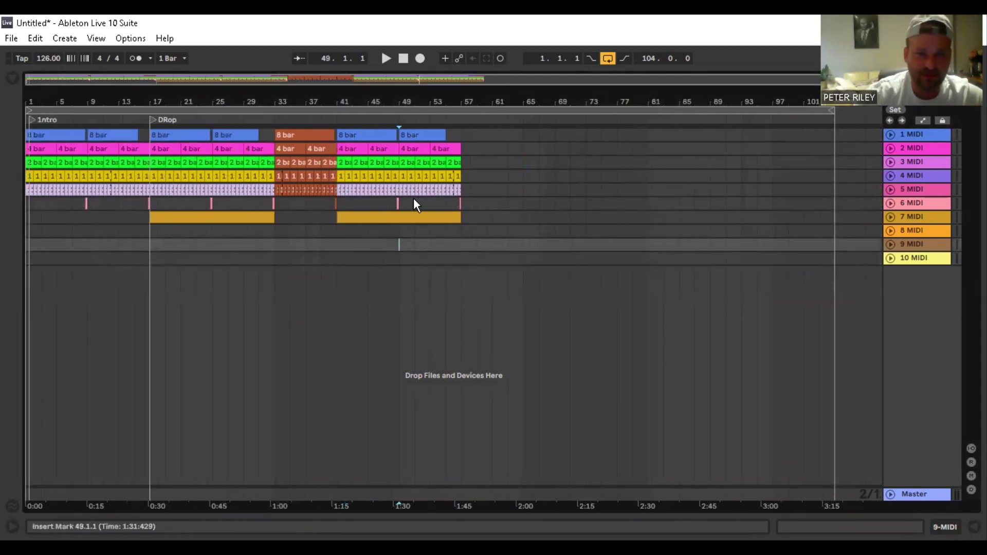
{"action": "left_click_drag", "start_coordinate": [347, 234], "coordinate": [460, 121]}
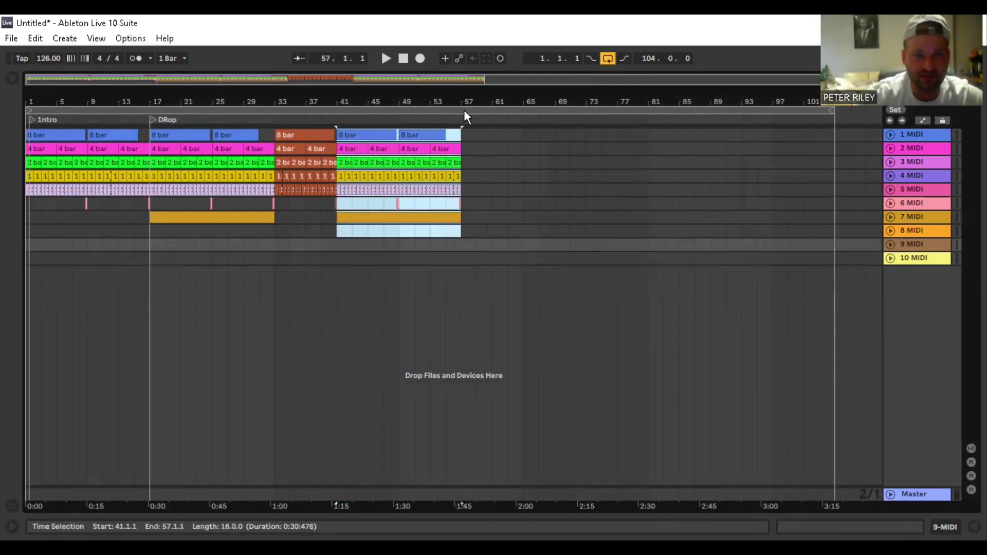
{"action": "key", "text": "ctrl+d"}
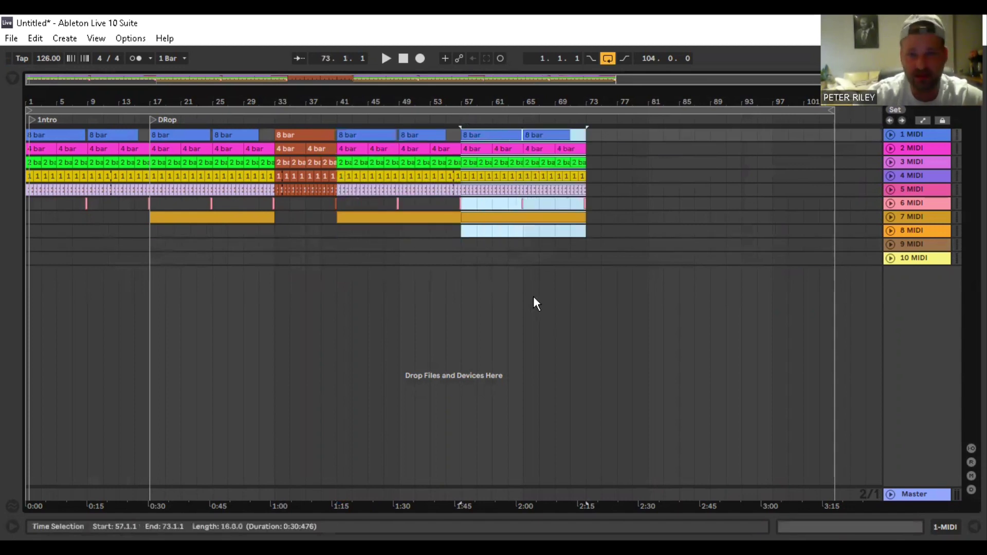
- Copy the 8-bar burnt-orange break from bar 33 to bar 73 and duplicate it into bars 81 to 89
{"action": "left_click_drag", "start_coordinate": [282, 239], "coordinate": [337, 99]}
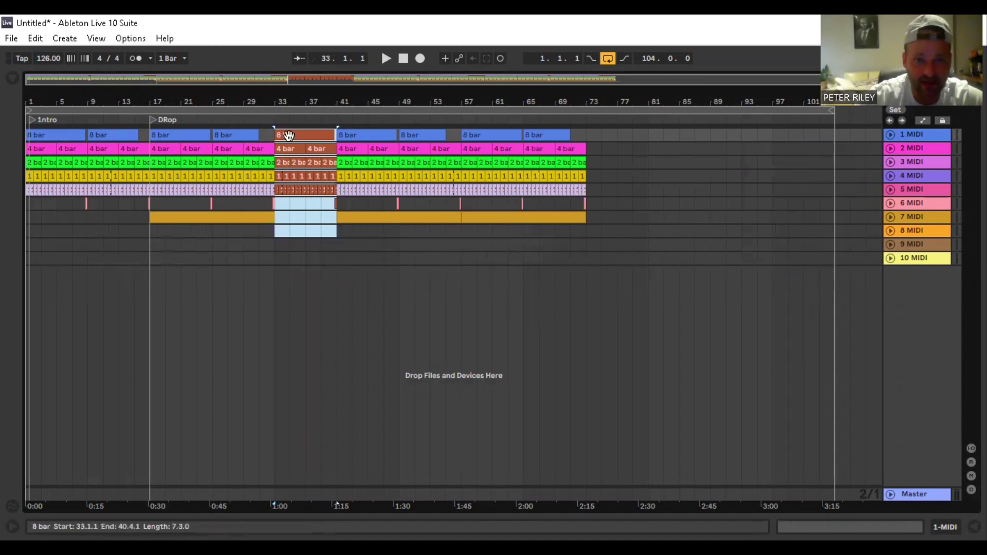
{"action": "left_click_drag", "start_coordinate": [284, 134], "coordinate": [594, 129]}
{"action": "key", "text": "ctrl+d"}
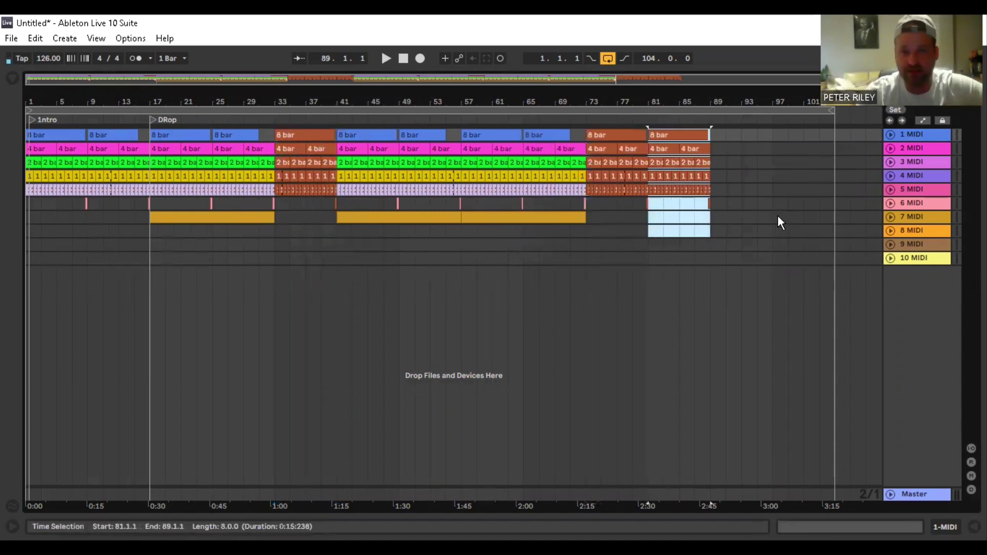
- Copy the 32-bar drop section from bars 41 to 73 so the copy starts at bar 89
{"action": "left_click_drag", "start_coordinate": [338, 233], "coordinate": [589, 97]}
{"action": "left_click", "coordinate": [579, 236]}
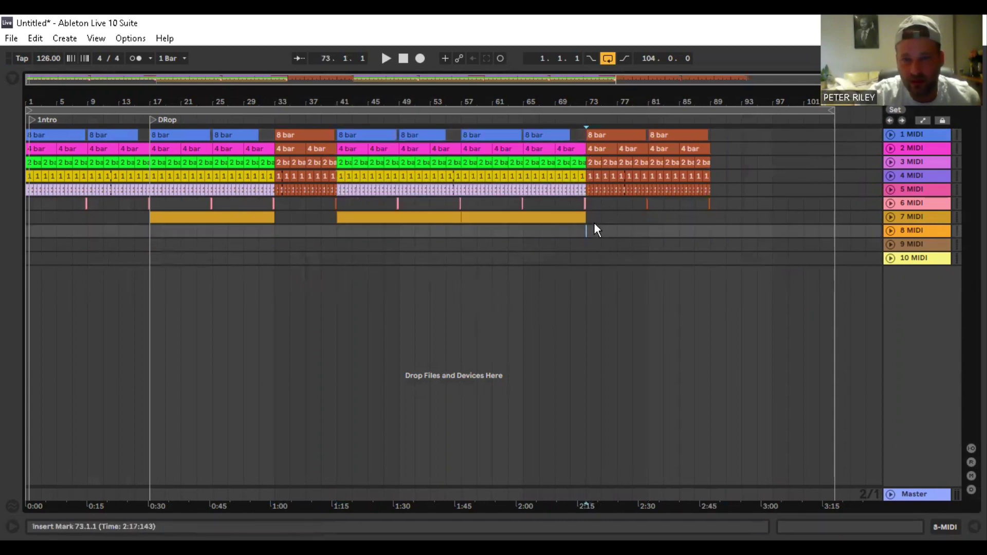
{"action": "left_click_drag", "start_coordinate": [591, 203], "coordinate": [708, 114]}
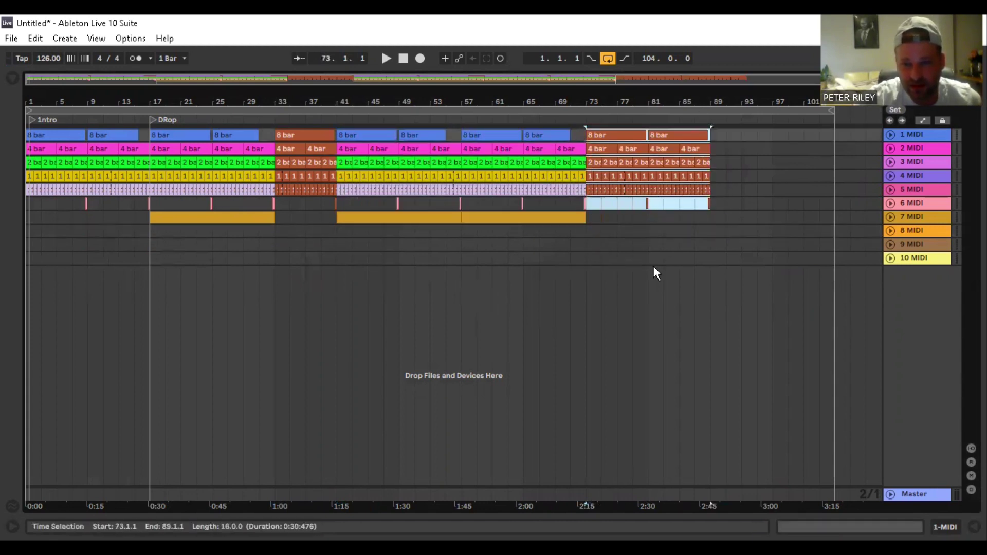
{"action": "left_click_drag", "start_coordinate": [339, 231], "coordinate": [584, 98]}
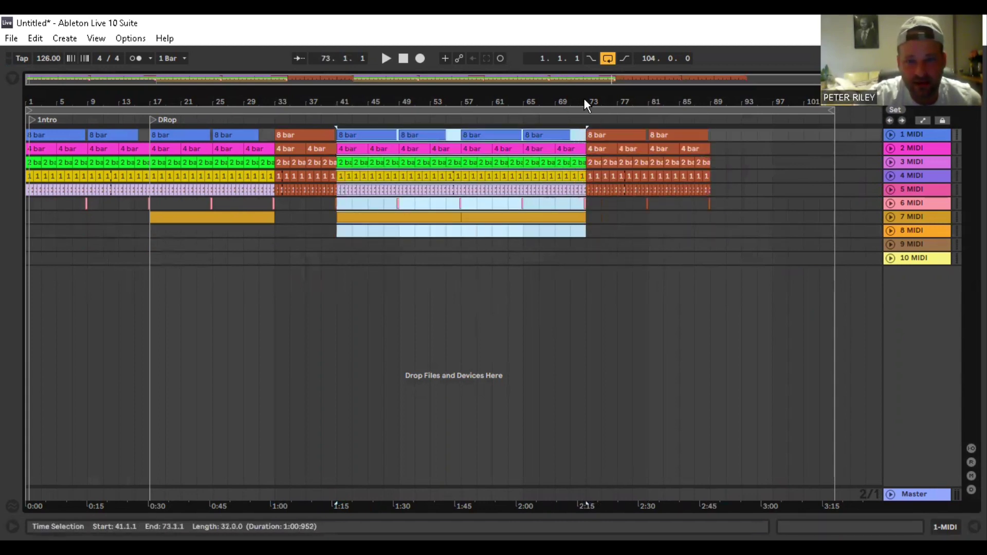
{"action": "left_click_drag", "start_coordinate": [739, 120], "coordinate": [729, 132]}
{"action": "left_click_drag", "start_coordinate": [656, 101], "coordinate": [557, 99]}
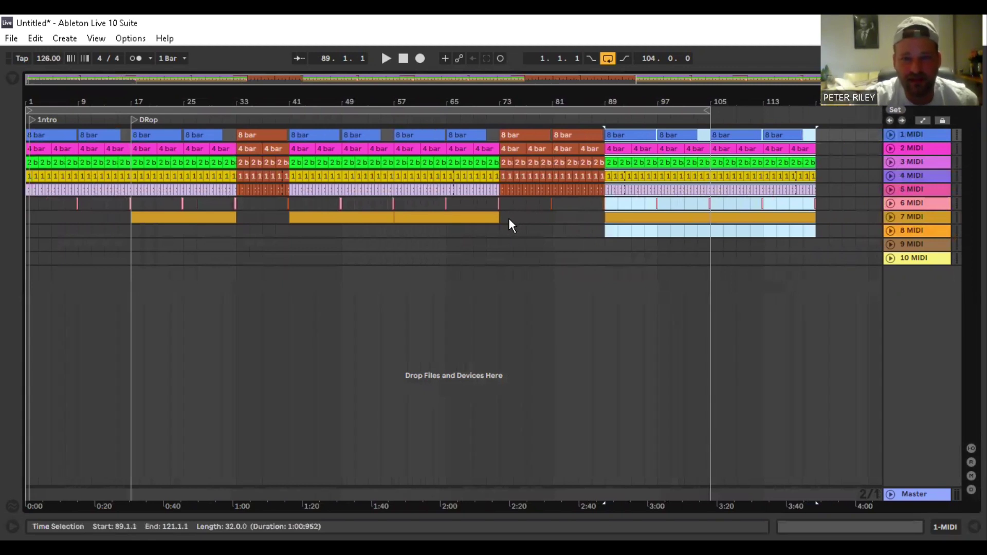
- Copy the 16-bar burnt-orange break from bar 73 to bar 121 and duplicate it into bars 137 to 153
{"action": "left_click_drag", "start_coordinate": [512, 221], "coordinate": [591, 204]}
{"action": "left_click_drag", "start_coordinate": [503, 232], "coordinate": [604, 110]}
{"action": "left_click_drag", "start_coordinate": [506, 135], "coordinate": [830, 134]}
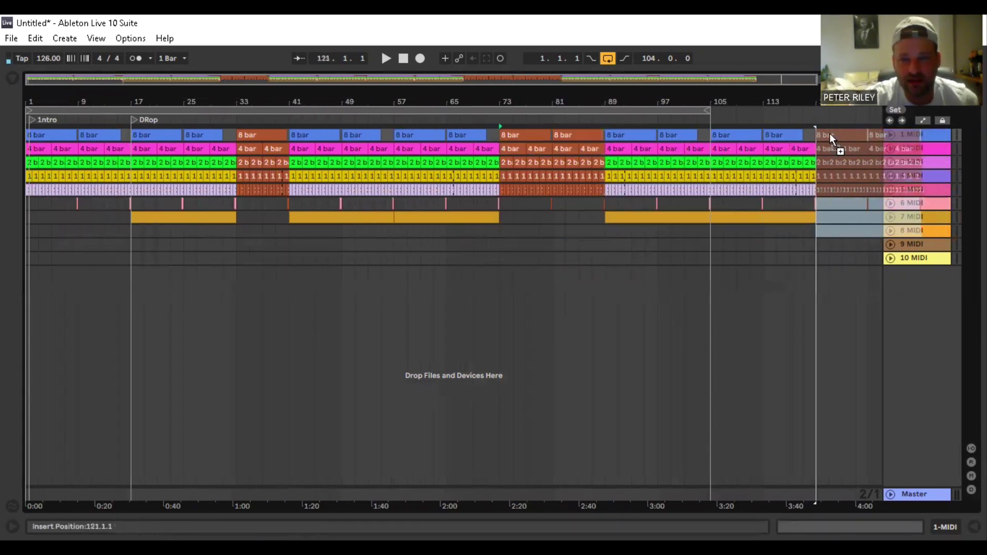
{"action": "key", "text": "ctrl+d"}
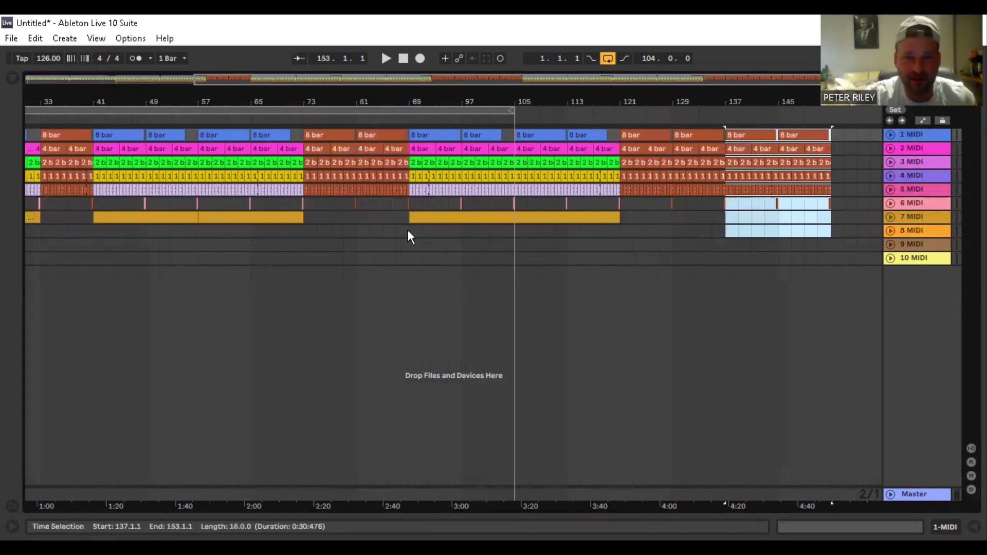
- Copy the drop section starting at bar 89 so a final drop begins at bar 153
{"action": "left_click_drag", "start_coordinate": [409, 230], "coordinate": [615, 128]}
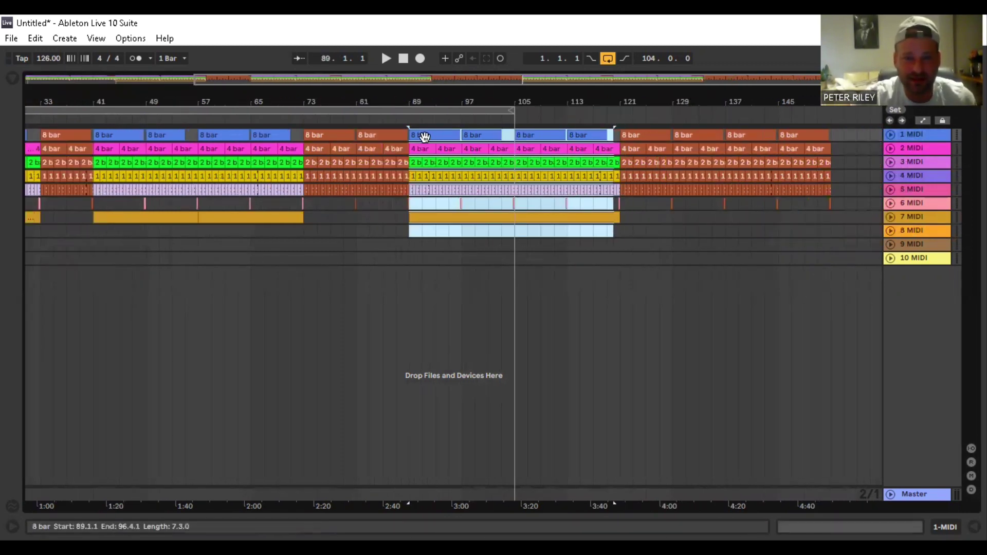
{"action": "left_click_drag", "start_coordinate": [424, 135], "coordinate": [821, 147]}
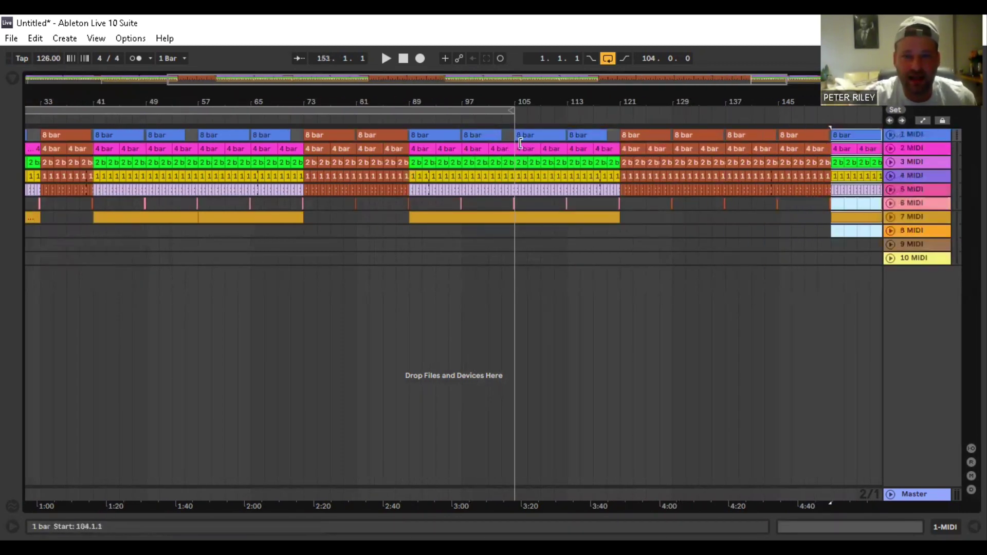
{"action": "left_click_drag", "start_coordinate": [492, 95], "coordinate": [487, 57]}
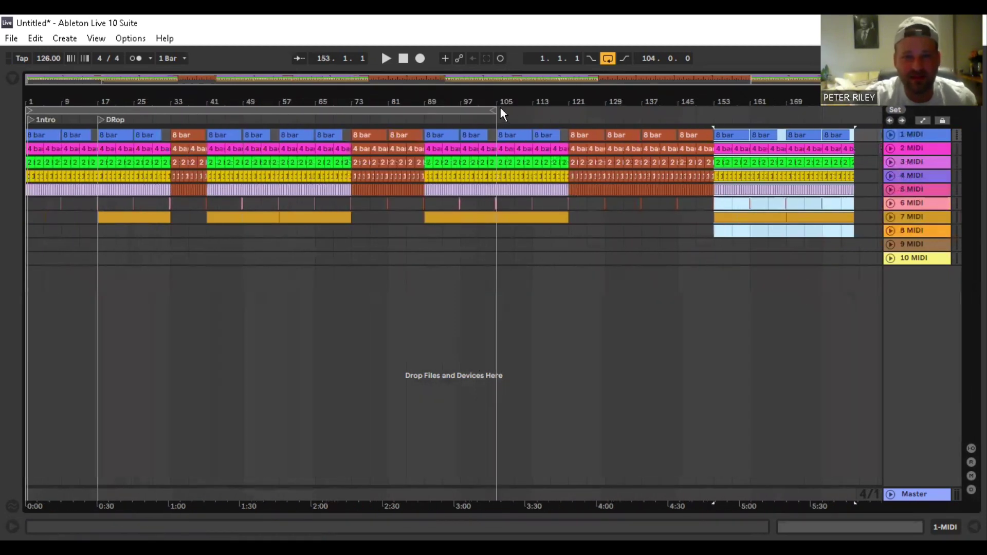
- Extend the arrangement loop to end at bar 185, giving it a length of 184 bars
{"action": "left_click_drag", "start_coordinate": [496, 109], "coordinate": [856, 111]}
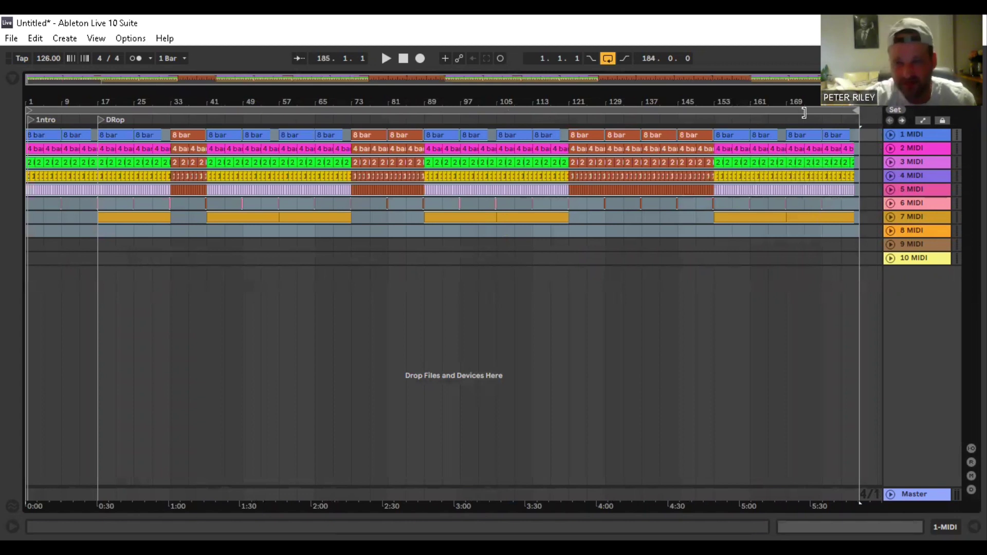
{"action": "left_click", "coordinate": [669, 264]}
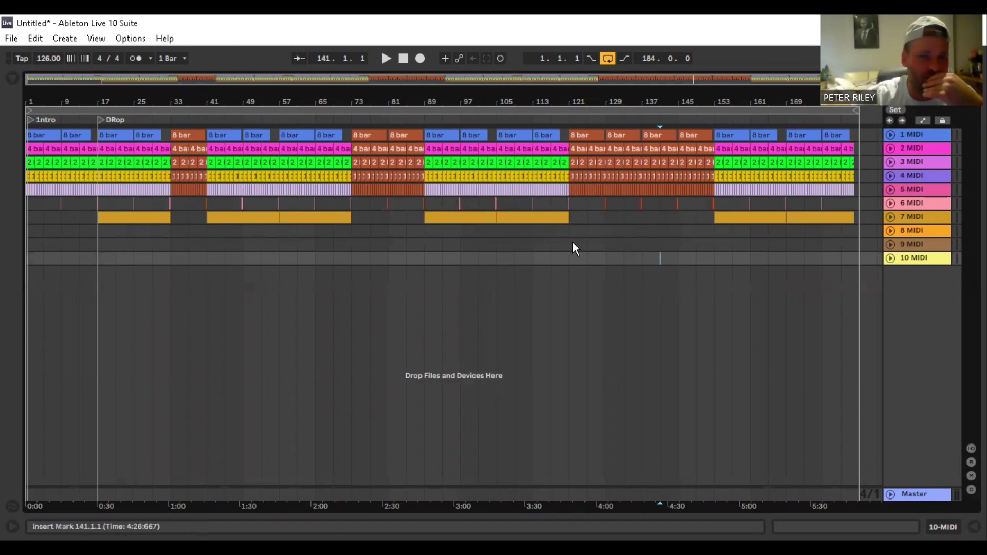
- Select the whole arrangement from bar 1 to bar 185 across tracks 1 to 9
{"action": "left_click_drag", "start_coordinate": [569, 231], "coordinate": [425, 98]}
{"action": "left_click", "coordinate": [381, 240]}
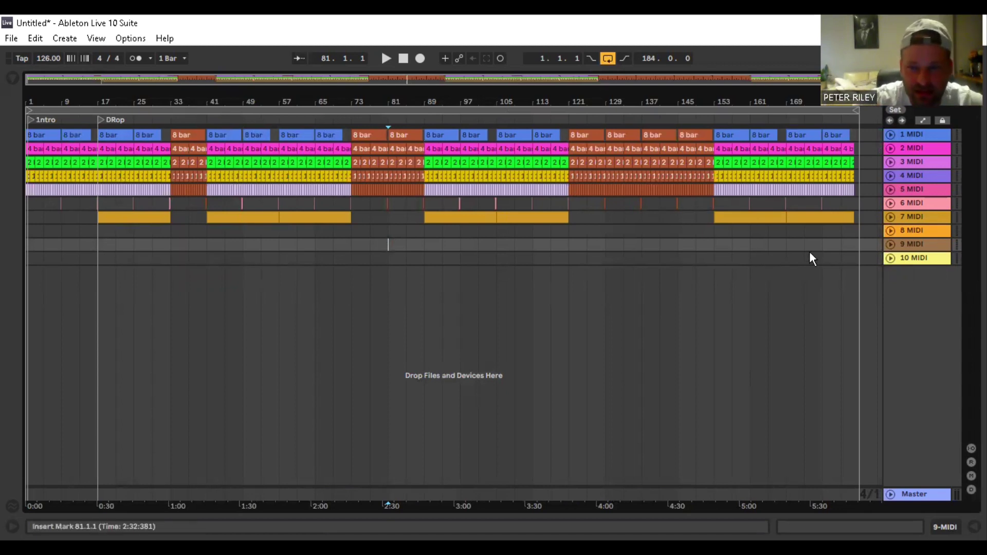
{"action": "left_click_drag", "start_coordinate": [853, 250], "coordinate": [7, 68]}
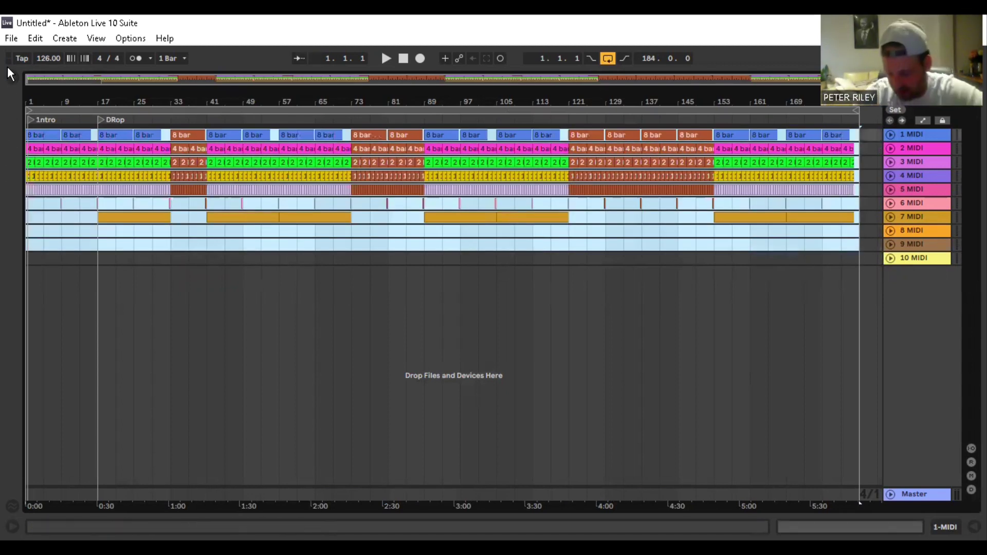